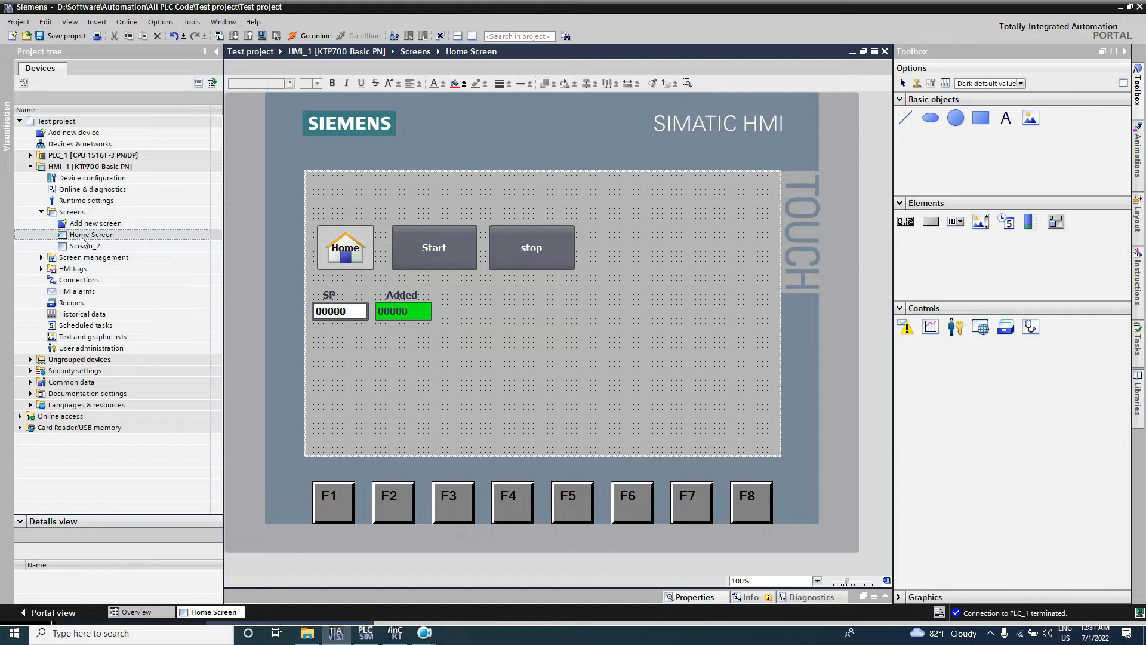
# Step: Place a symbolic I/O field on the Home Screen, beside the green Added field and below the stop button
pyautogui.click(82, 237)
pyautogui.click(516, 348)
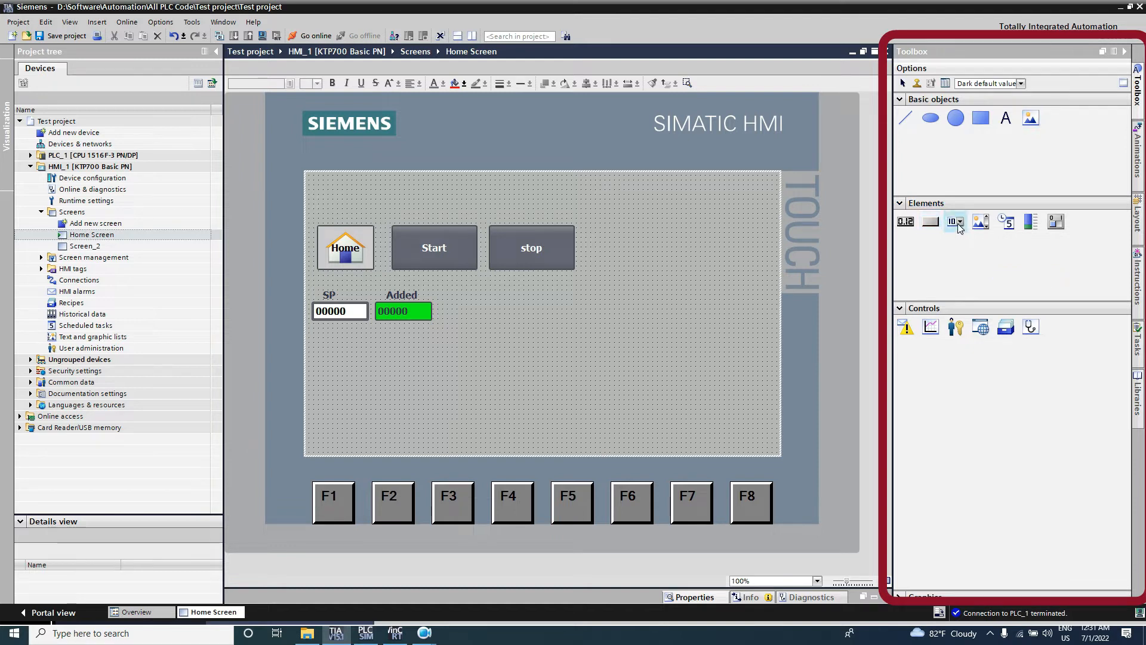
pyautogui.click(1140, 67)
pyautogui.click(1139, 95)
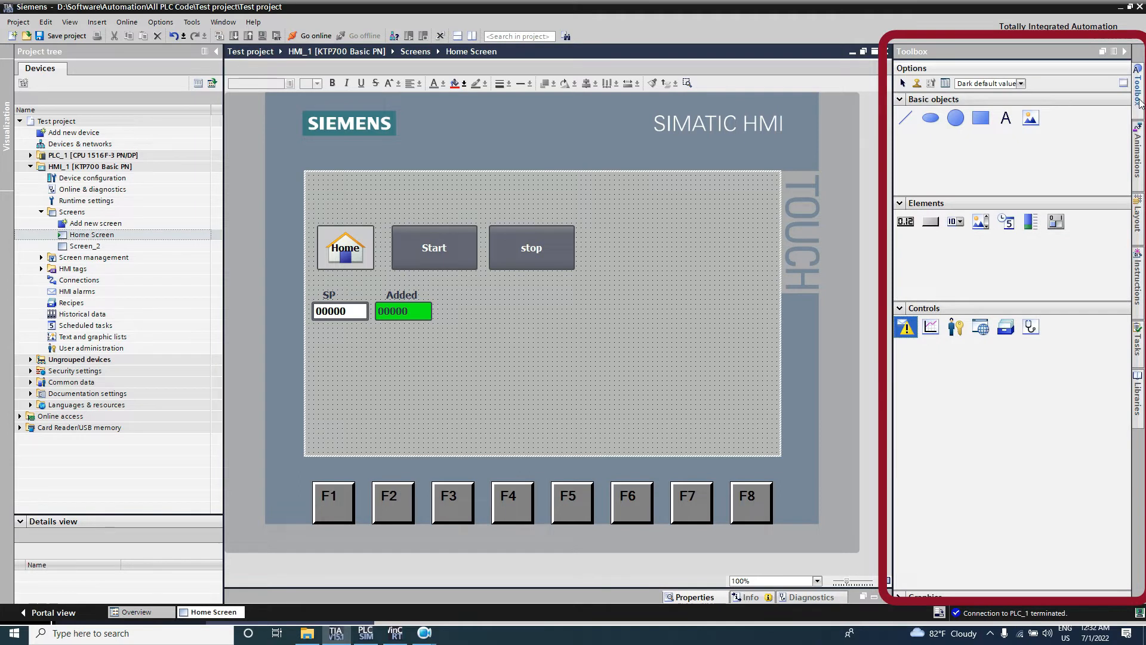
pyautogui.click(924, 203)
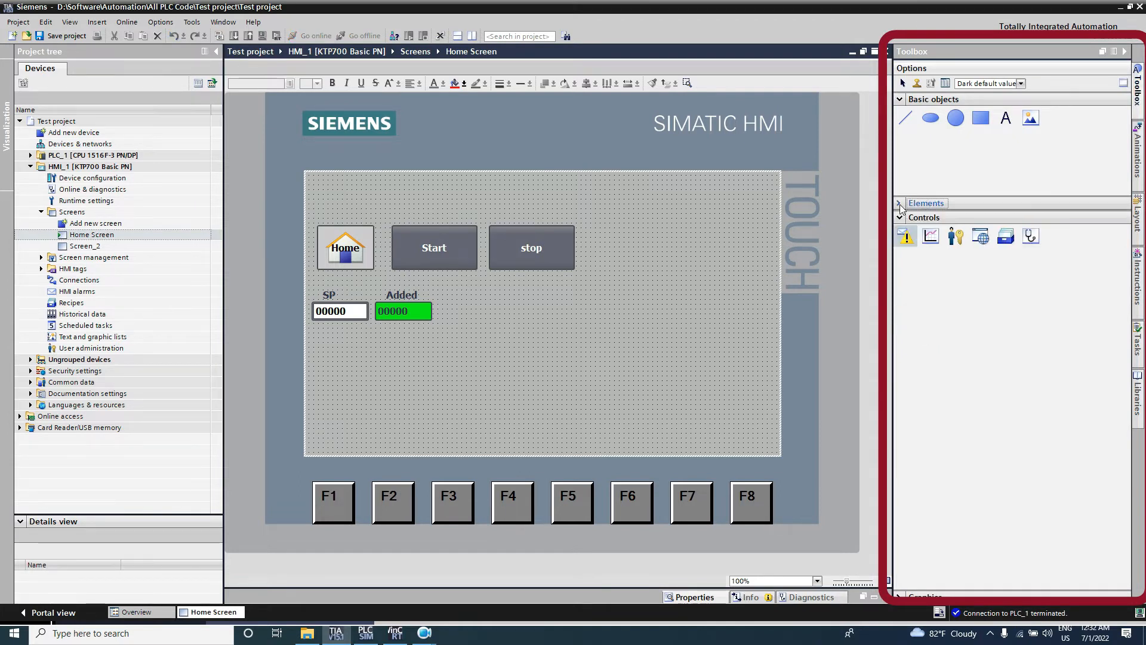
pyautogui.click(924, 203)
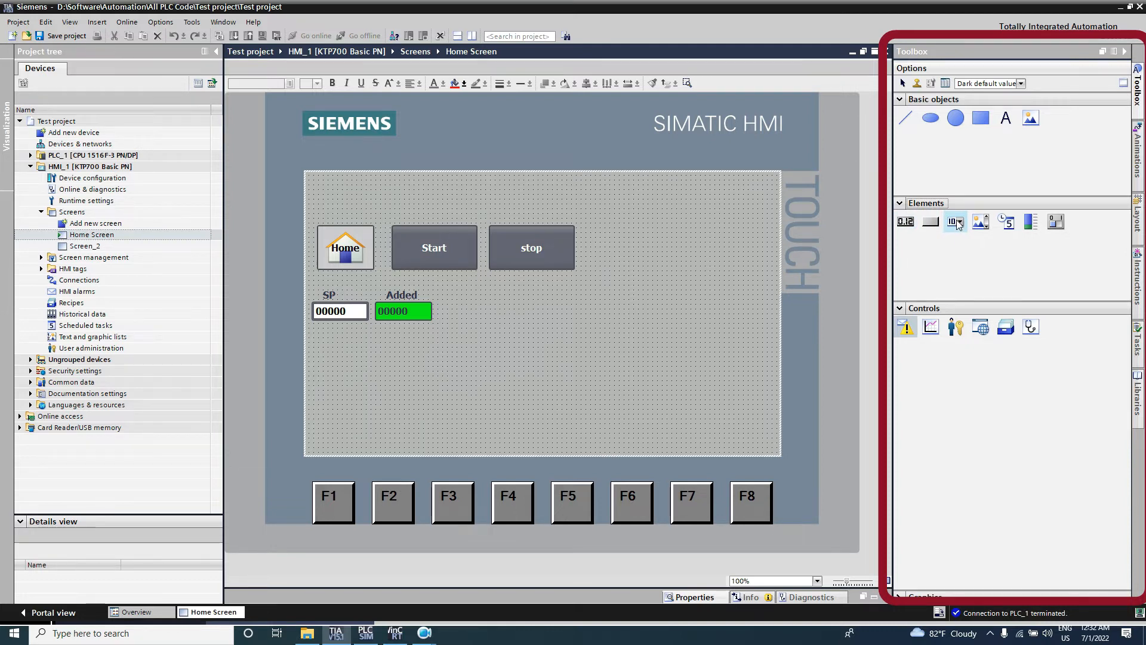
pyautogui.moveTo(957, 224); pyautogui.dragTo(522, 307)
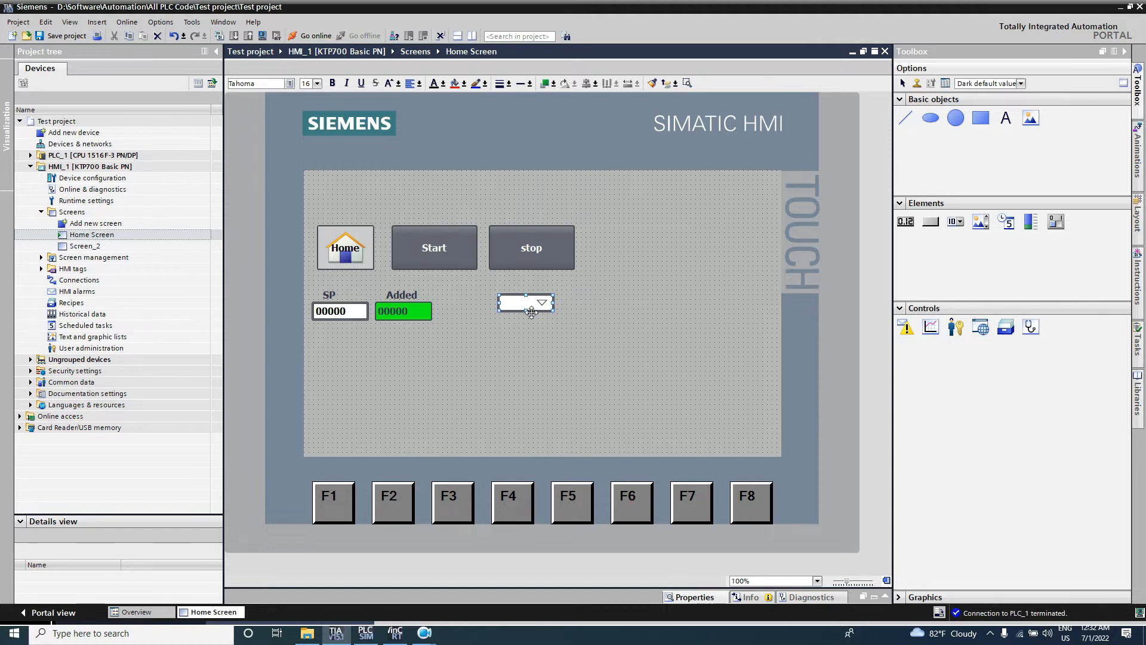
pyautogui.click(696, 346)
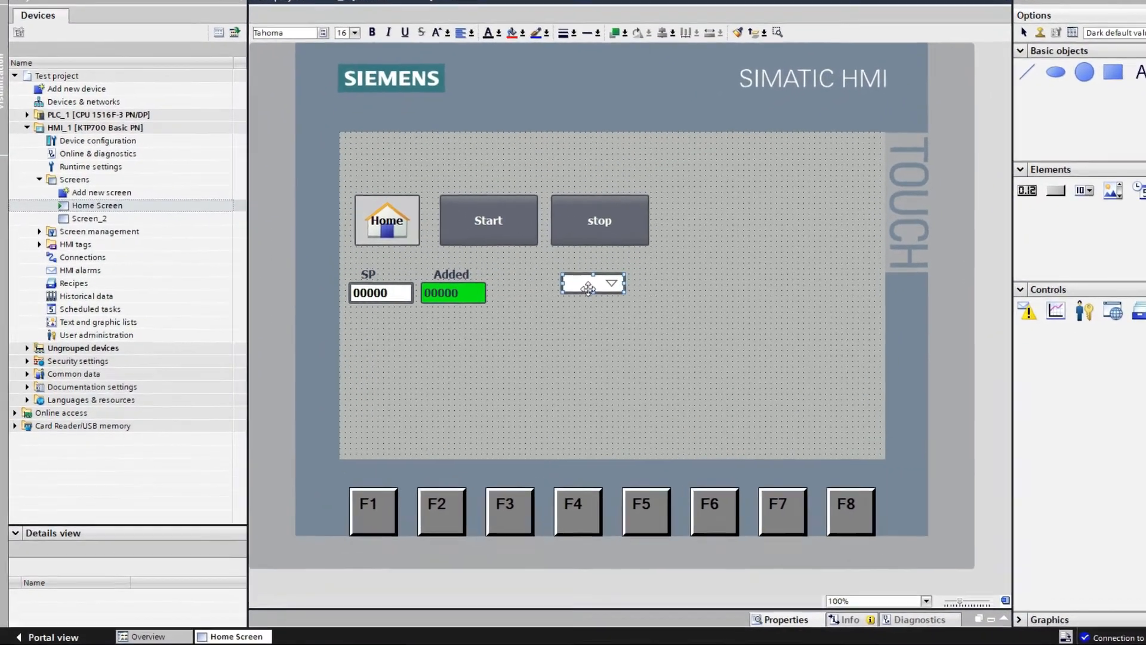
# Step: Examine the symbolic I/O field's general properties, including its tag, the available modes and the text list selection
pyautogui.rightClick(517, 307)
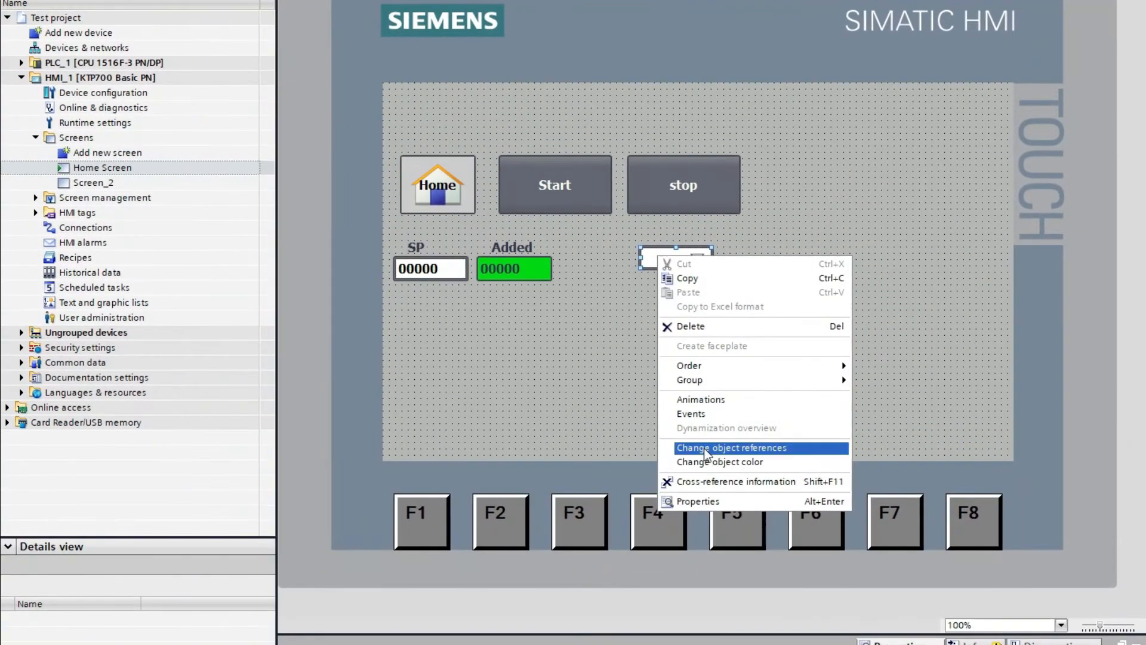
pyautogui.click(700, 502)
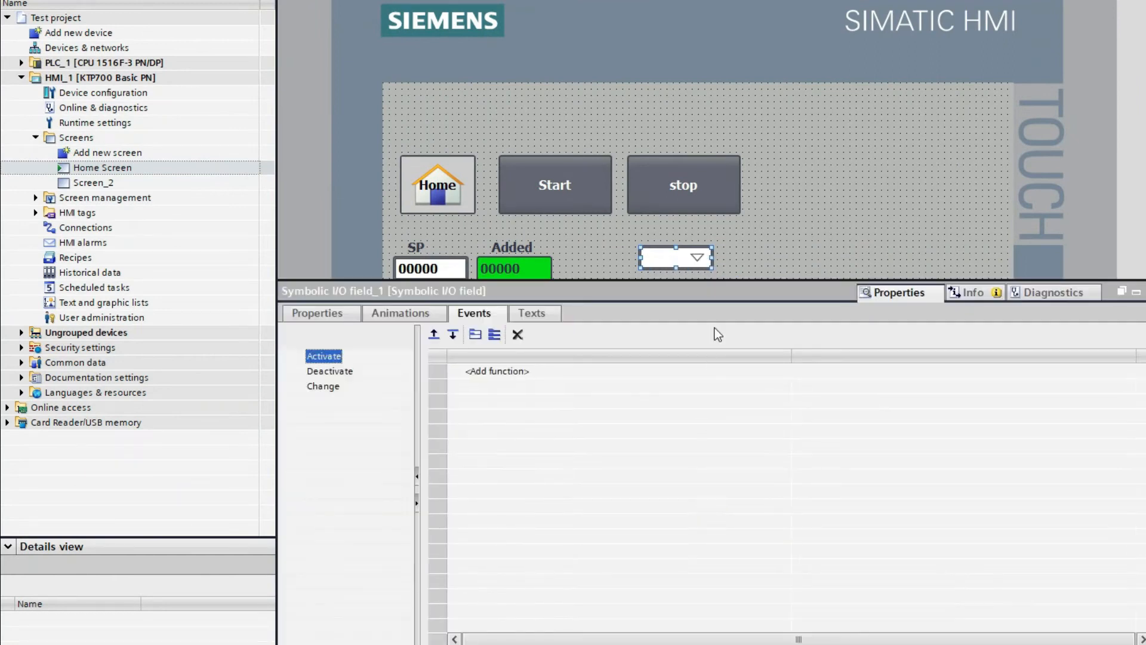
pyautogui.click(315, 315)
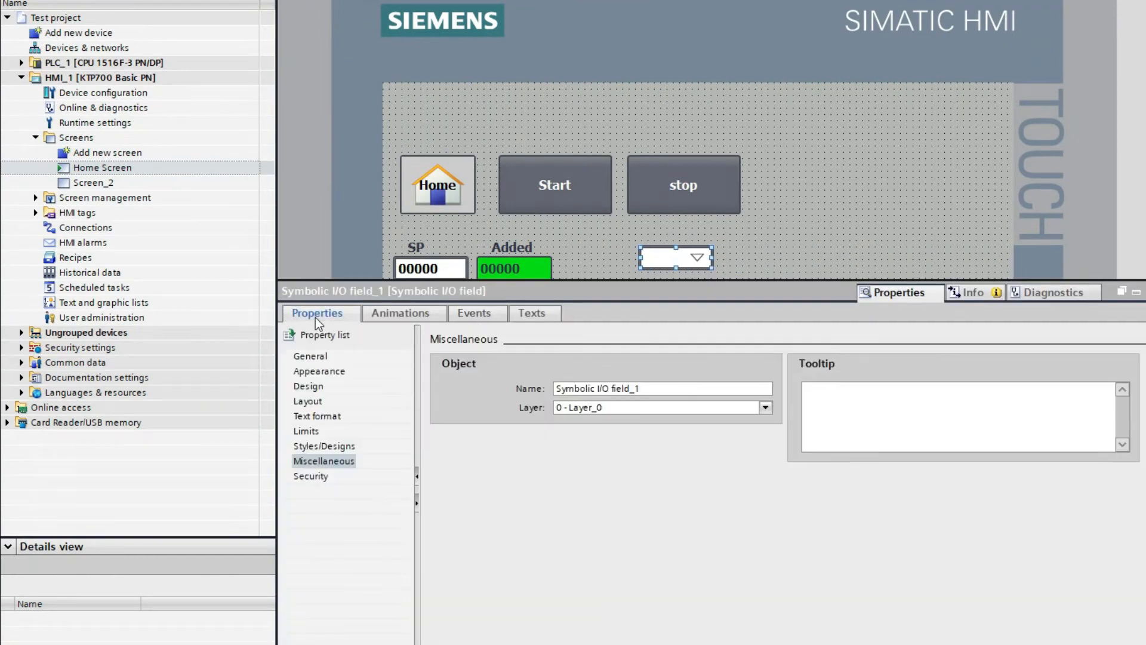
pyautogui.click(310, 357)
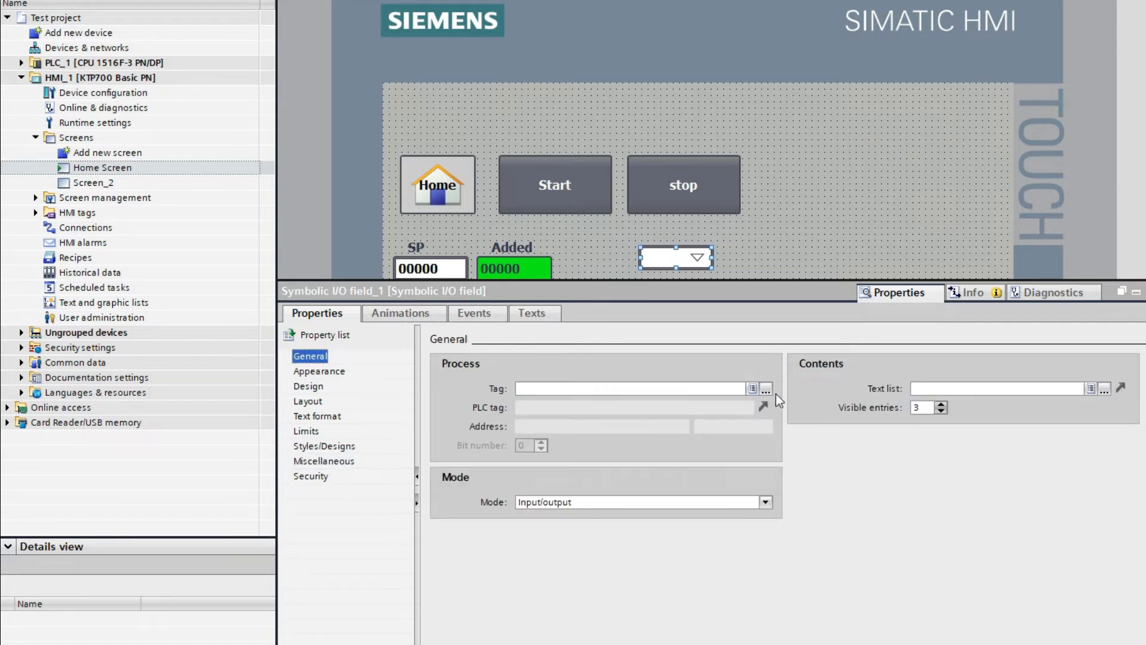
pyautogui.click(648, 400)
pyautogui.click(766, 503)
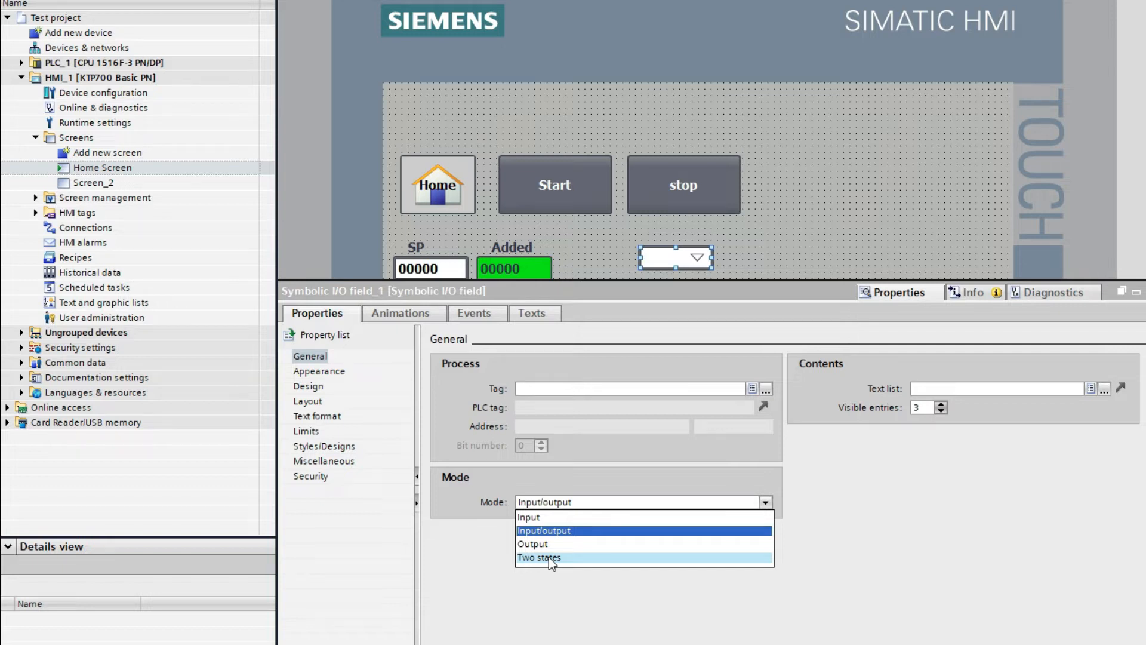
pyautogui.click(866, 525)
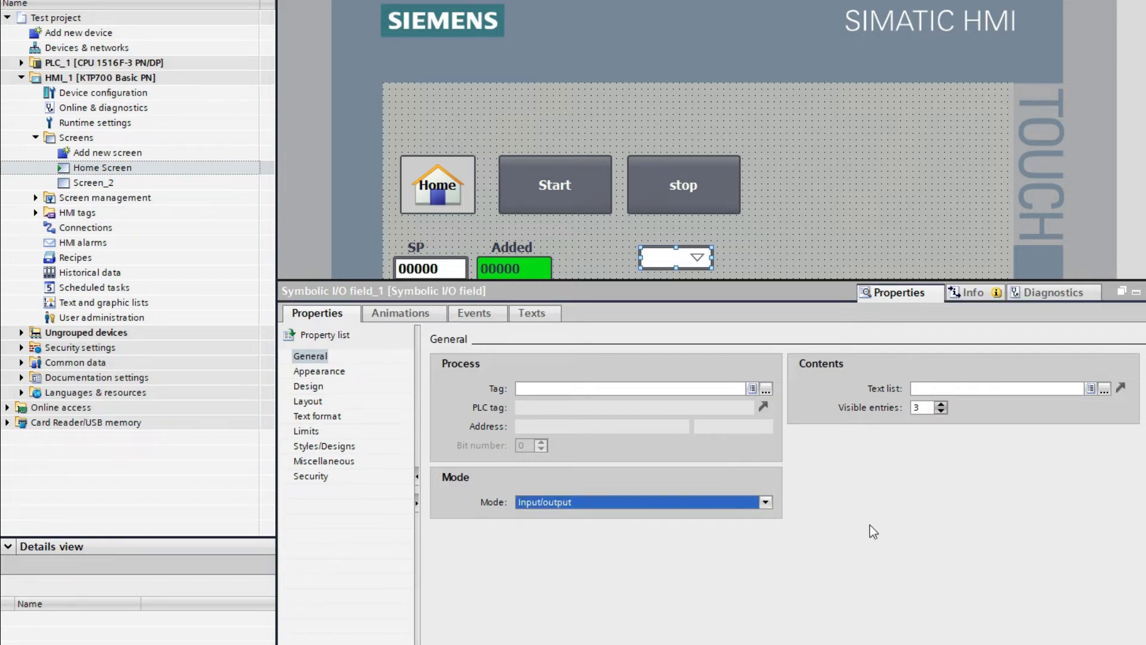
pyautogui.click(1105, 391)
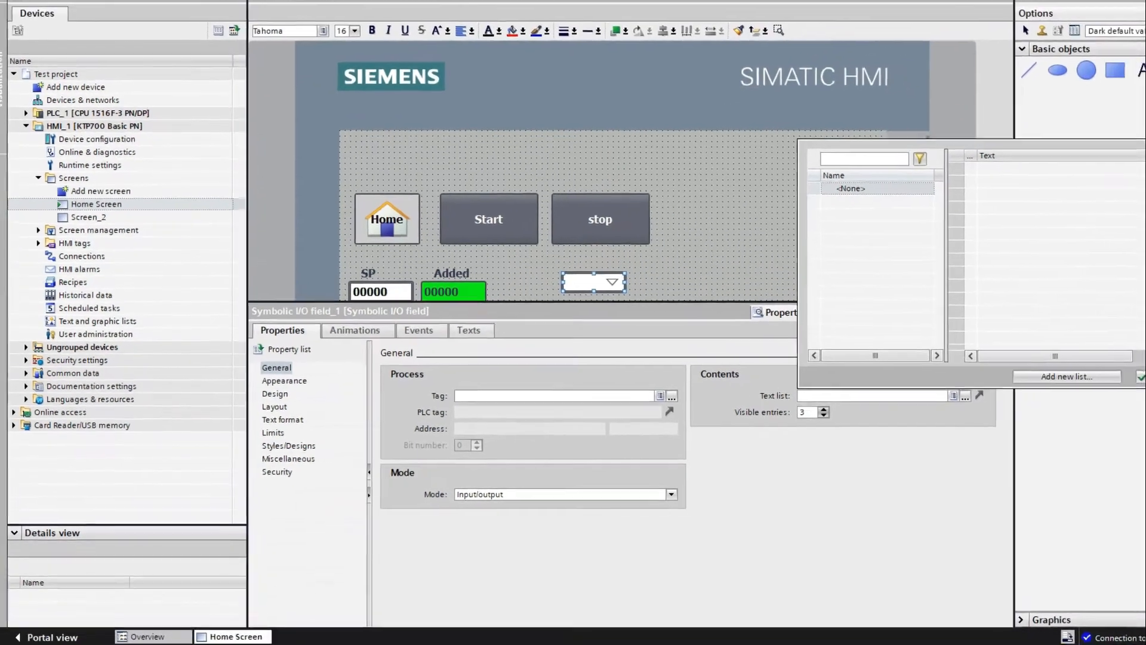
pyautogui.click(1077, 389)
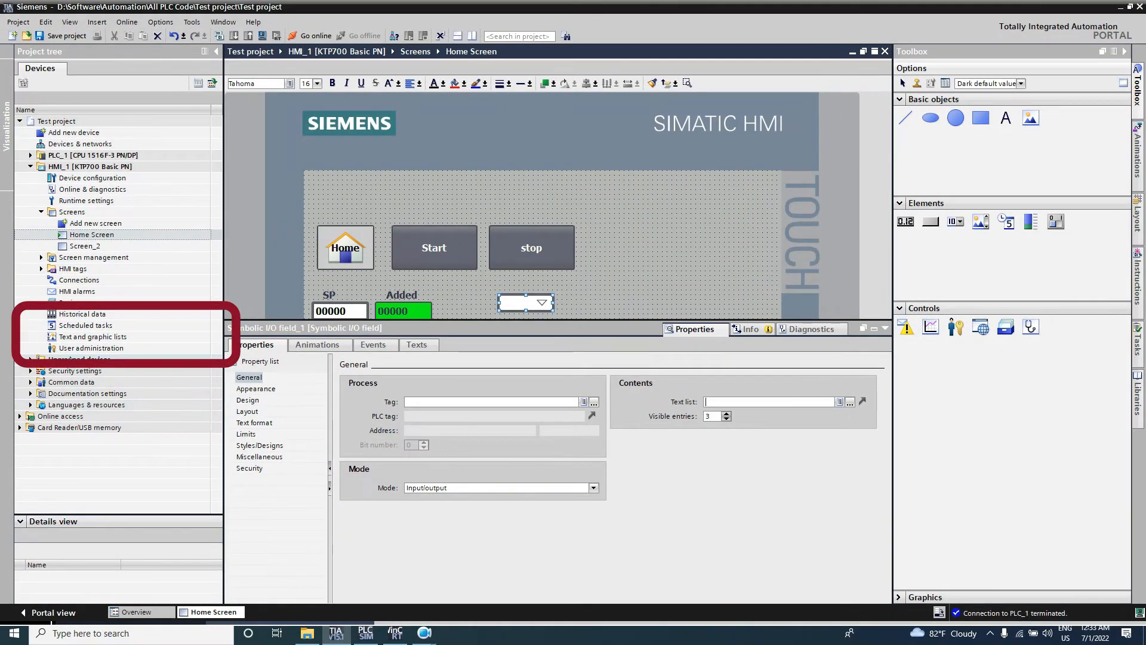
# Step: Add a text list named "Text list 1" in the Text and graphic lists of HMI_1
pyautogui.click(92, 337)
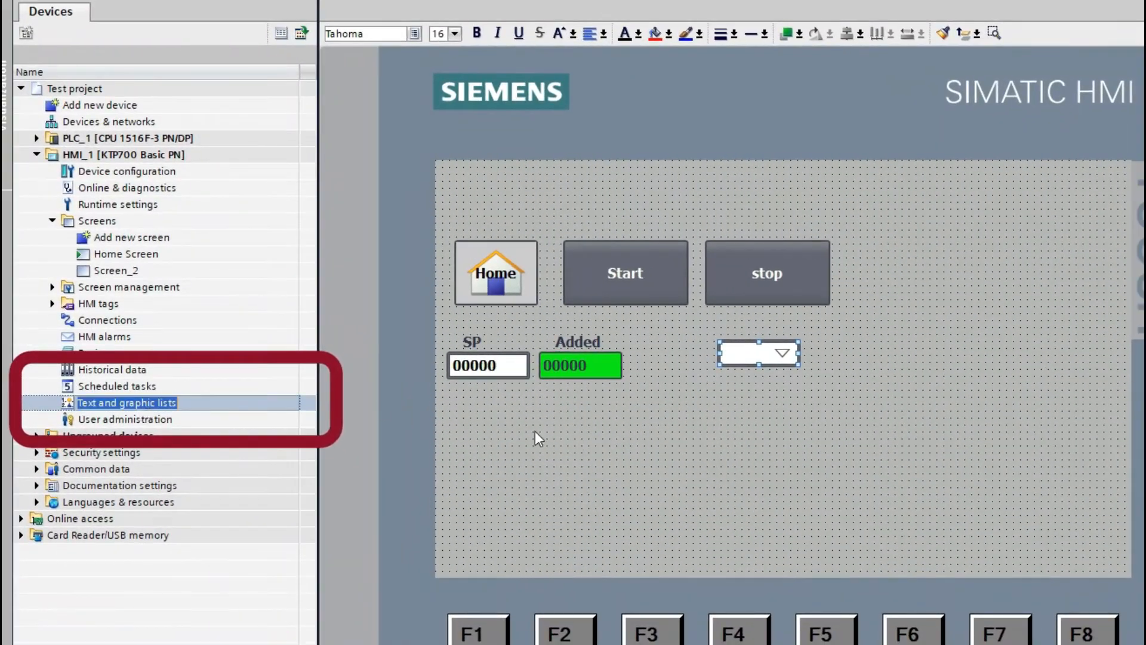
pyautogui.click(487, 409)
pyautogui.click(202, 405)
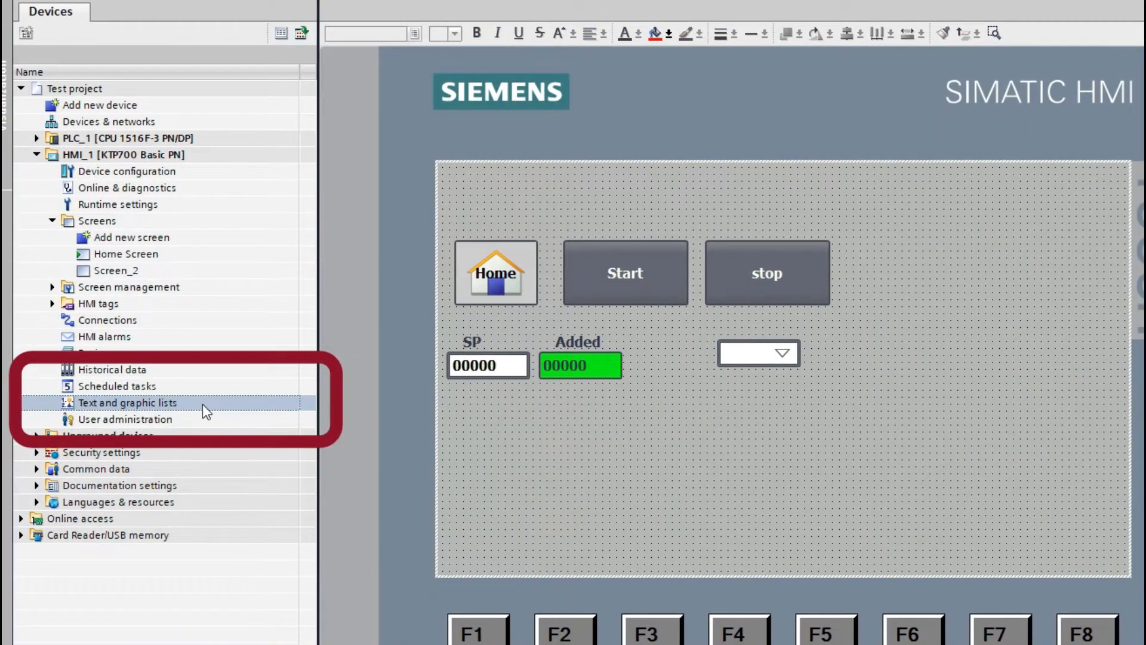
pyautogui.doubleClick(157, 405)
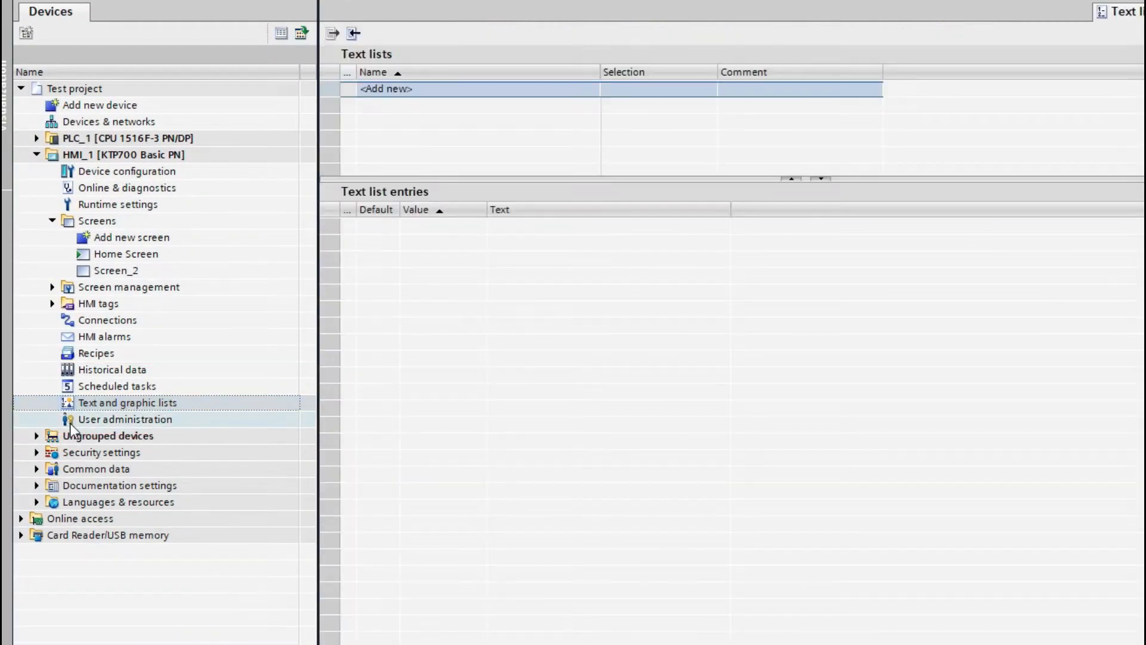
pyautogui.doubleClick(463, 100)
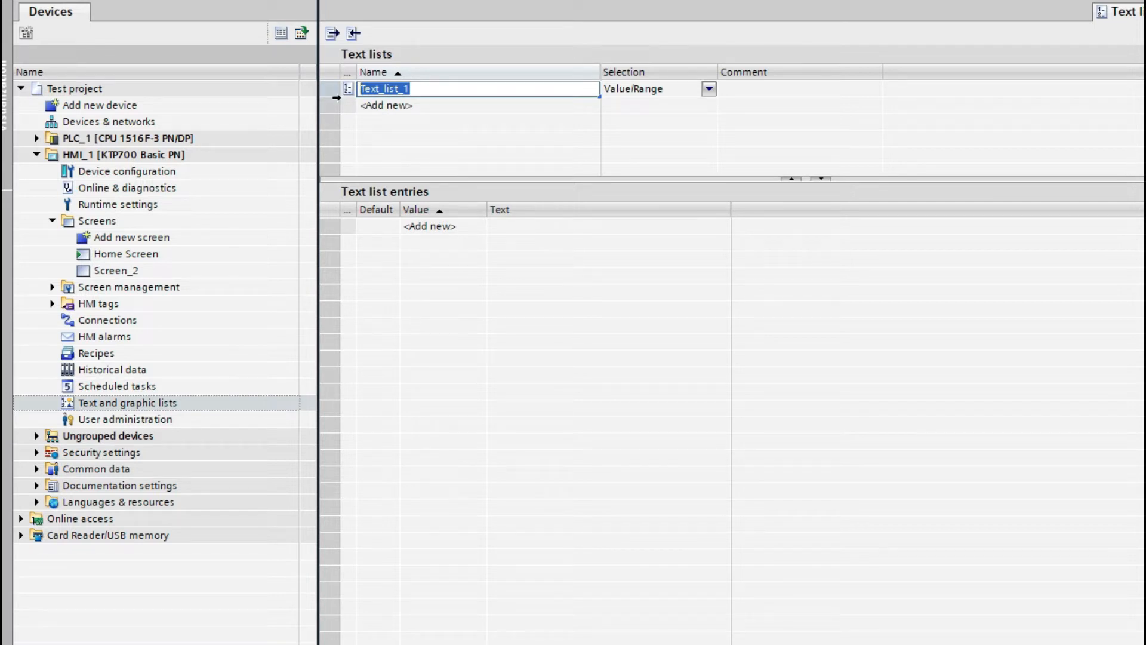
pyautogui.write('Text')
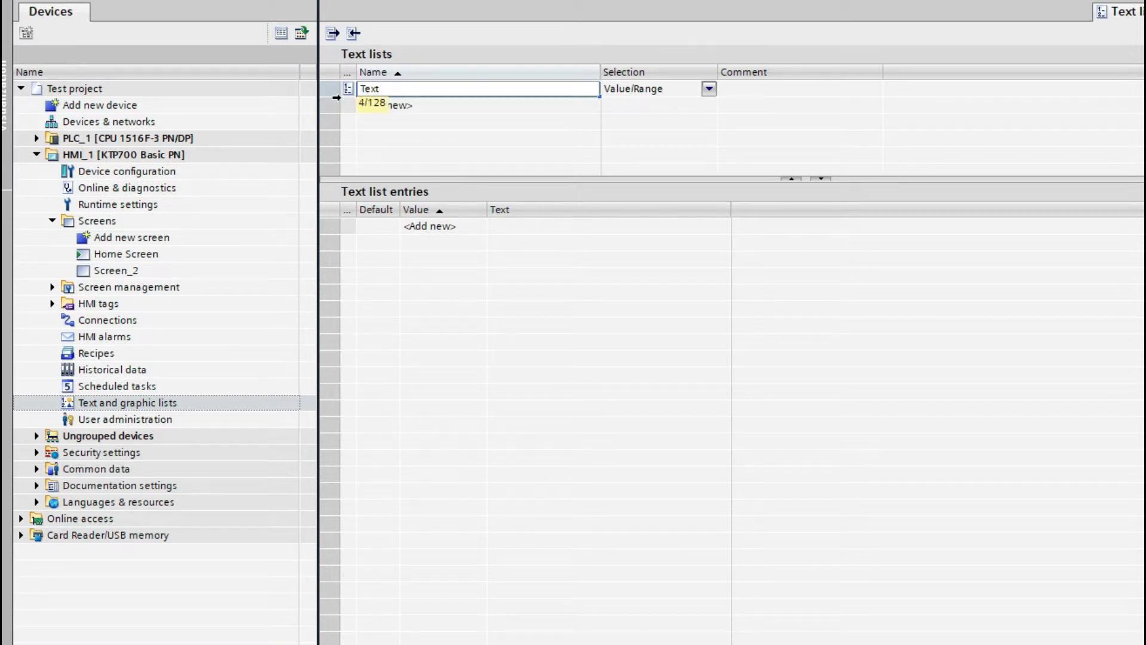
pyautogui.write(' list 1')
pyautogui.press('Return')
# Step: Add a second text list named "Text2" below Text list 1
pyautogui.click(425, 106)
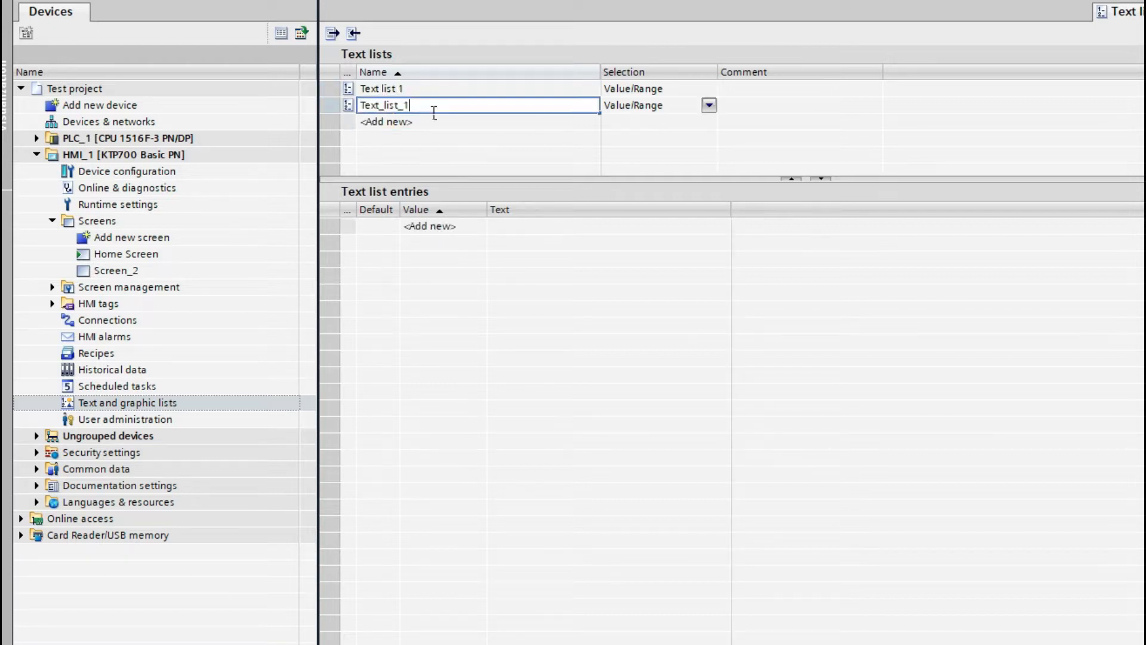
pyautogui.write('Tex')
pyautogui.press('BackSpace')
pyautogui.press('BackSpace')
pyautogui.press('BackSpace')
pyautogui.press('BackSpace')
pyautogui.press('BackSpace')
pyautogui.press('BackSpace')
pyautogui.press('BackSpace')
pyautogui.press('BackSpace')
pyautogui.press('BackSpace')
pyautogui.press('BackSpace')
pyautogui.press('BackSpace')
pyautogui.press('BackSpace')
pyautogui.press('BackSpace')
pyautogui.press('BackSpace')
pyautogui.write('Text2')
pyautogui.press('Return')
# Step: Rename the second text list as "Textlist2"
pyautogui.doubleClick(413, 105)
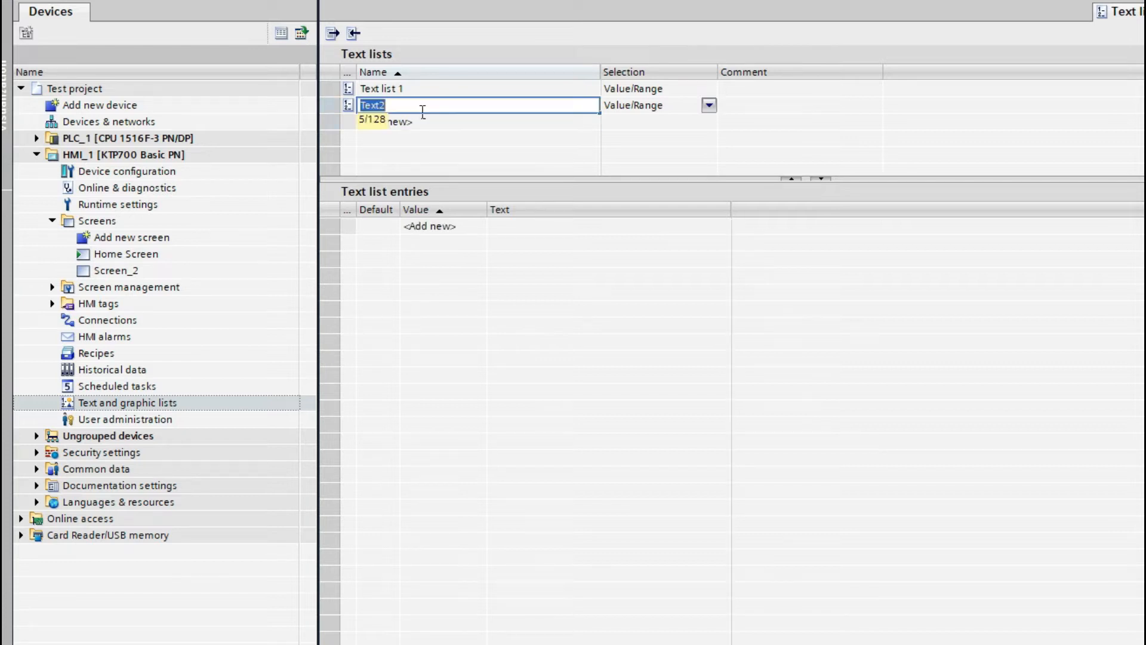
pyautogui.click(423, 109)
pyautogui.press('BackSpace')
pyautogui.write('list2')
pyautogui.press('Return')
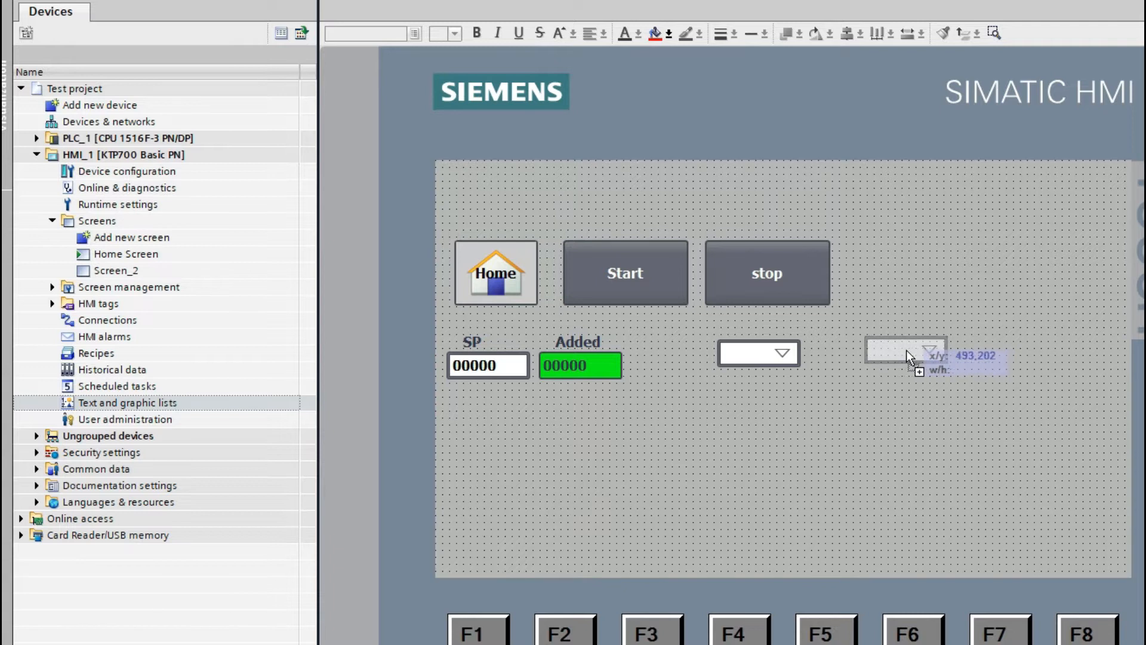
# Step: Place a second symbolic I/O field on the Home Screen, level with the first one and to its right
pyautogui.moveTo(906, 351); pyautogui.dragTo(897, 353)
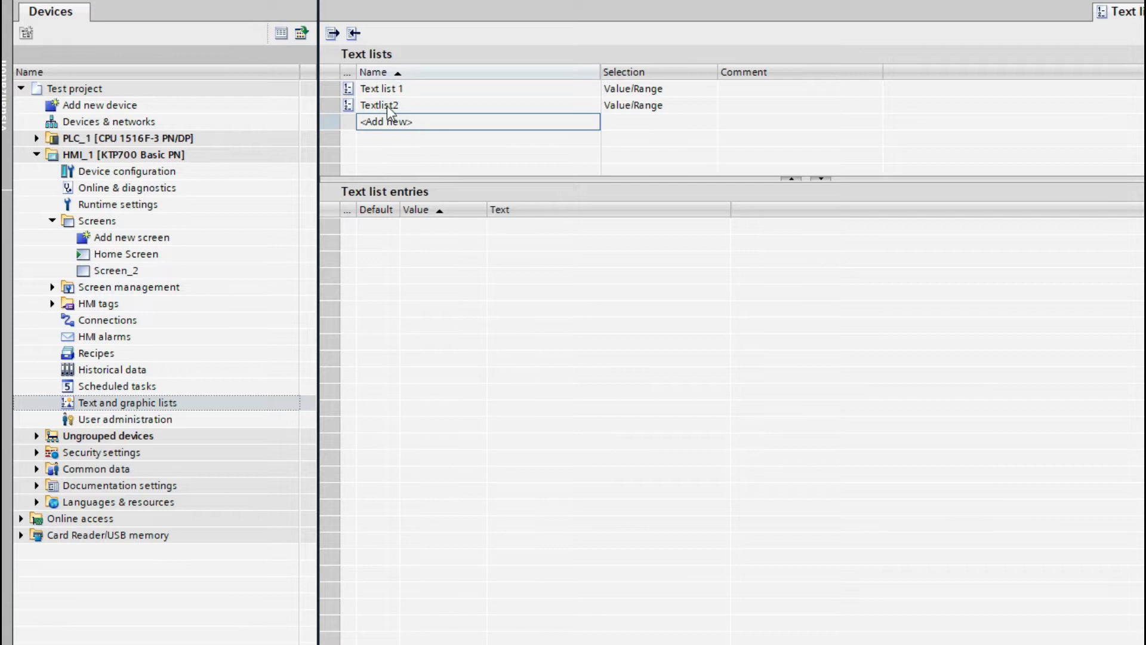
# Step: Add three new entries with their default value ranges to Text list 1
pyautogui.click(332, 98)
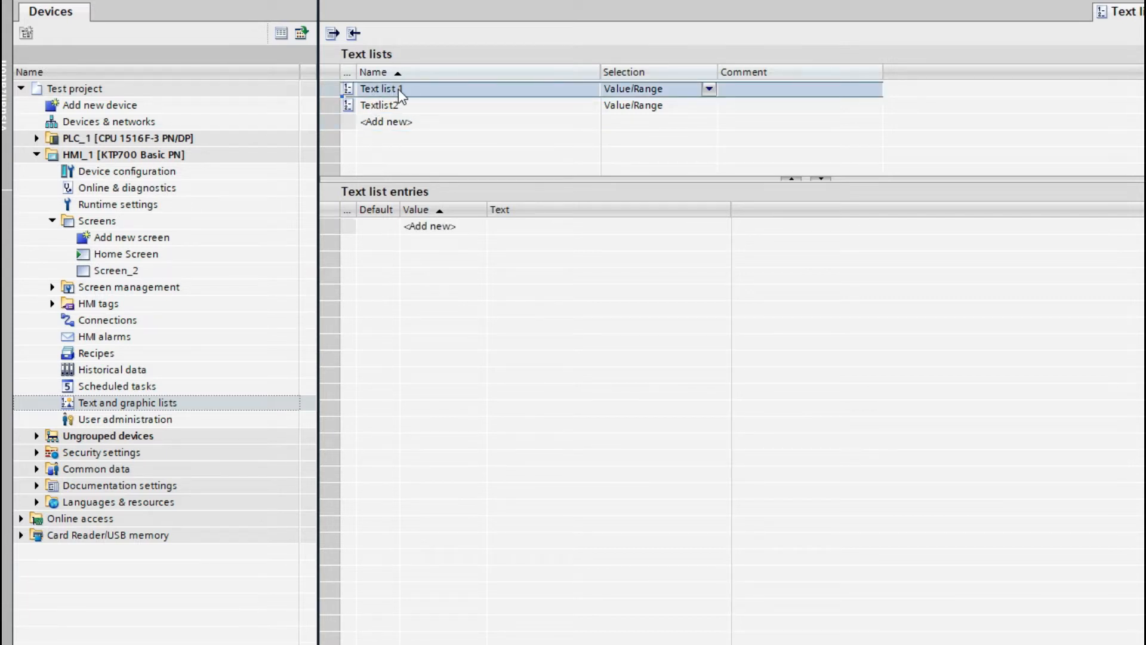
pyautogui.click(445, 228)
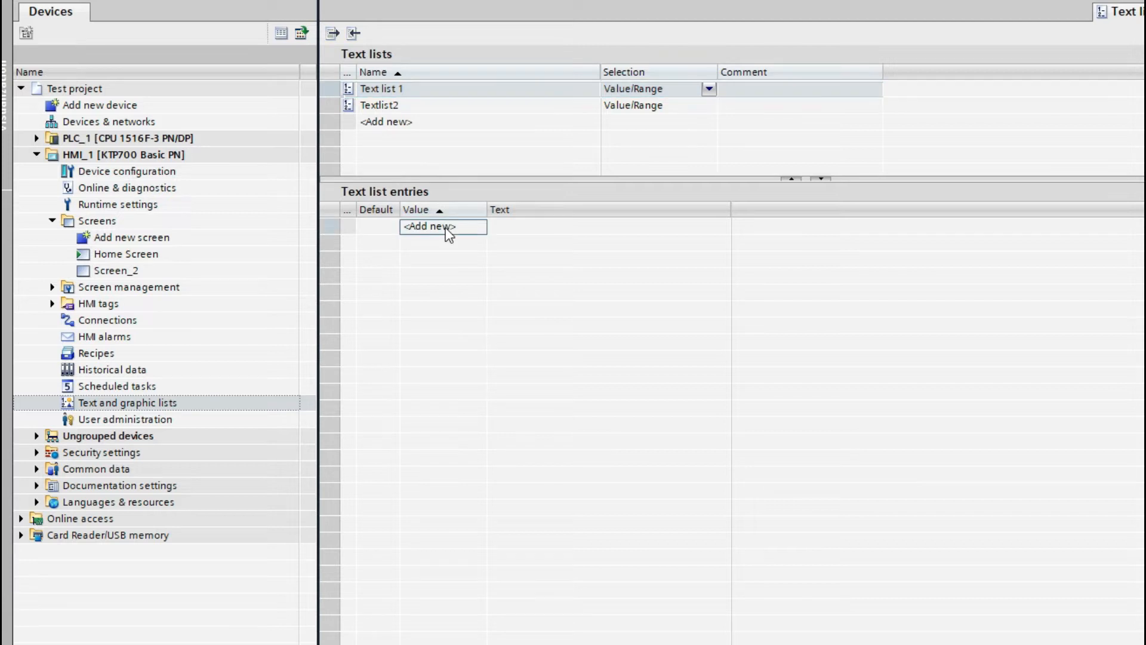
pyautogui.click(446, 228)
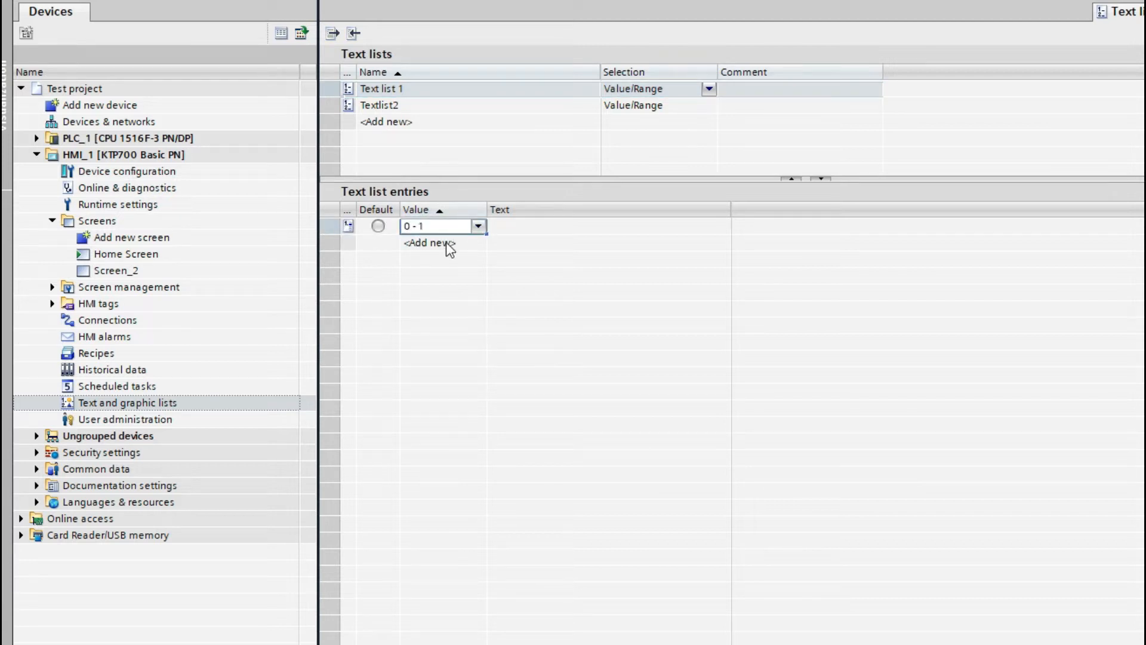
pyautogui.click(446, 242)
pyautogui.click(446, 243)
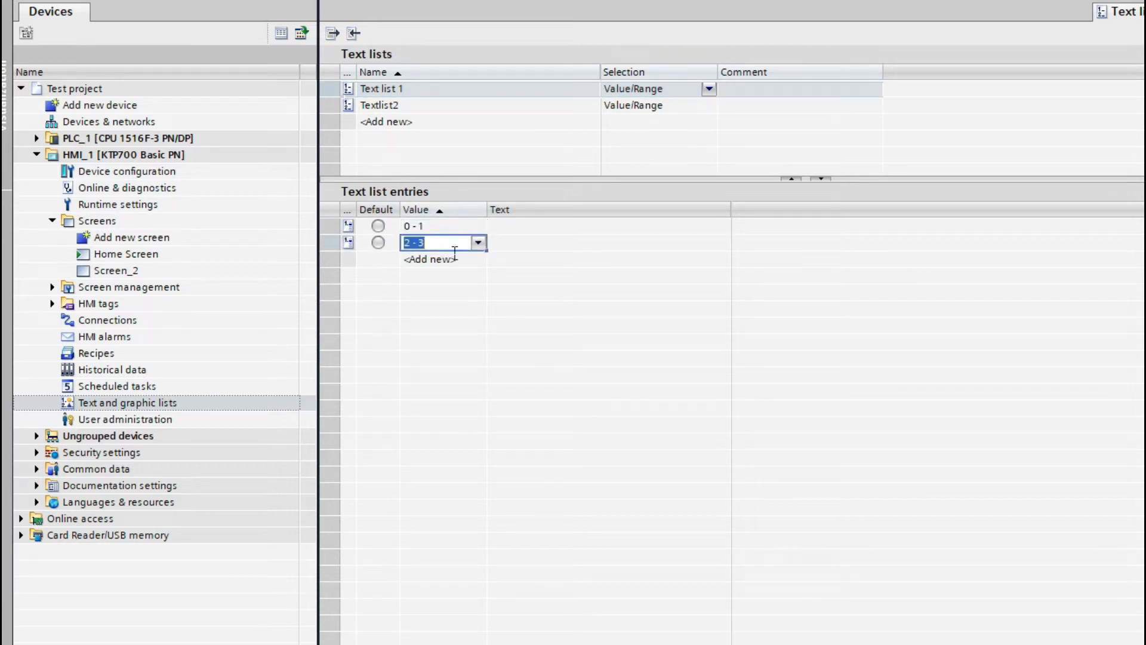
pyautogui.click(448, 256)
pyautogui.click(448, 256)
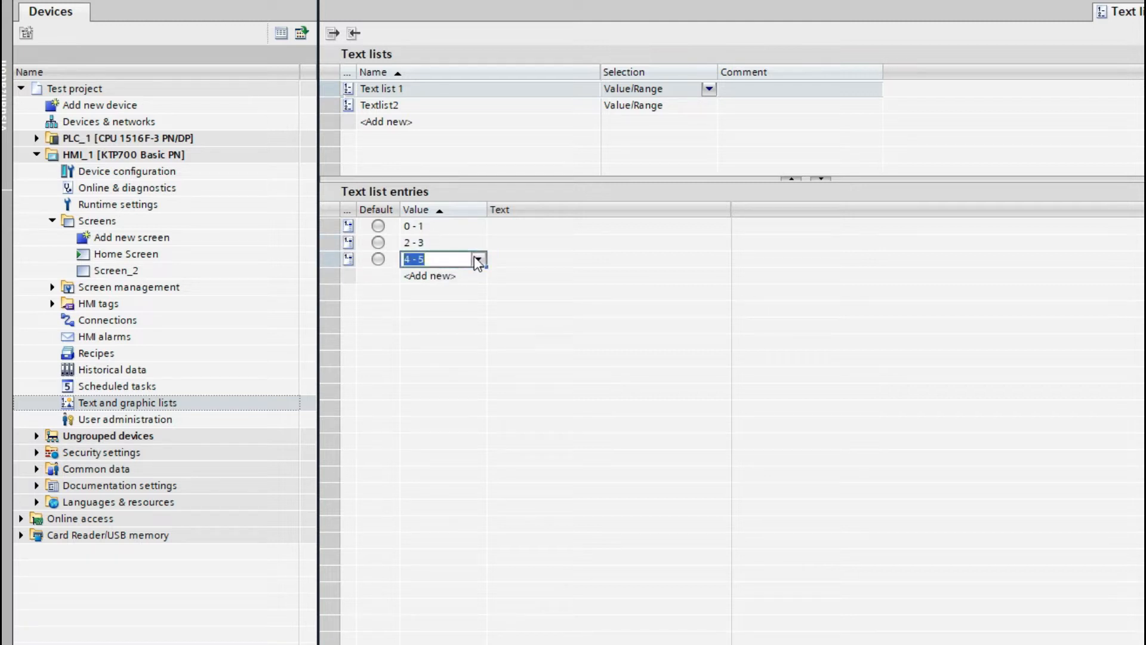
pyautogui.click(555, 226)
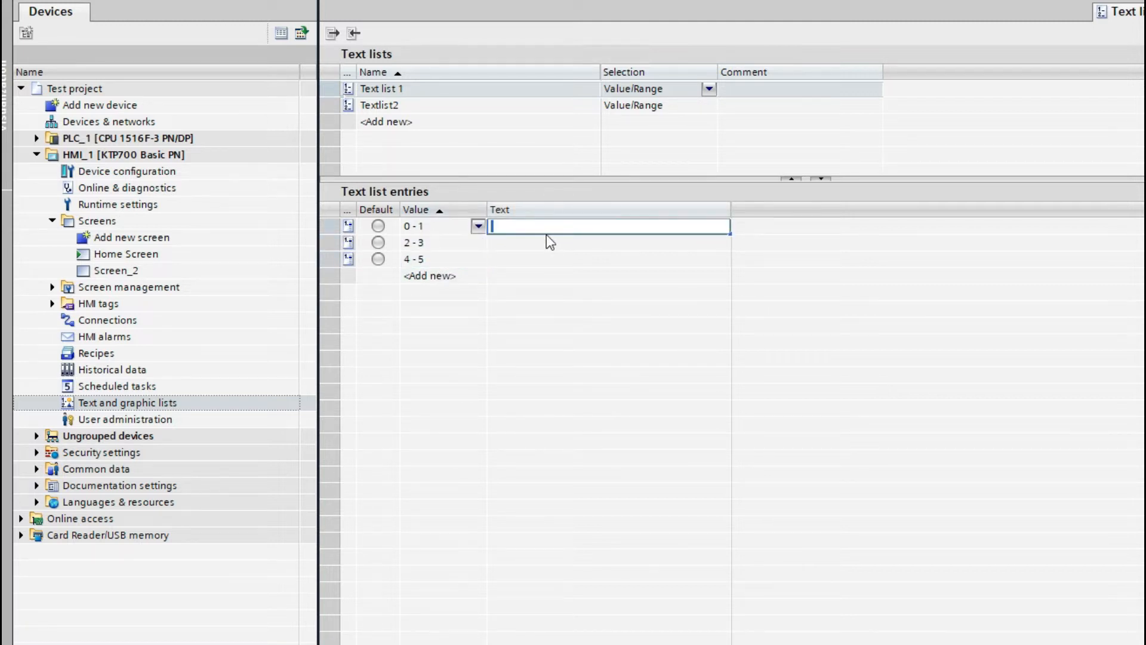
pyautogui.click(422, 226)
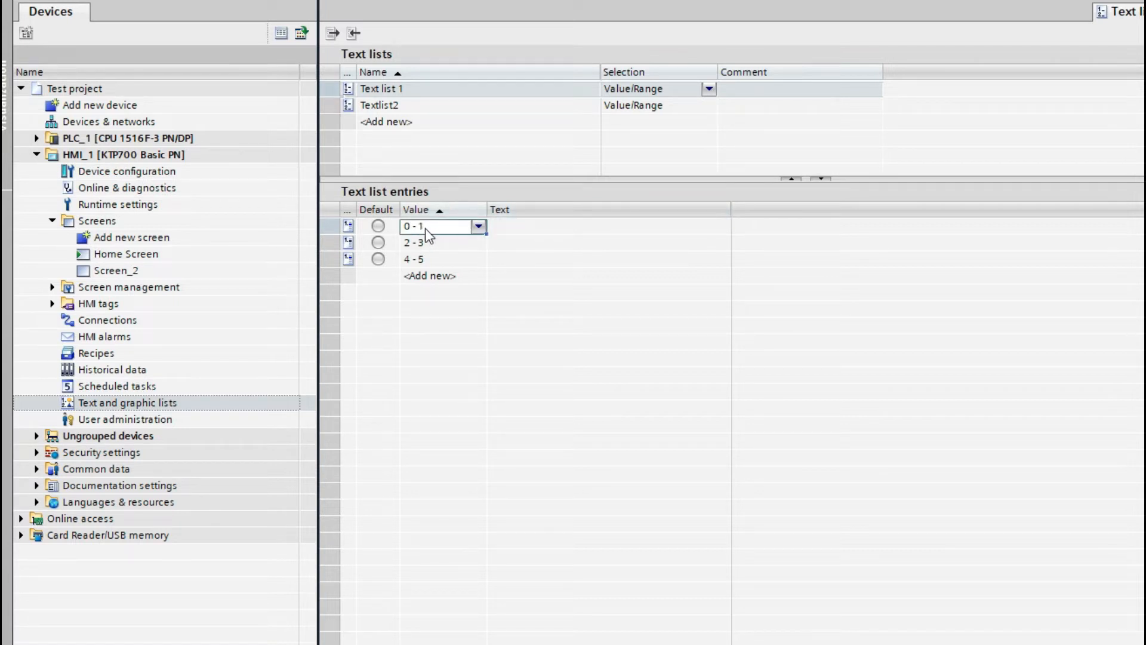
pyautogui.click(425, 228)
pyautogui.write('2')
pyautogui.click(529, 258)
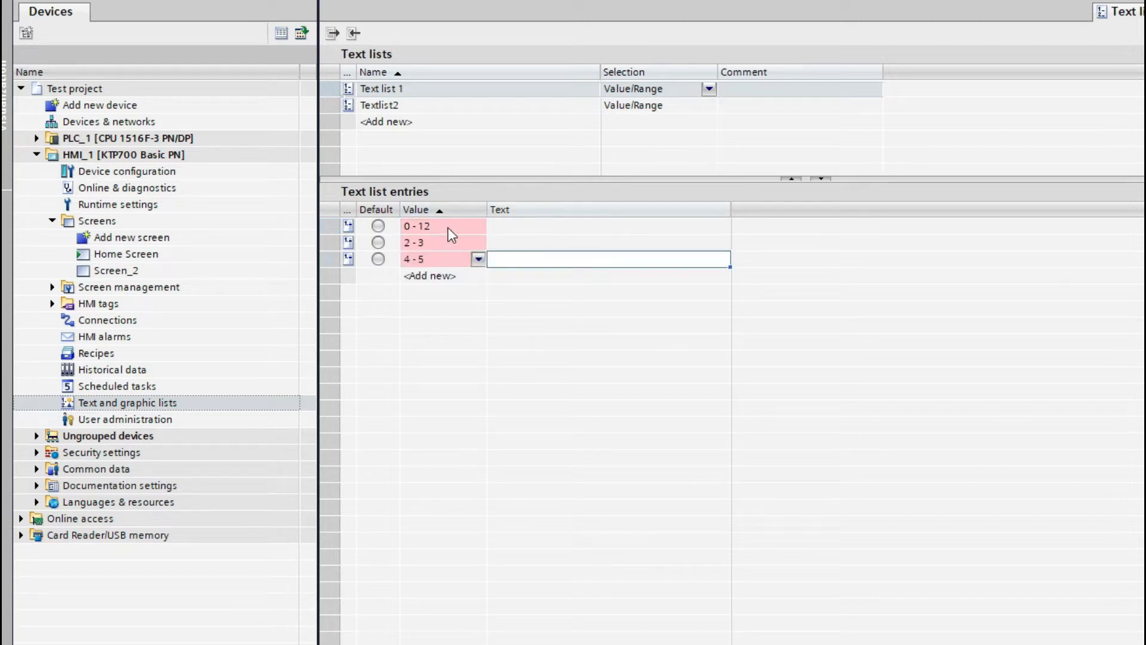
pyautogui.click(522, 224)
# Step: Set the value of the first entry in Text list 1 to the single number 0
pyautogui.click(453, 227)
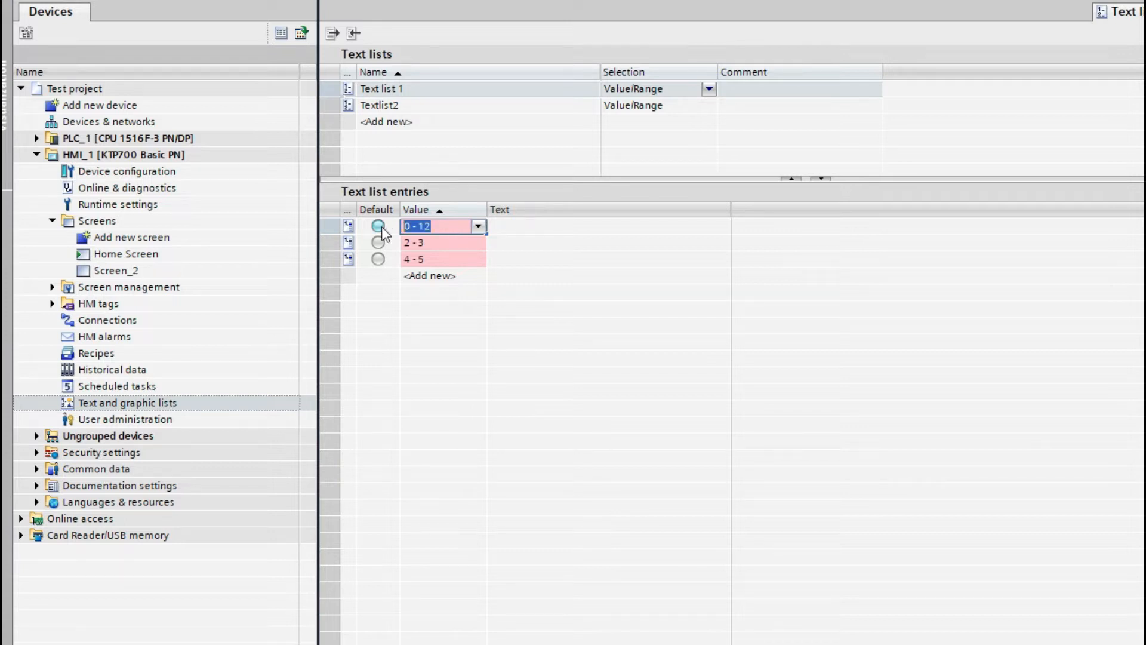
pyautogui.write('0')
pyautogui.press('Return')
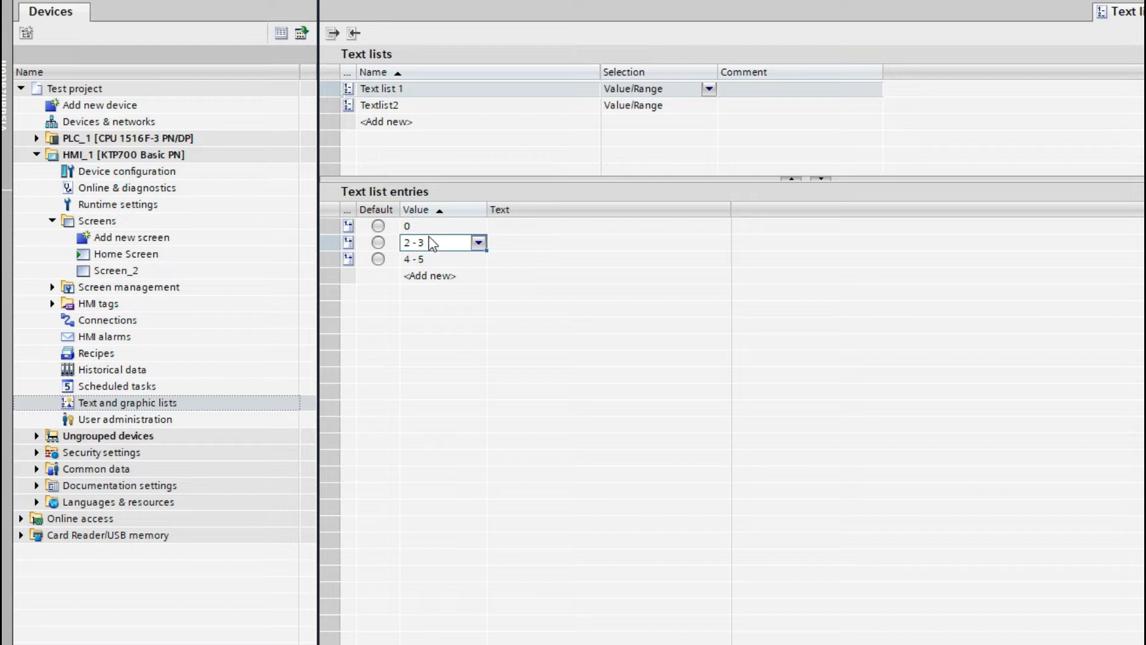
# Step: Set the values of the second and third entries in Text list 1 to the single numbers 1 and 2
pyautogui.moveTo(383, 245); pyautogui.dragTo(436, 241)
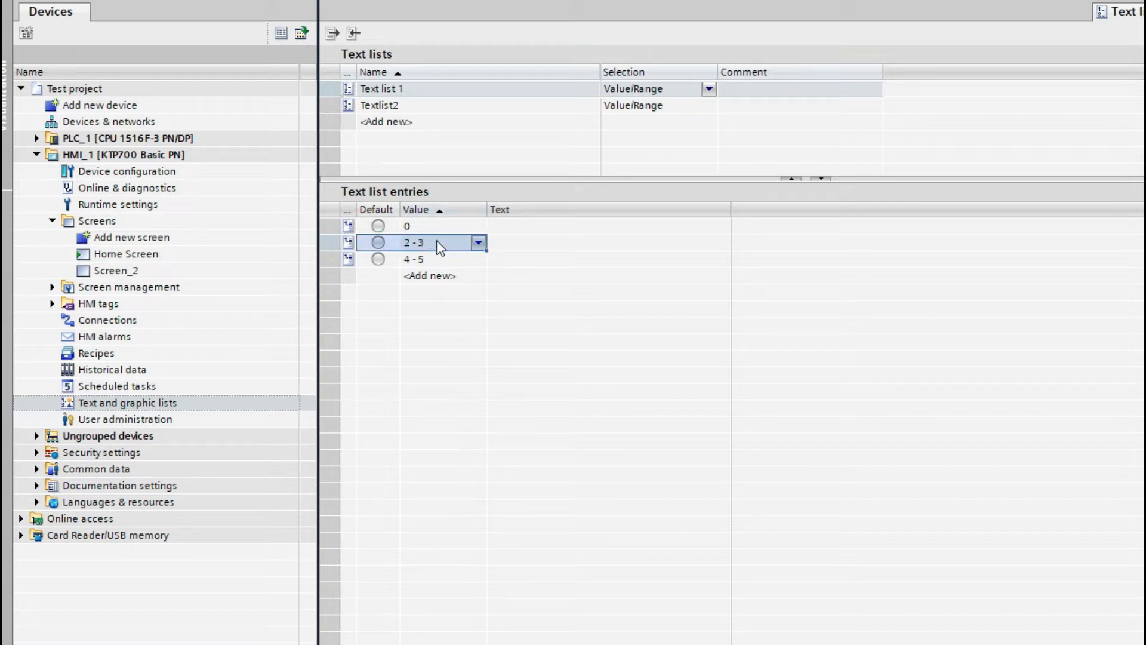
pyautogui.click(433, 240)
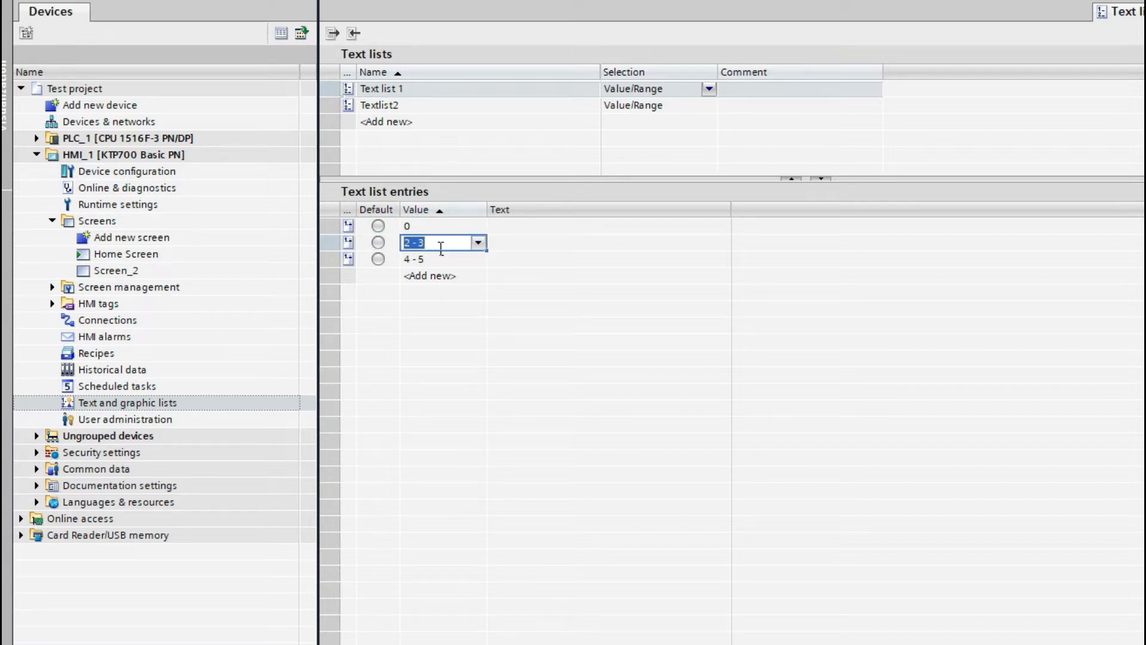
pyautogui.write('1')
pyautogui.press('Return')
pyautogui.click(432, 259)
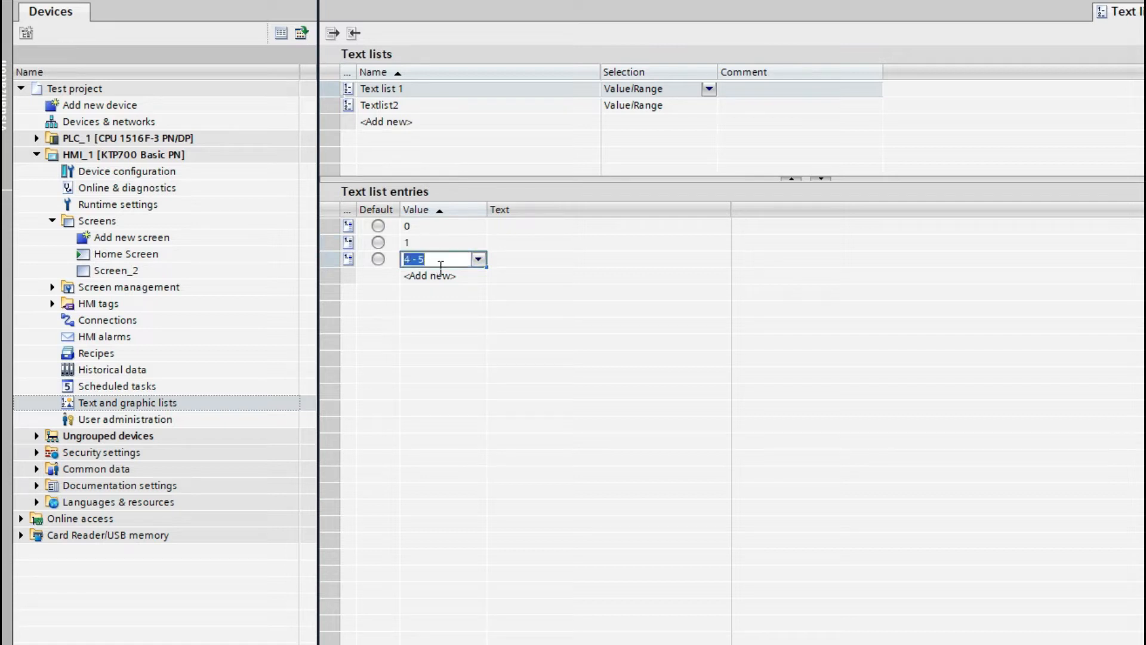
pyautogui.write('2')
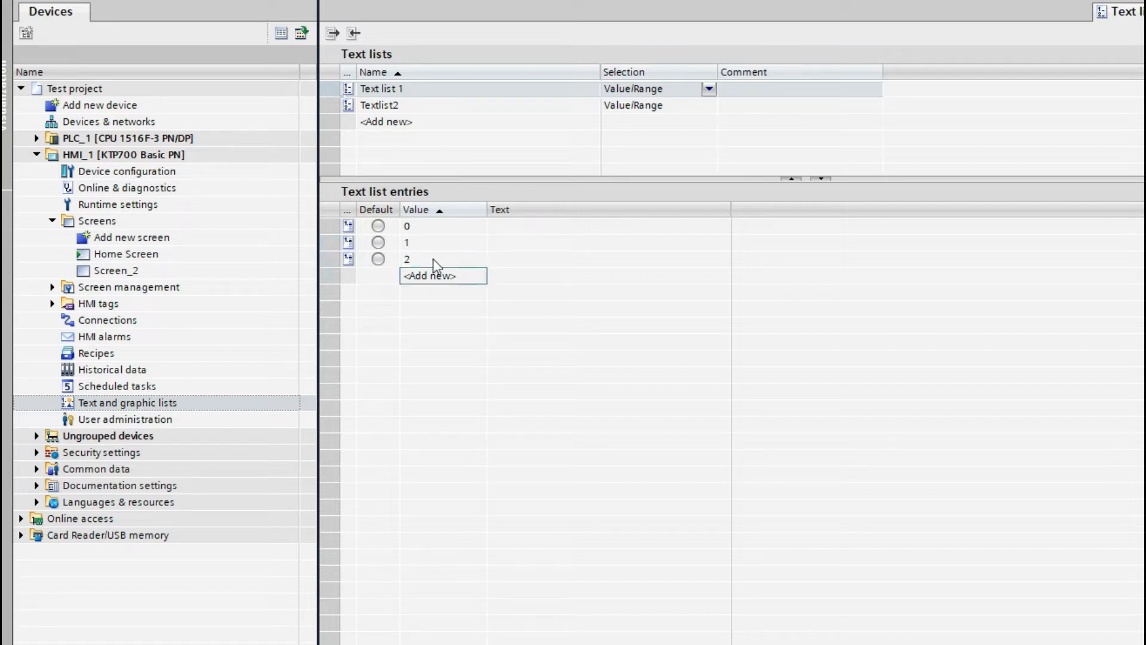
# Step: Enter "Off" as the text for value 0 in Text list 1
pyautogui.click(525, 226)
pyautogui.click(563, 244)
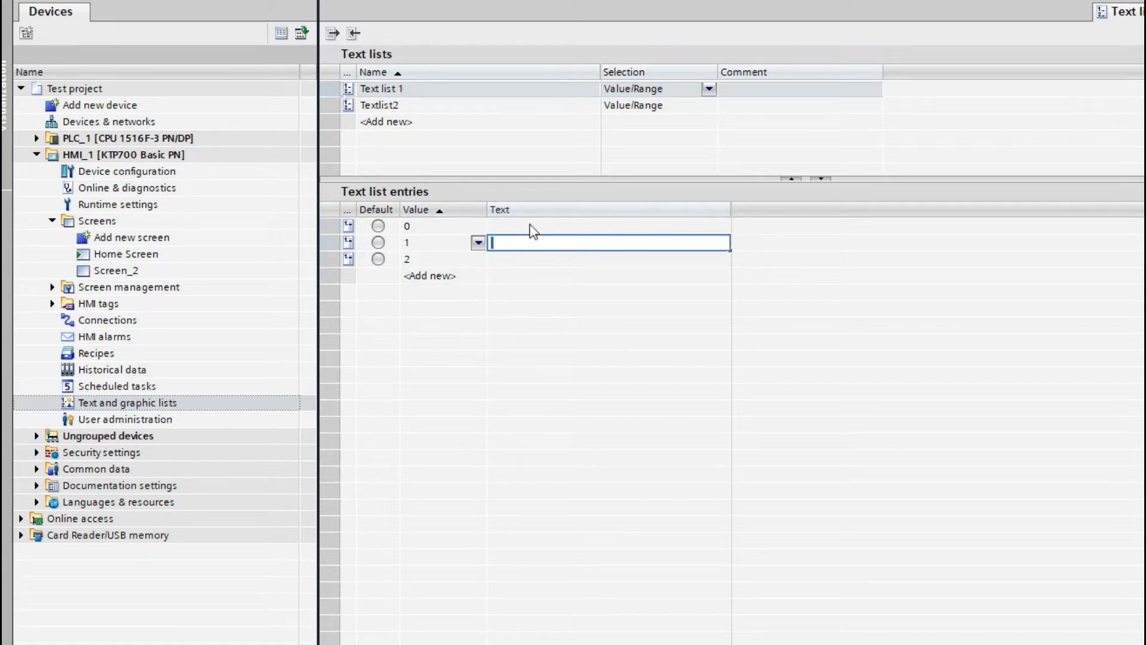
pyautogui.click(530, 225)
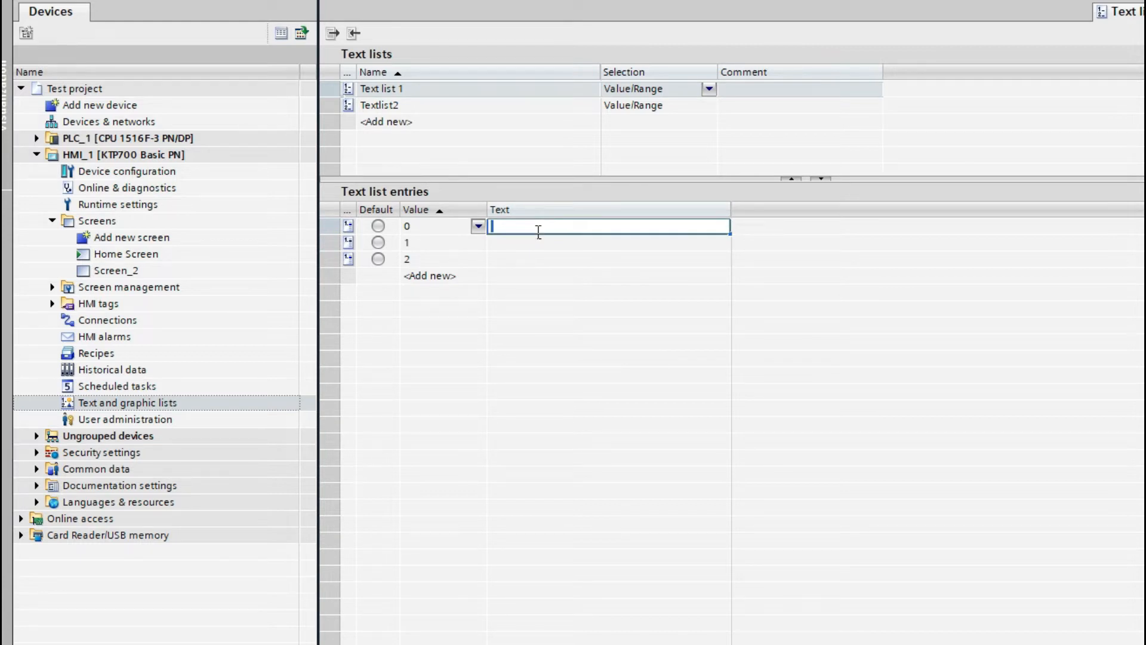
pyautogui.write('Off')
pyautogui.press('Return')
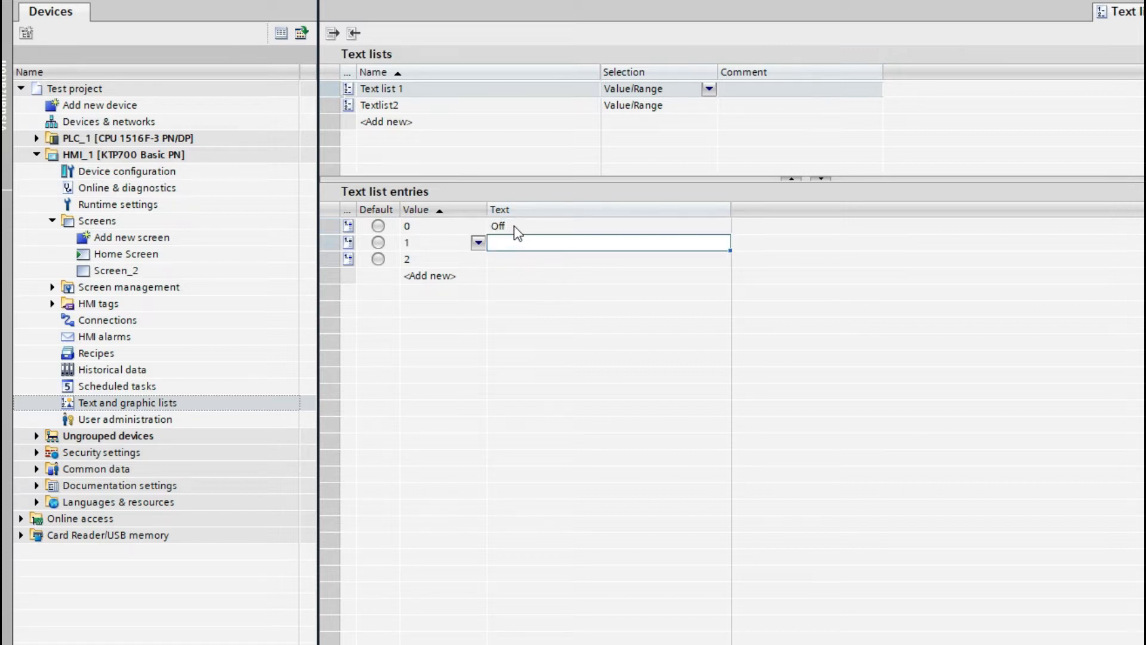
# Step: Enter "On" as the text for value 1 in Text list 1
pyautogui.click(526, 227)
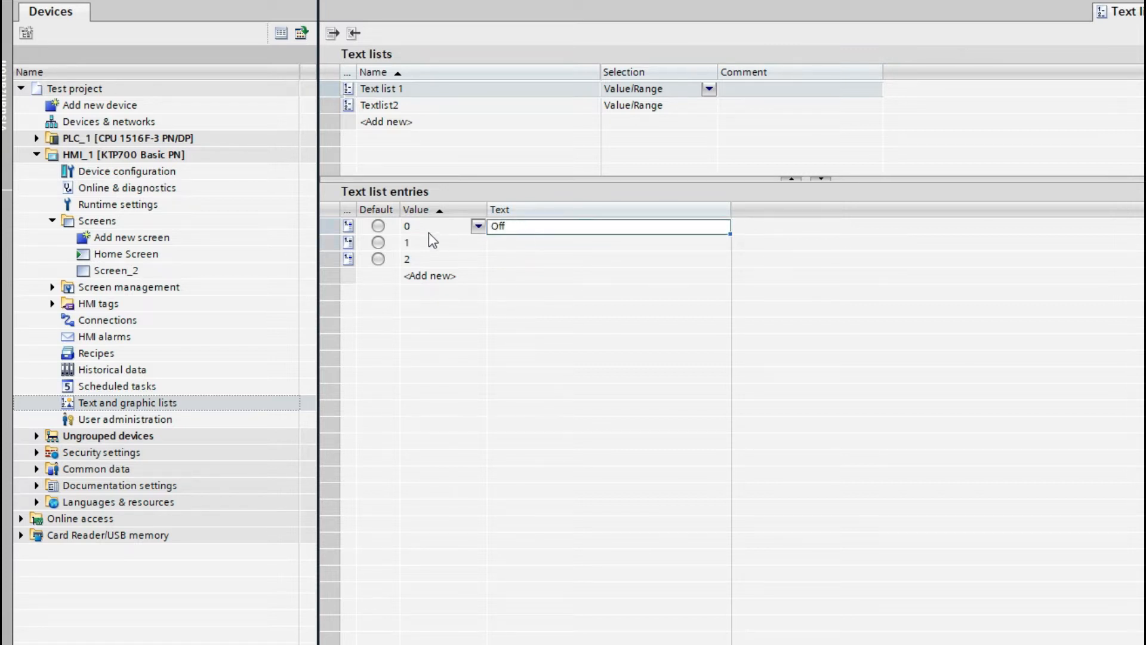
pyautogui.rightClick(414, 229)
pyautogui.click(631, 260)
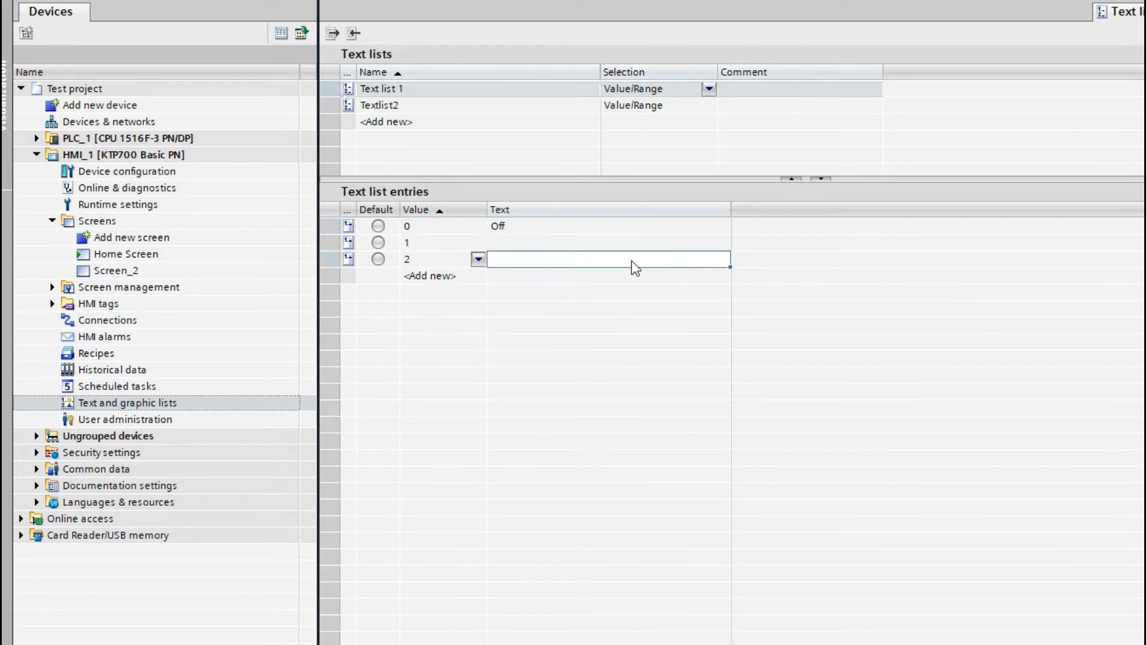
pyautogui.click(556, 227)
pyautogui.click(536, 239)
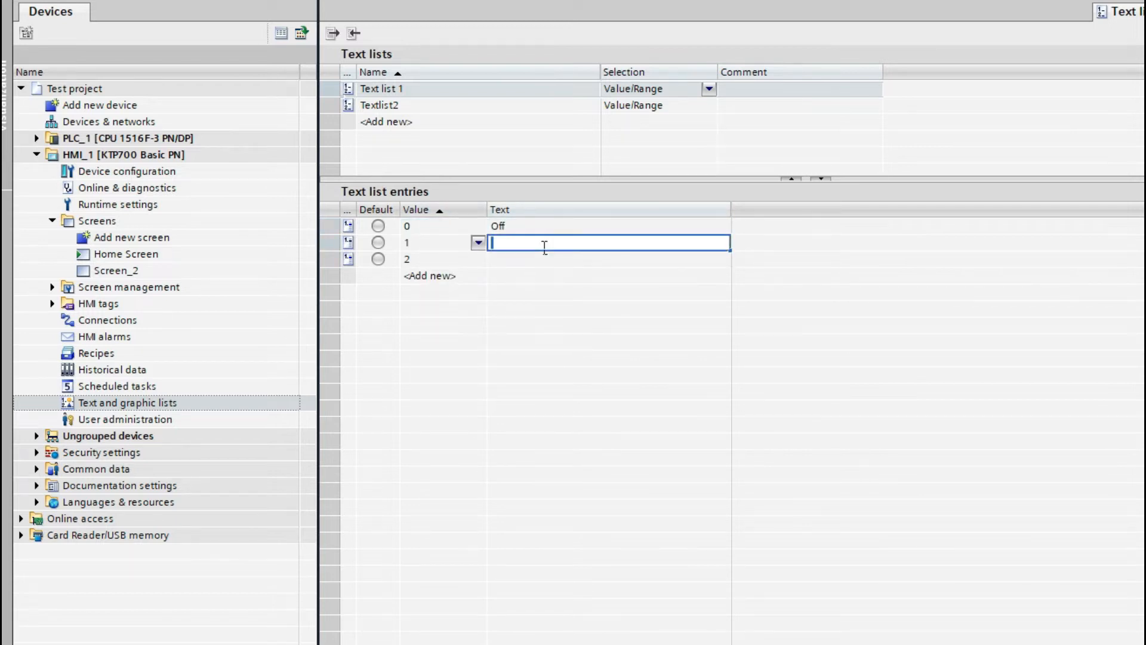
pyautogui.write('On')
pyautogui.press('Return')
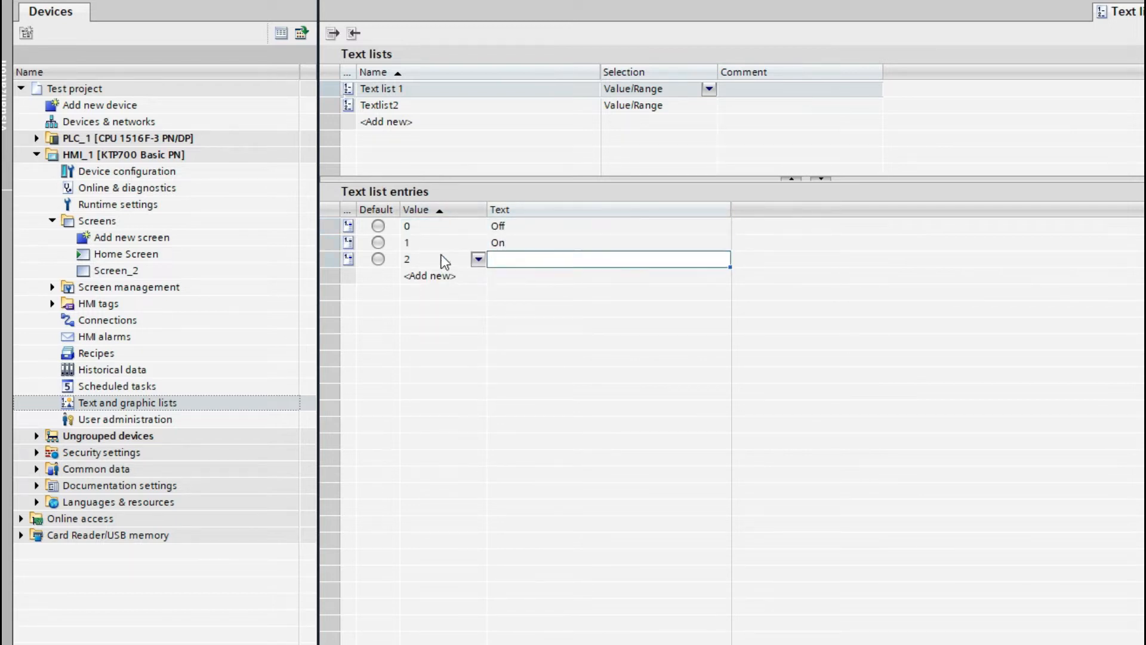
# Step: Enter "Fault/" as the text for value 2 in Text list 1
pyautogui.click(532, 263)
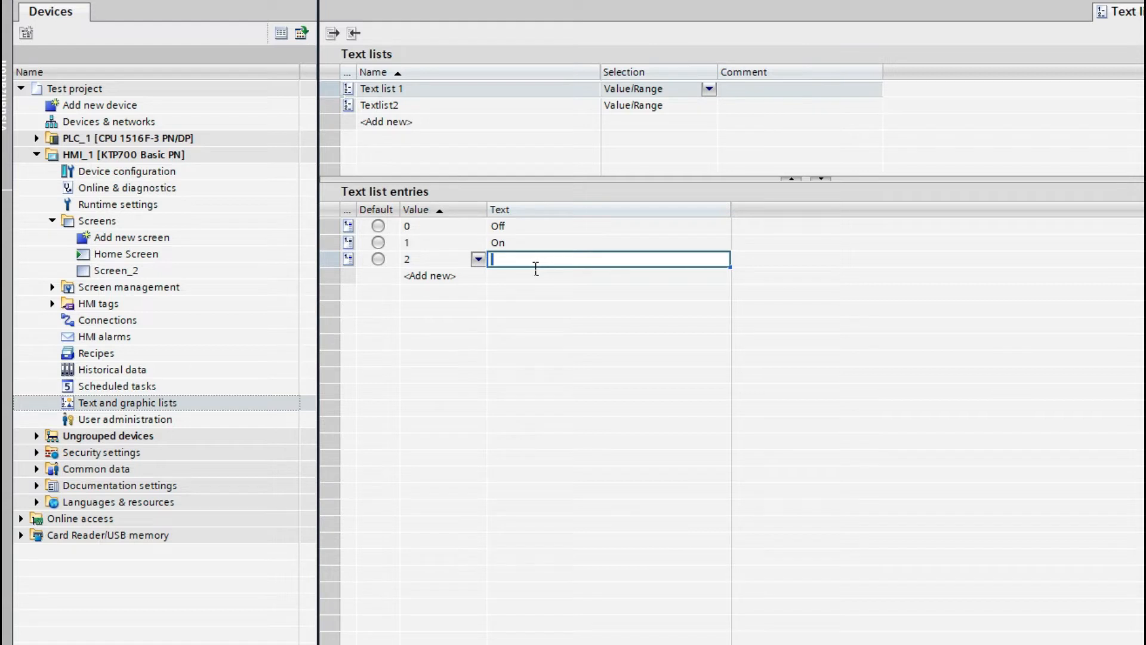
pyautogui.write('Fault')
pyautogui.press('Return')
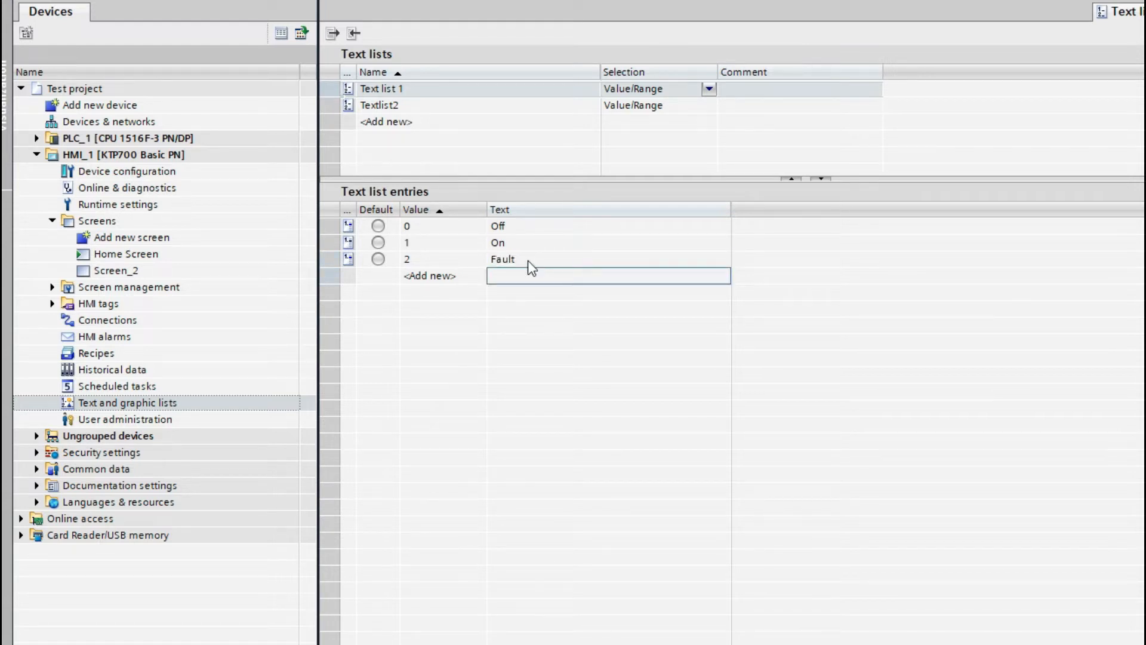
pyautogui.click(528, 260)
pyautogui.click(537, 266)
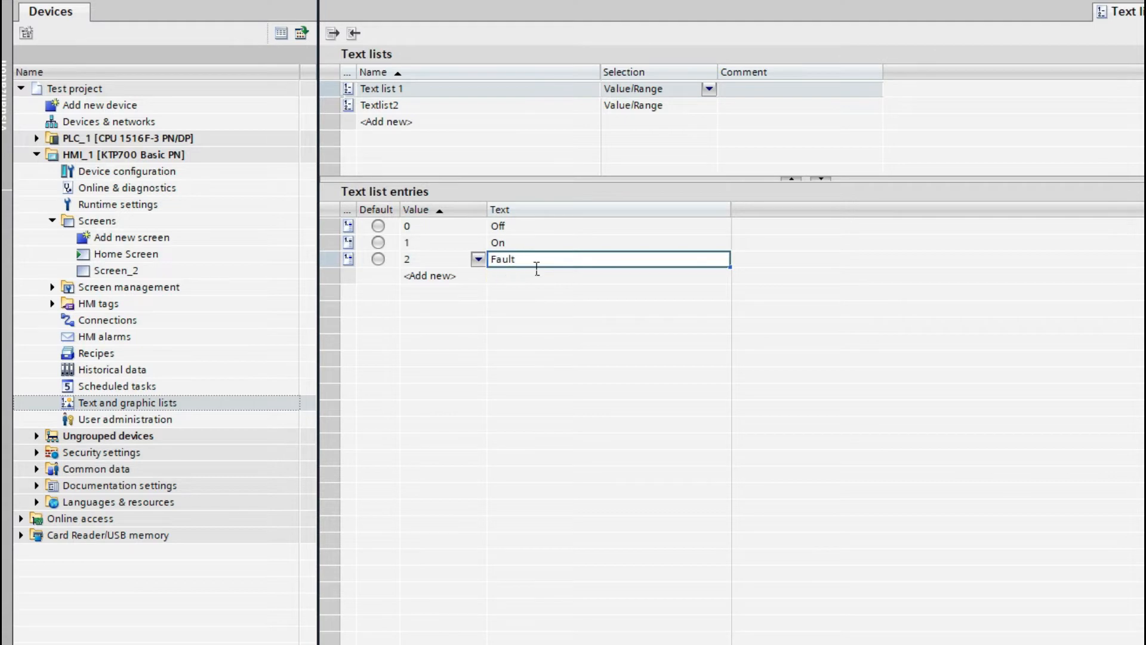
pyautogui.write('/')
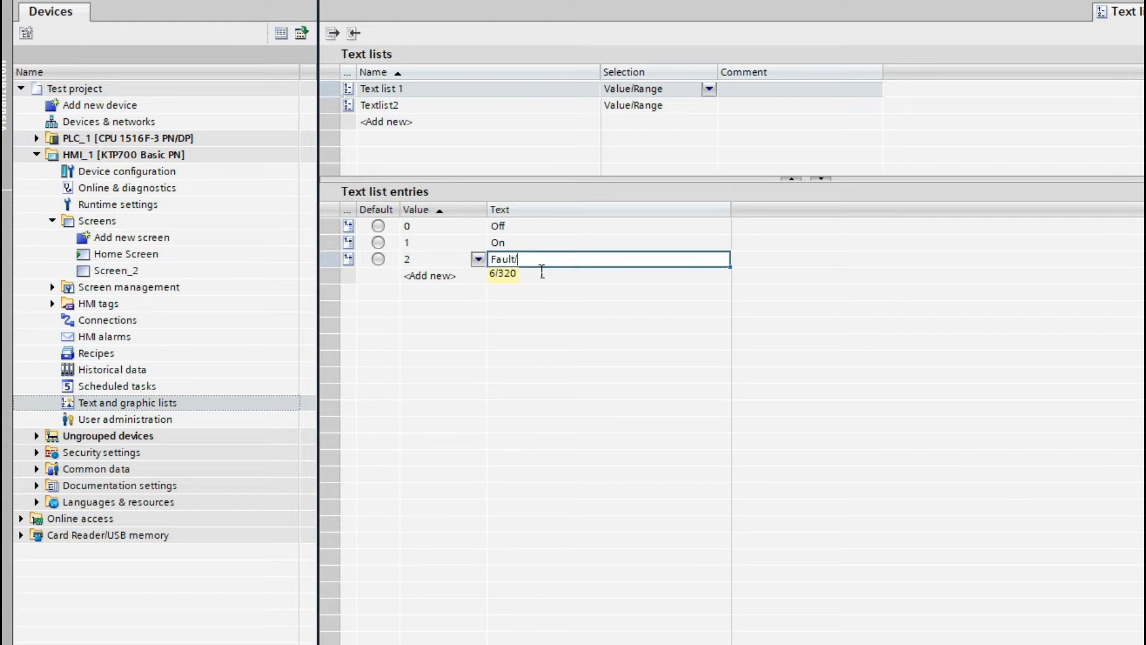
# Step: Add three new entries with their default value ranges to Textlist2
pyautogui.click(339, 112)
pyautogui.click(442, 230)
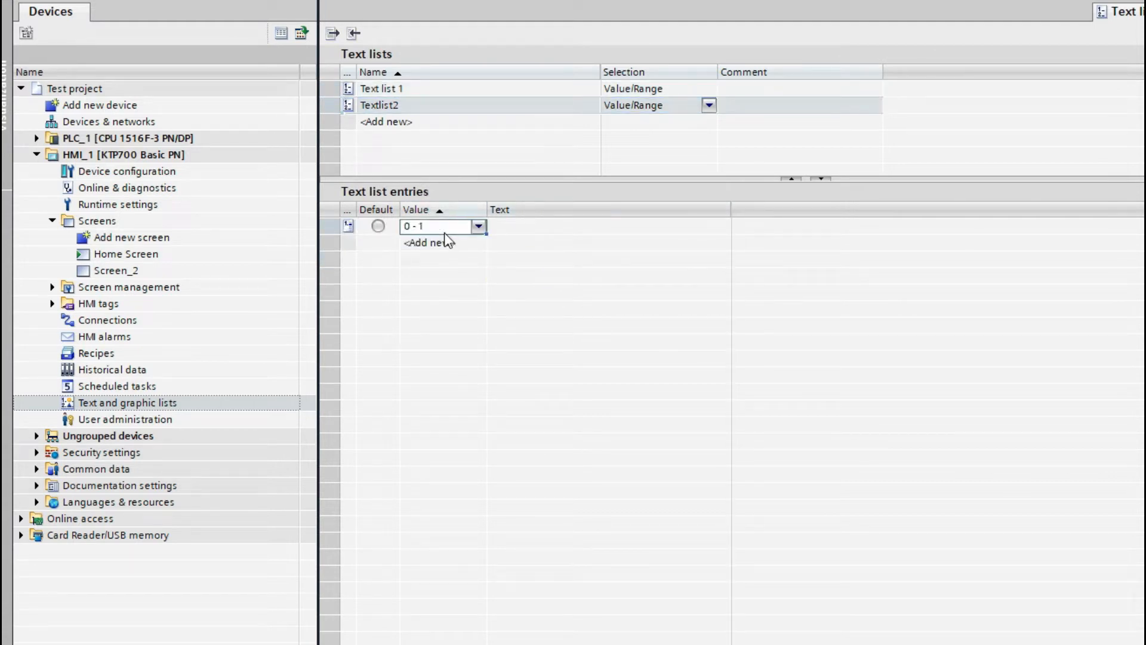
pyautogui.click(423, 243)
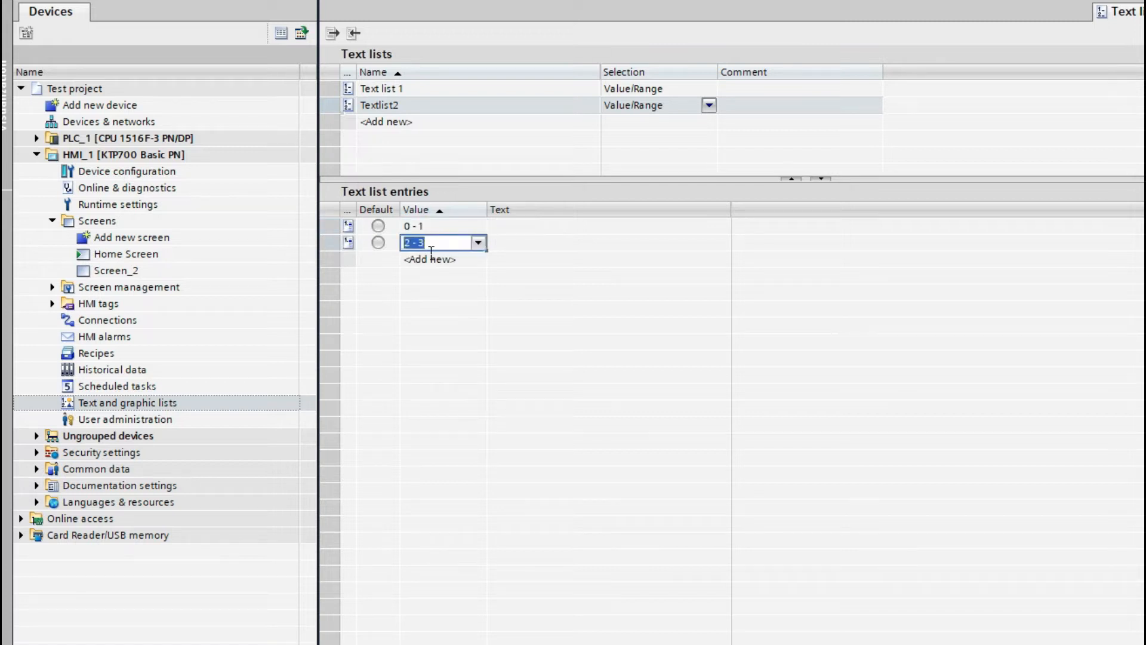
pyautogui.click(432, 258)
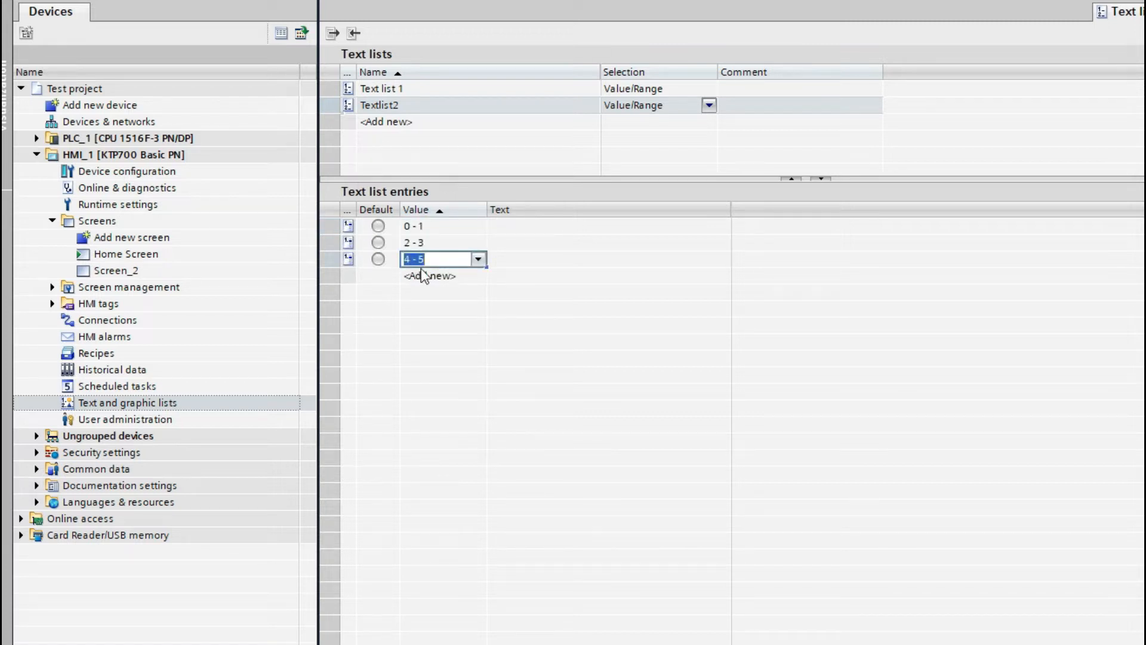
# Step: Set the values of the three Textlist2 entries to the single numbers 0, 1 and 2
pyautogui.click(437, 230)
pyautogui.write('0')
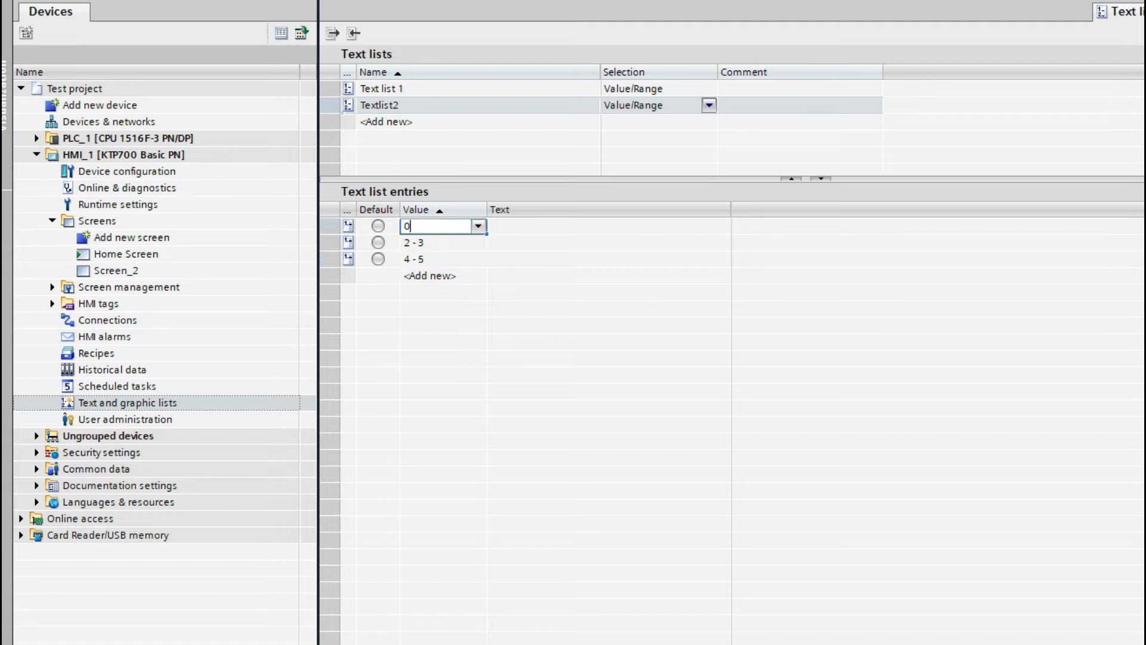
pyautogui.press('Return')
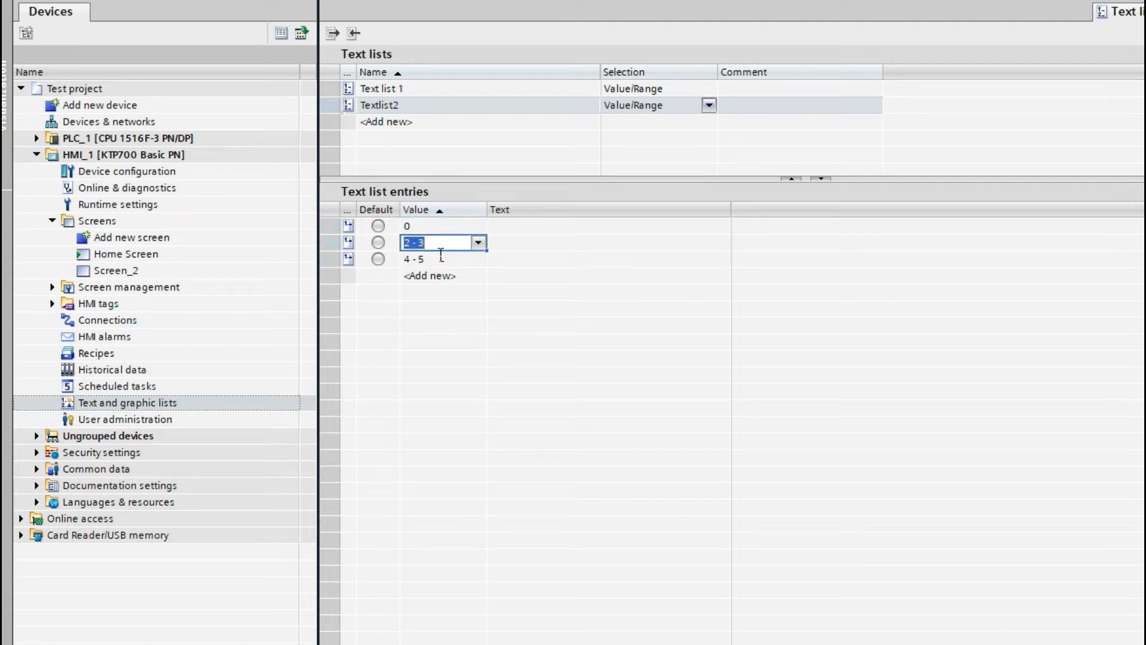
pyautogui.write('1')
pyautogui.press('Return')
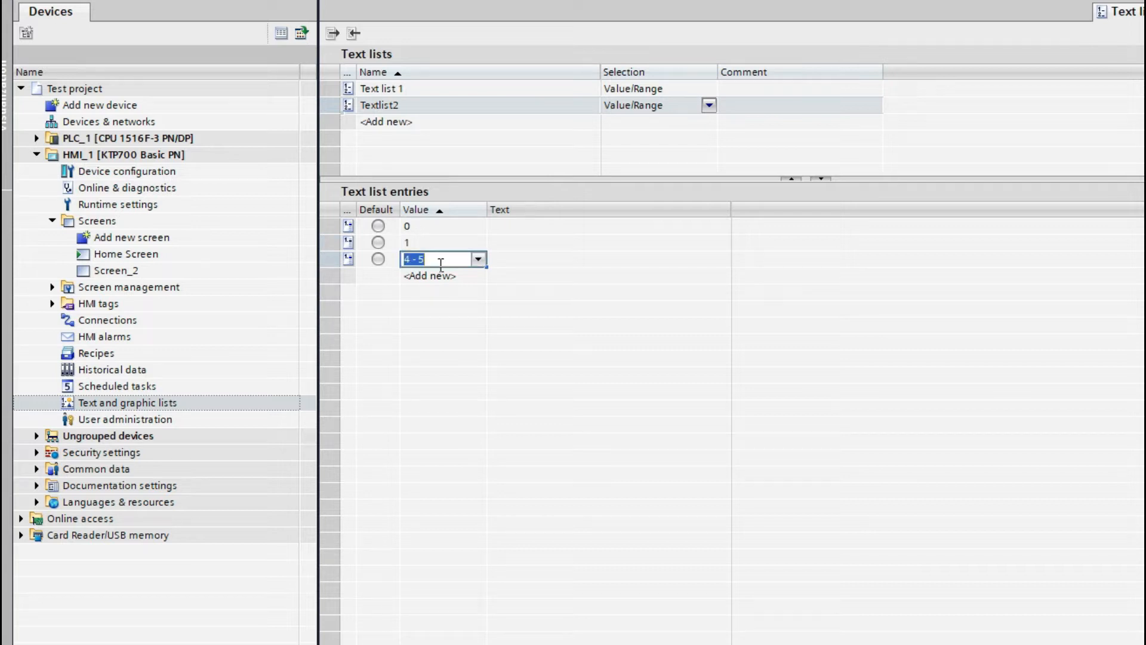
pyautogui.write('2')
pyautogui.press('Return')
# Step: Enter the texts "Off" for value 0 and "On" for value 1 in Textlist2
pyautogui.click(553, 233)
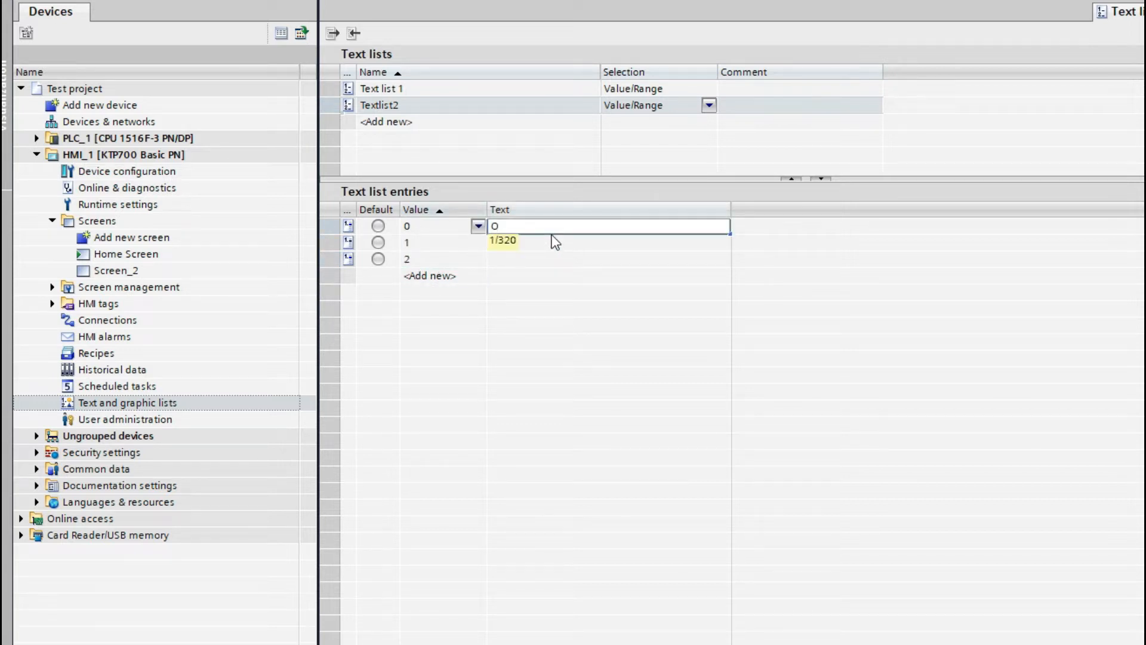
pyautogui.write('Off')
pyautogui.click(549, 243)
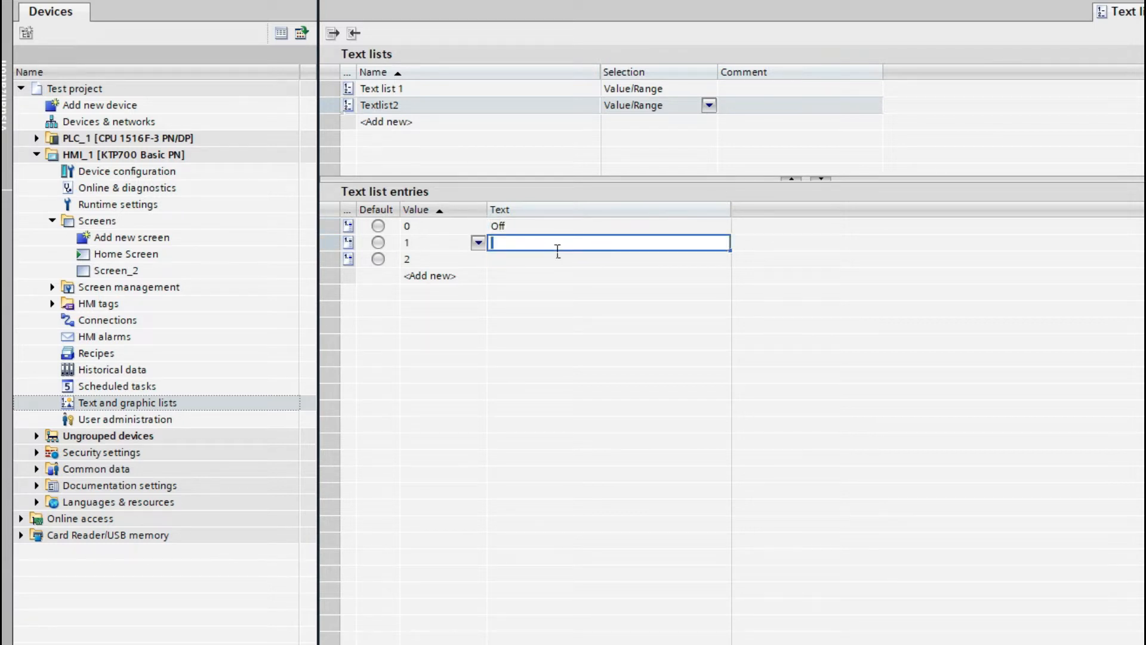
pyautogui.write('On')
# Step: Enter "Fault" as the text for value 2 in Textlist2 and delete the surplus empty entry with value 3
pyautogui.click(546, 272)
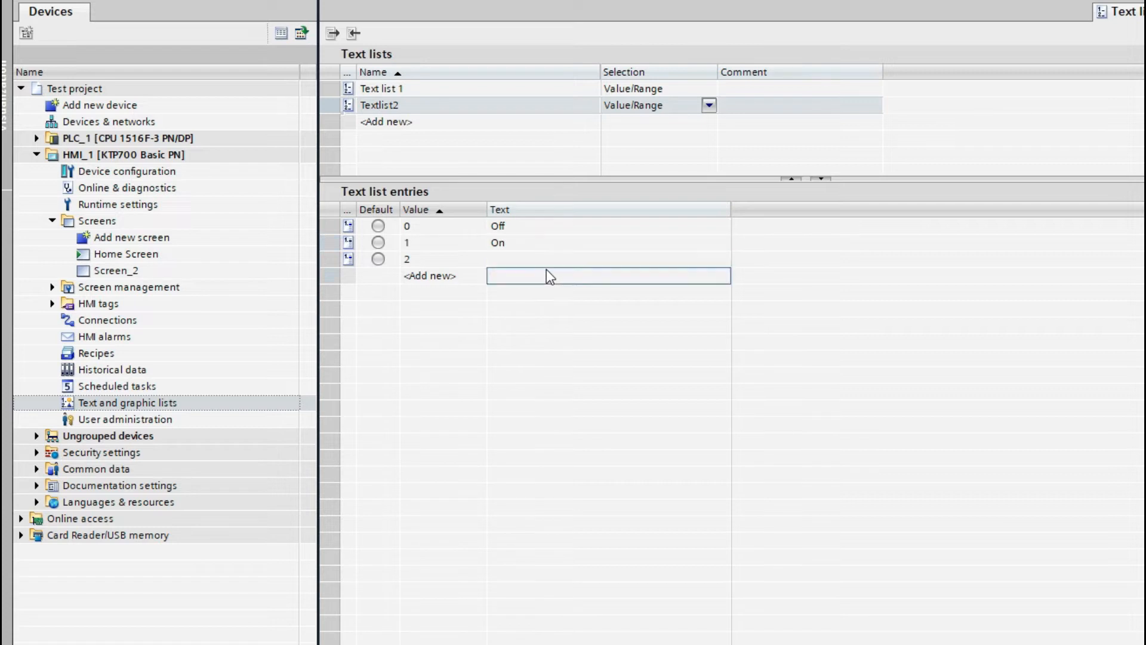
pyautogui.click(543, 263)
pyautogui.write('F')
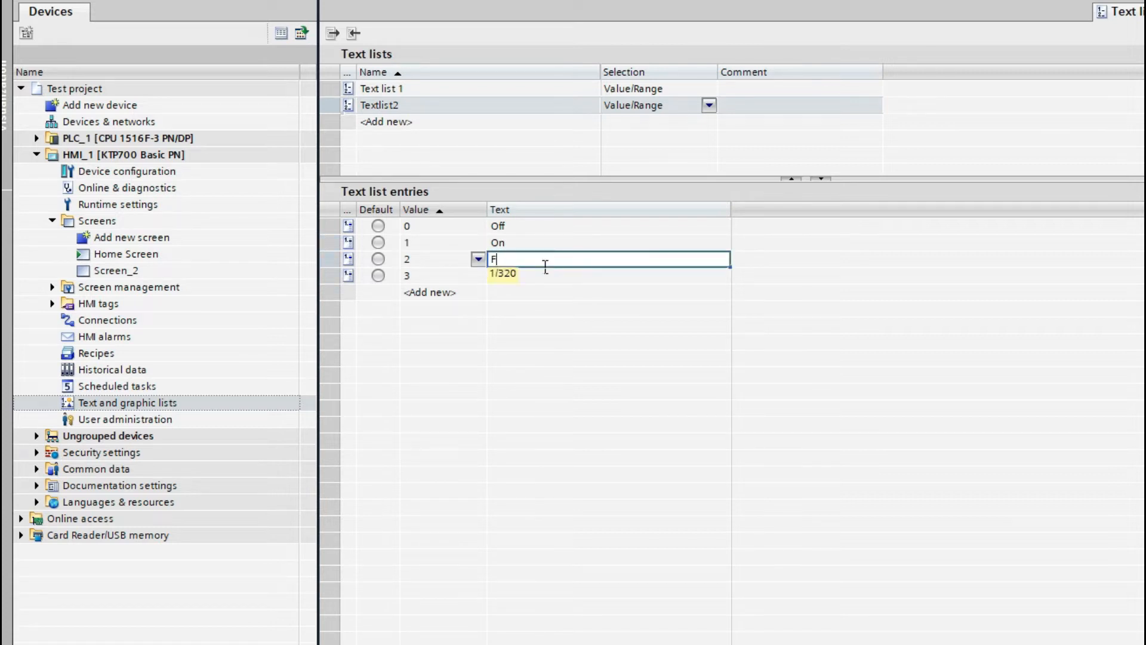
pyautogui.write('ault')
pyautogui.press('Return')
pyautogui.rightClick(327, 276)
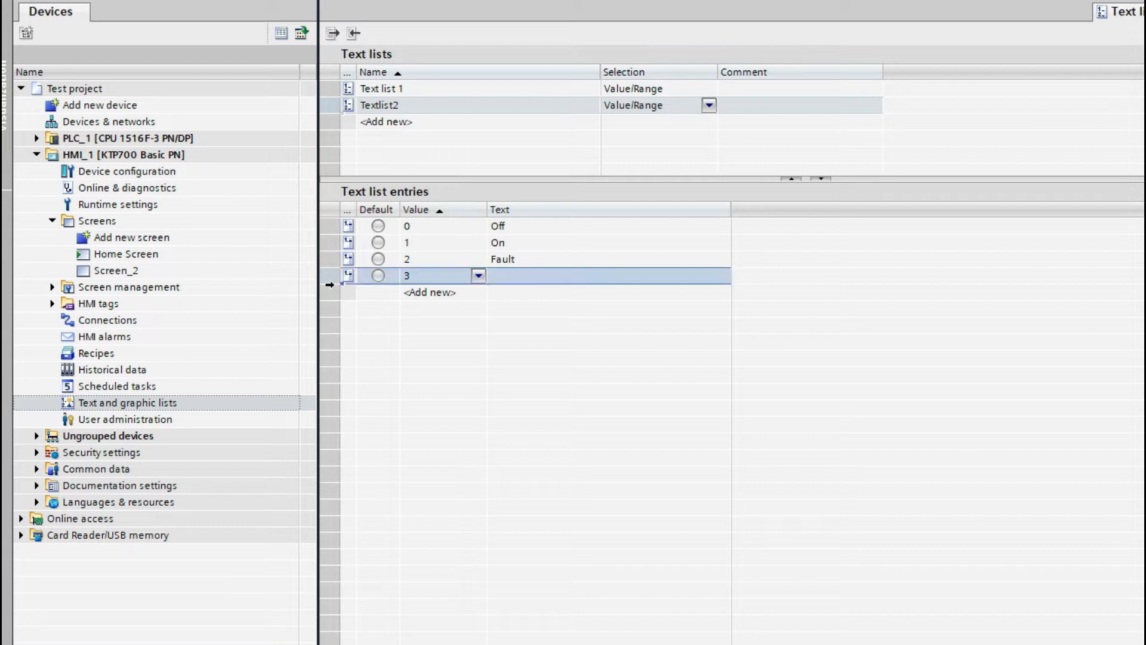
pyautogui.click(361, 374)
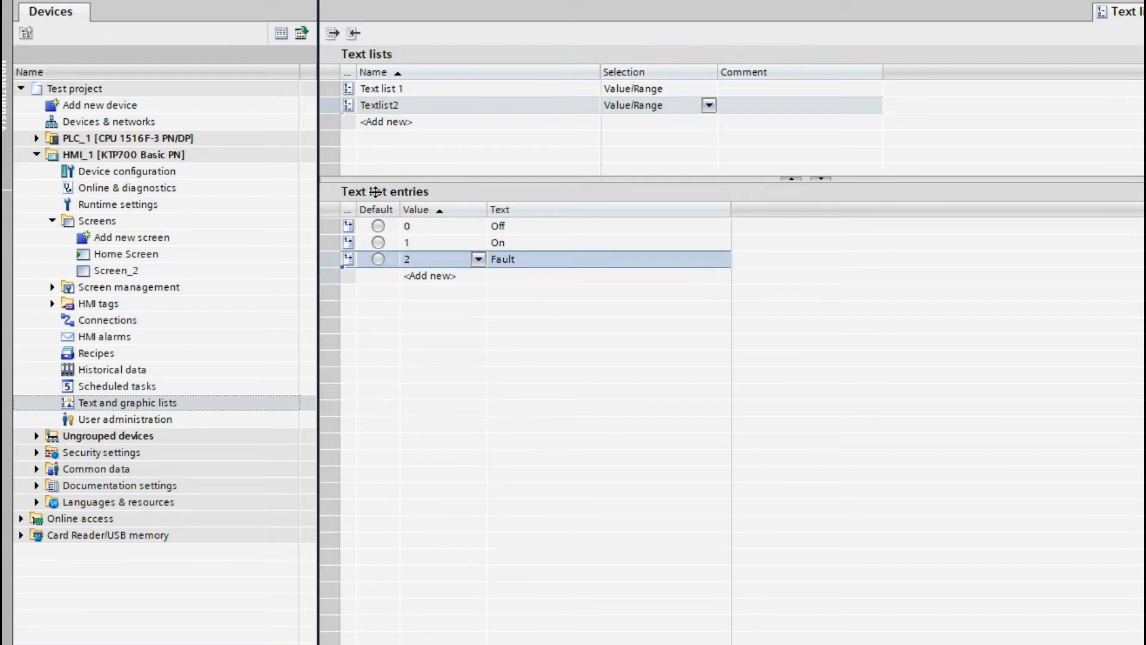
# Step: Set the value of the "On" entry in Text list 1 to 2
pyautogui.click(337, 94)
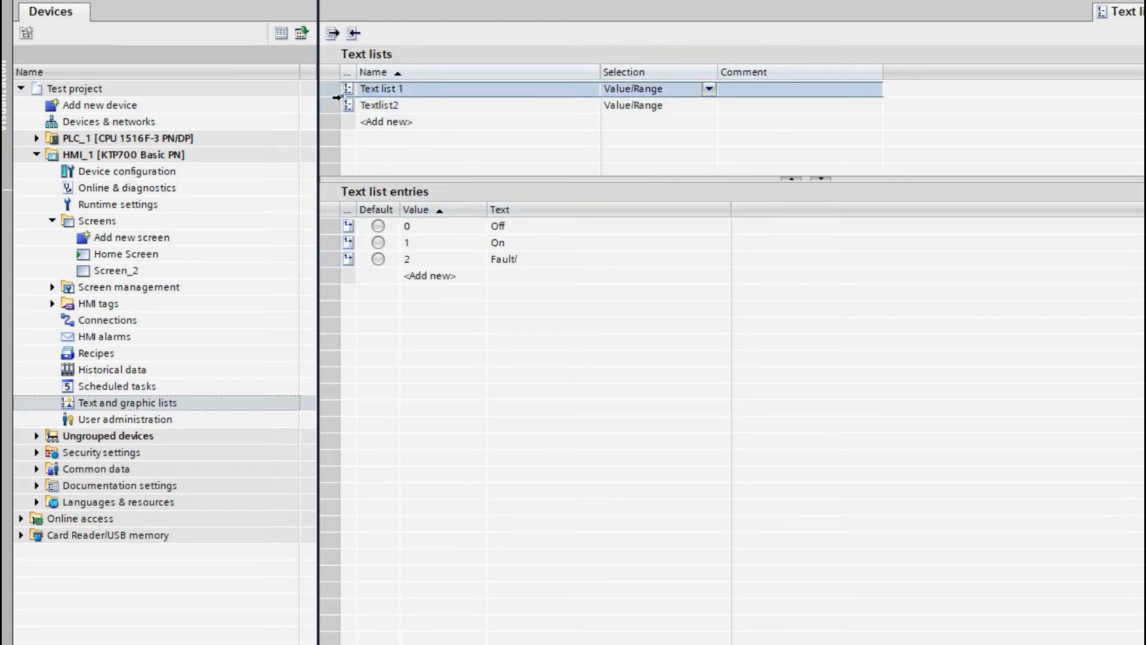
pyautogui.click(421, 243)
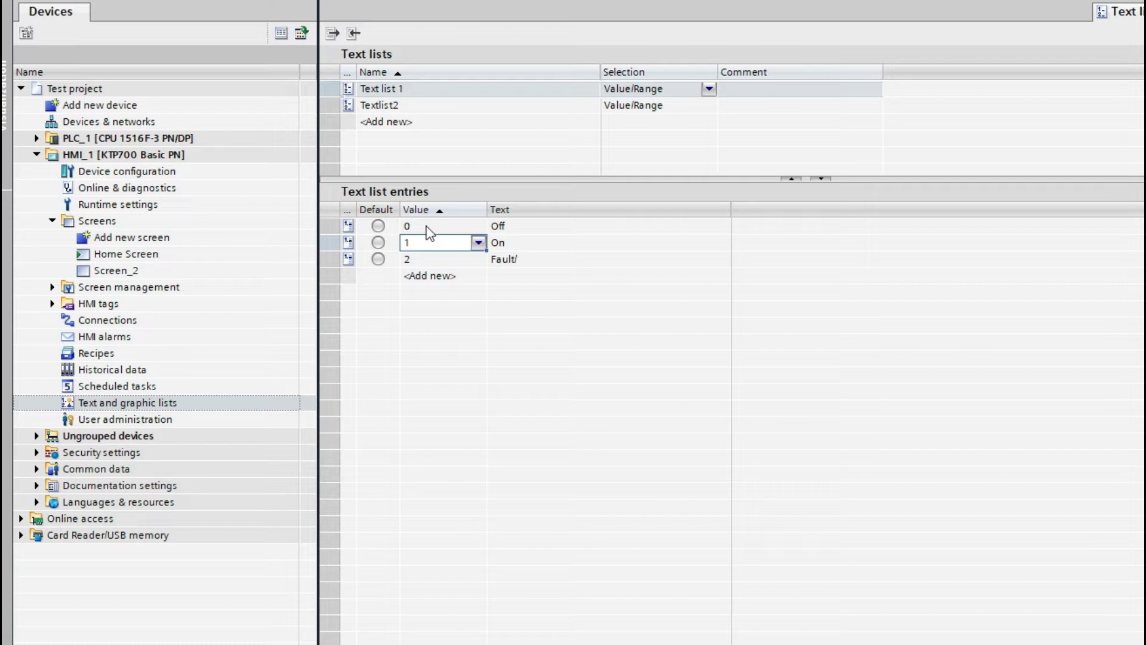
pyautogui.doubleClick(423, 249)
pyautogui.write('2')
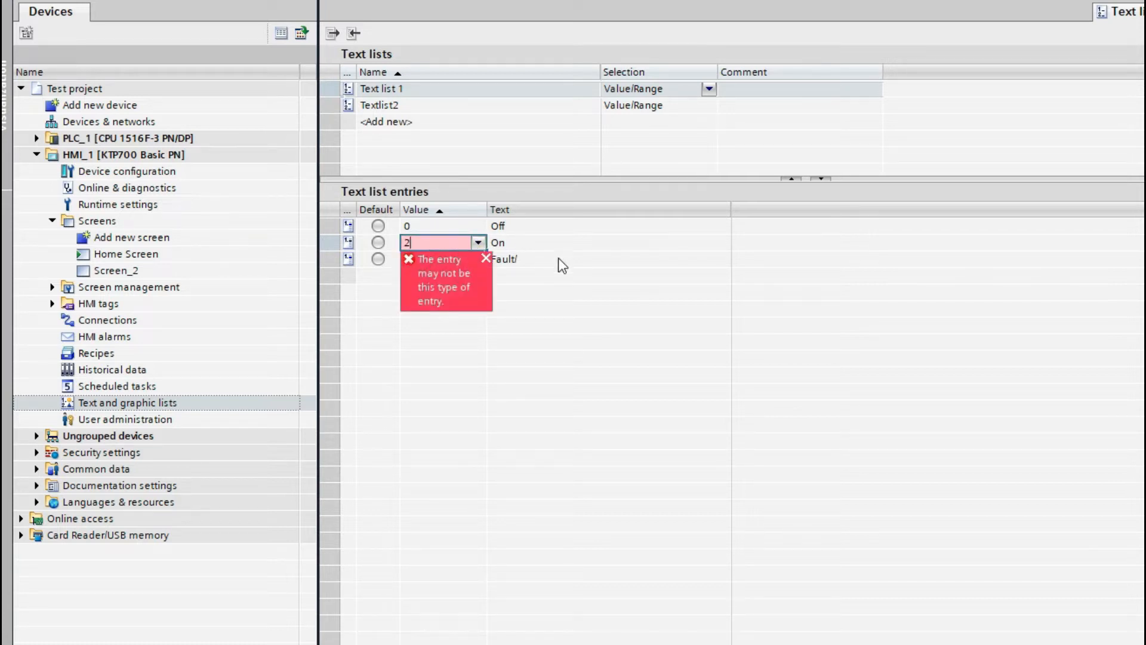
pyautogui.click(501, 266)
pyautogui.click(435, 249)
pyautogui.click(434, 249)
# Step: Set the value of the "Fault/" entry in Text list 1 to 4
pyautogui.click(428, 257)
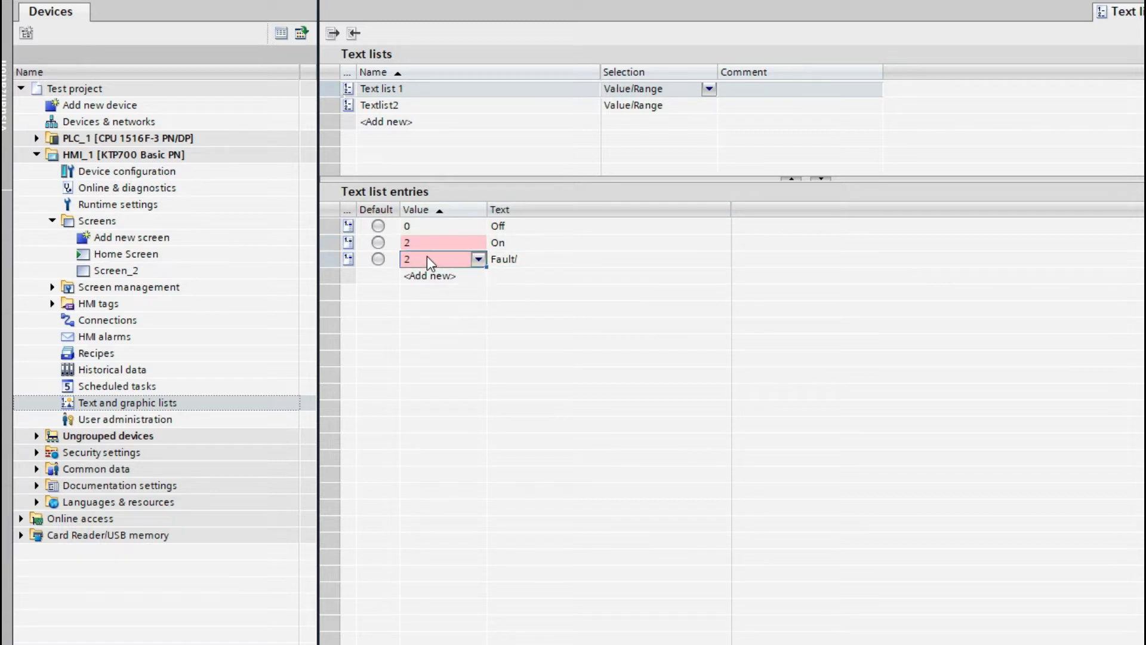
pyautogui.click(429, 258)
pyautogui.write('4')
pyautogui.press('Return')
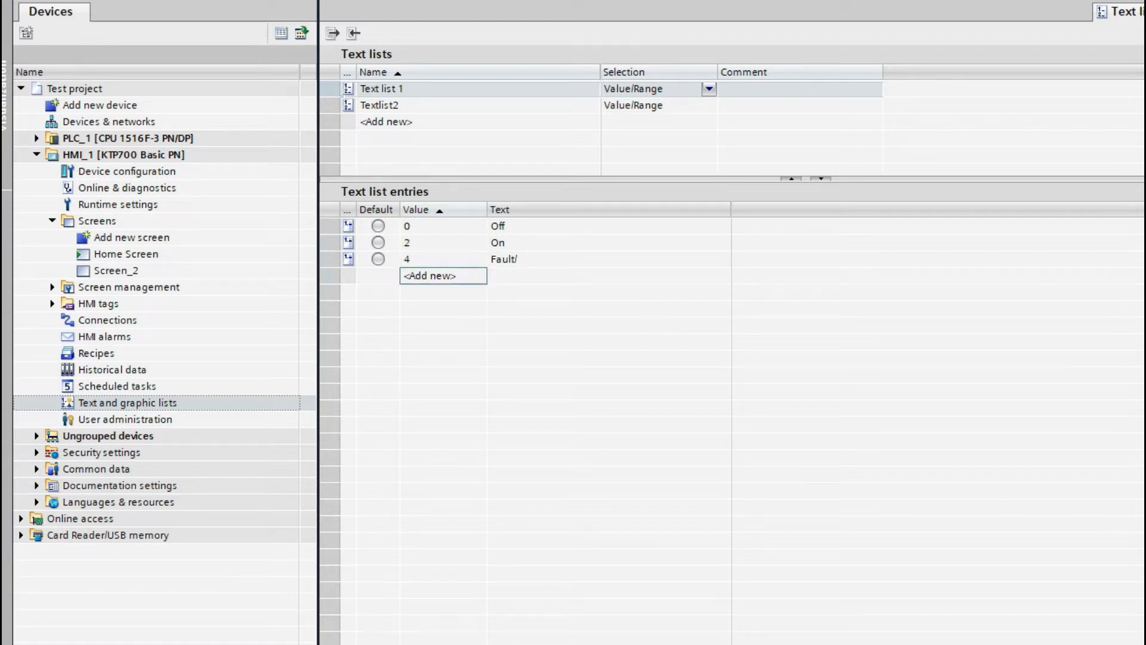
# Step: Return to the Home Screen and open the general properties of the first symbolic I/O field, below the stop button
pyautogui.hotkey('ctrl', 'F6')
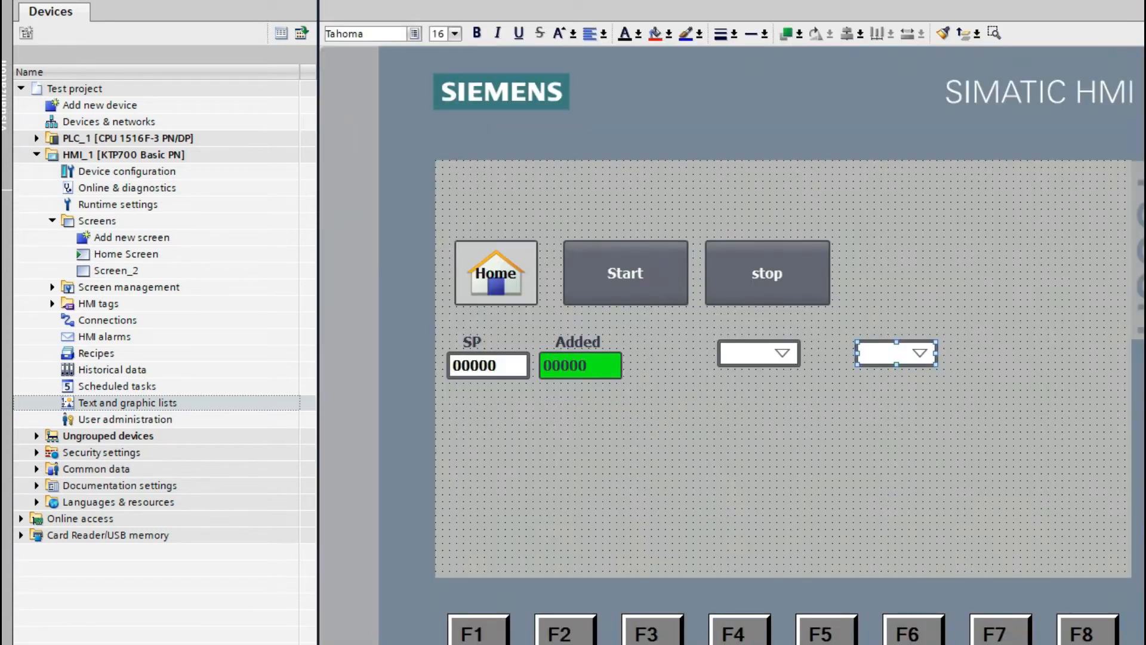
pyautogui.click(679, 439)
pyautogui.click(785, 365)
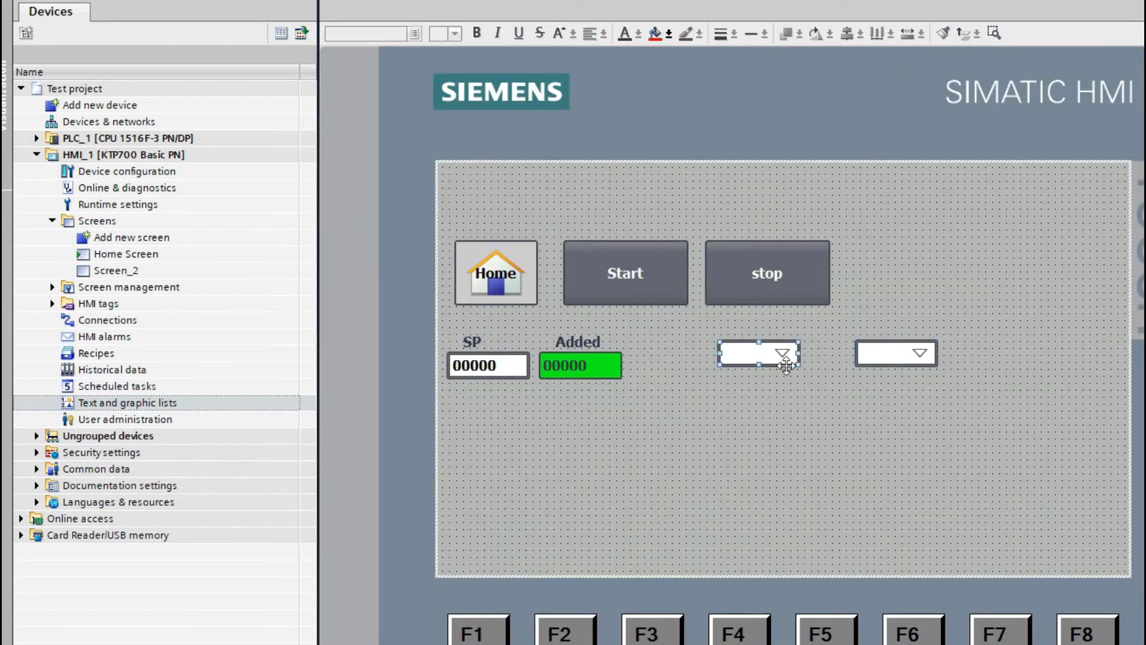
pyautogui.click(914, 363)
pyautogui.doubleClick(785, 357)
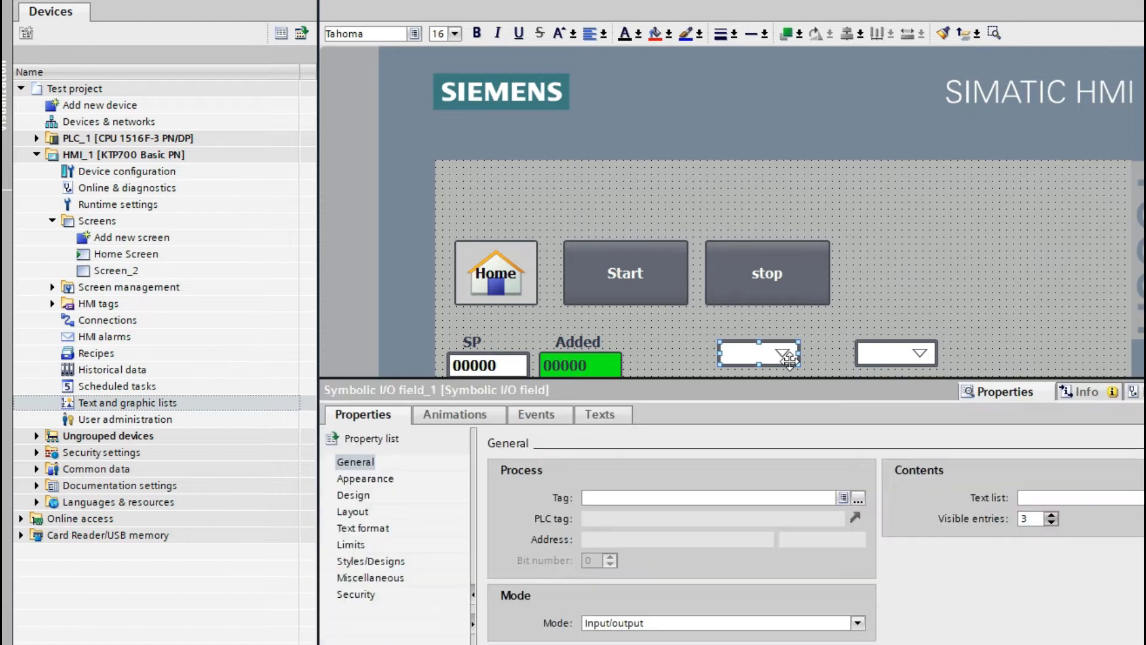
# Step: Leave the symbolic I/O field's properties and open the HMI DB [DB3] data block of PLC_1
pyautogui.click(640, 503)
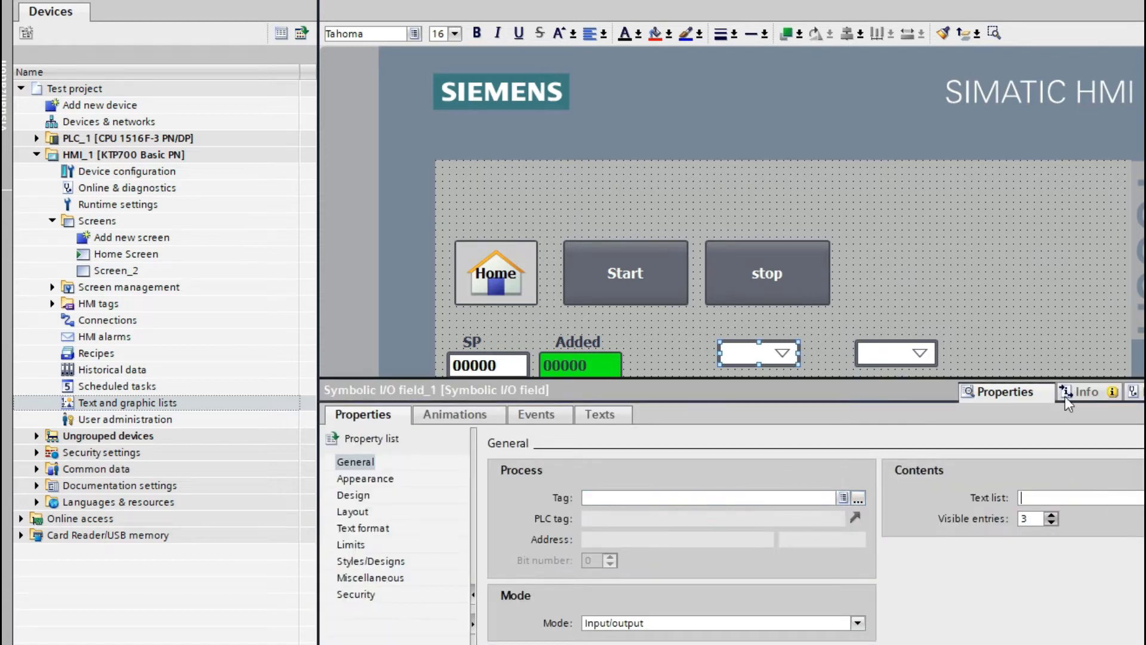
pyautogui.click(1027, 328)
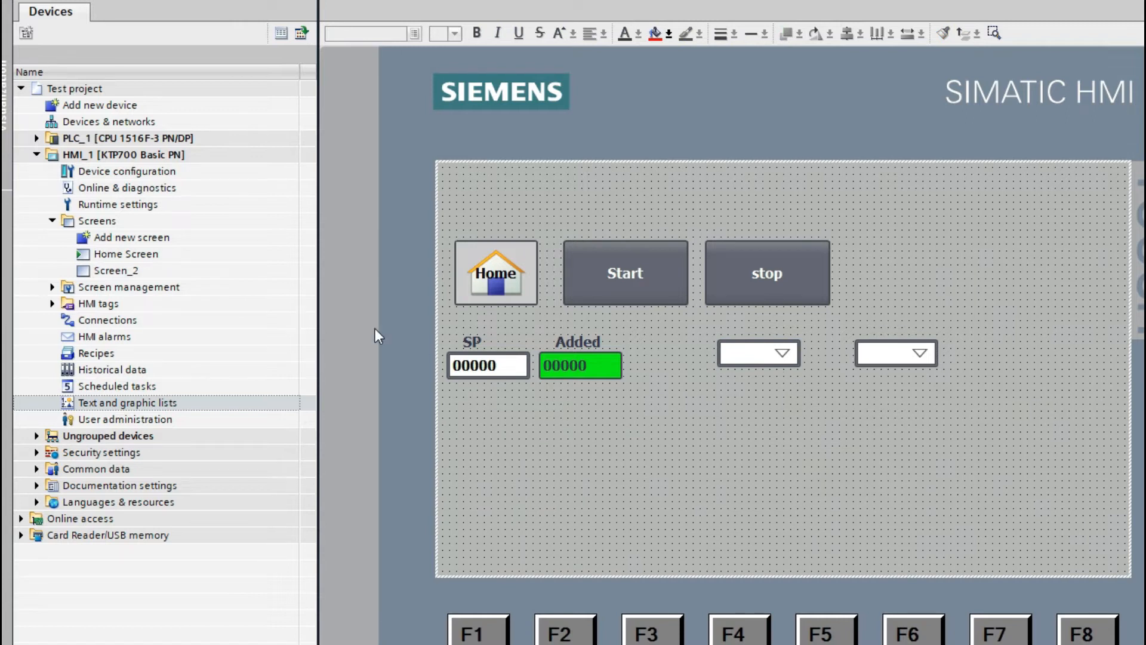
pyautogui.click(37, 139)
pyautogui.click(37, 139)
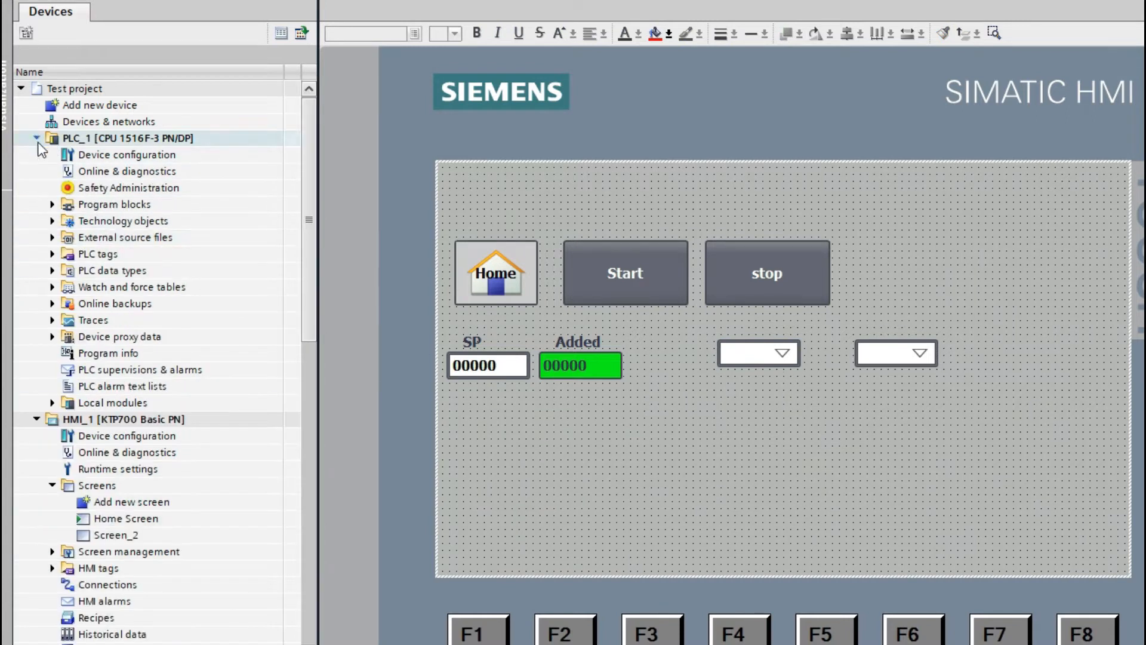
pyautogui.click(52, 205)
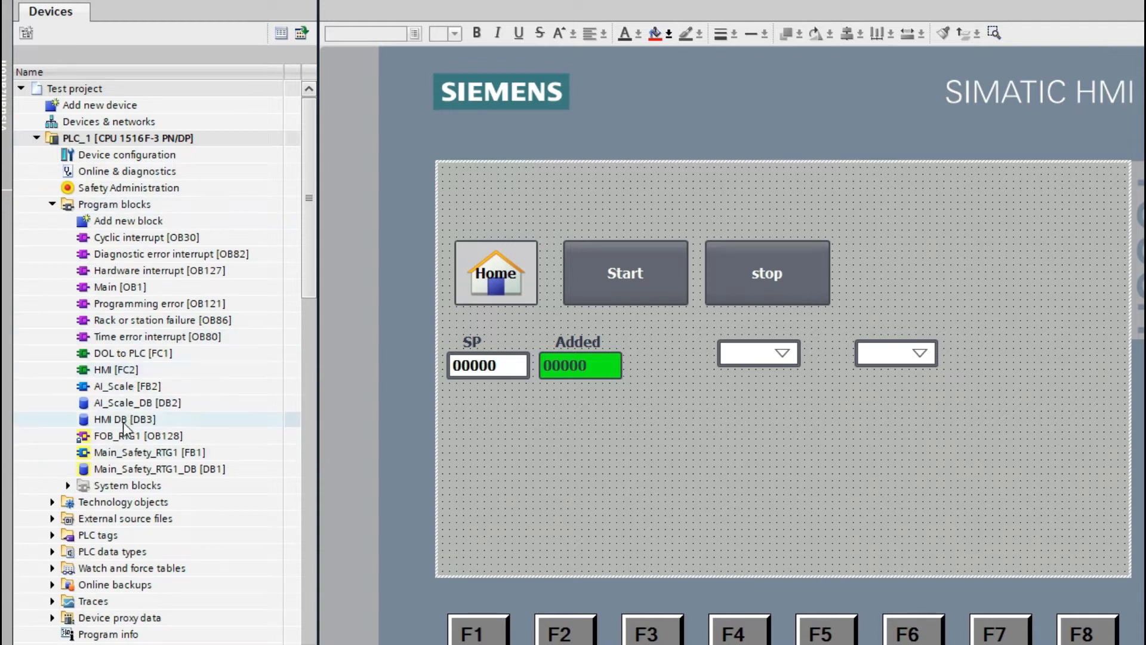
pyautogui.click(100, 424)
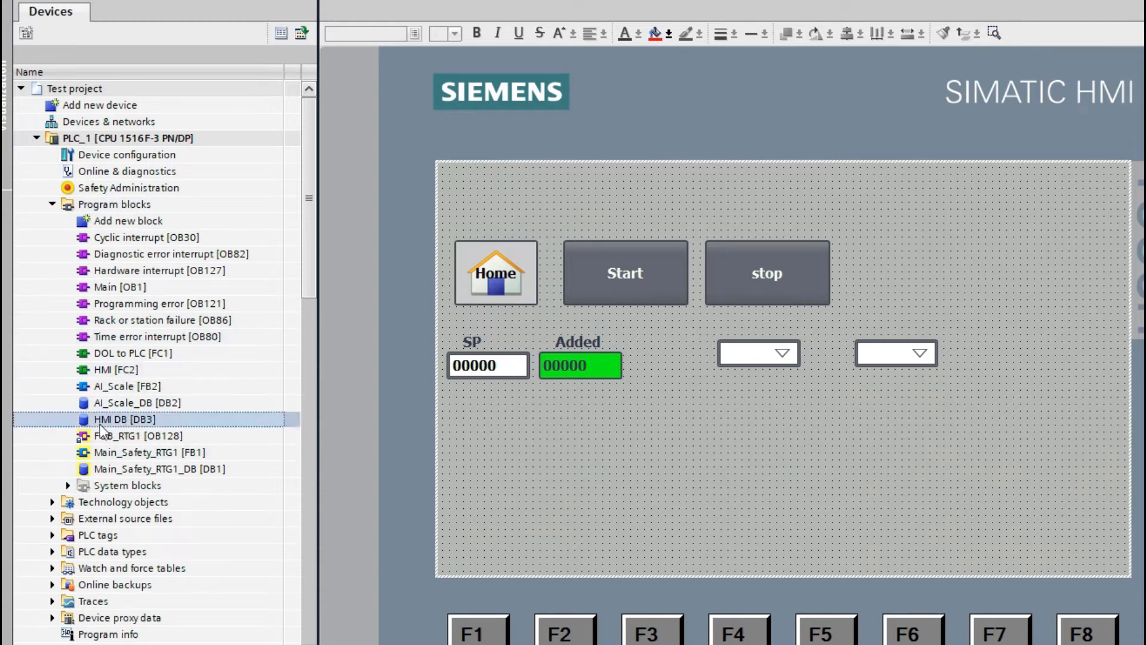
pyautogui.doubleClick(100, 422)
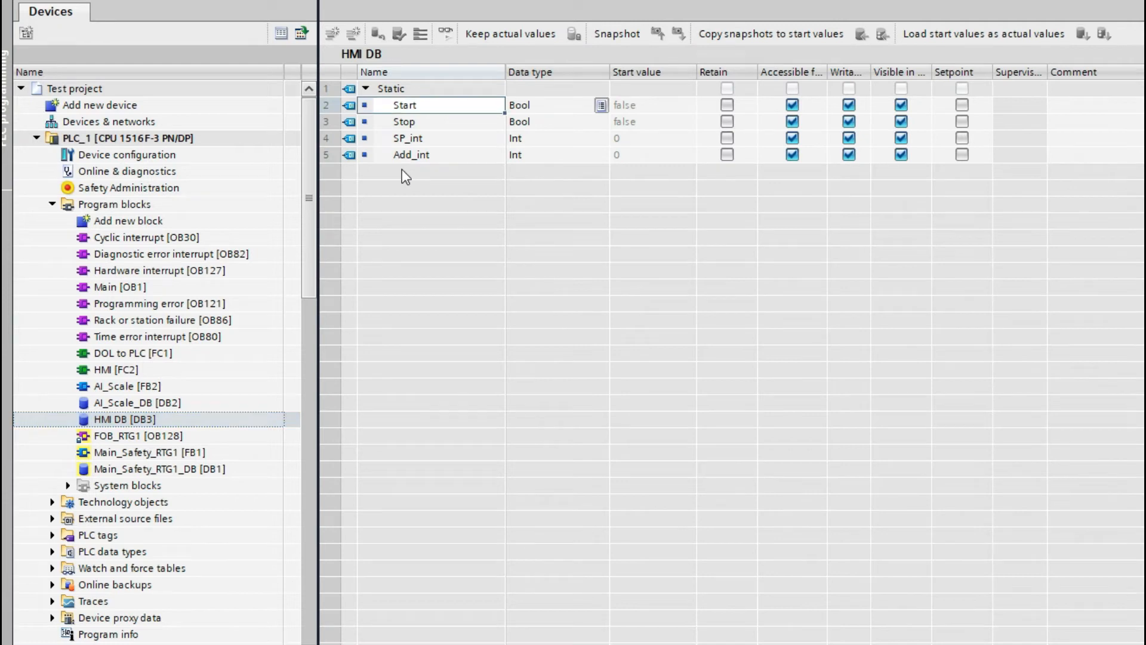
# Step: Add two Int variables named SymbolicIo1 and SymbolicIO2 below Add_int in the HMI DB data block
pyautogui.click(332, 158)
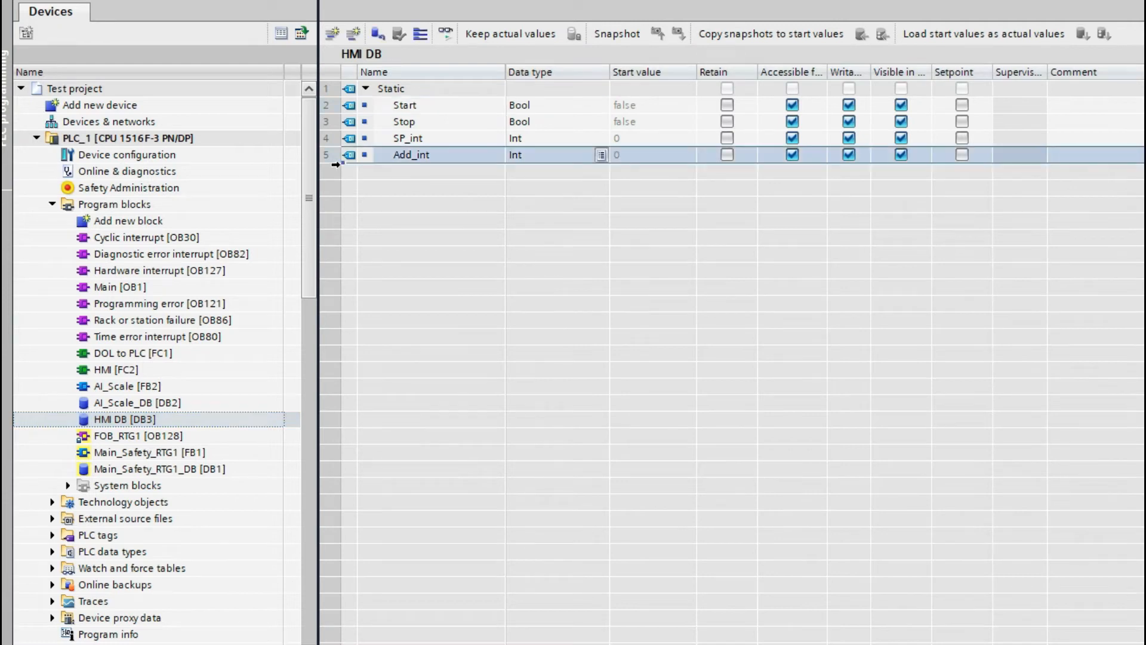
pyautogui.click(354, 35)
pyautogui.click(419, 170)
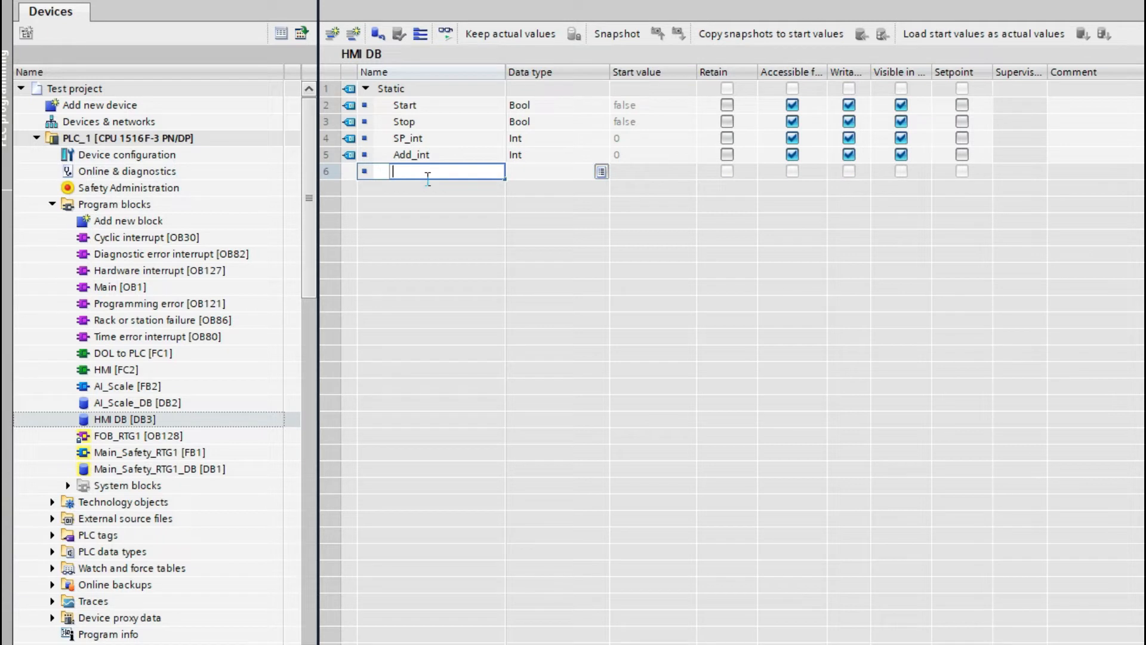
pyautogui.write('SymbolicIo1')
pyautogui.press('Return')
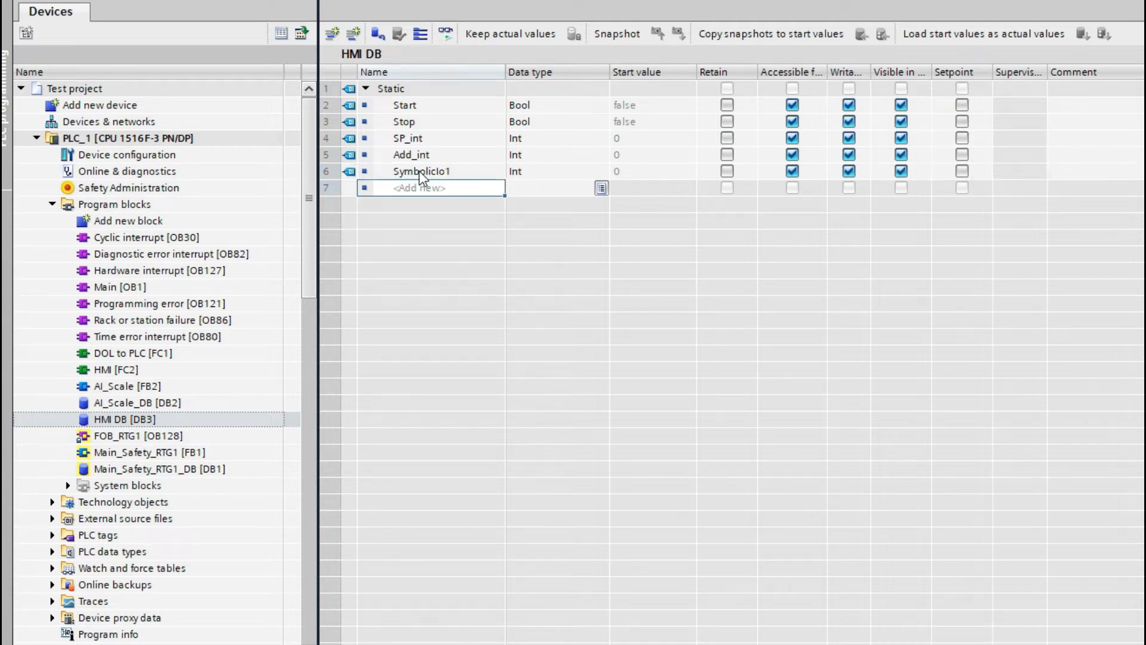
pyautogui.write('SymbolicIO2')
pyautogui.press('Return')
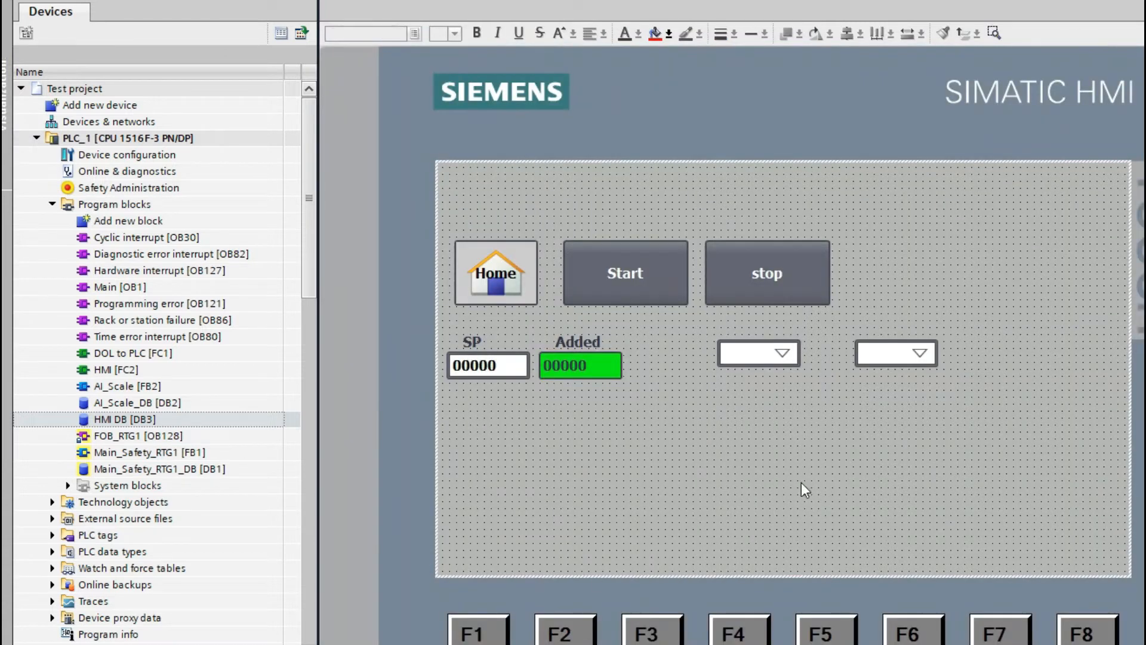
# Step: On the Home Screen, link the first symbolic I/O field, below the stop button, to the SymbolicIo1 tag of HMI DB
pyautogui.click(769, 367)
pyautogui.rightClick(769, 368)
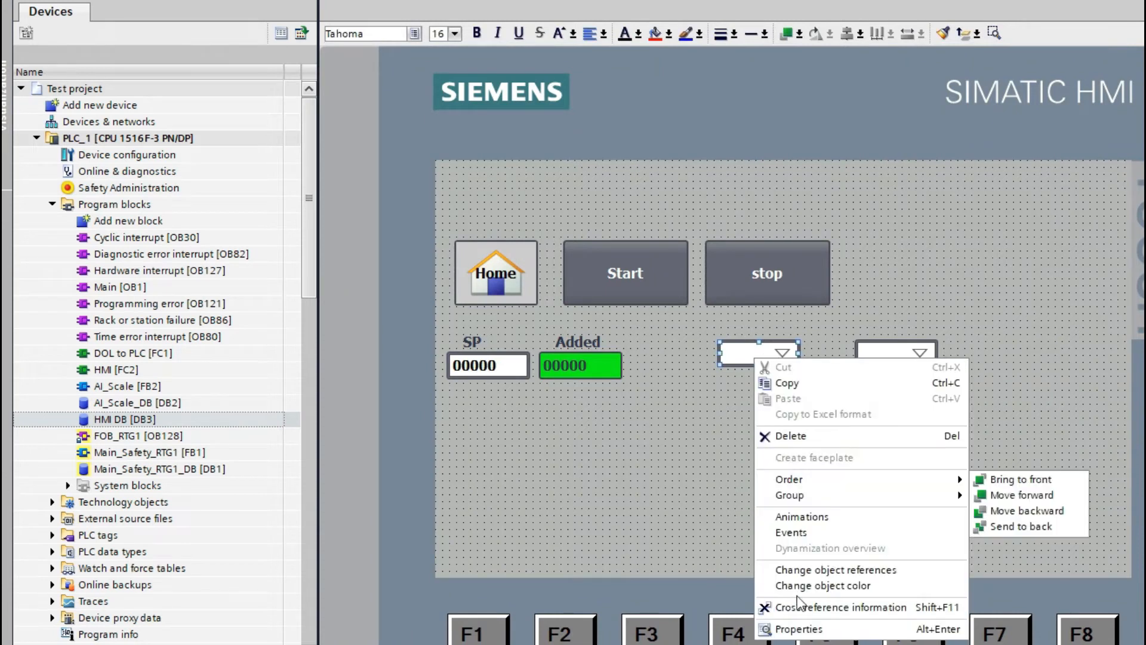
pyautogui.click(799, 635)
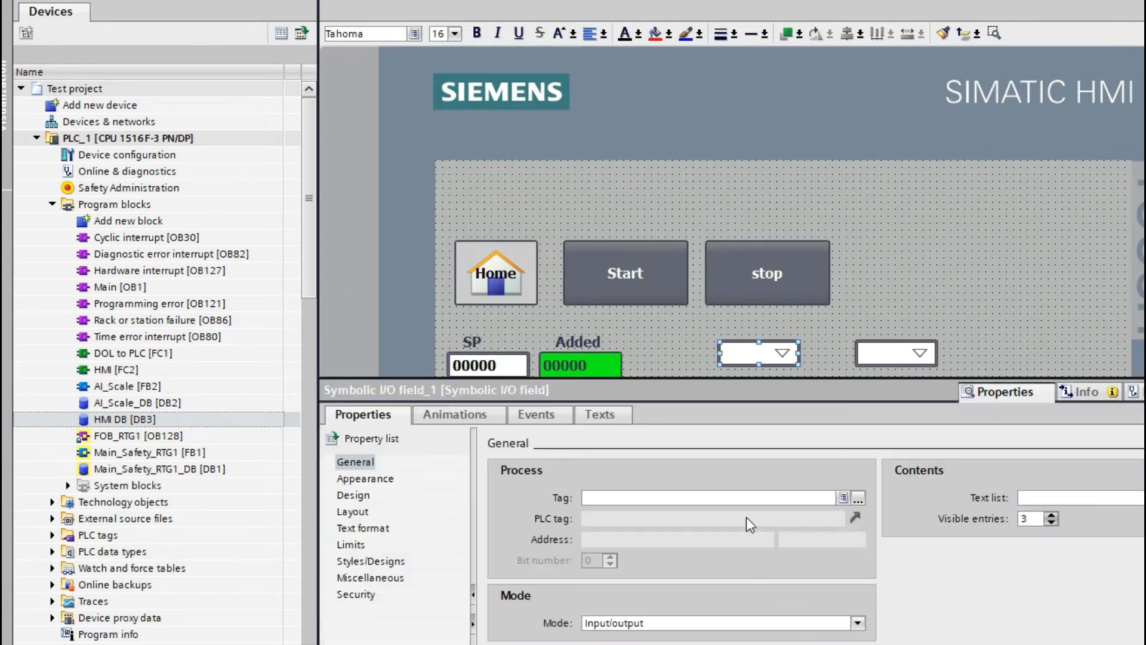
pyautogui.click(858, 498)
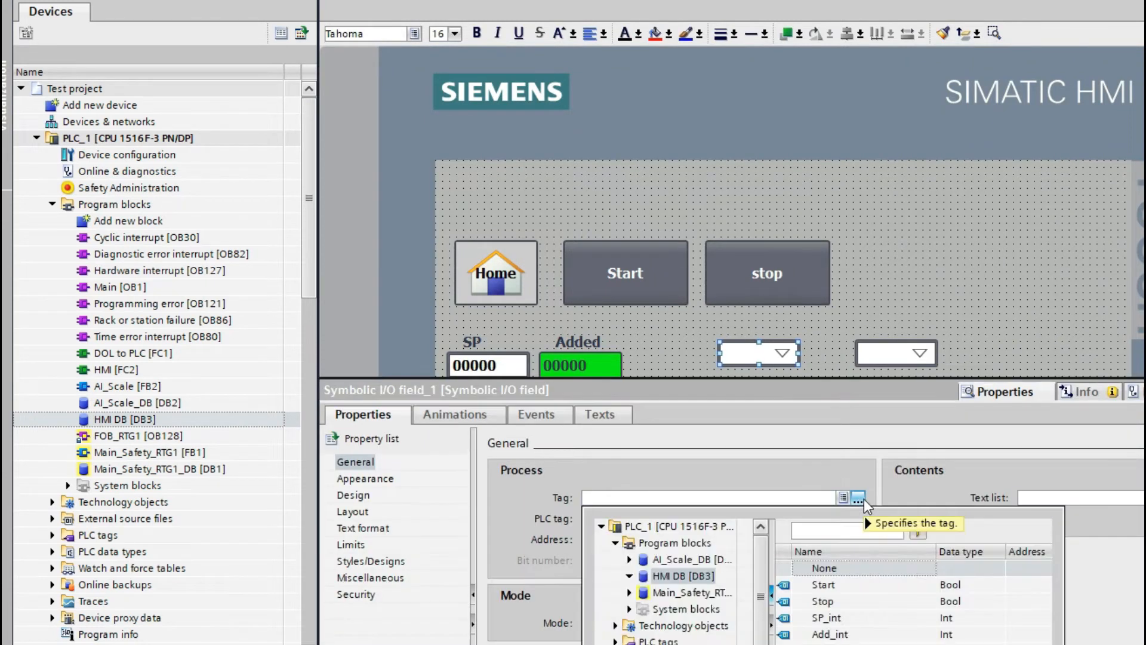
pyautogui.click(681, 577)
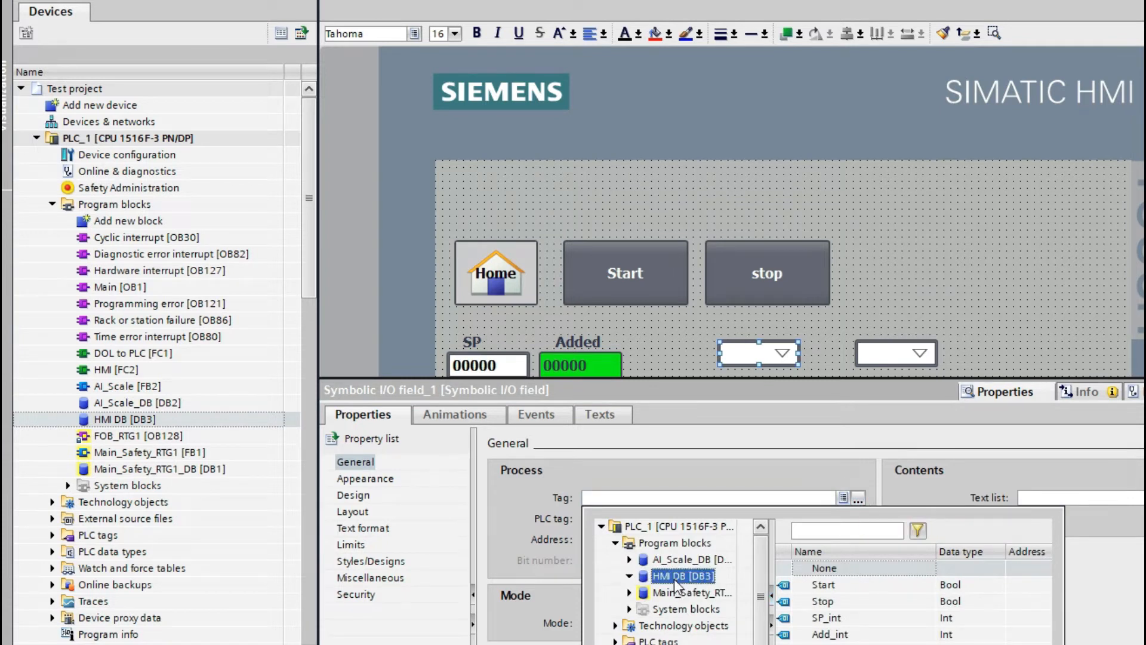
pyautogui.doubleClick(830, 644)
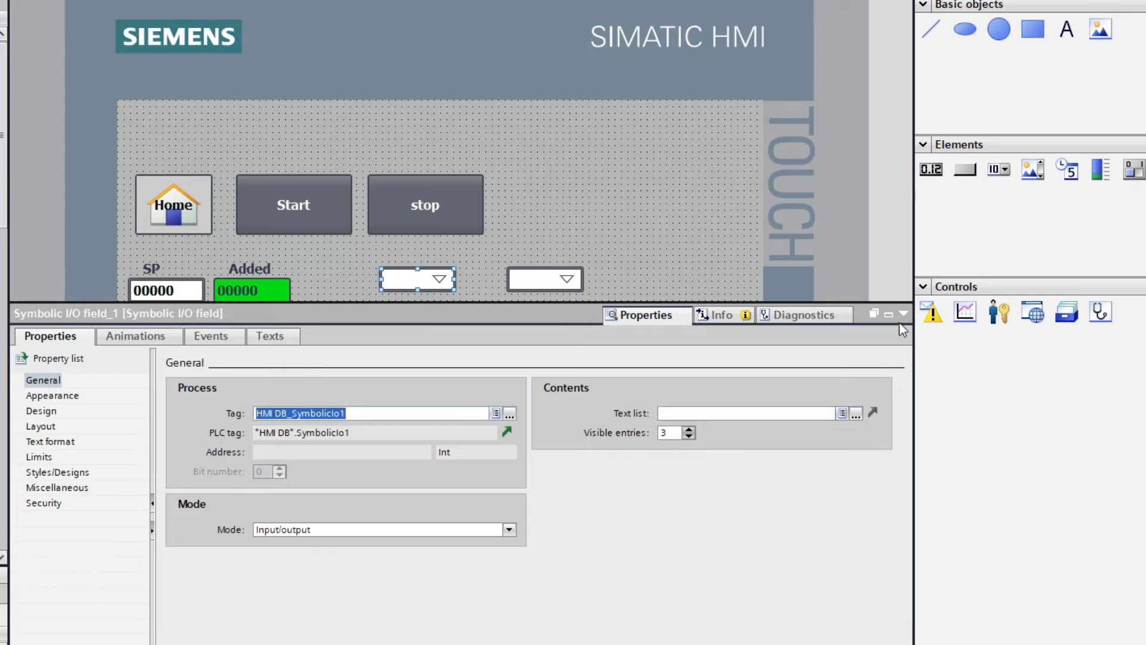
# Step: Assign Text list 1 to the first symbolic I/O field and set its mode to Input
pyautogui.click(854, 414)
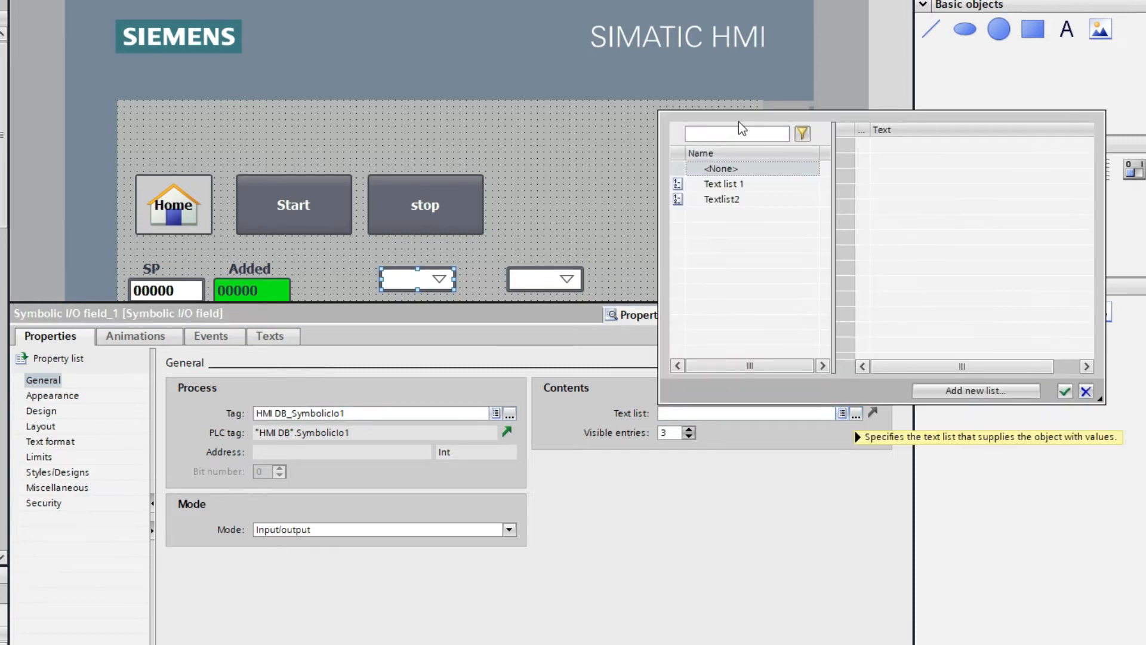
pyautogui.click(729, 185)
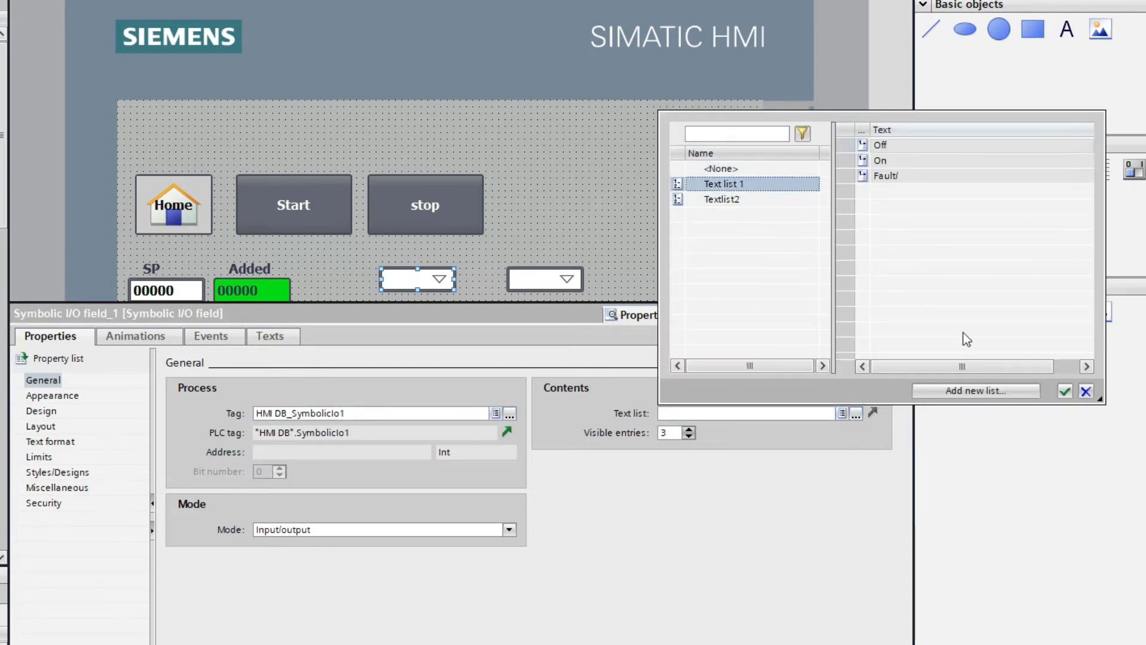
pyautogui.click(1066, 392)
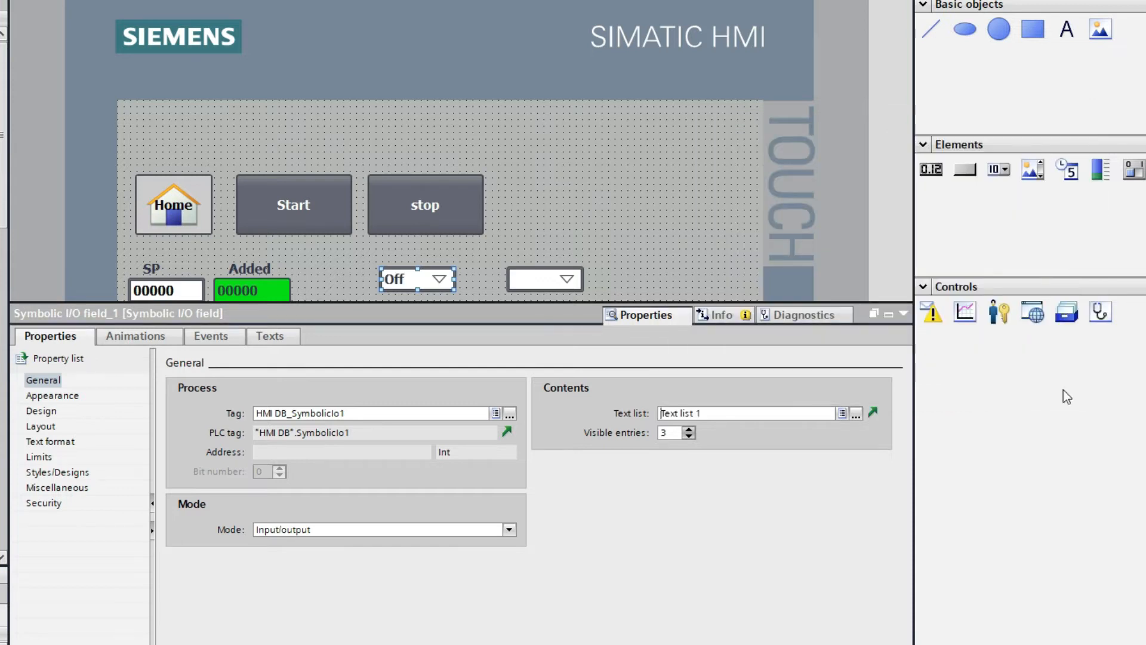
pyautogui.click(510, 530)
pyautogui.click(267, 547)
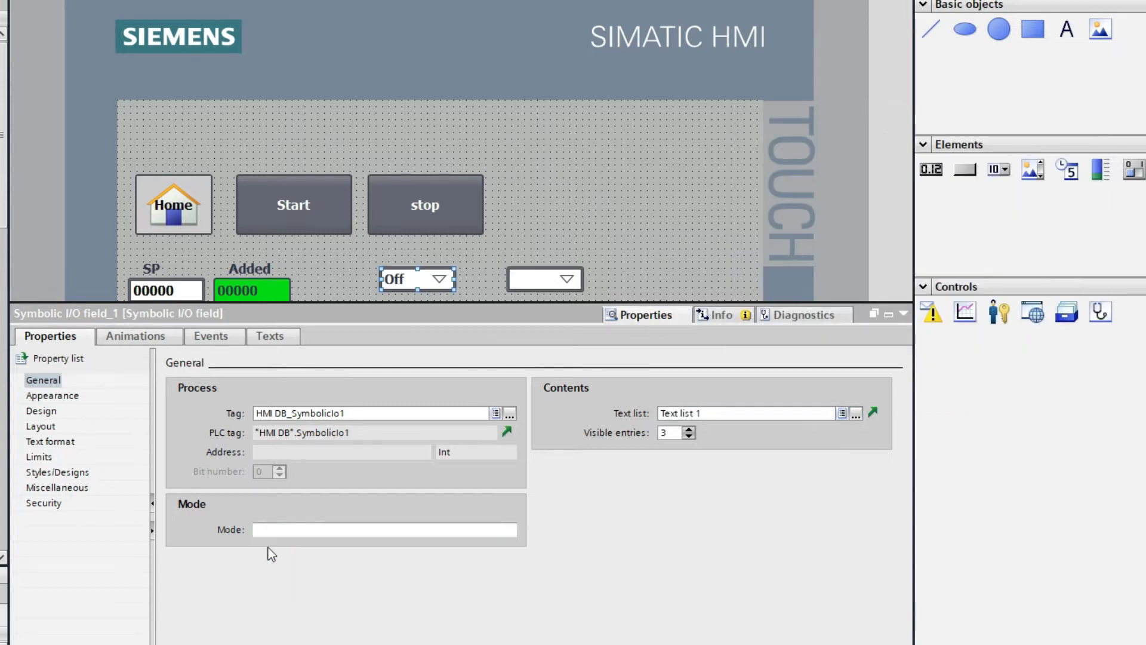
pyautogui.click(904, 314)
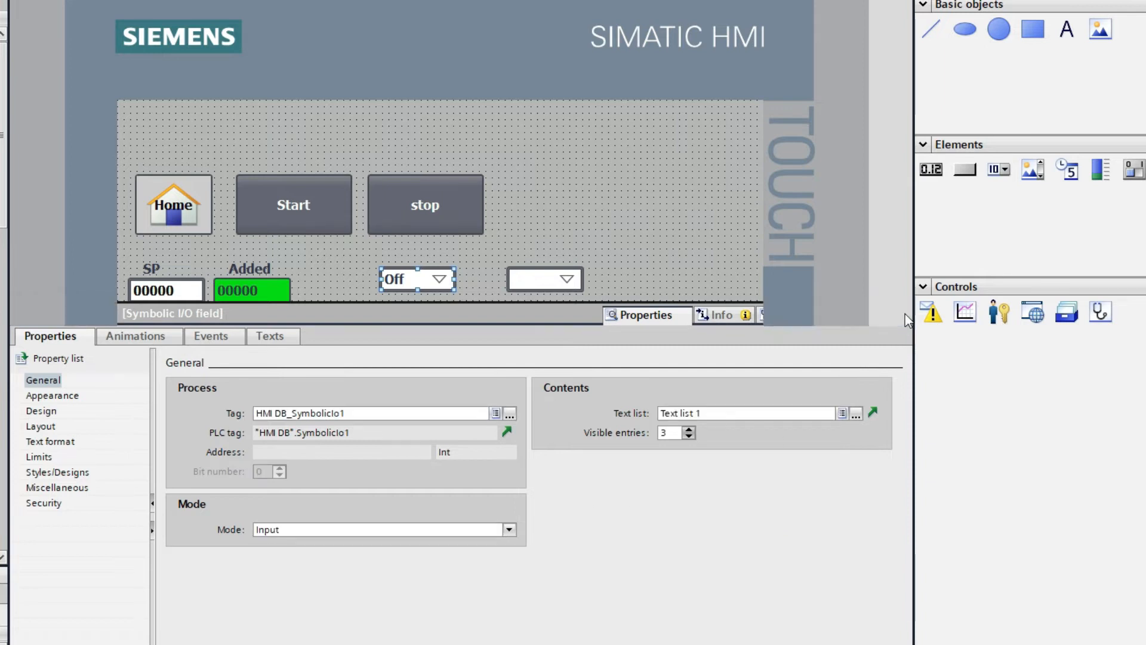
# Step: Set the second symbolic I/O field's mode to Output and link it to the SymbolicIO2 tag of HMI DB
pyautogui.rightClick(548, 279)
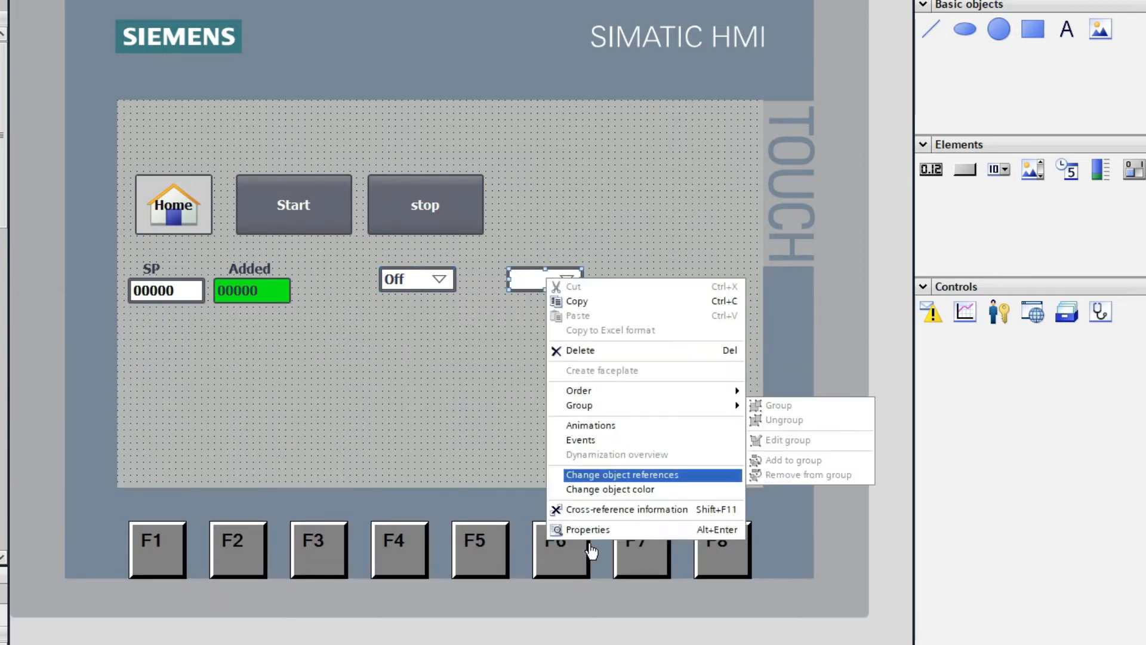
pyautogui.click(588, 529)
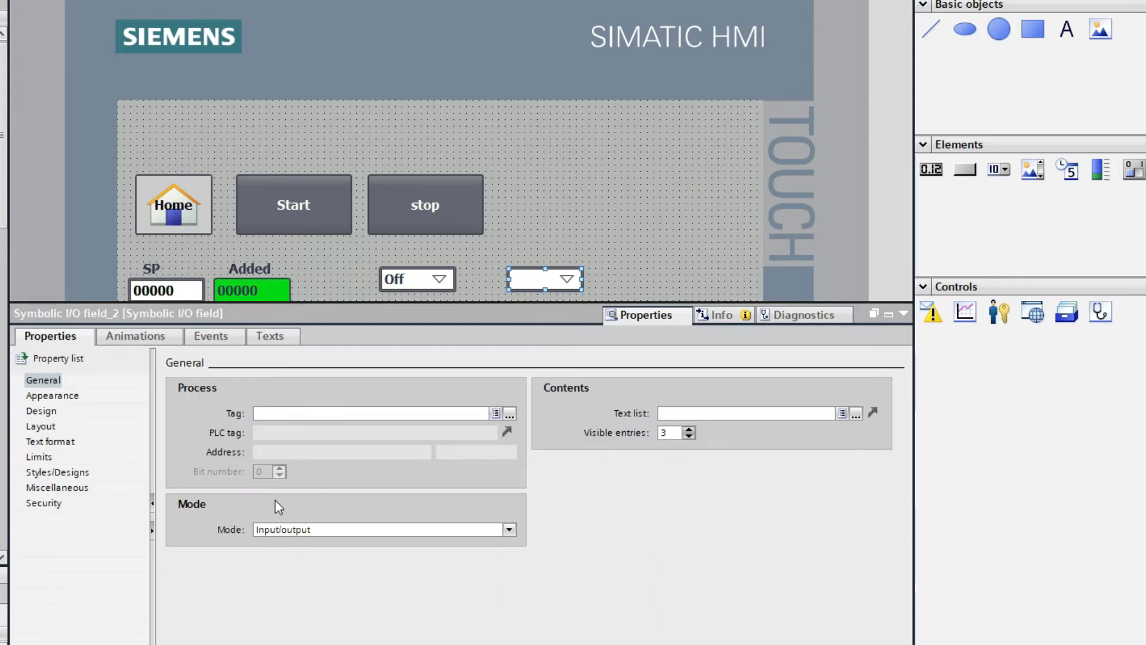
pyautogui.click(357, 534)
pyautogui.click(282, 572)
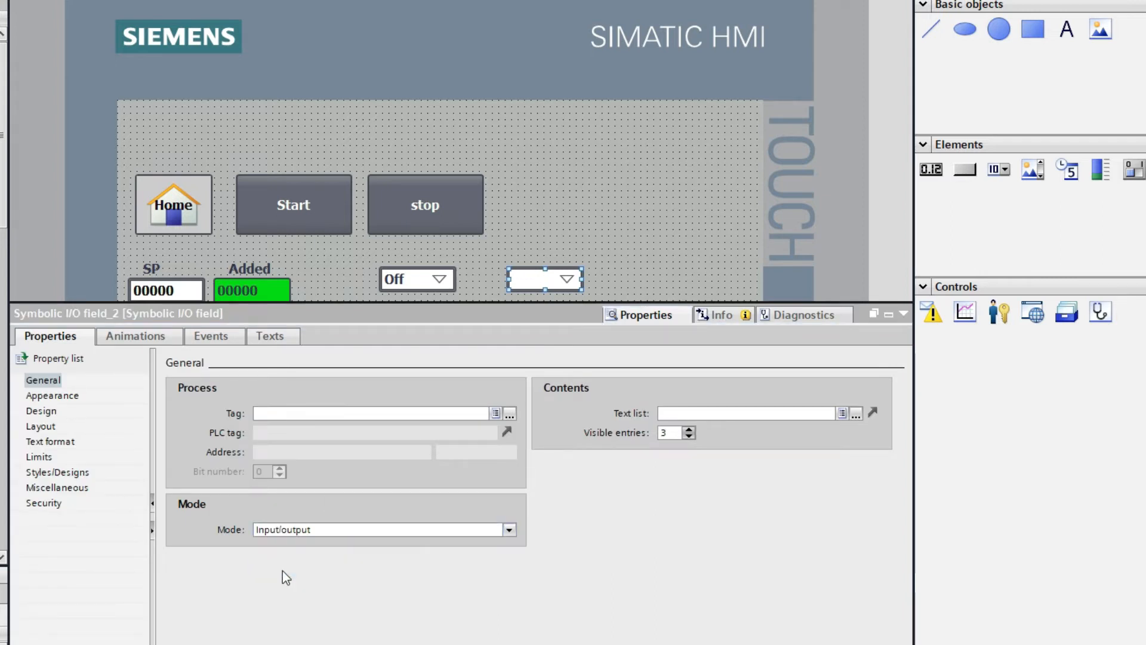
pyautogui.click(510, 413)
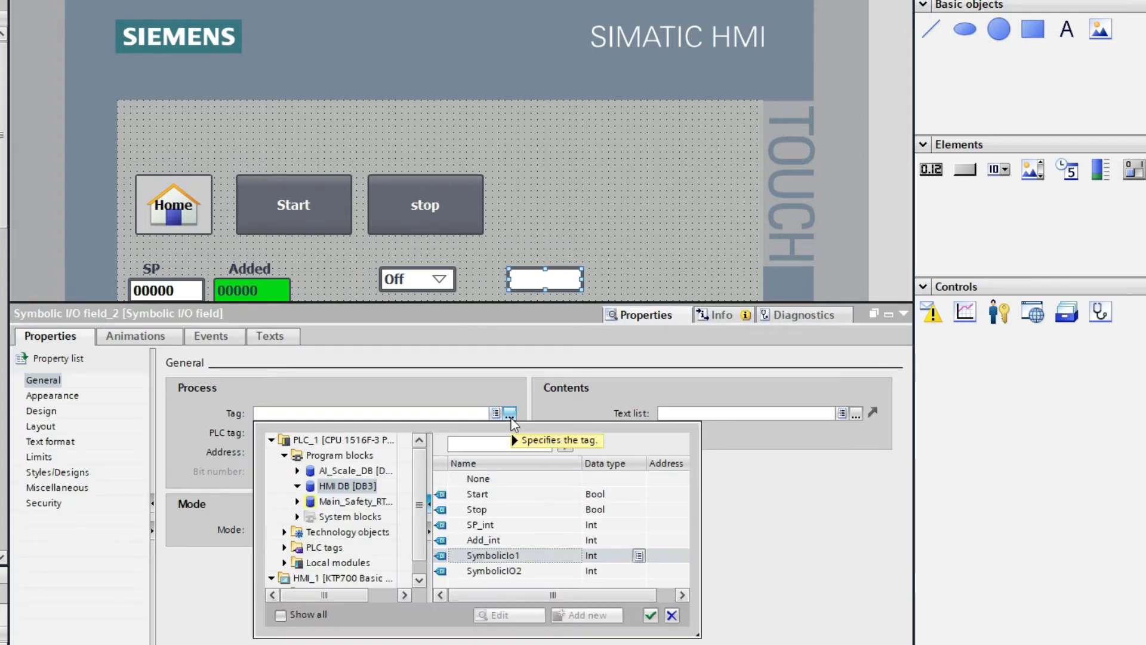
pyautogui.doubleClick(485, 571)
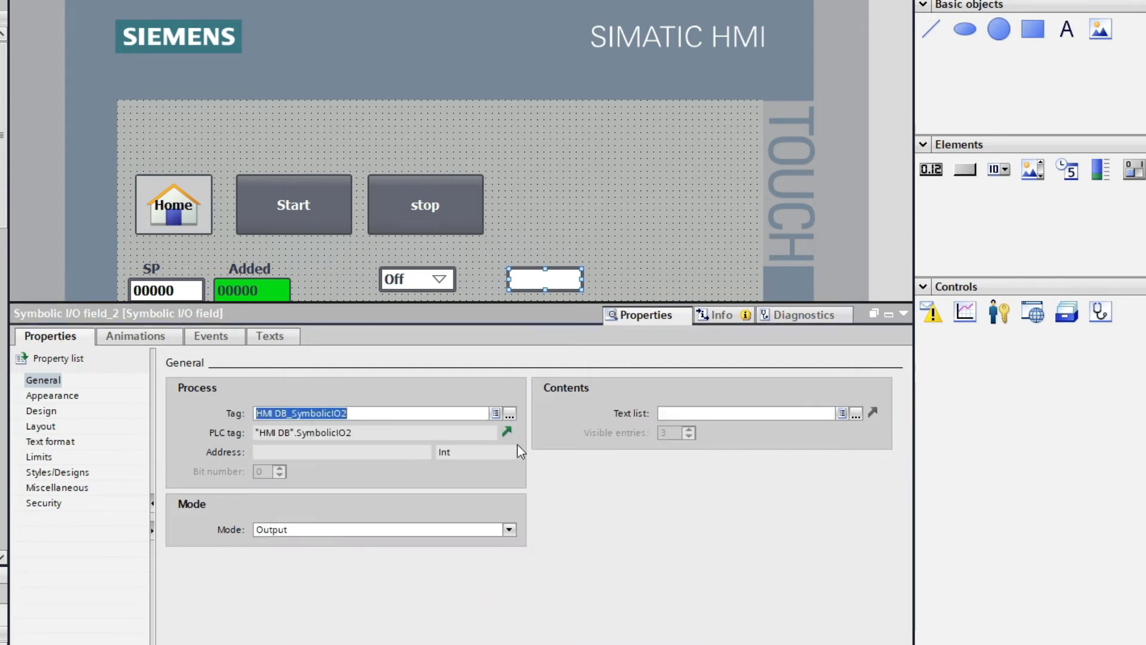
# Step: Assign Textlist2 to the second symbolic I/O field and close its properties
pyautogui.click(857, 413)
pyautogui.click(729, 199)
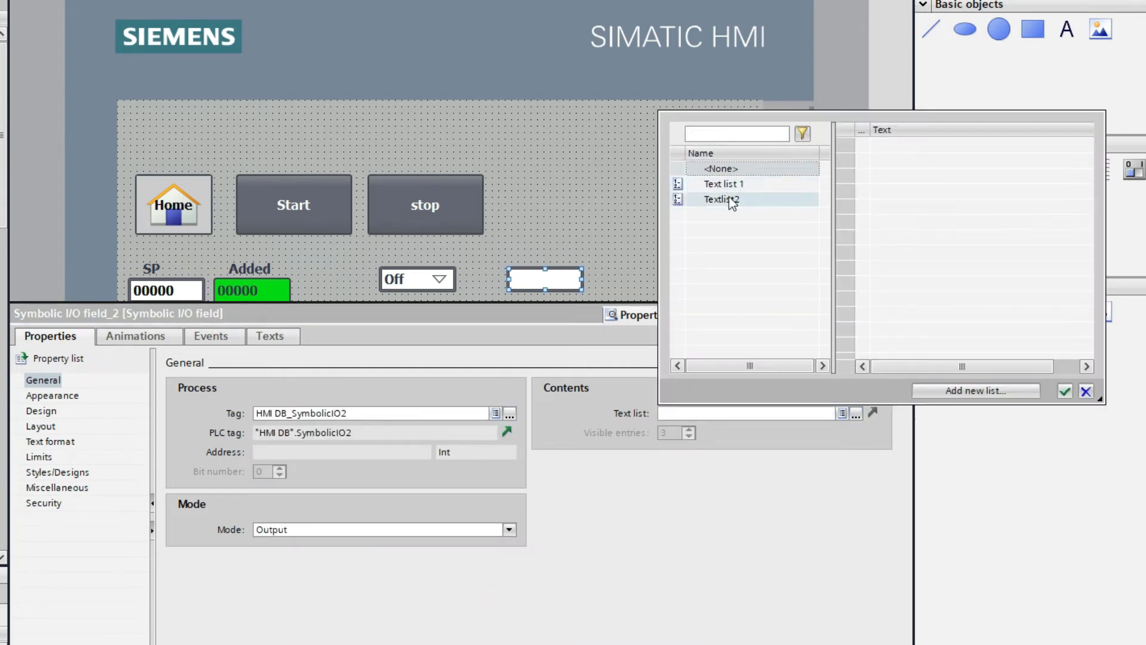
pyautogui.doubleClick(729, 199)
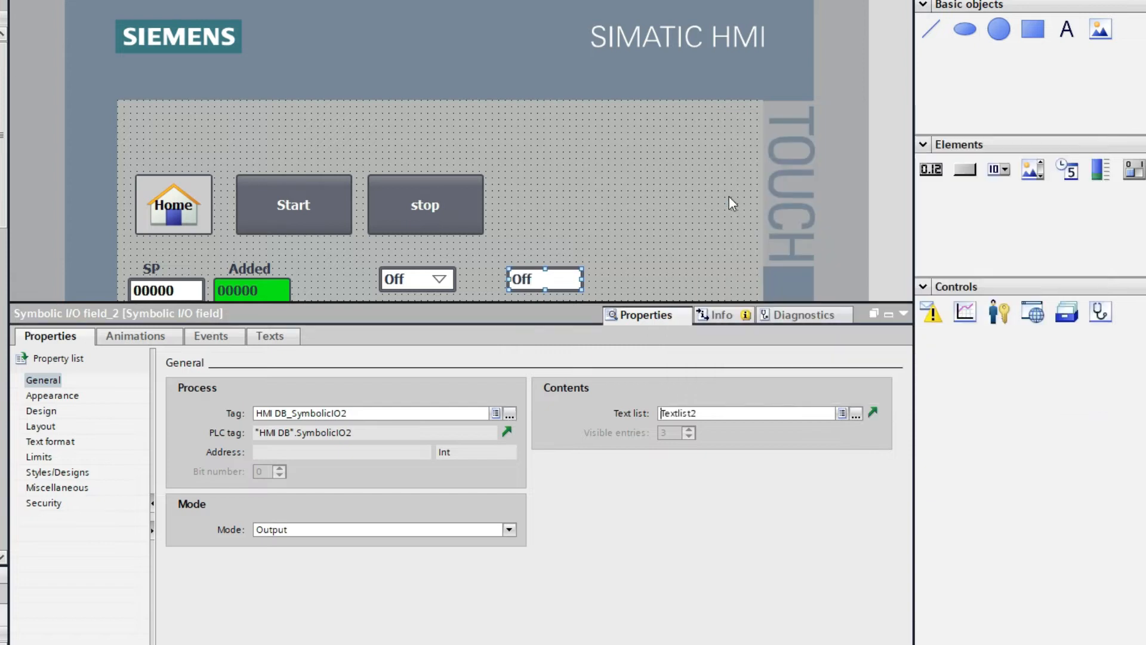
pyautogui.click(898, 310)
pyautogui.click(685, 262)
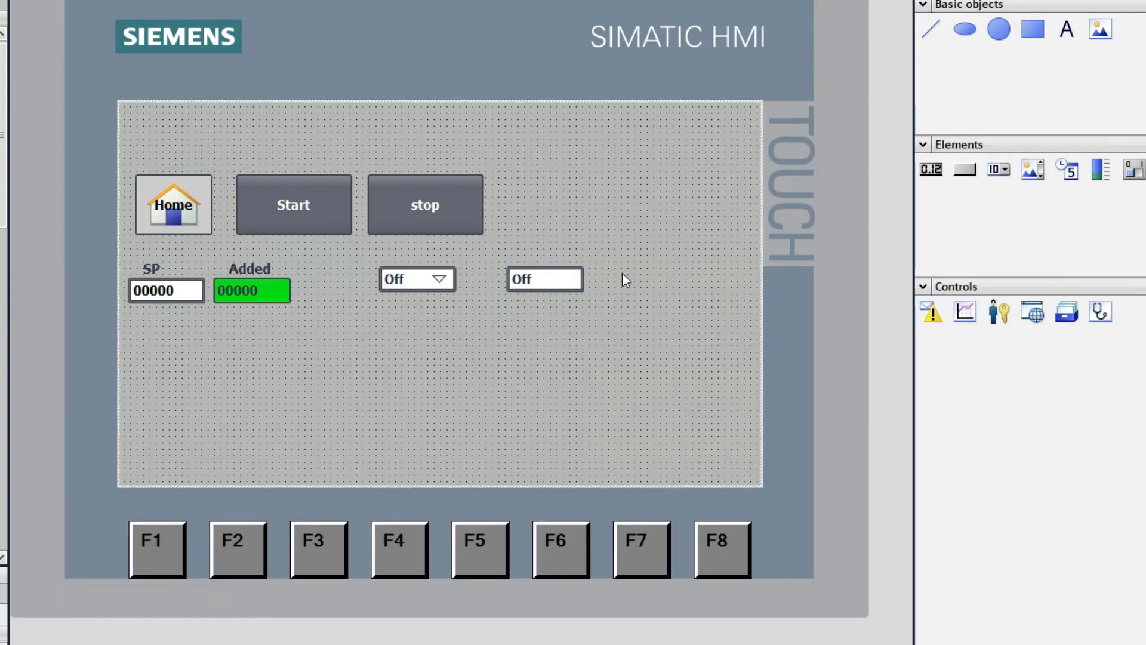
# Step: Place a numeric I/O field directly below the first symbolic I/O field and open its properties
pyautogui.click(931, 170)
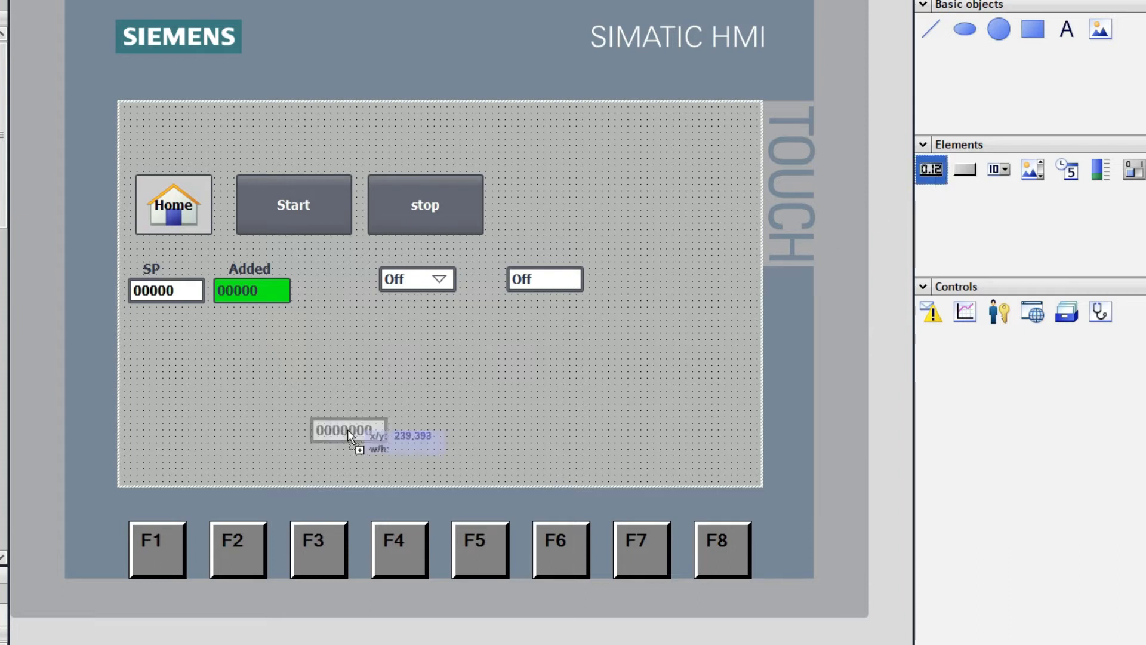
pyautogui.click(420, 322)
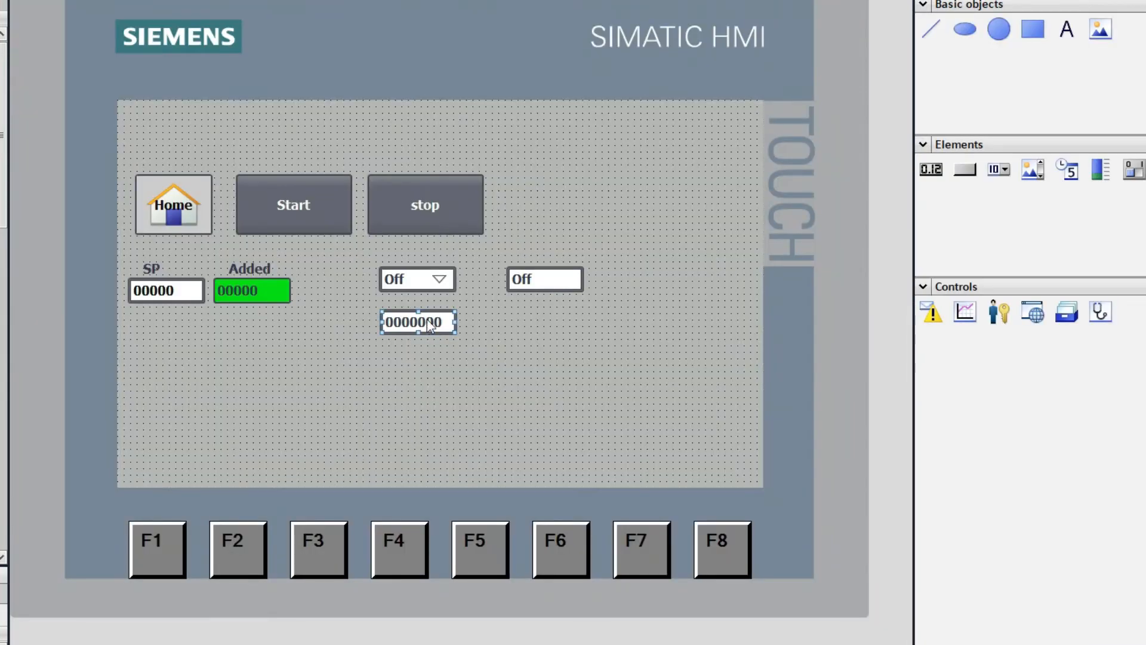
pyautogui.rightClick(422, 320)
pyautogui.click(471, 571)
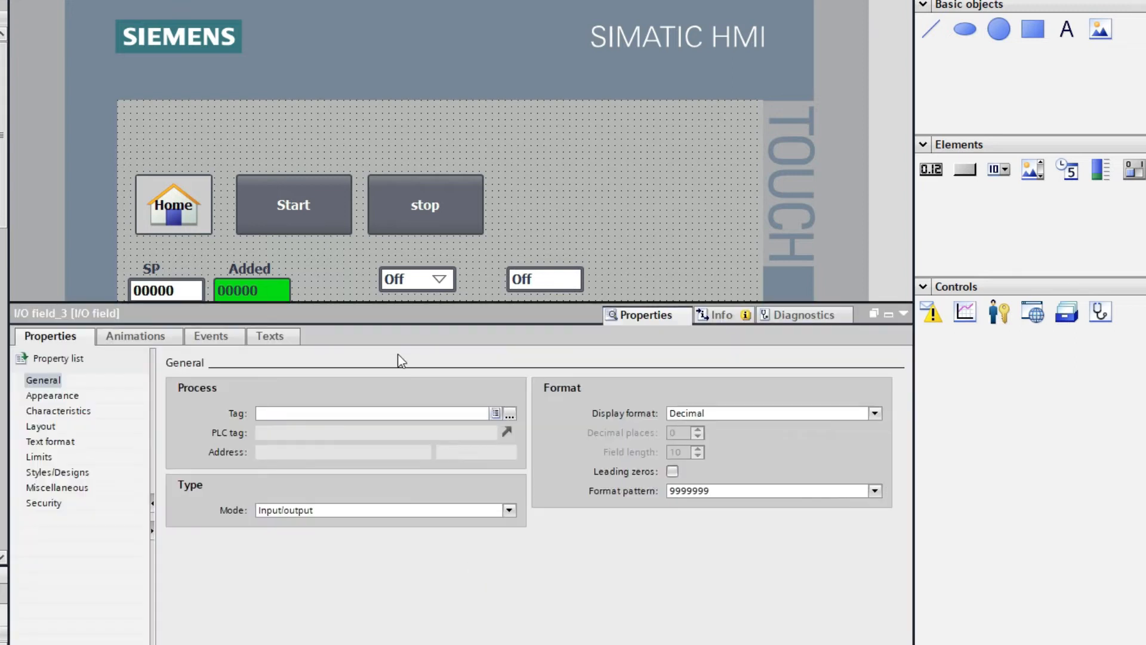
# Step: Link the new I/O field to the SymbolicIo1 tag of HMI DB and set its mode to Output
pyautogui.click(509, 413)
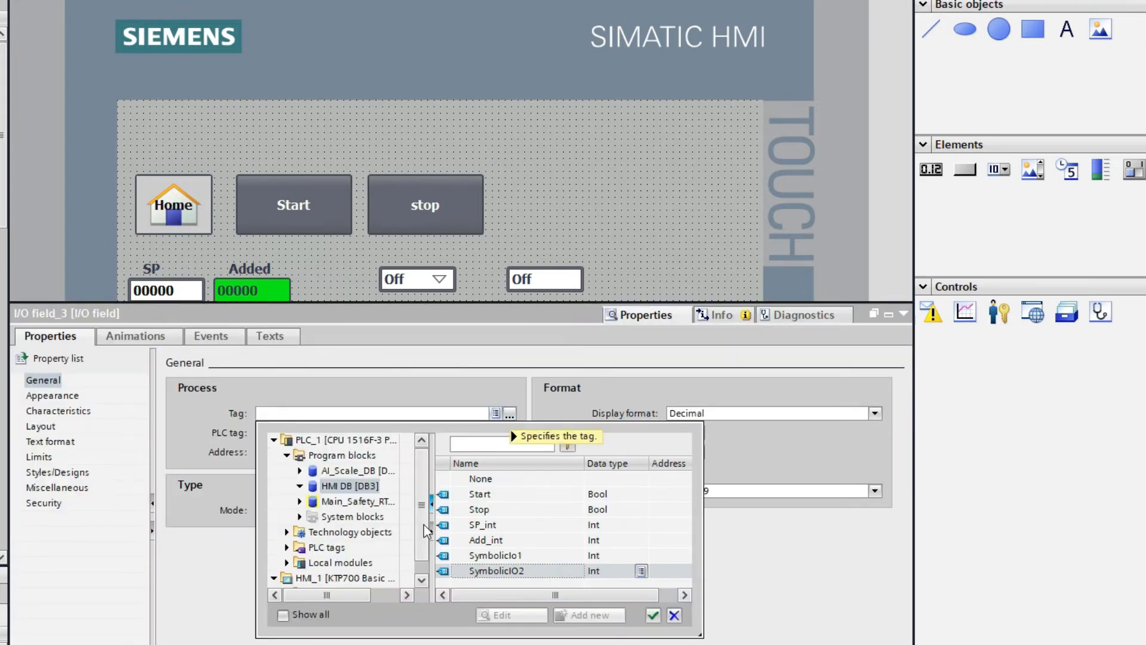
pyautogui.click(521, 557)
pyautogui.click(521, 558)
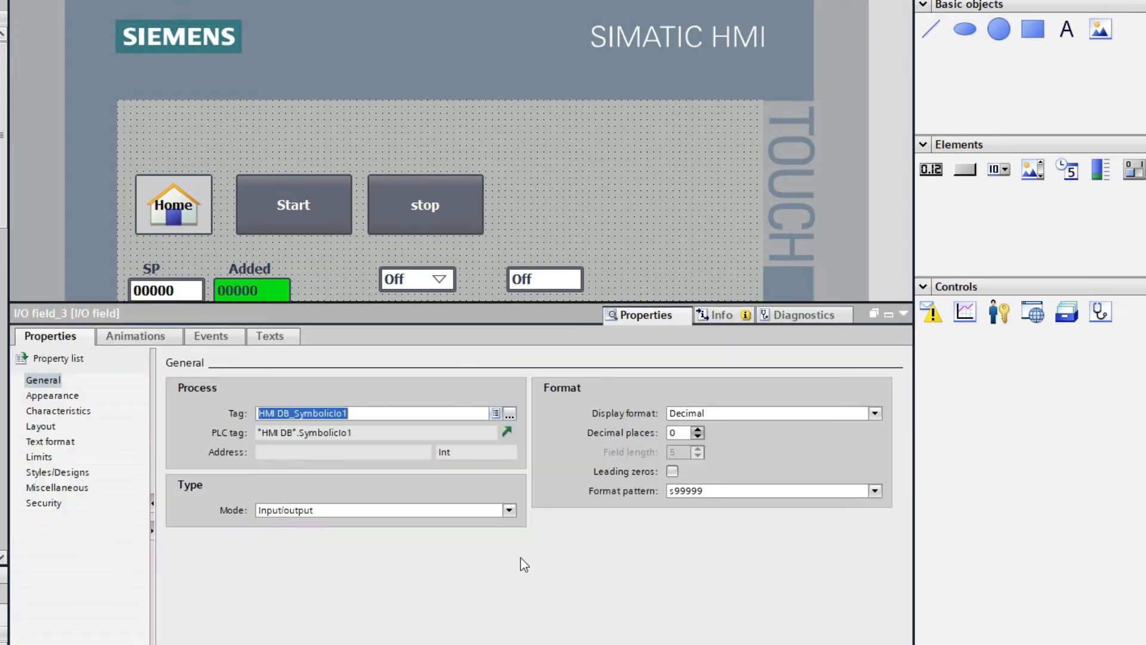
pyautogui.click(511, 514)
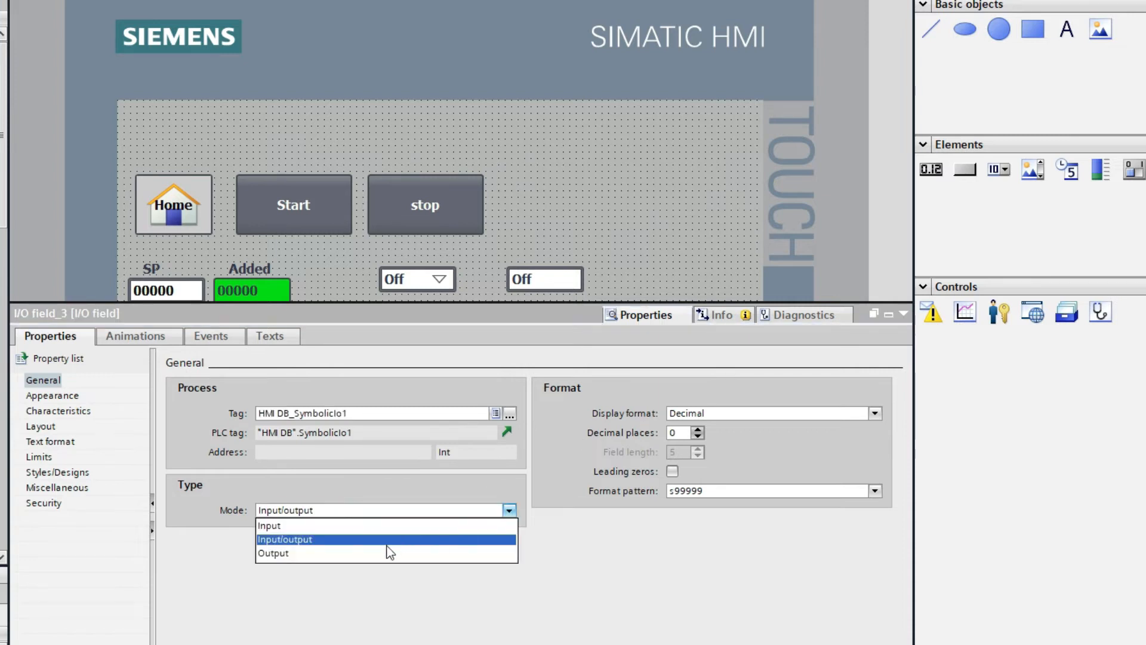
pyautogui.click(343, 555)
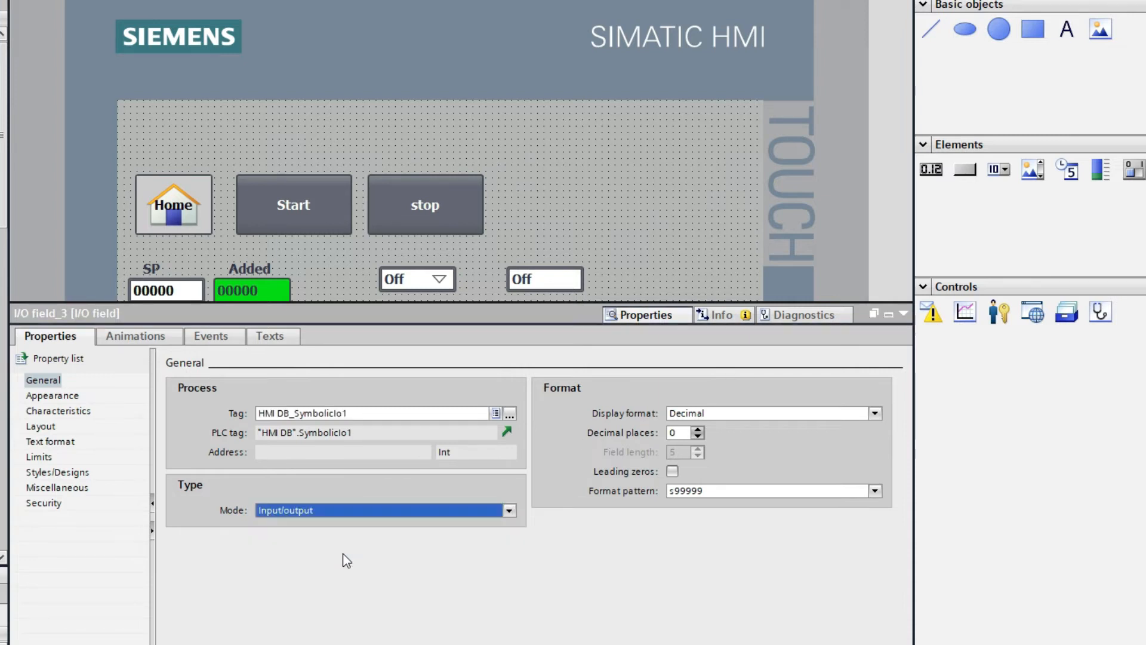
# Step: Close the first numeric I/O field's properties and place another numeric I/O field directly below the second symbolic I/O field
pyautogui.click(903, 317)
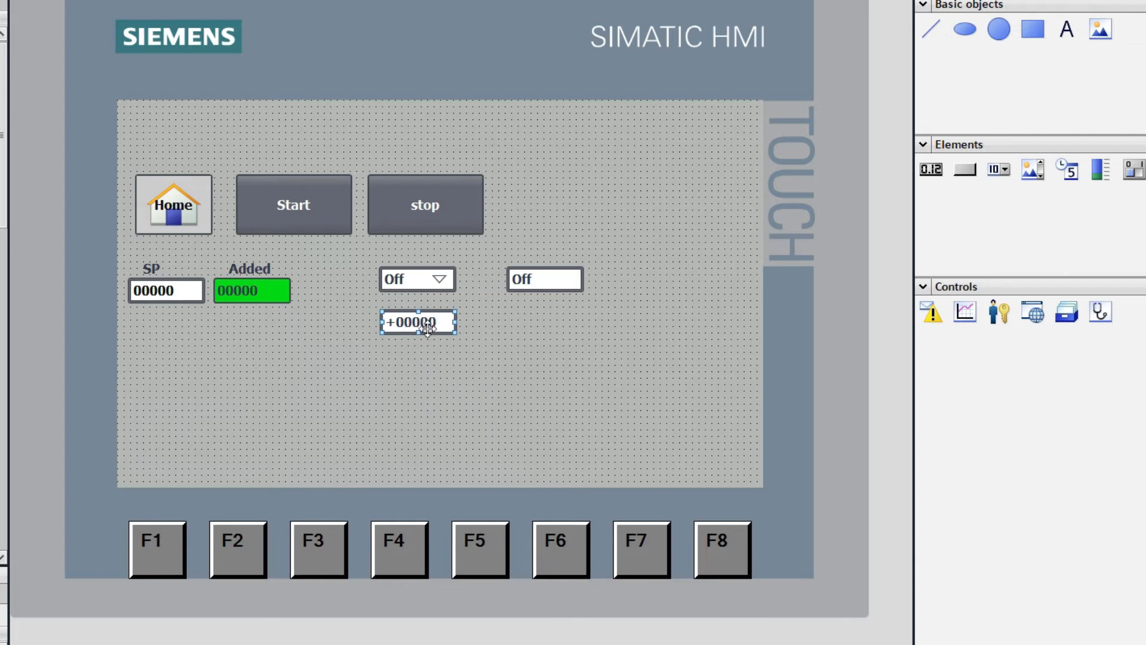
pyautogui.click(569, 284)
pyautogui.click(542, 311)
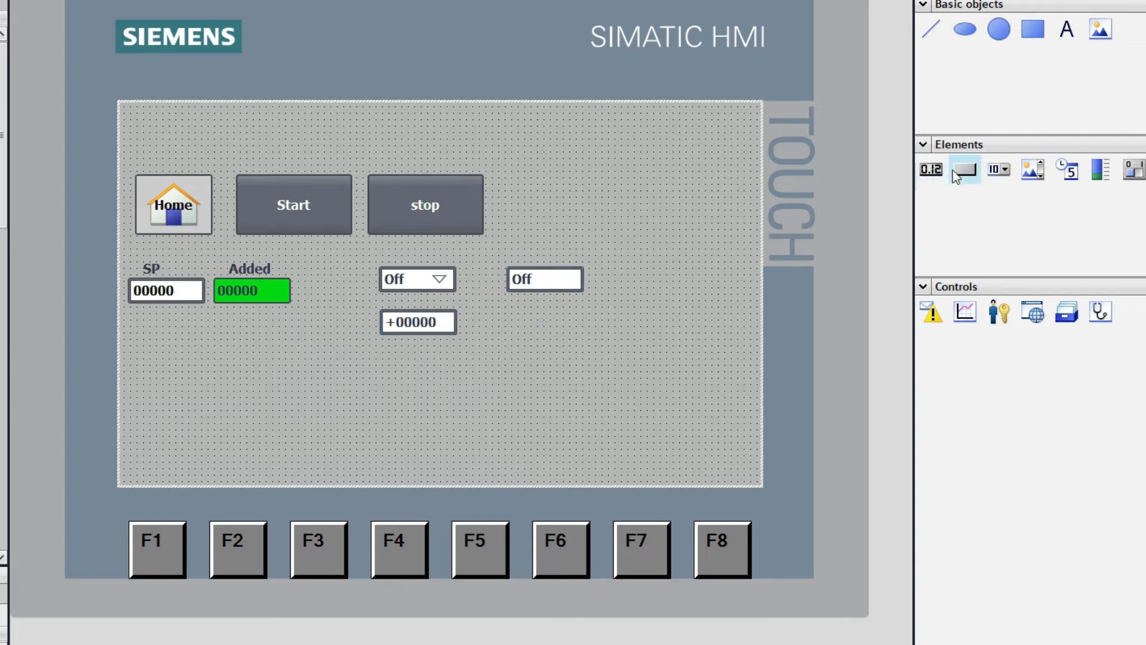
pyautogui.moveTo(528, 317)
pyautogui.mouseDown()
pyautogui.moveTo(561, 319)
pyautogui.moveTo(535, 329)
pyautogui.mouseUp()
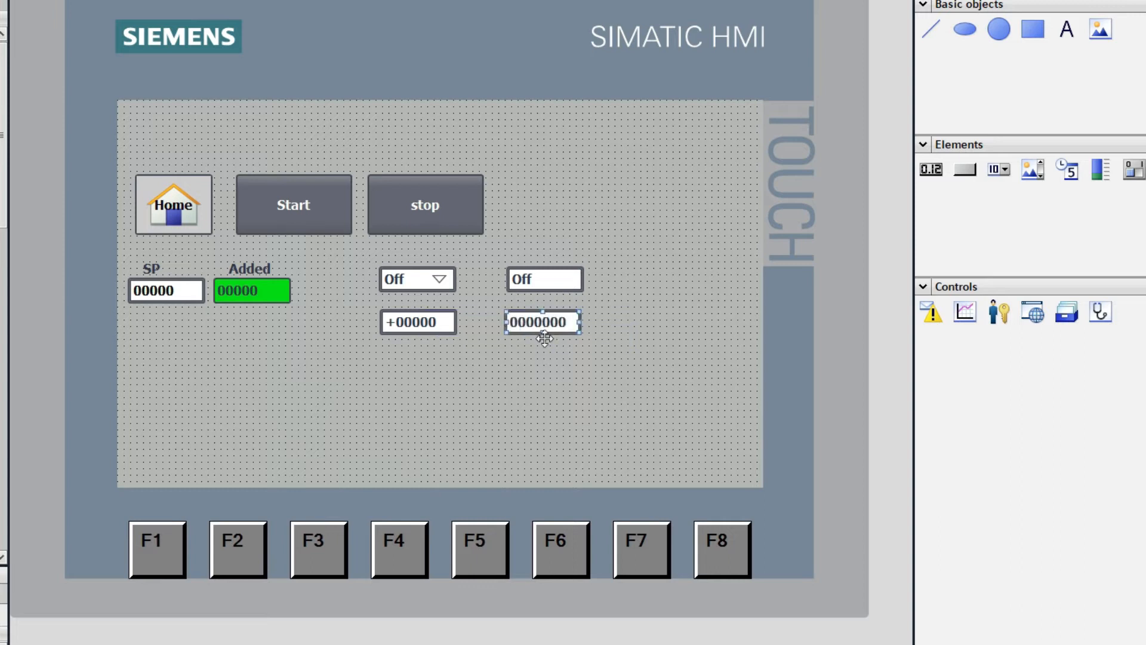
# Step: Link the new numeric I/O field to the SymbolicIO2 tag of HMI DB and close its properties
pyautogui.click(550, 288)
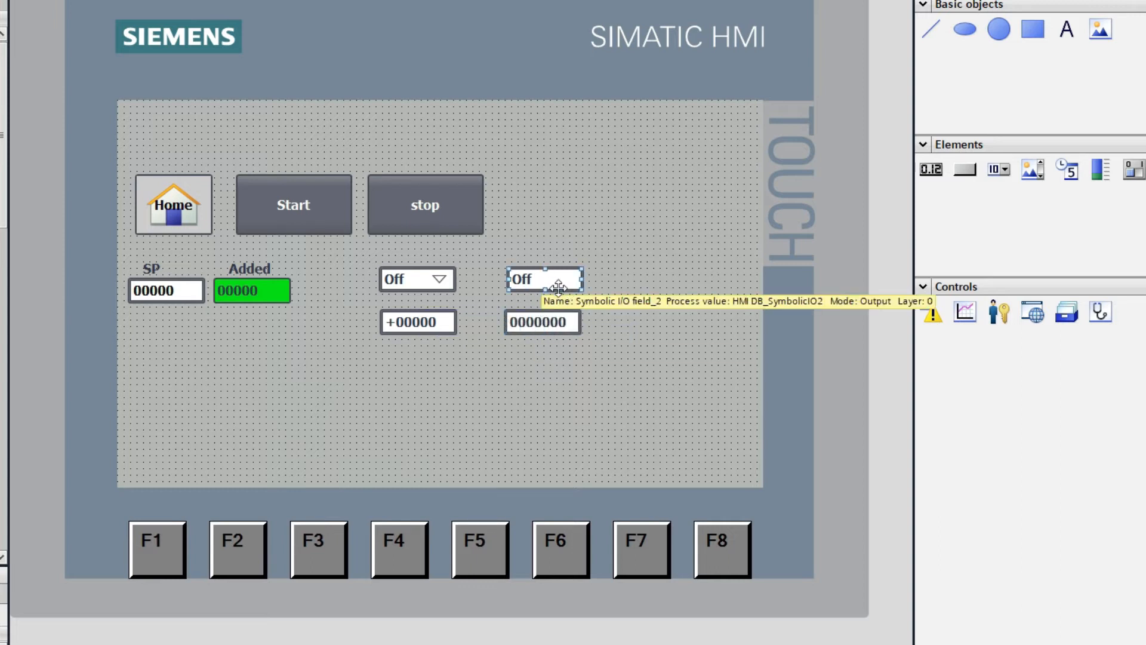
pyautogui.rightClick(541, 326)
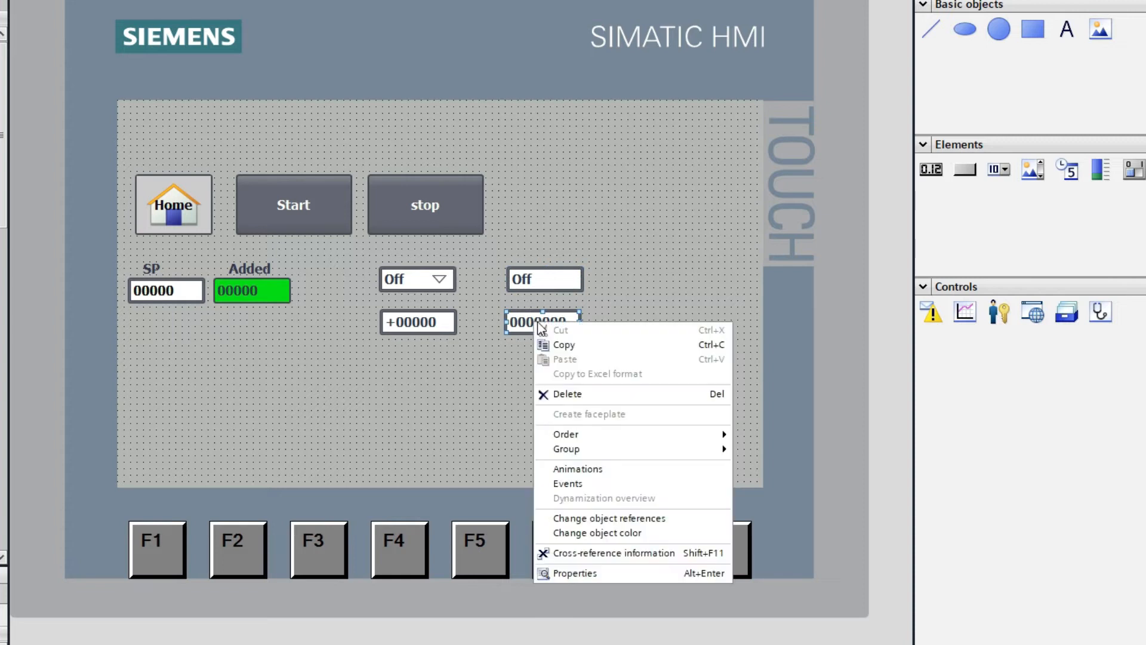
pyautogui.click(575, 573)
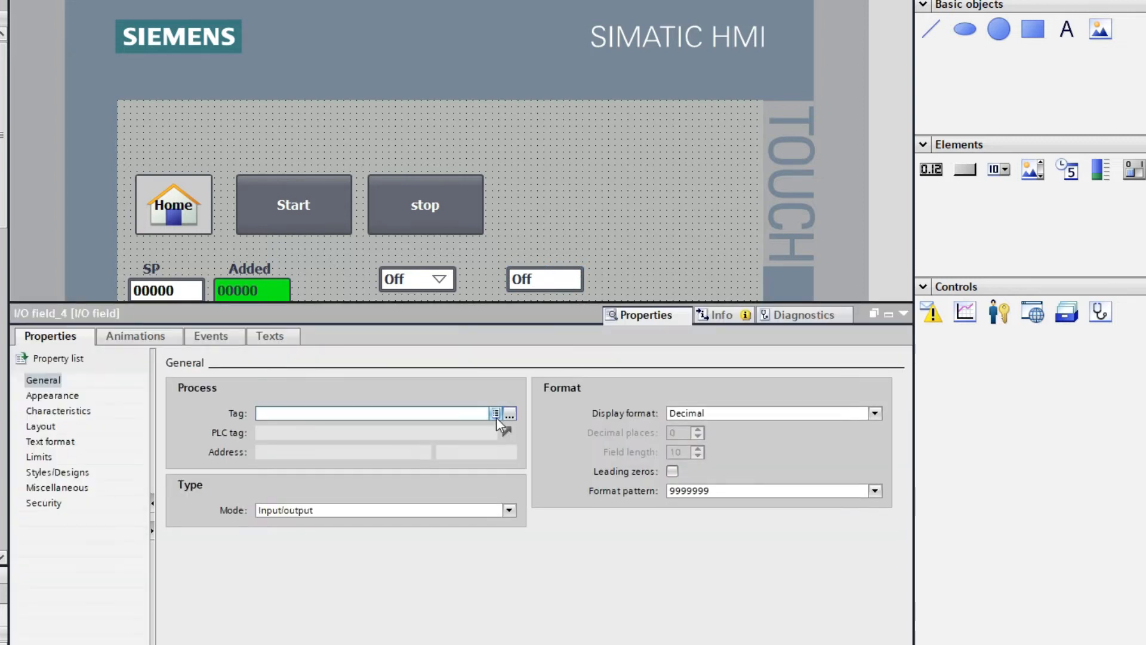
pyautogui.click(511, 413)
pyautogui.doubleClick(486, 571)
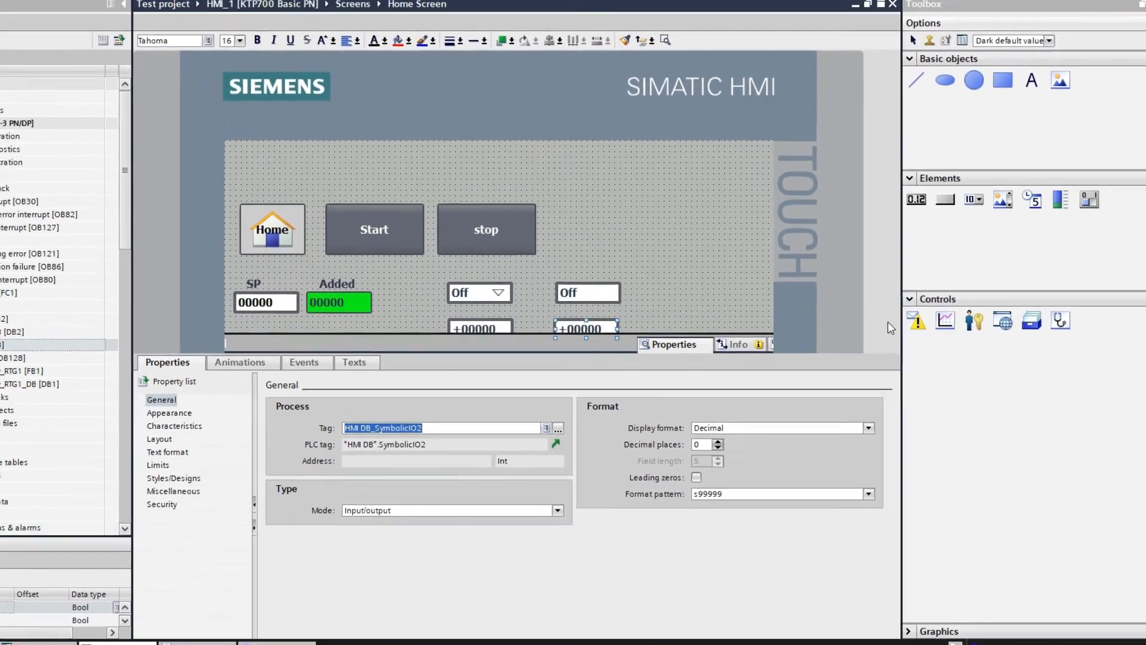
pyautogui.click(902, 315)
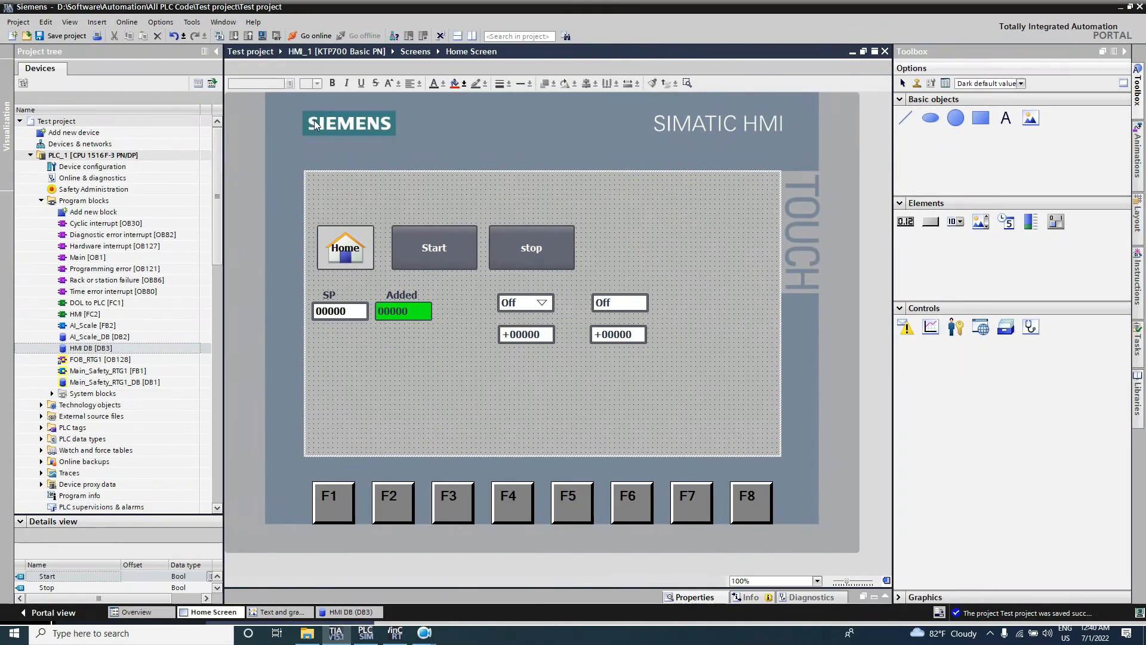
# Step: Start the HMI_1 simulation with the Home Screen, accept the start notice, and return to the project
pyautogui.click(257, 33)
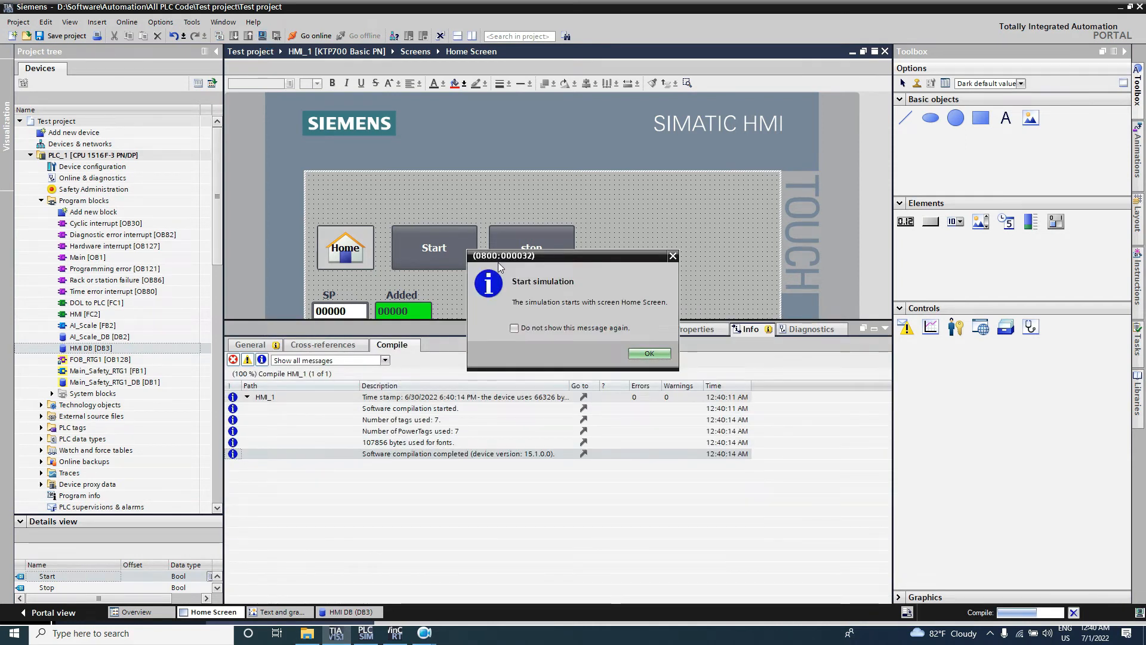
pyautogui.click(654, 355)
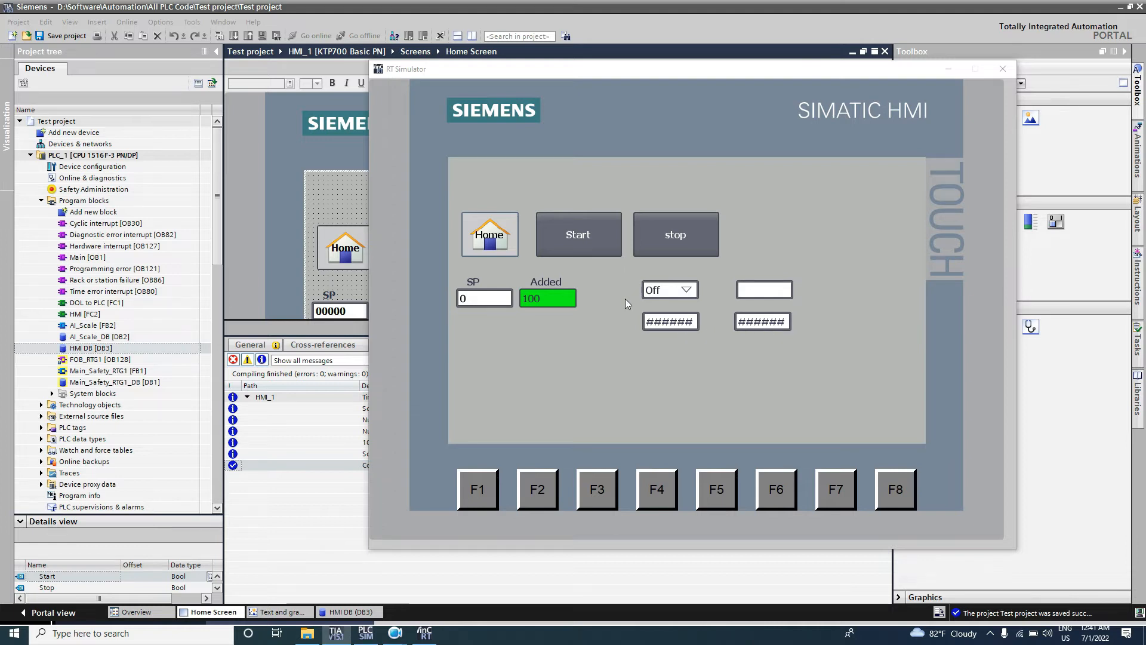
pyautogui.click(298, 245)
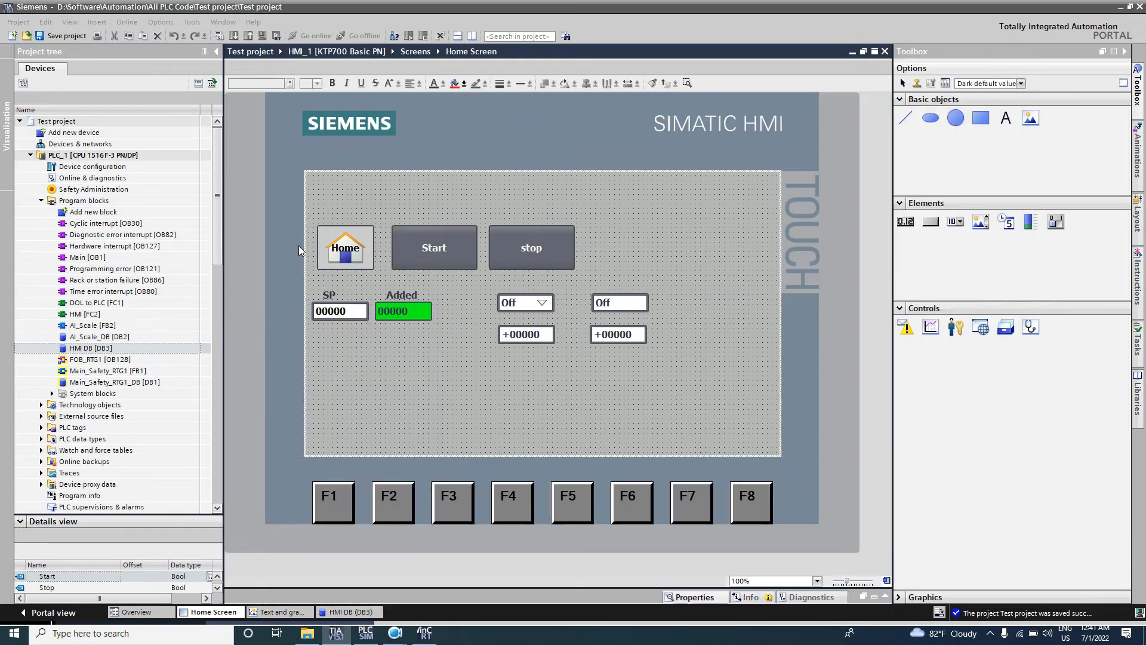
# Step: Download PLC_1 to the simulated PLC with the data blocks re-initialized, and finish the loading
pyautogui.click(83, 201)
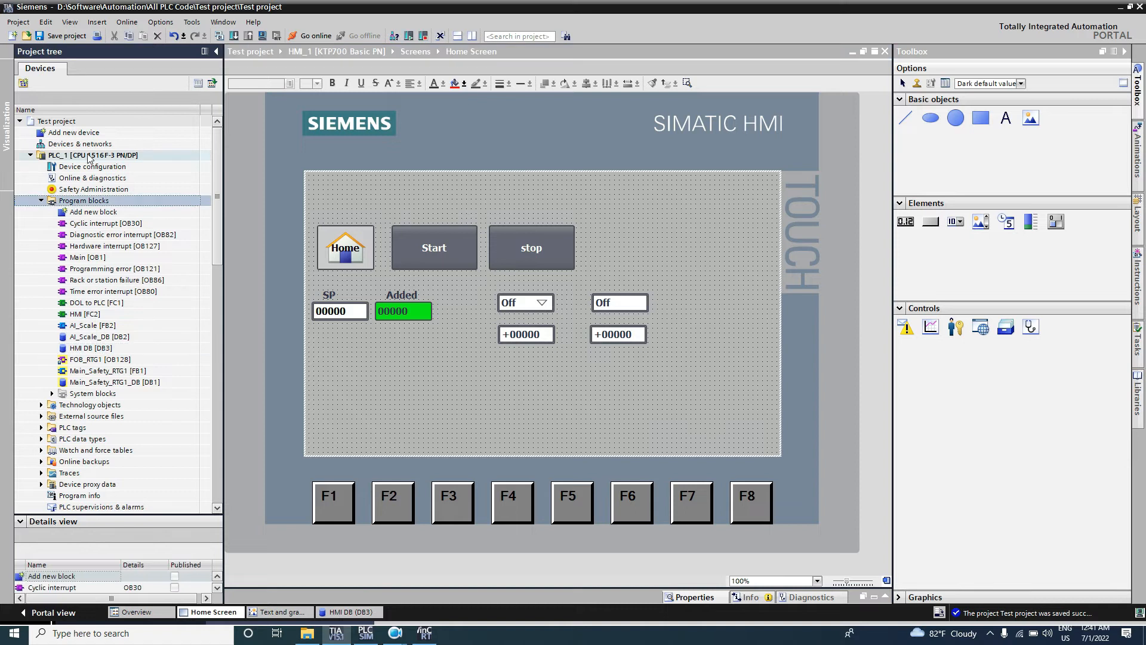
pyautogui.click(92, 155)
pyautogui.click(234, 35)
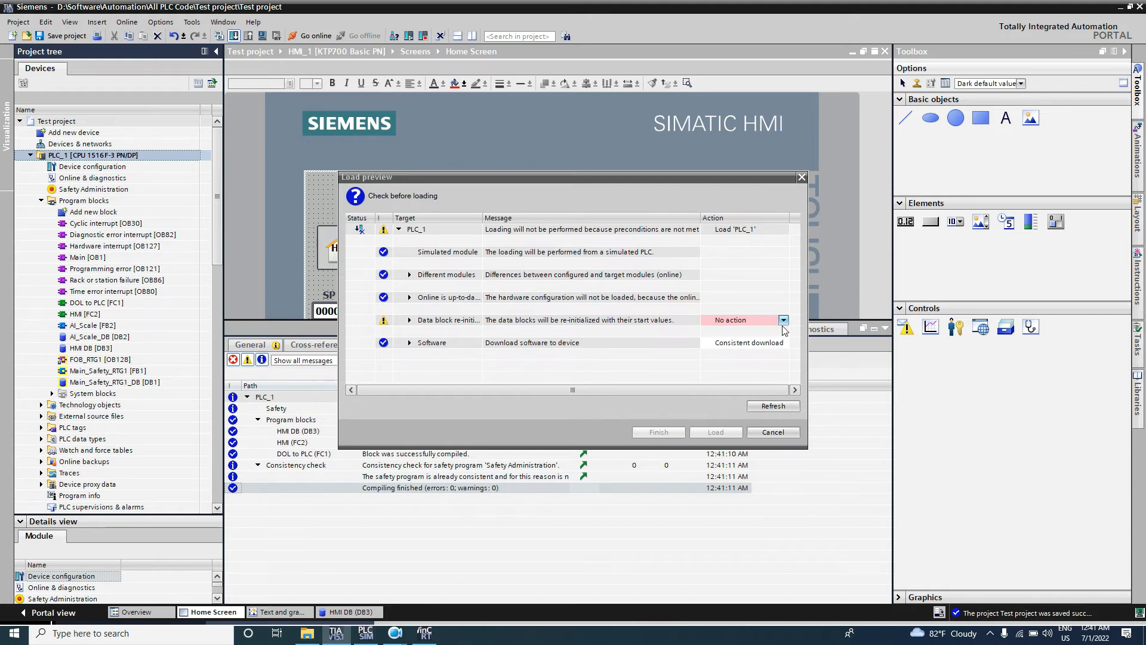
pyautogui.click(783, 321)
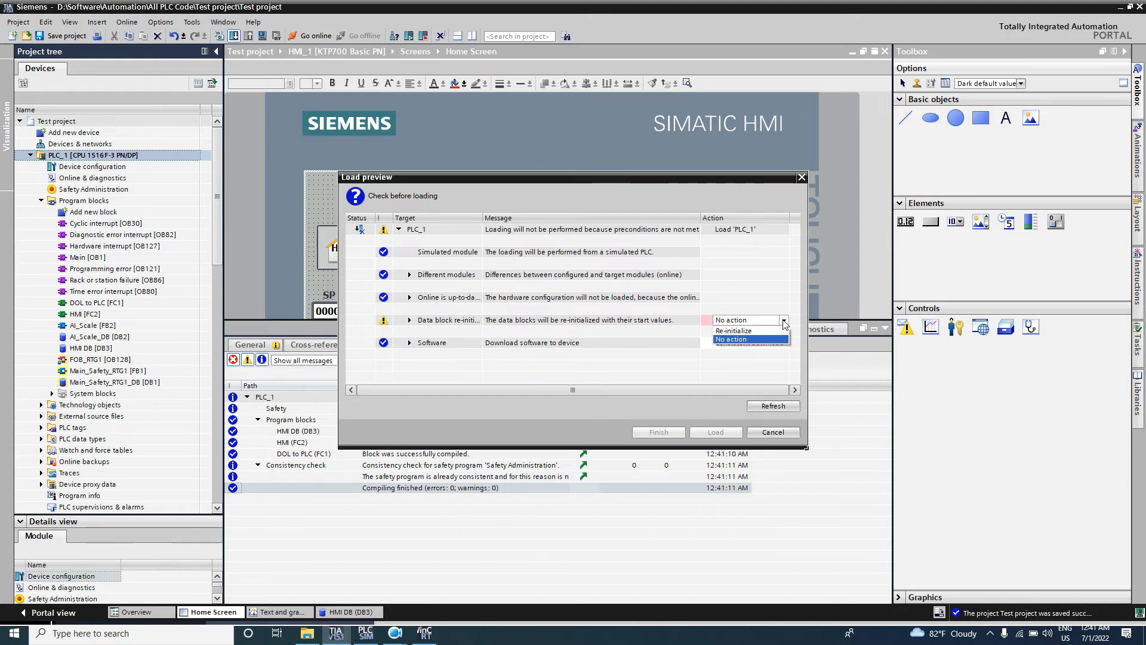
pyautogui.click(734, 330)
pyautogui.click(715, 432)
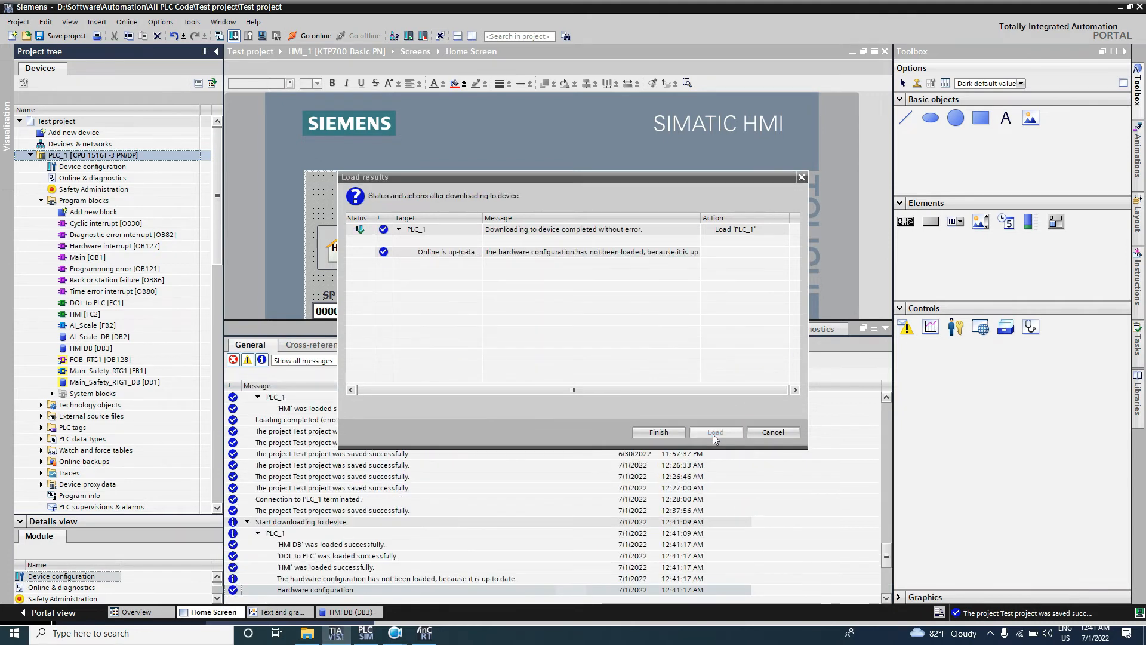
pyautogui.click(659, 432)
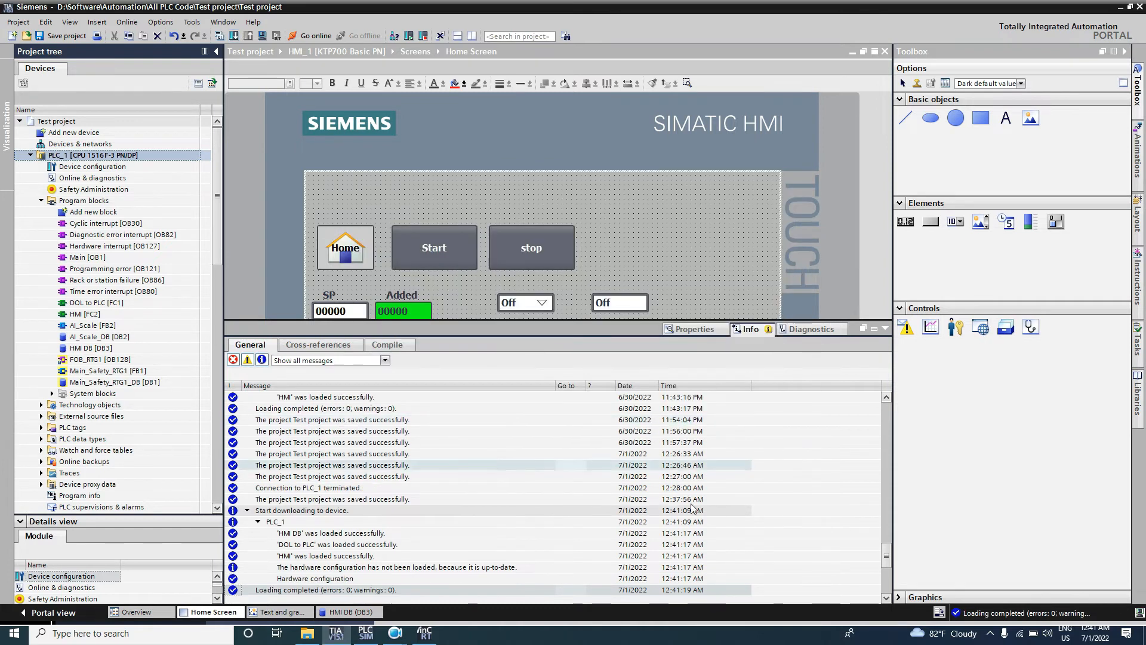
# Step: Switch to the RT Simulator and set the first symbolic I/O field to On
pyautogui.click(426, 634)
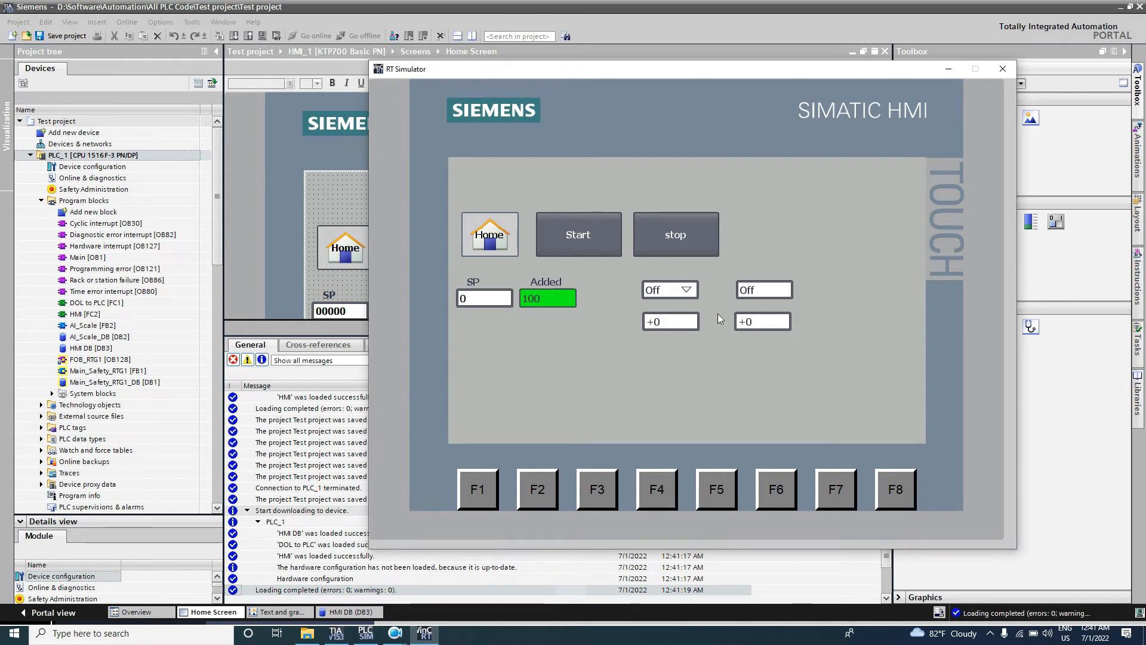
pyautogui.click(687, 292)
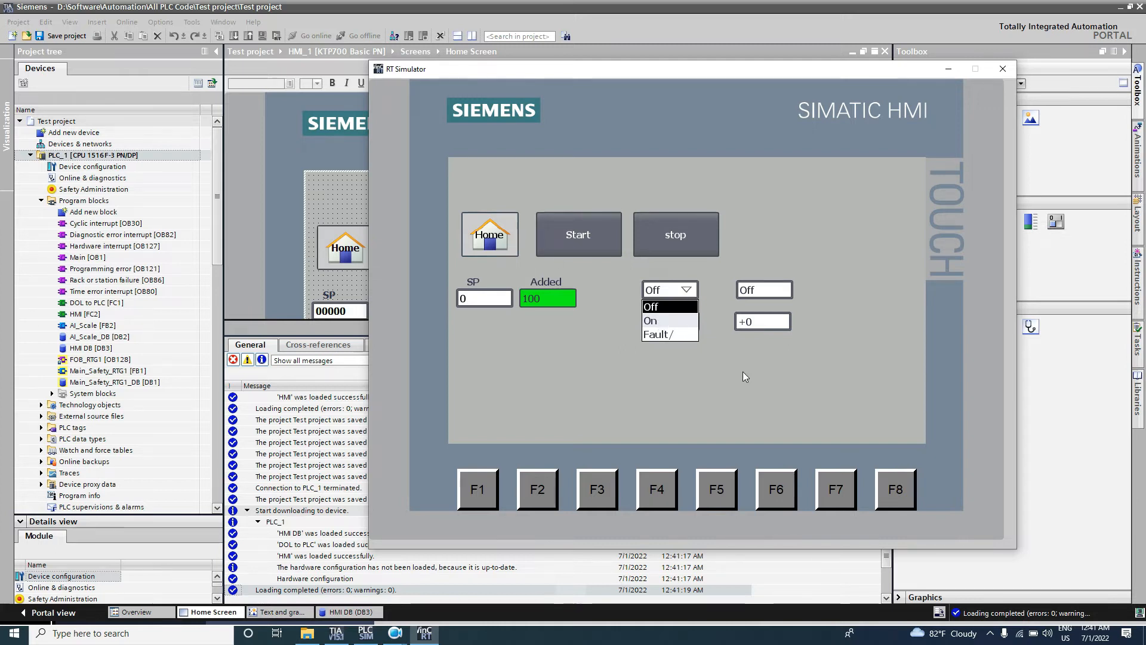
pyautogui.click(674, 322)
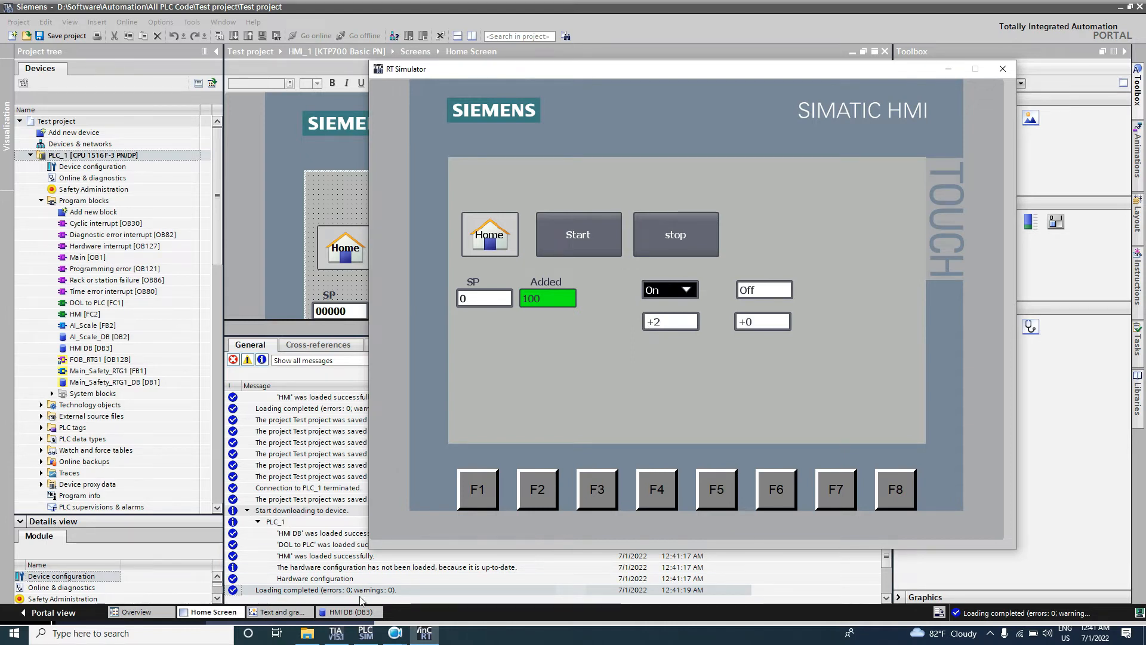
# Step: Open HMI DB in the project and check the monitor value of SymbolicIo1
pyautogui.click(91, 350)
pyautogui.doubleClick(91, 349)
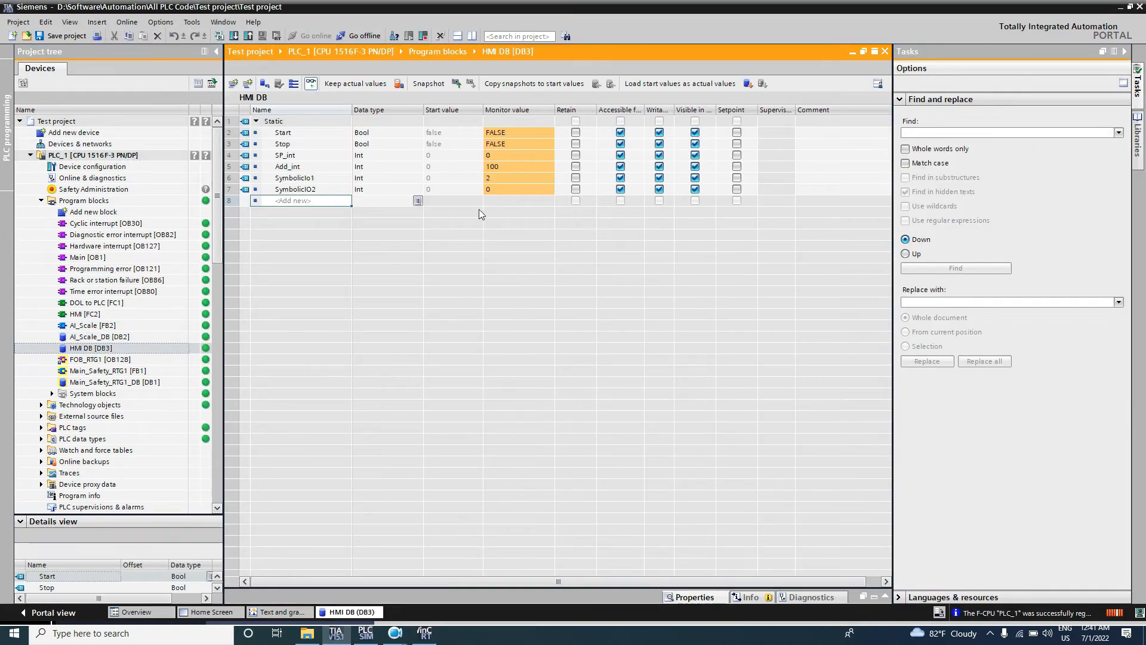
pyautogui.click(511, 178)
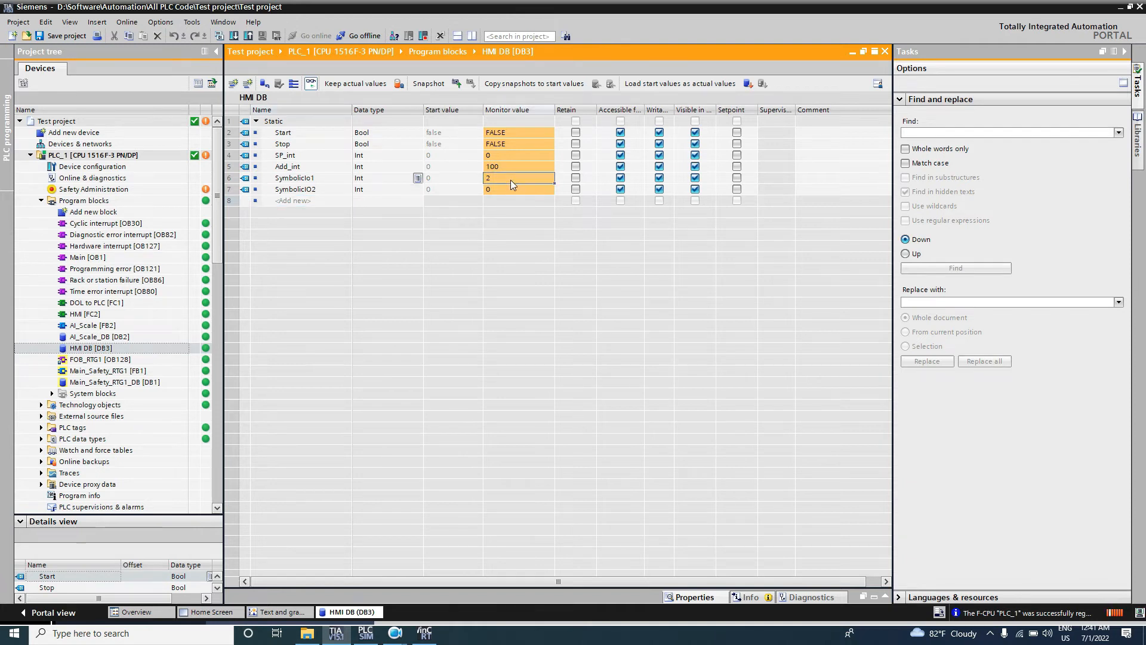
# Step: Move the RT Simulator beside the HMI DB monitor values and set the first symbolic I/O field to Fault/
pyautogui.click(423, 634)
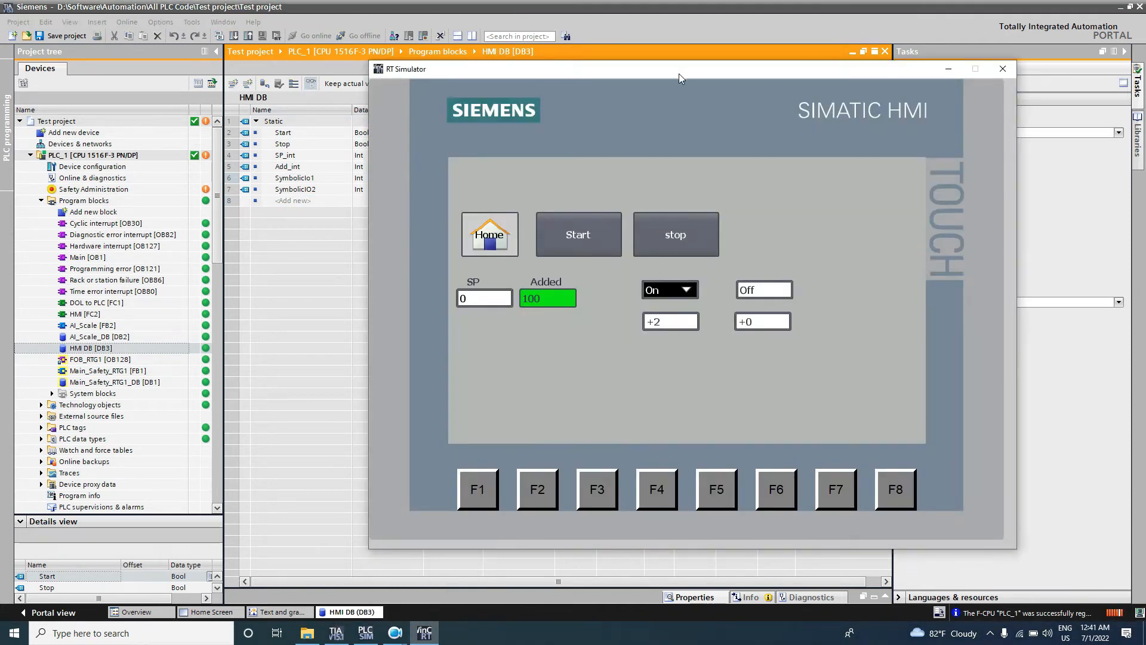
pyautogui.moveTo(679, 74); pyautogui.dragTo(933, 80)
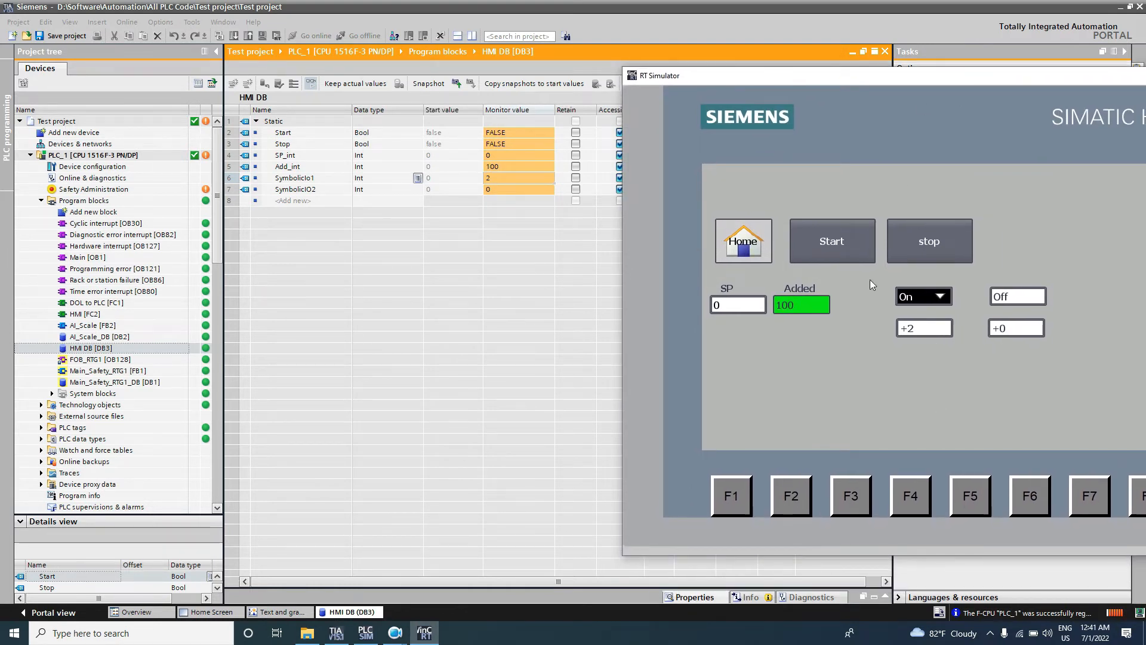
pyautogui.click(947, 299)
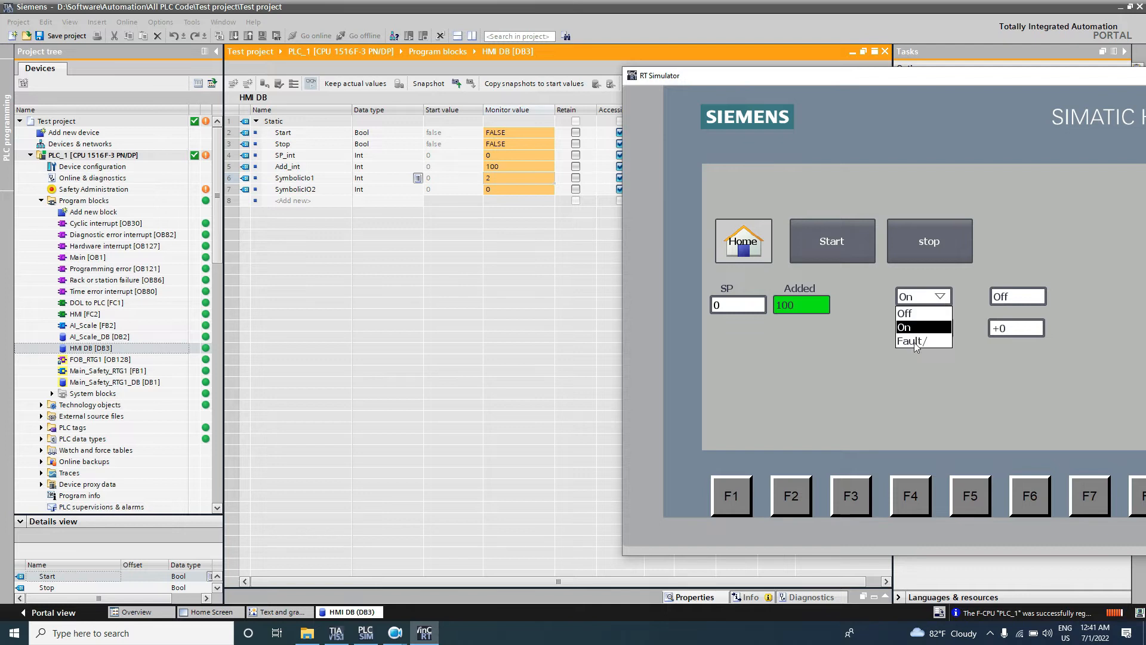
pyautogui.click(914, 342)
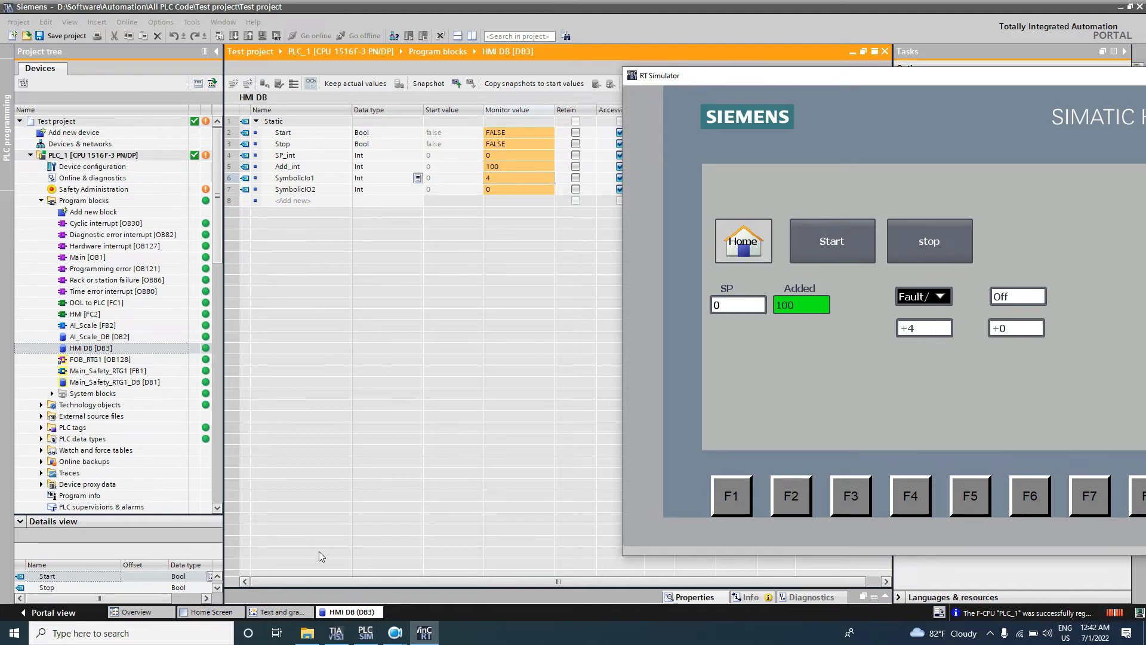
# Step: Change the text of the value 4 entry in Text list 1 to Reset
pyautogui.click(273, 612)
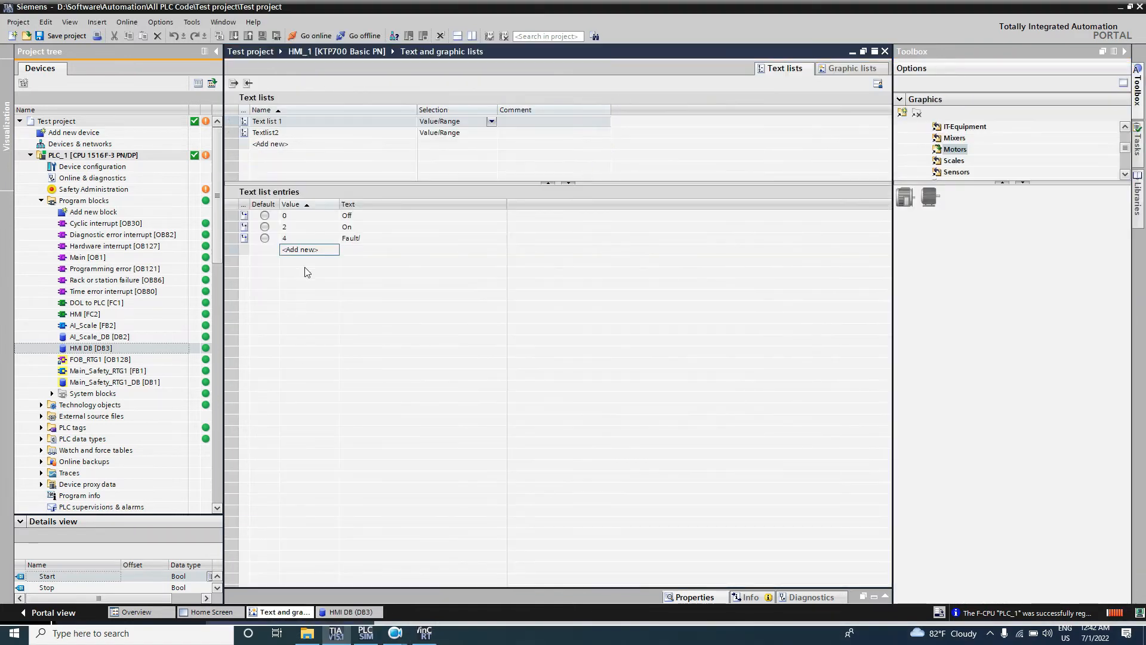
pyautogui.doubleClick(362, 239)
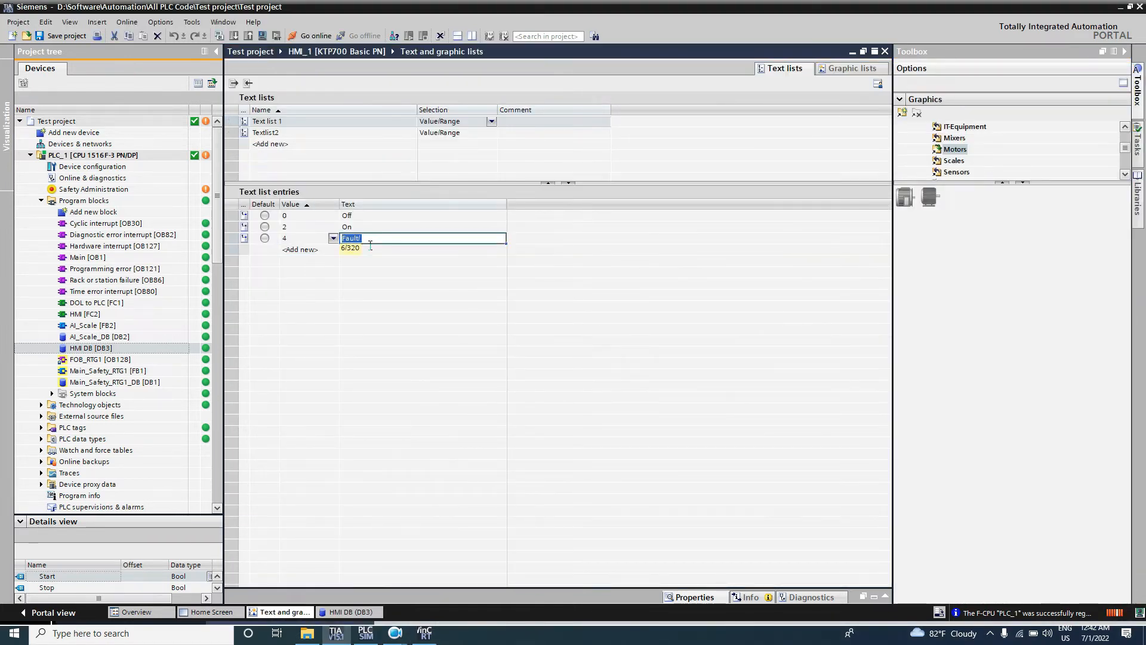
pyautogui.write('Reset')
pyautogui.press('Return')
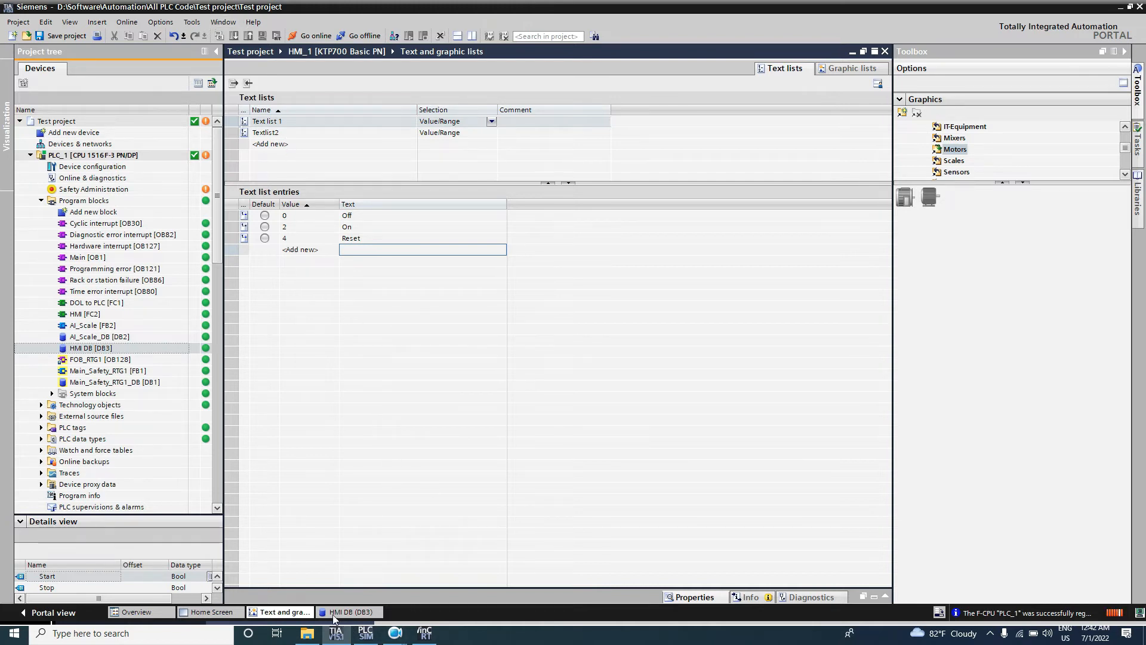
# Step: Return to the Home Screen and restart the HMI simulation with the edited text list
pyautogui.click(205, 612)
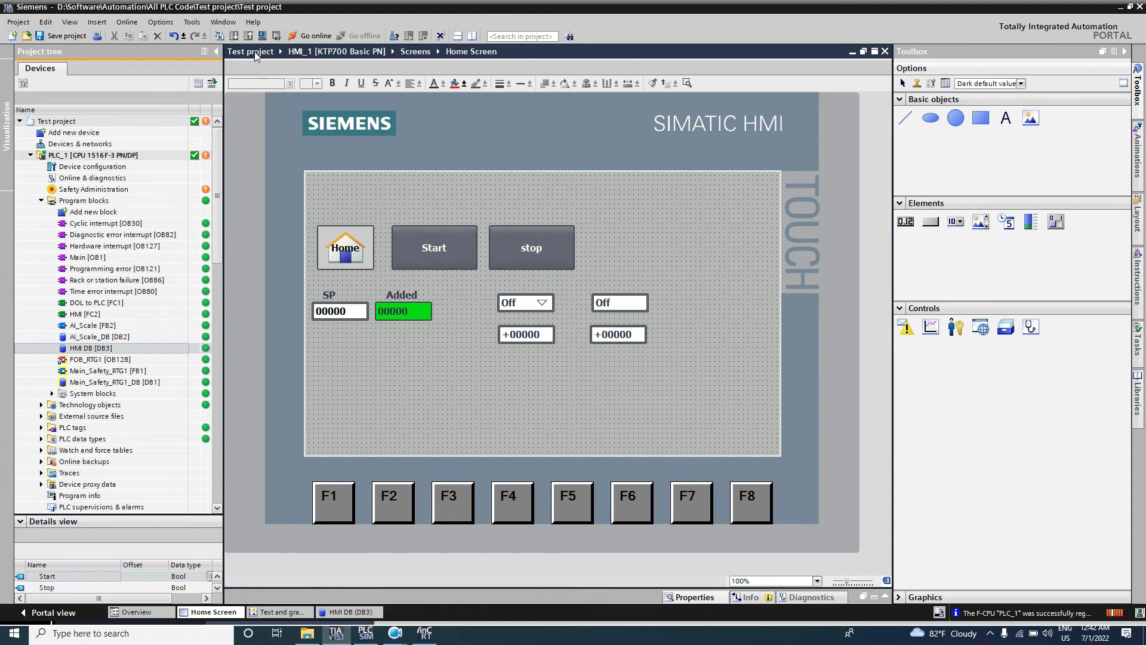
pyautogui.click(262, 36)
pyautogui.click(648, 353)
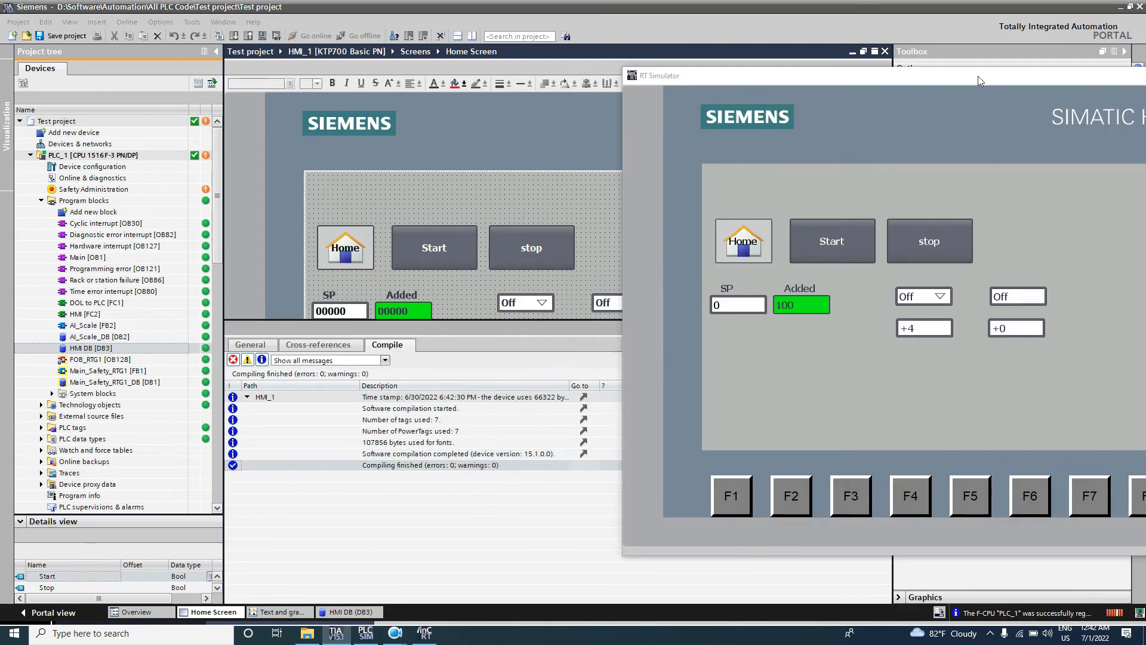
# Step: Move the RT Simulator window fully into view and set the first symbolic I/O field to Off
pyautogui.moveTo(977, 76); pyautogui.dragTo(828, 115)
pyautogui.click(787, 330)
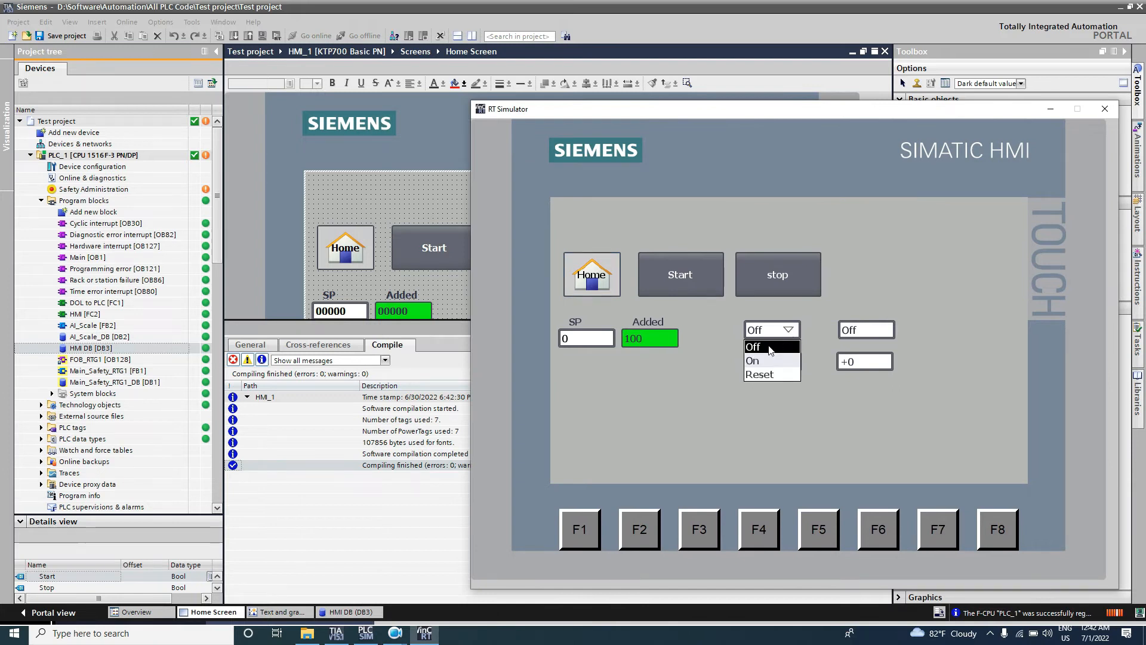
pyautogui.click(771, 348)
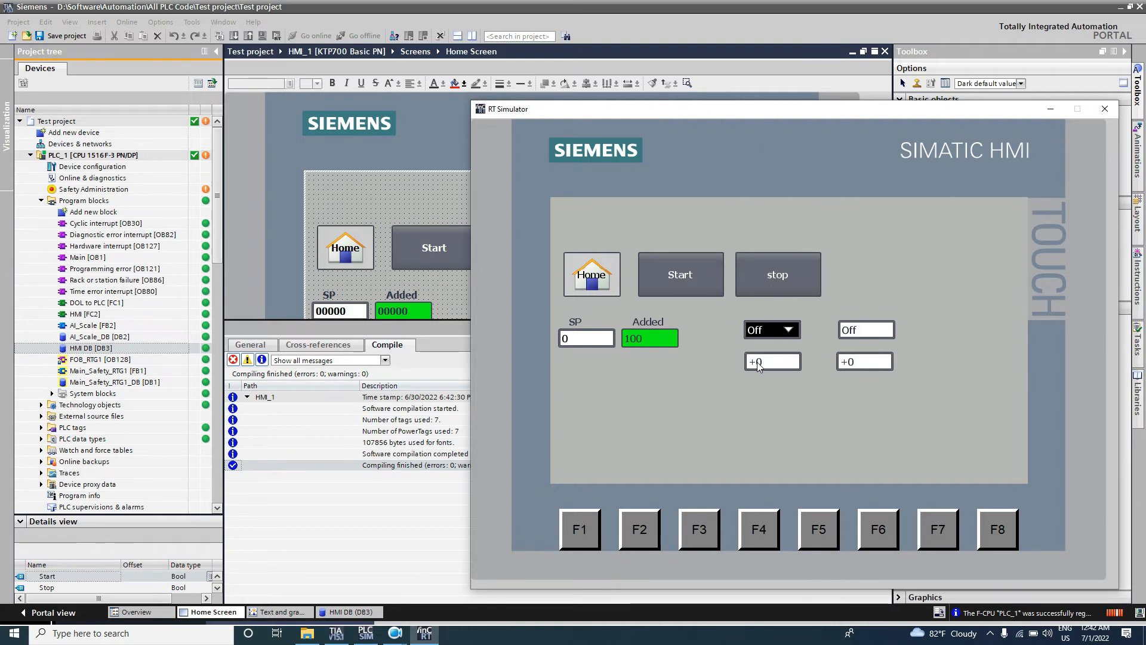
pyautogui.click(797, 333)
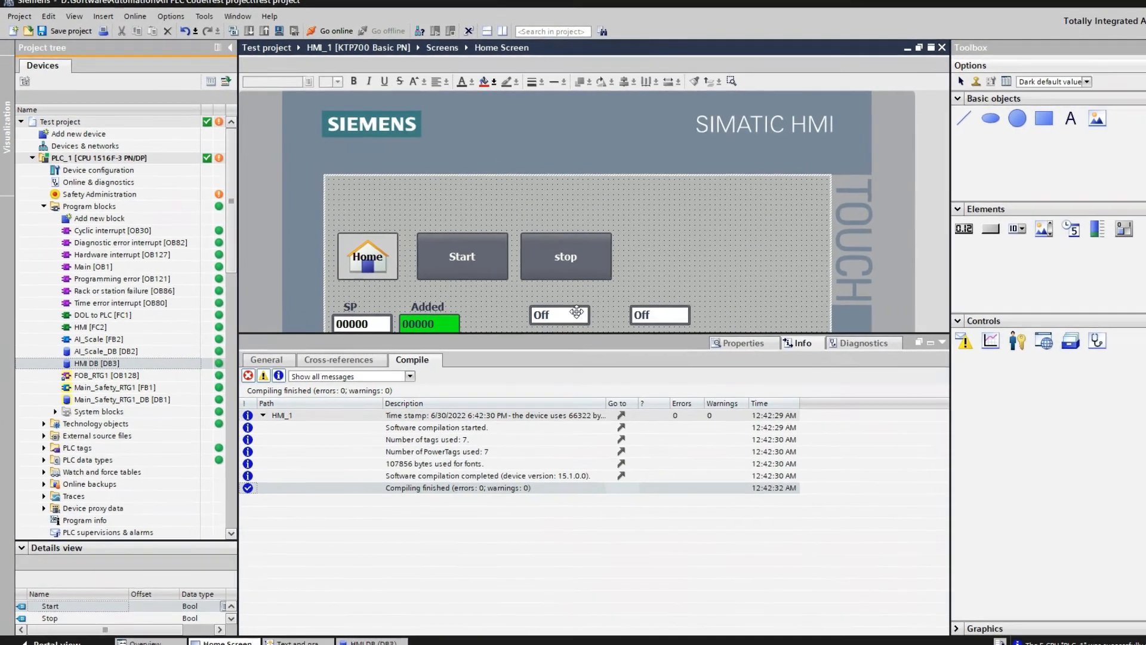
# Step: Set the mode of the first symbolic I/O field on the Home Screen to Input/output
pyautogui.click(540, 306)
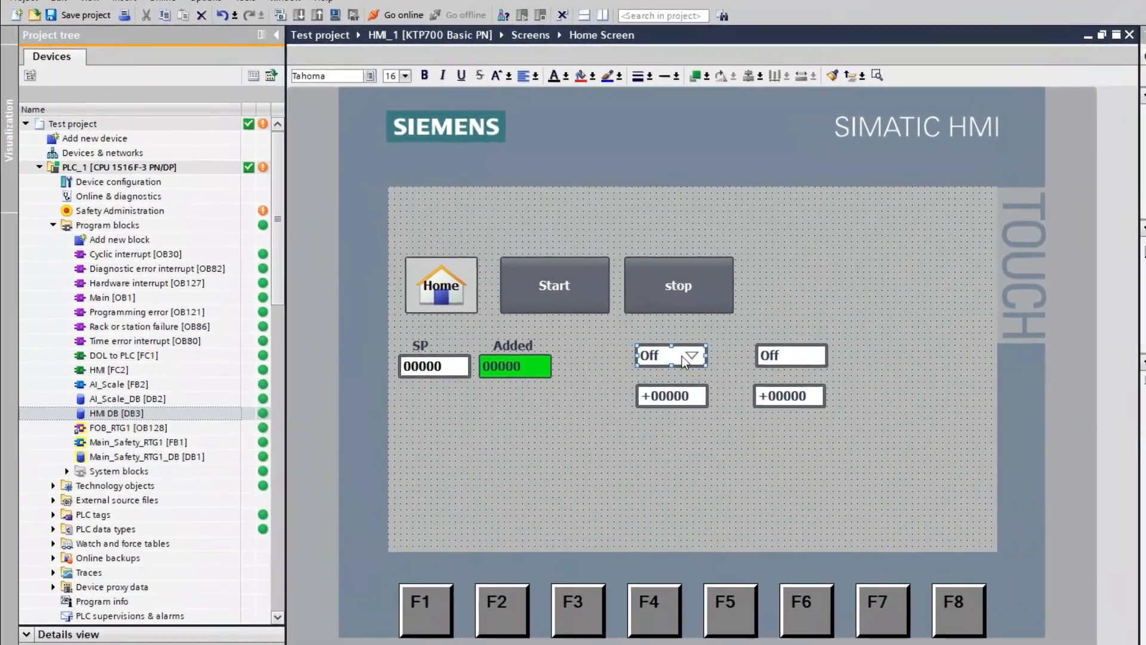
pyautogui.rightClick(683, 357)
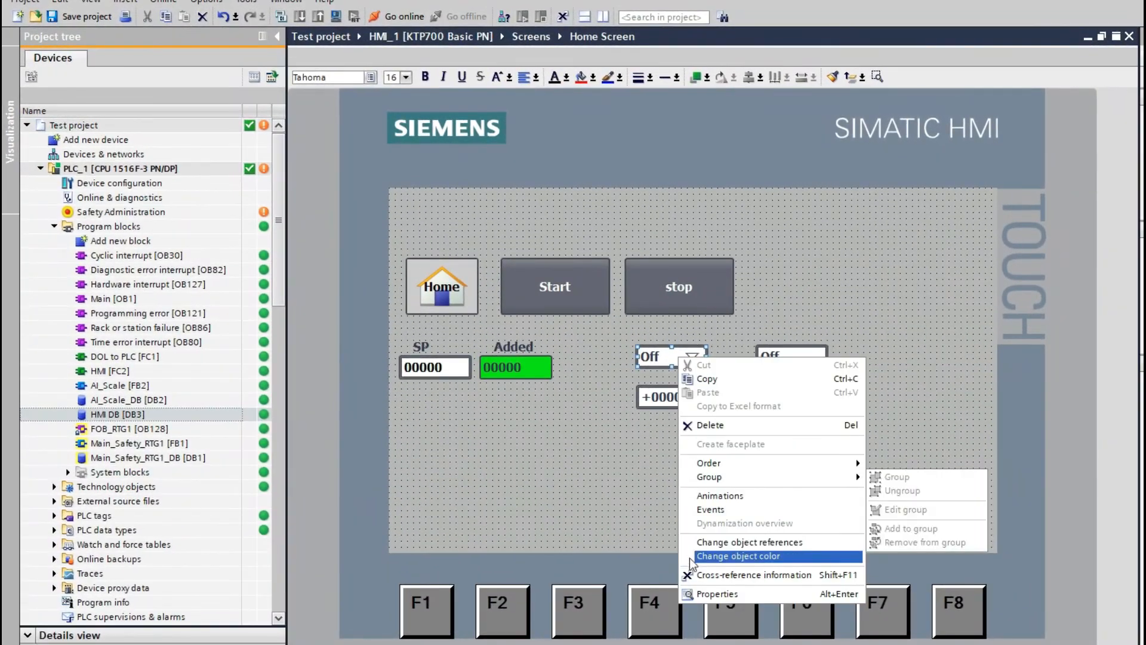
pyautogui.click(702, 594)
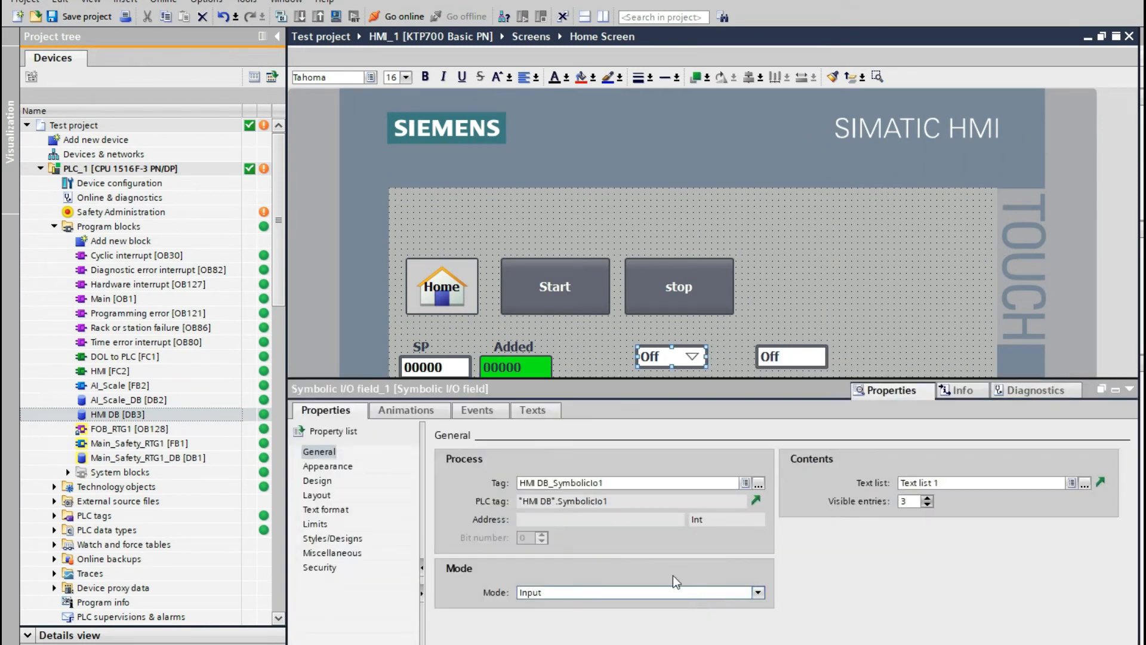
pyautogui.click(758, 592)
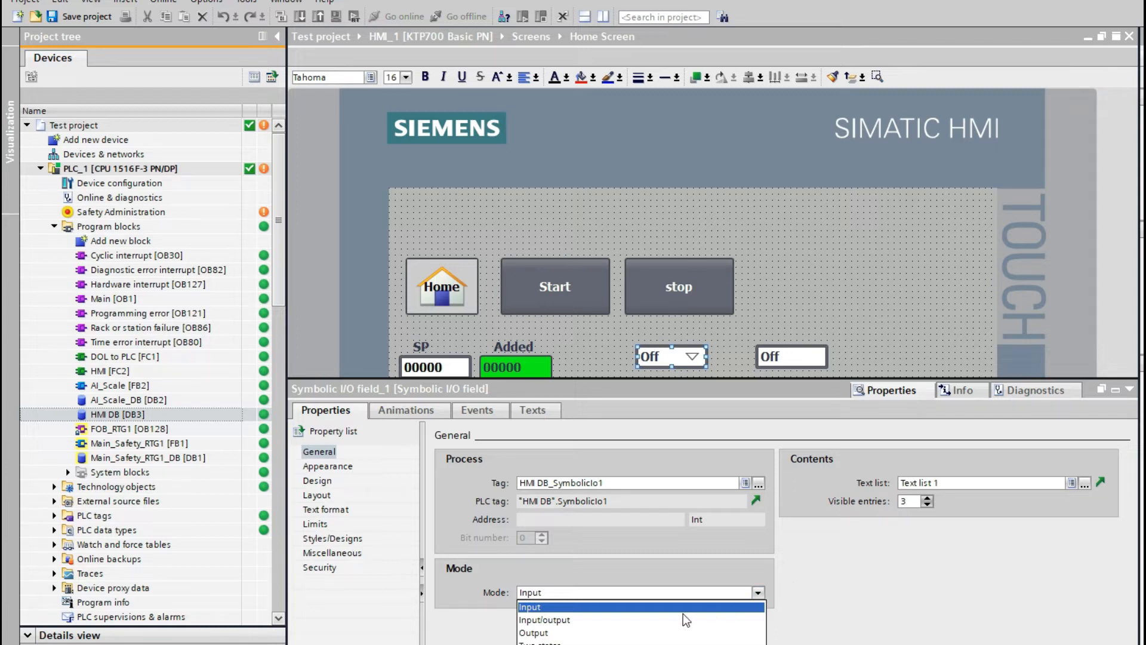
pyautogui.click(578, 621)
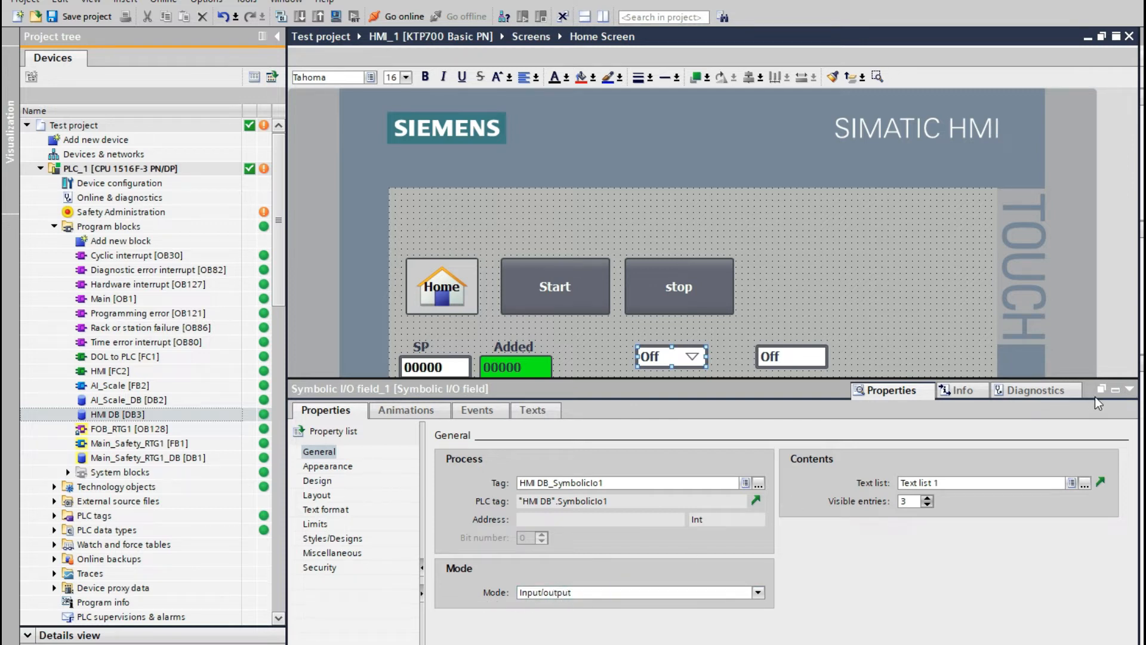
pyautogui.click(1129, 389)
pyautogui.click(909, 352)
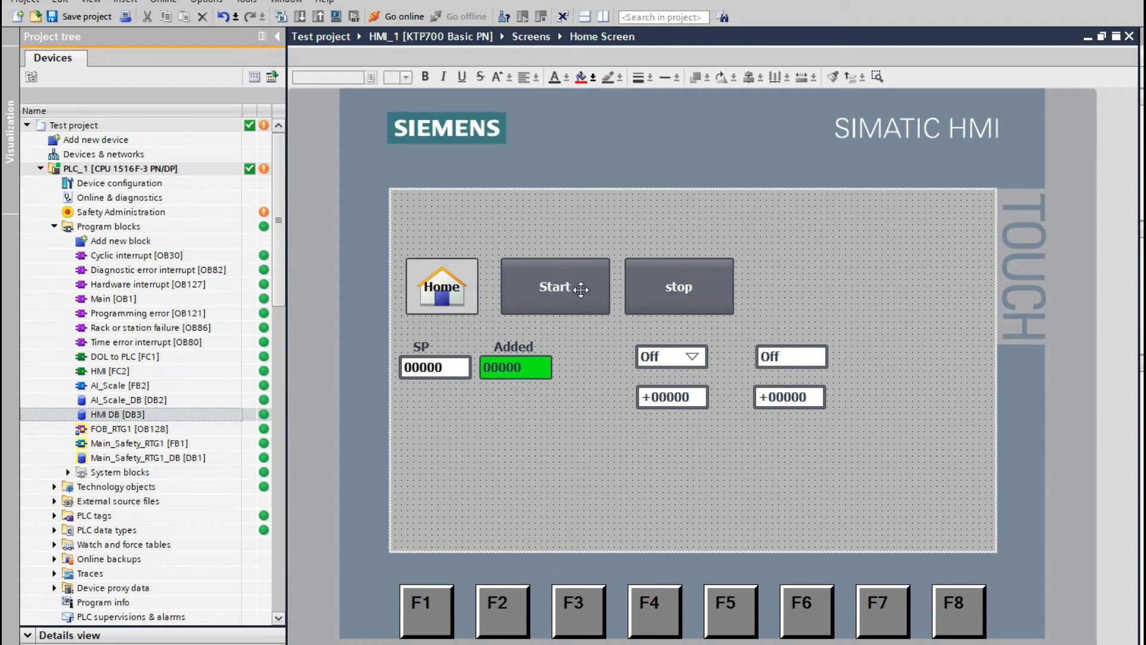
# Step: Restart the HMI simulation and set the first symbolic I/O field to Reset
pyautogui.click(337, 17)
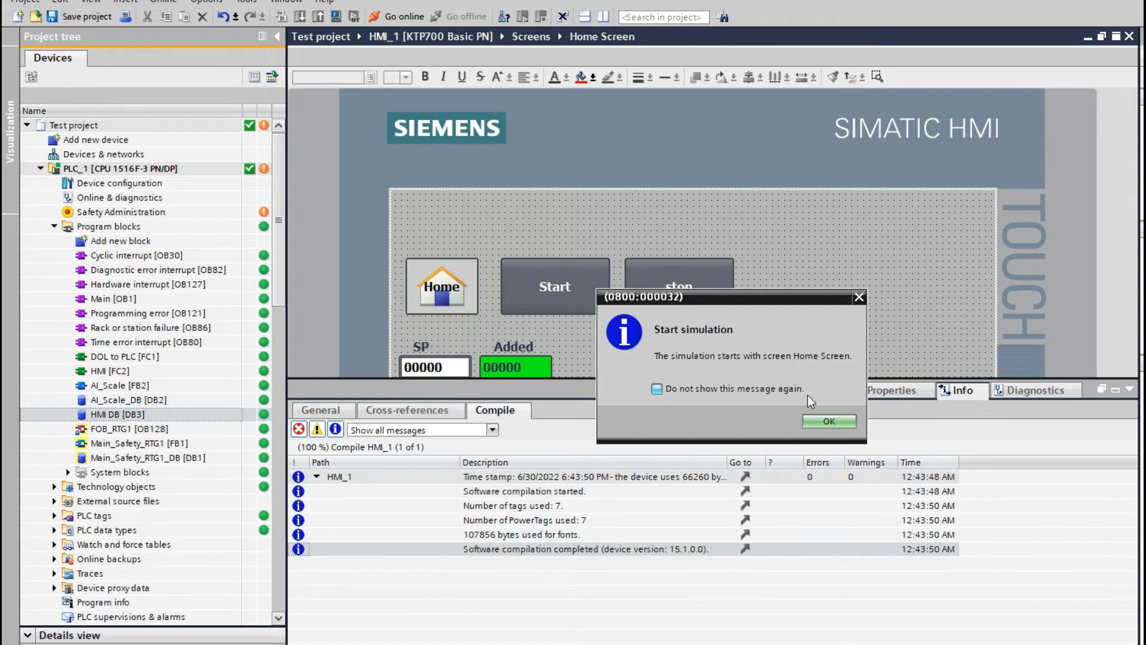
pyautogui.click(815, 425)
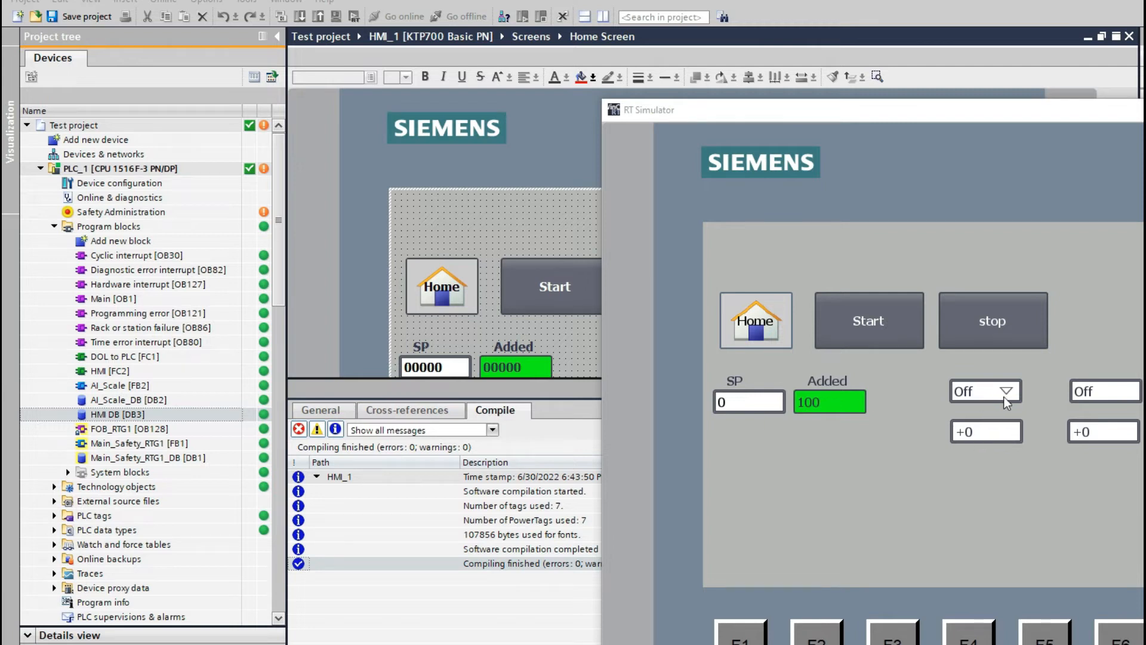
pyautogui.click(1009, 394)
pyautogui.click(972, 449)
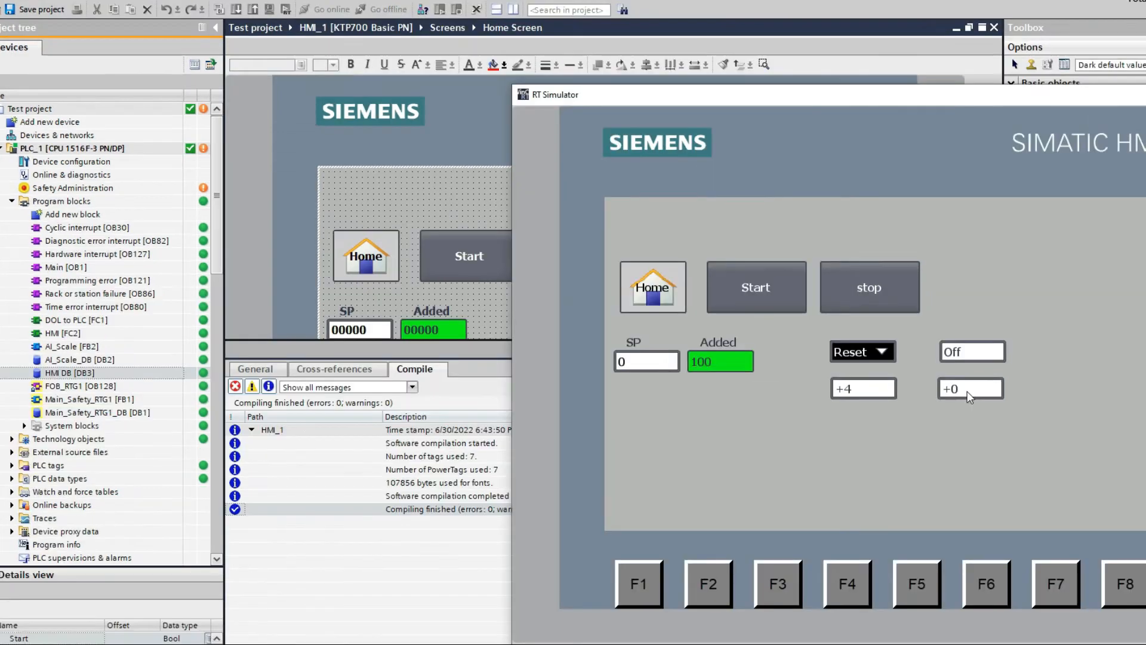
pyautogui.click(1094, 425)
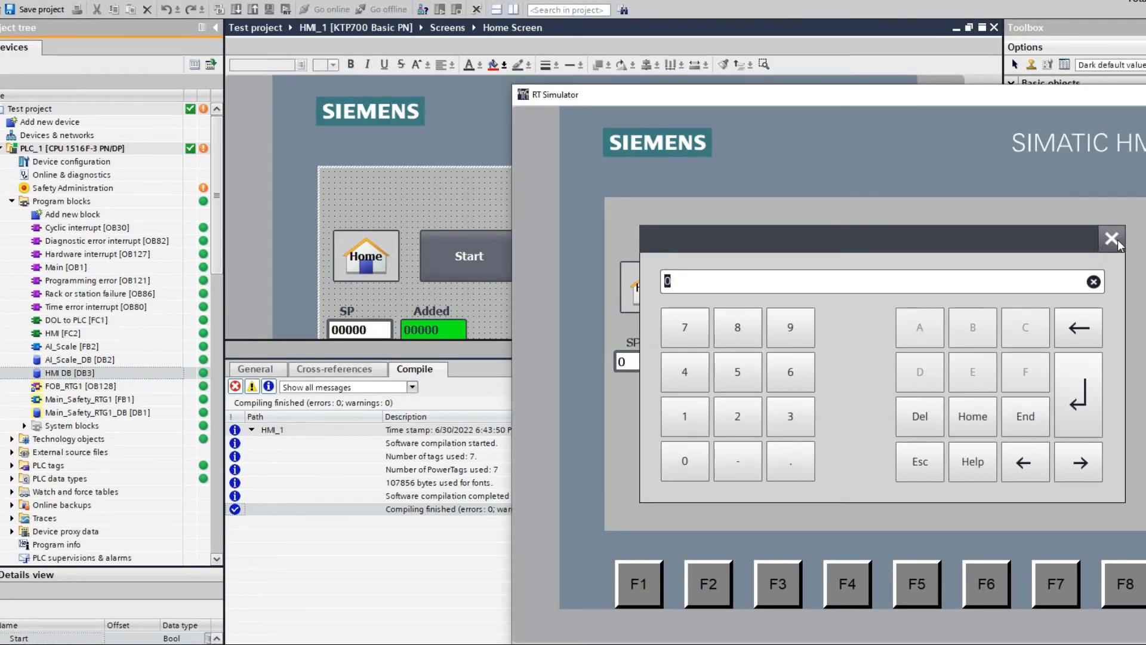
pyautogui.click(1101, 243)
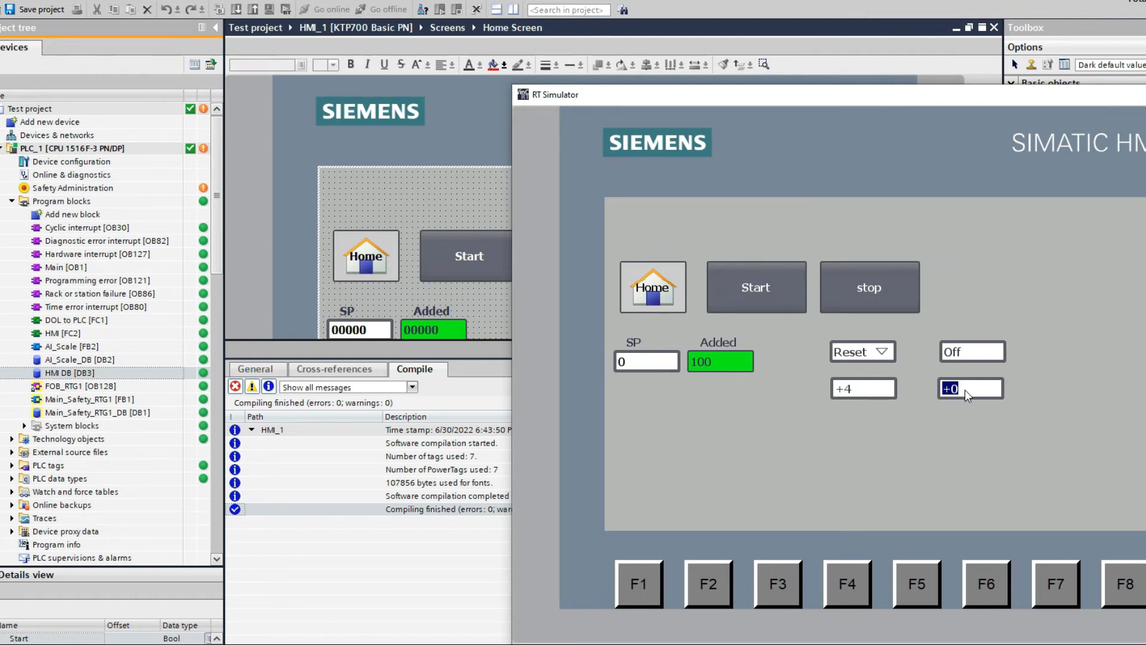
pyautogui.click(967, 389)
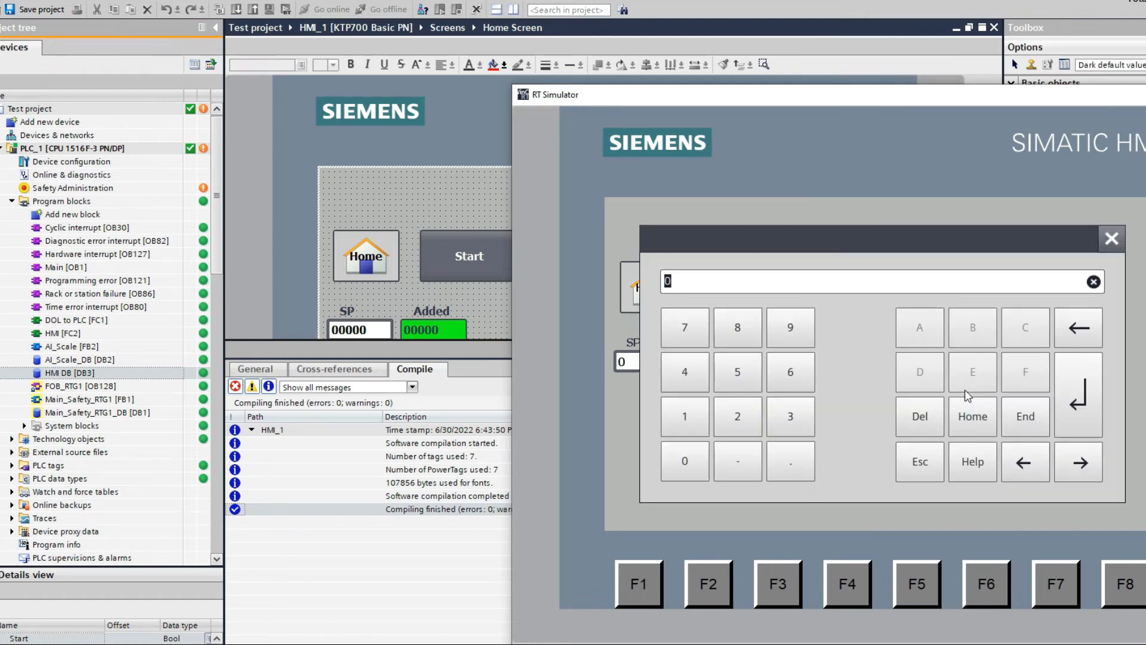
pyautogui.click(1111, 240)
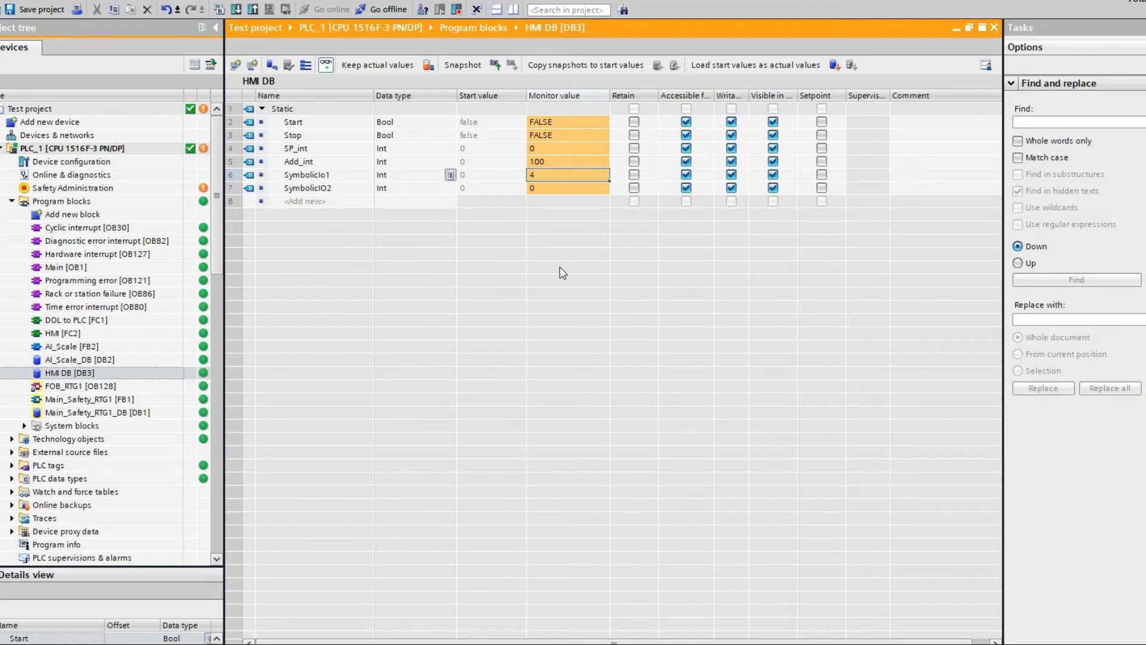
# Step: Modify the SymbolicIO2 monitor value in HMI DB to 2 and return to the RT Simulator
pyautogui.rightClick(555, 190)
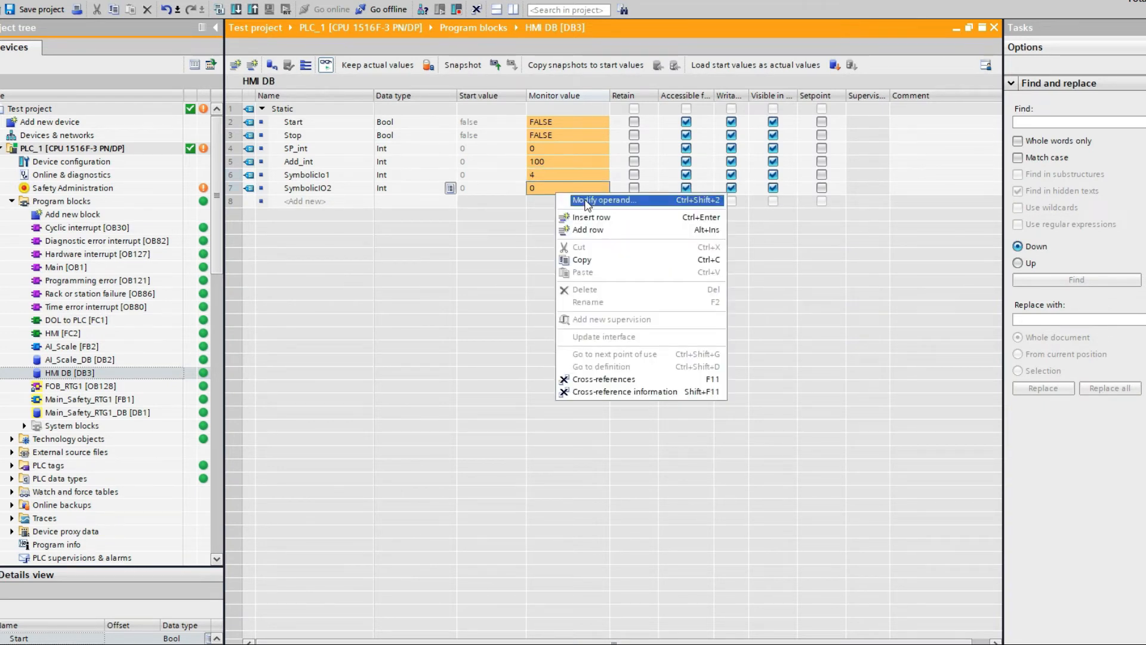
pyautogui.click(587, 201)
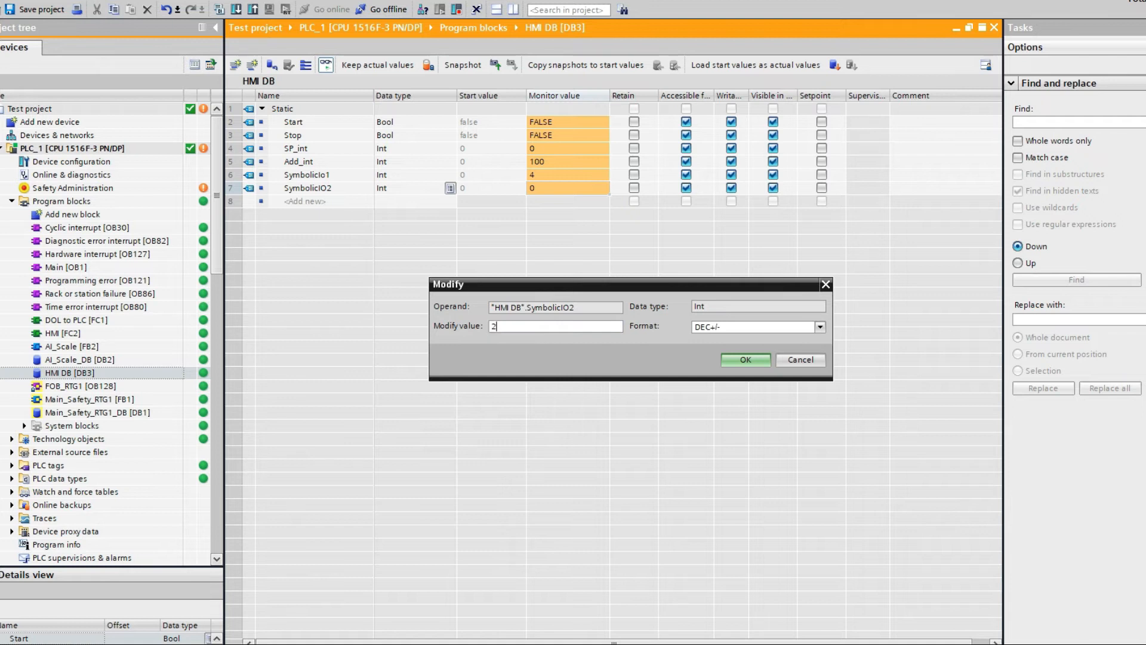
pyautogui.press('Escape')
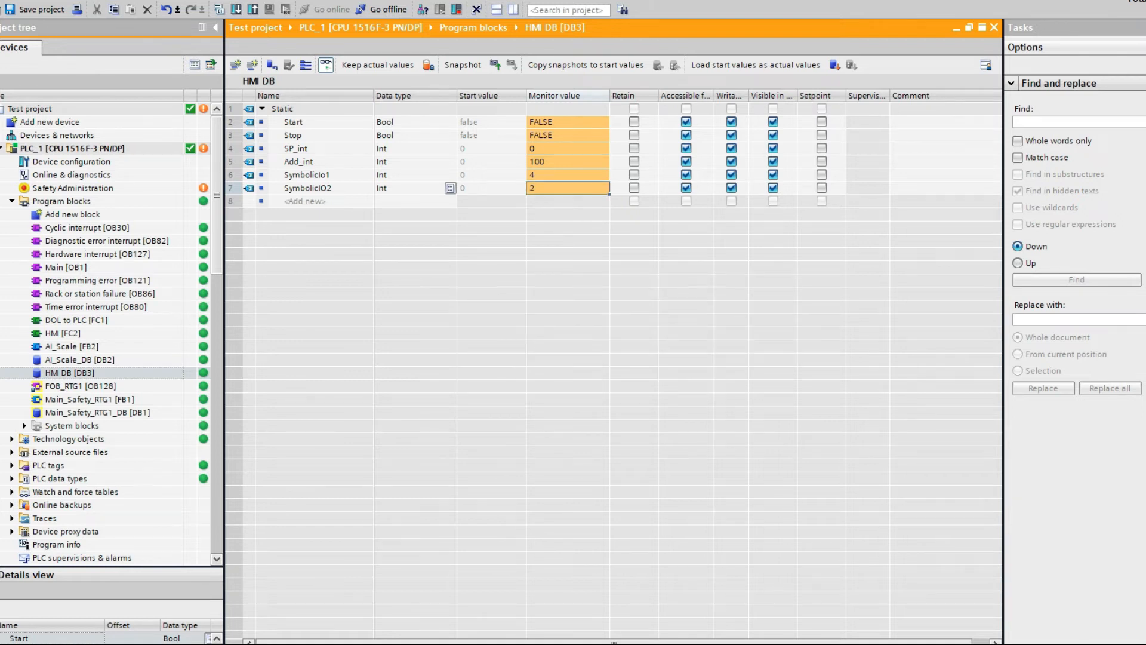
pyautogui.hotkey('alt', 'Tab')
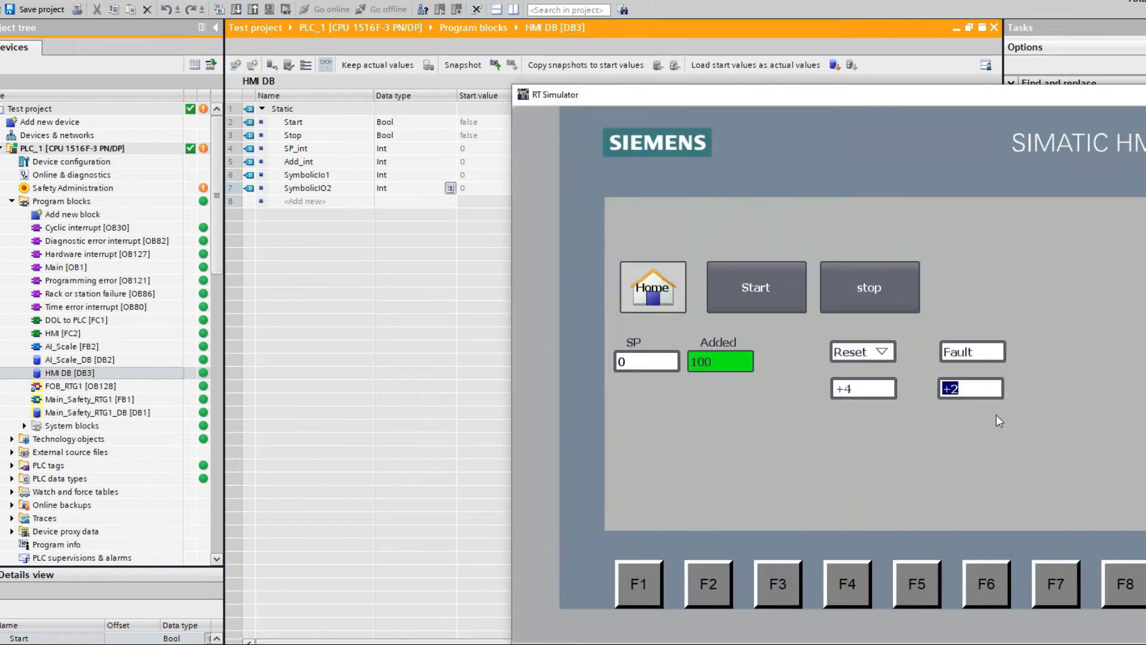
pyautogui.click(971, 392)
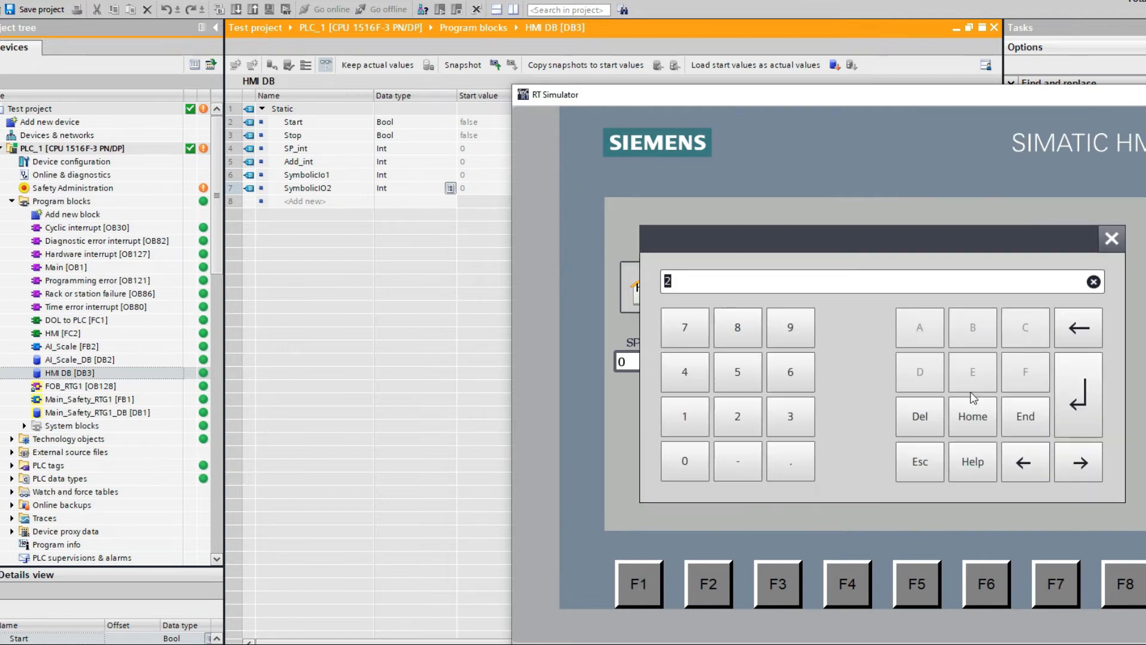
pyautogui.click(1110, 238)
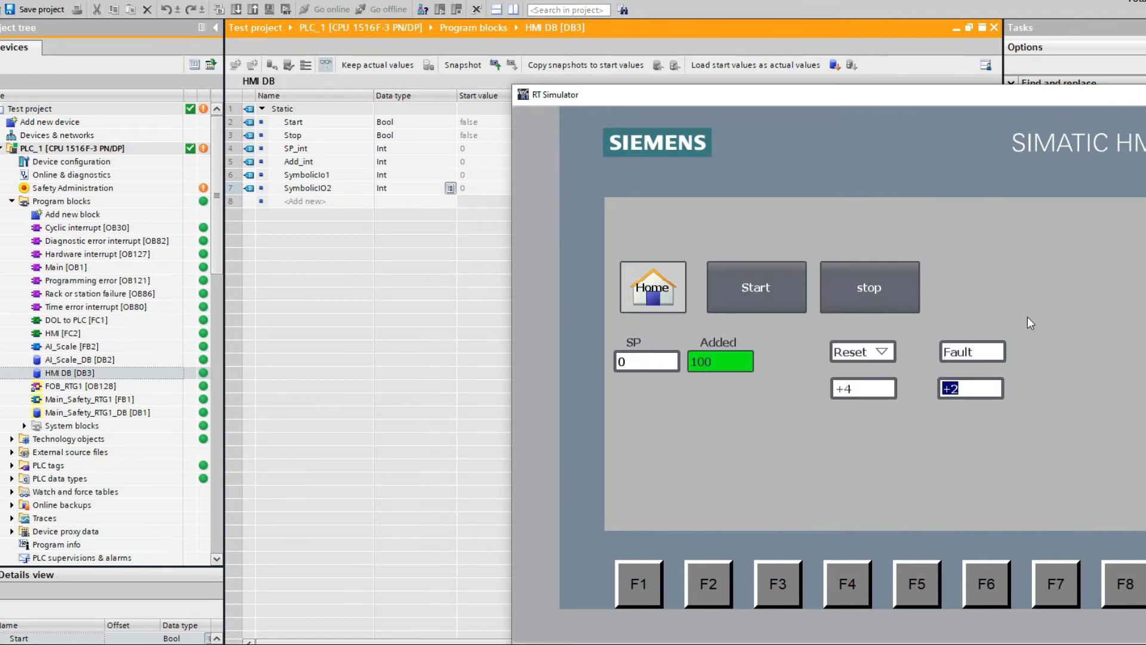
pyautogui.click(960, 392)
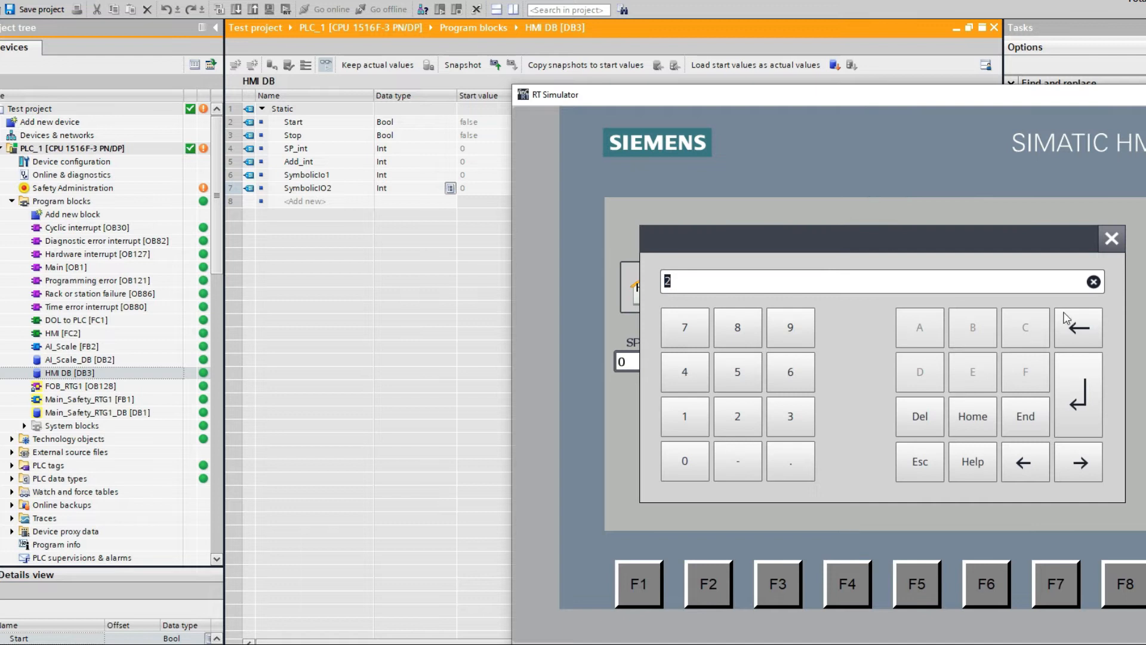
pyautogui.click(1112, 239)
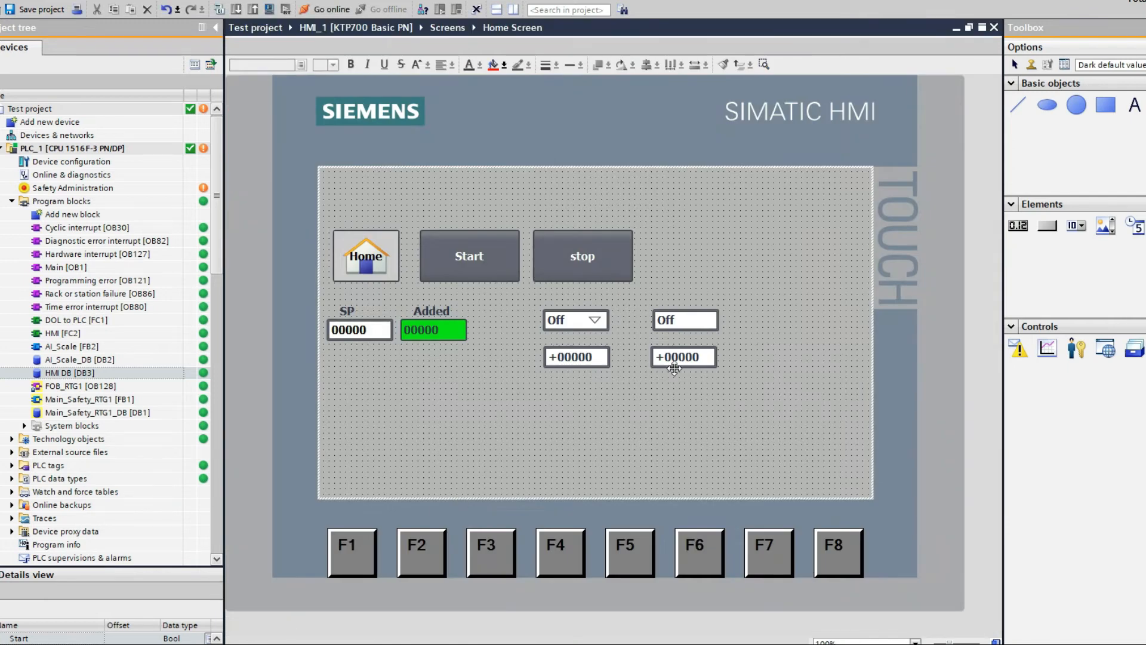
# Step: Check the properties of the numeric I/O field below the second symbolic I/O field, then return to the RT Simulator
pyautogui.click(676, 366)
pyautogui.rightClick(676, 366)
pyautogui.click(702, 578)
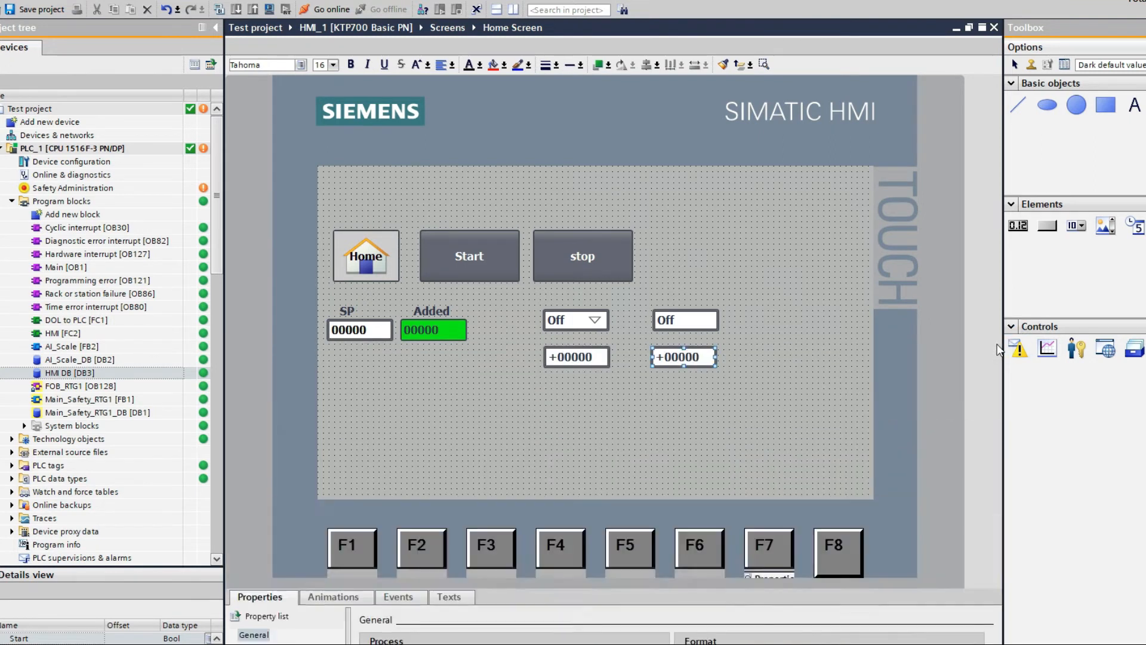
pyautogui.click(491, 644)
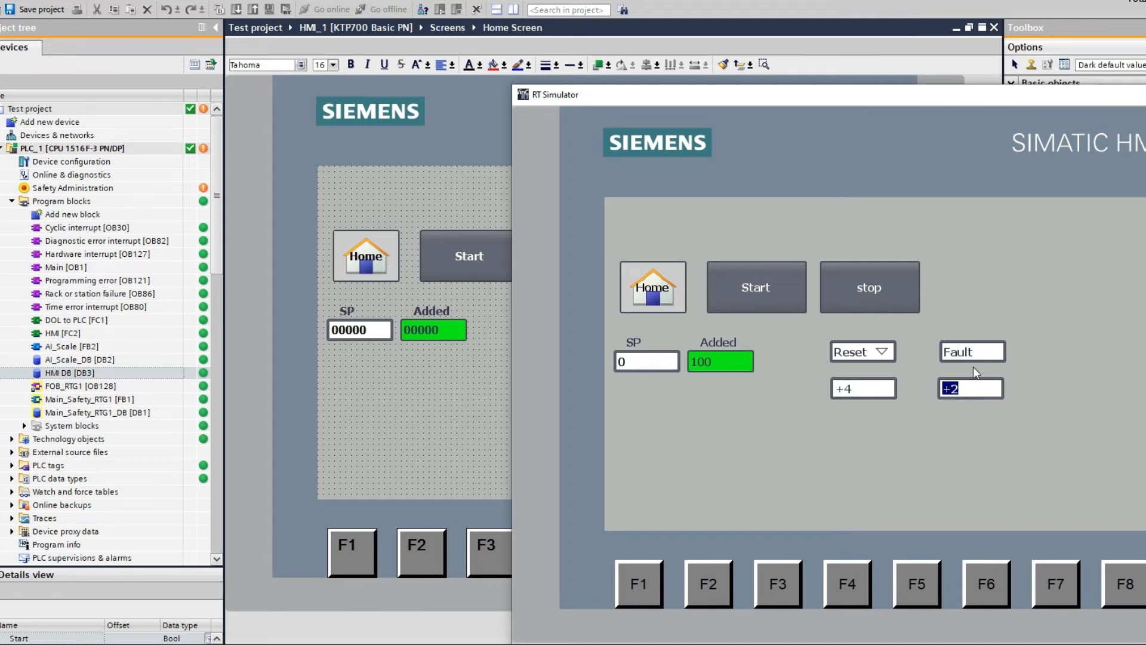
# Step: Enter 1 in the numeric I/O field below the second symbolic I/O field in the simulation
pyautogui.click(964, 393)
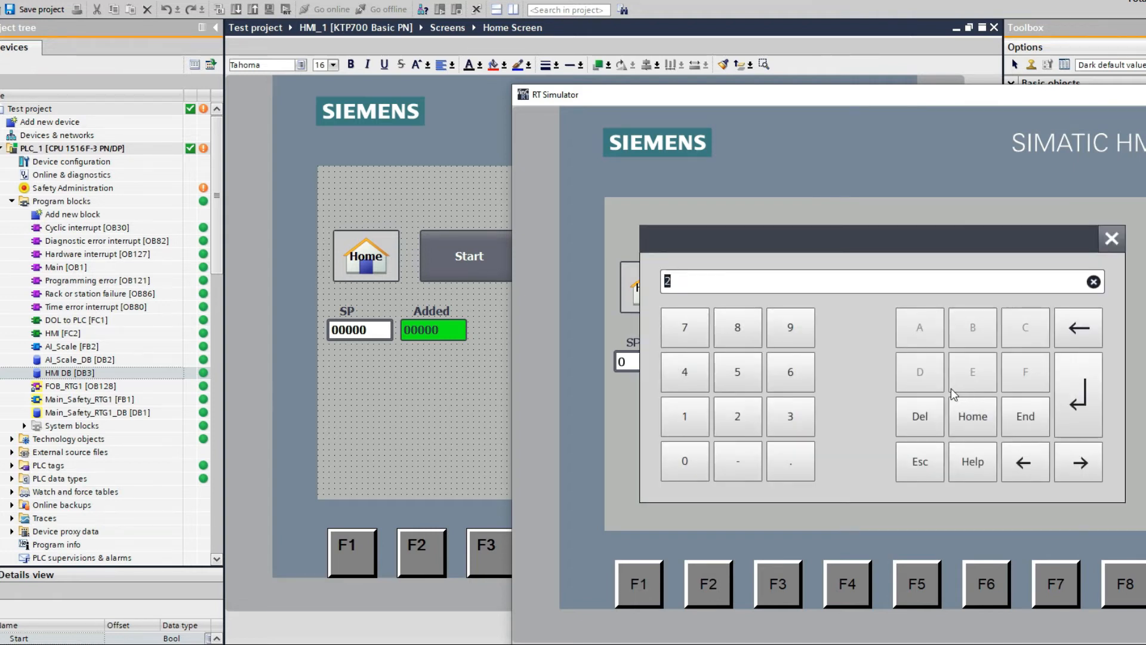
pyautogui.write('1')
pyautogui.press('Return')
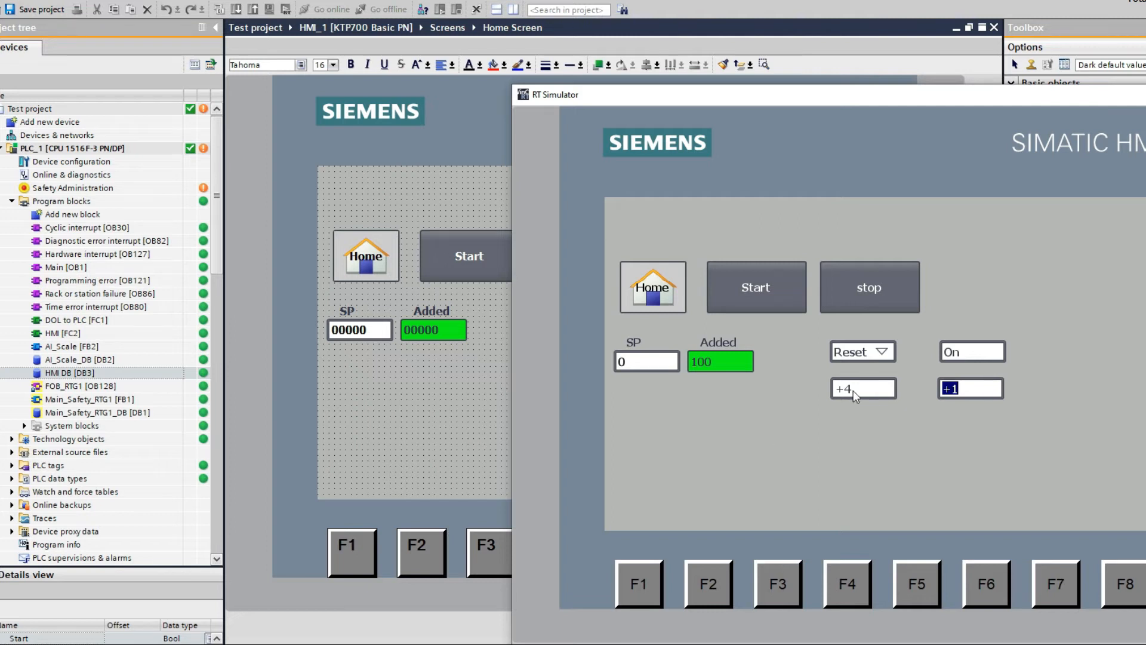
pyautogui.click(958, 388)
pyautogui.click(1111, 240)
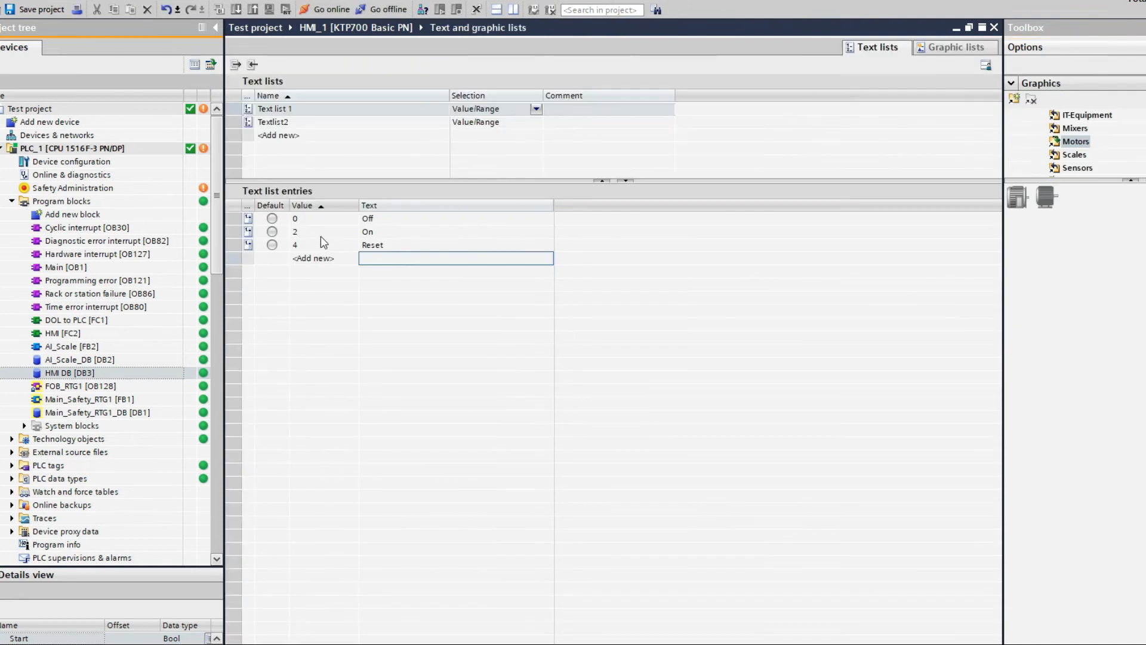
# Step: Change the Text list 1 values to ranges: 0 - 1 for Off, 2 - 3 for On and 4 - 6 for Reset
pyautogui.click(313, 214)
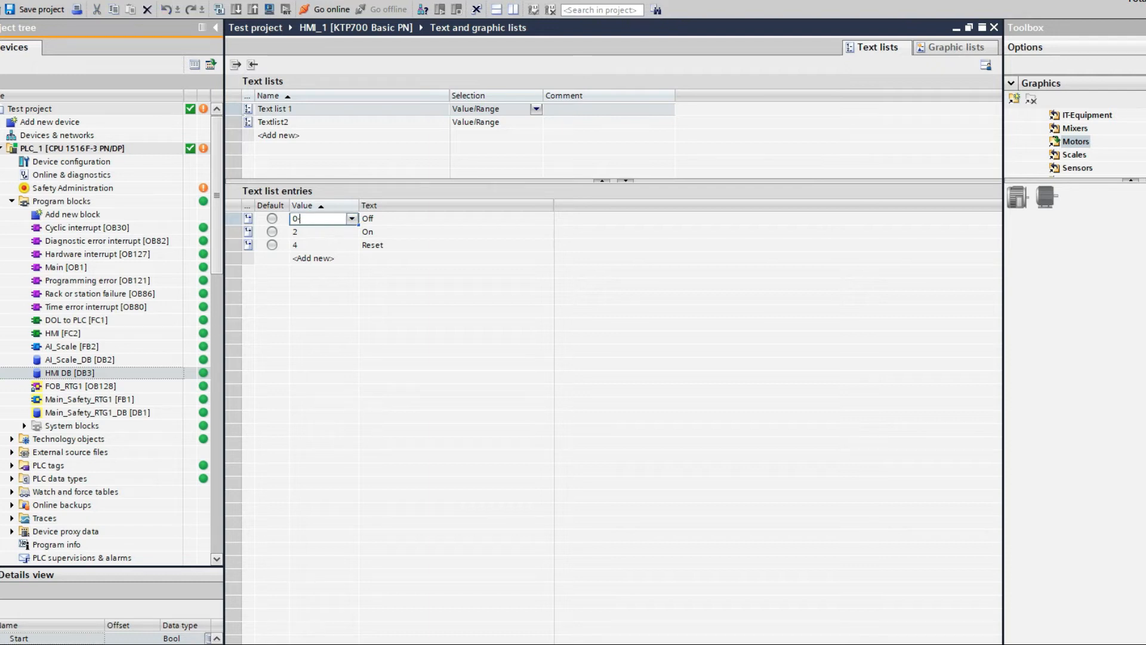
pyautogui.write('1')
pyautogui.press('Return')
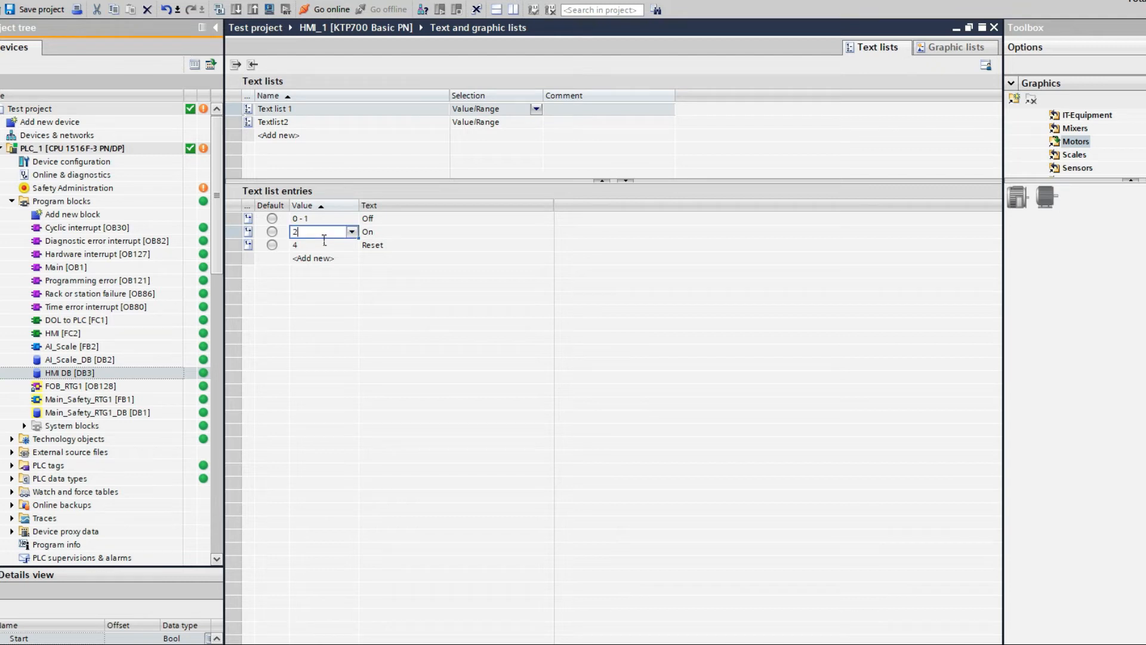
pyautogui.write('-3')
pyautogui.press('Return')
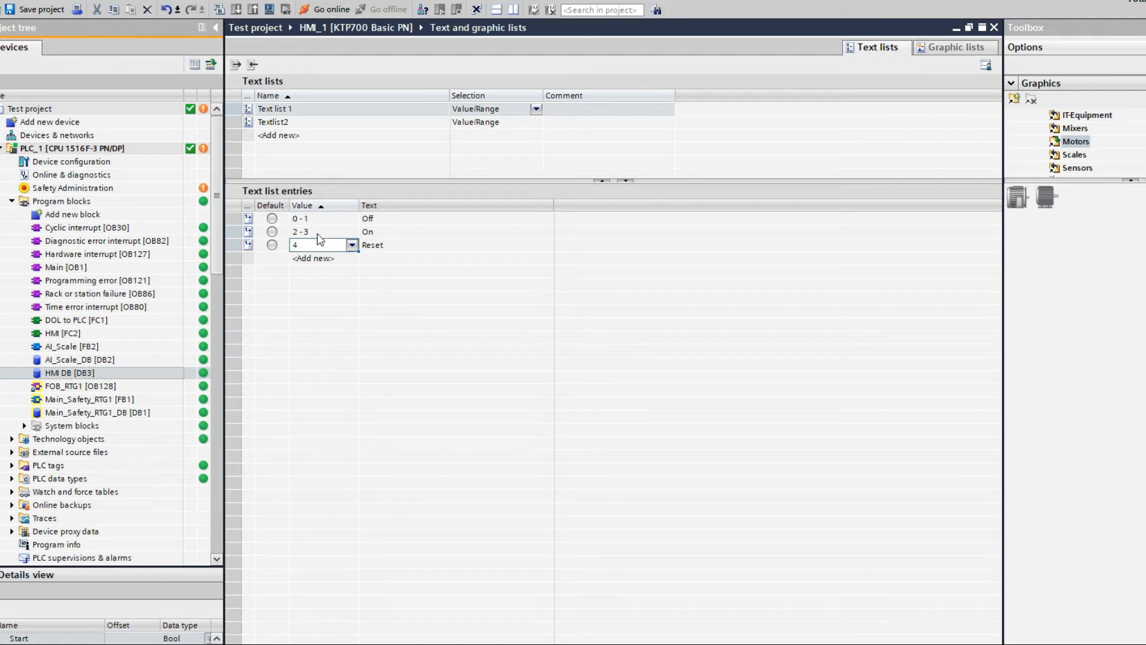
pyautogui.click(324, 249)
pyautogui.write('- 6')
# Step: Change the Textlist2 values to ranges: 0 - 2 for Off, 3 - 6 for On and 7 - 10 for Fault
pyautogui.click(296, 122)
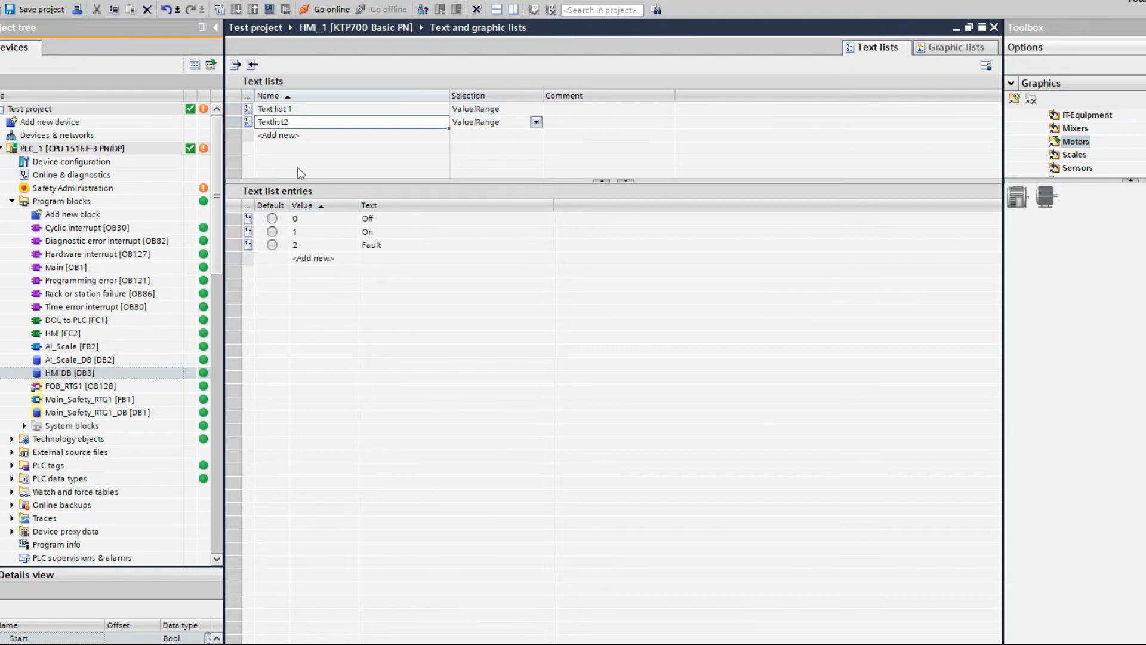
pyautogui.click(315, 221)
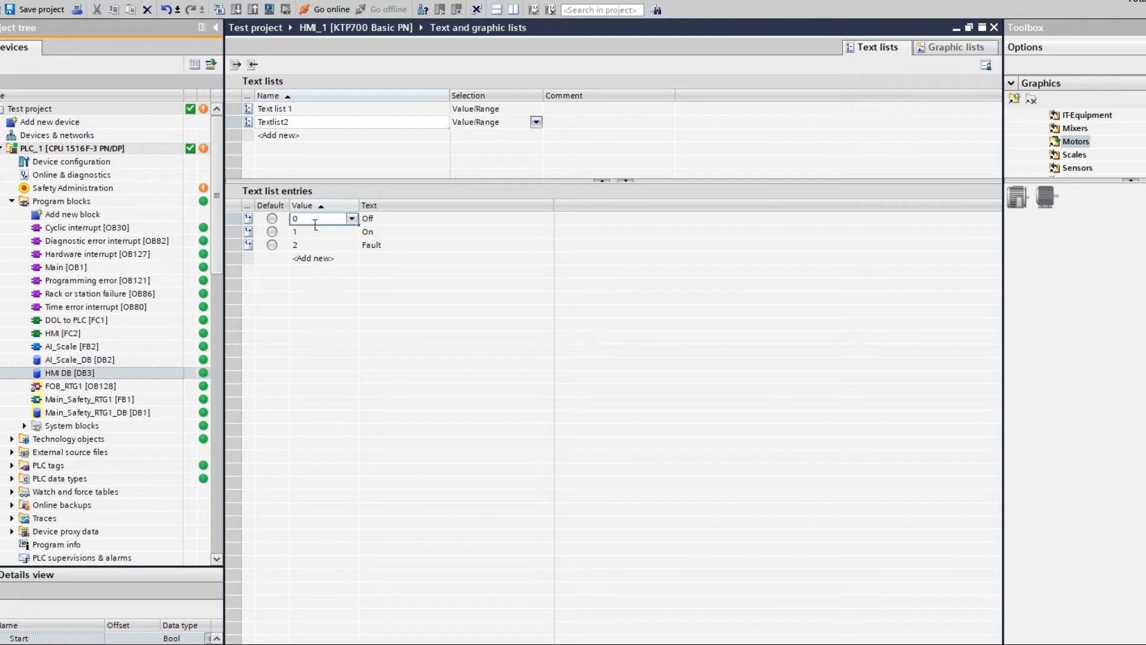
pyautogui.write('- 2')
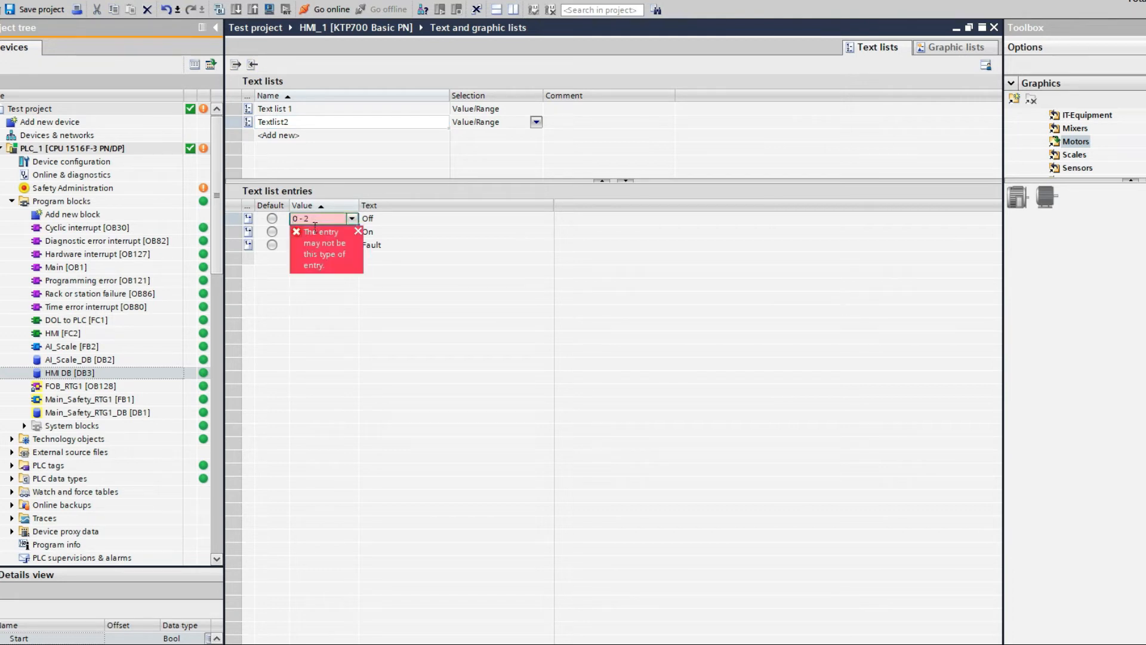
pyautogui.press('Return')
pyautogui.click(343, 233)
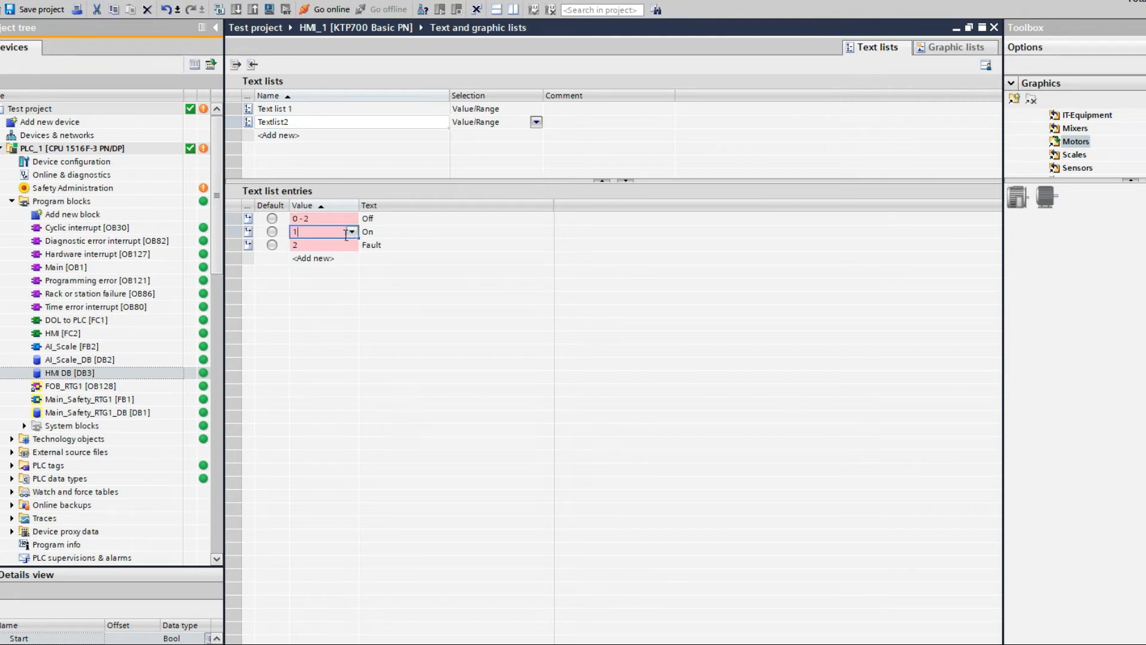
pyautogui.moveTo(346, 235); pyautogui.dragTo(171, 242)
pyautogui.write('3 ')
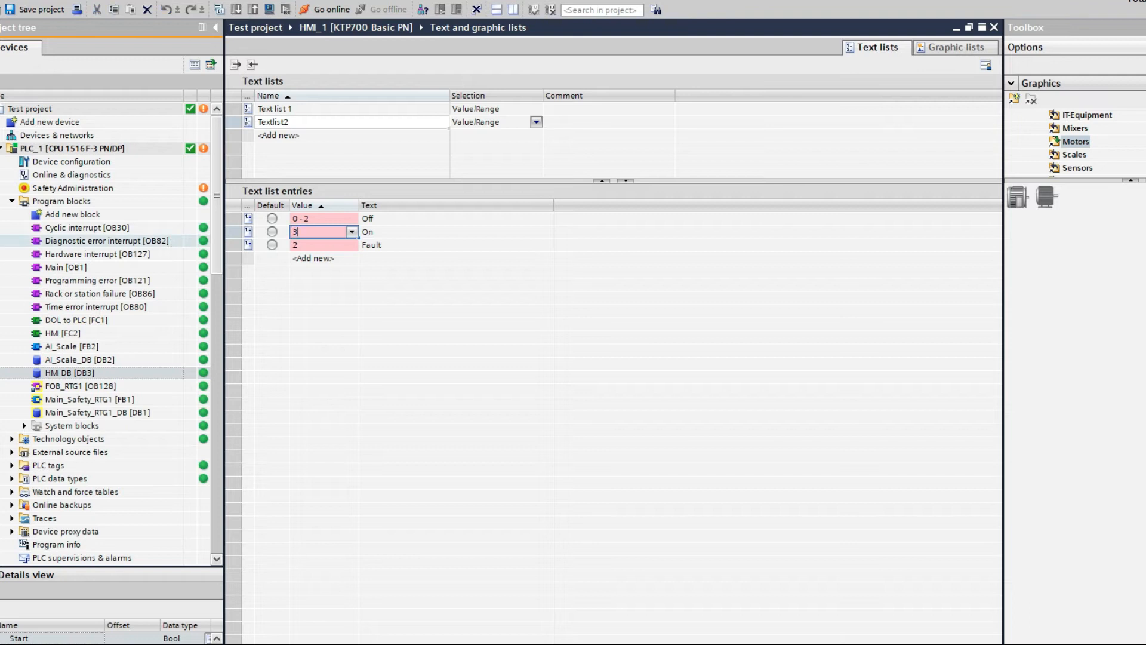
pyautogui.write('- 6')
pyautogui.press('Return')
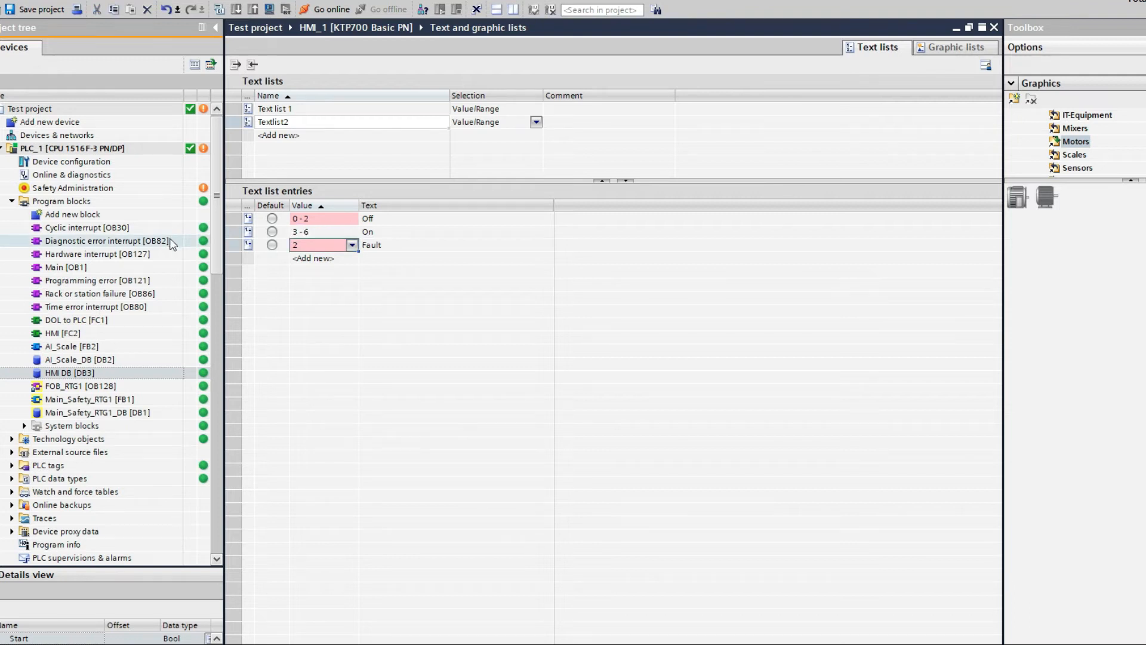
pyautogui.doubleClick(305, 250)
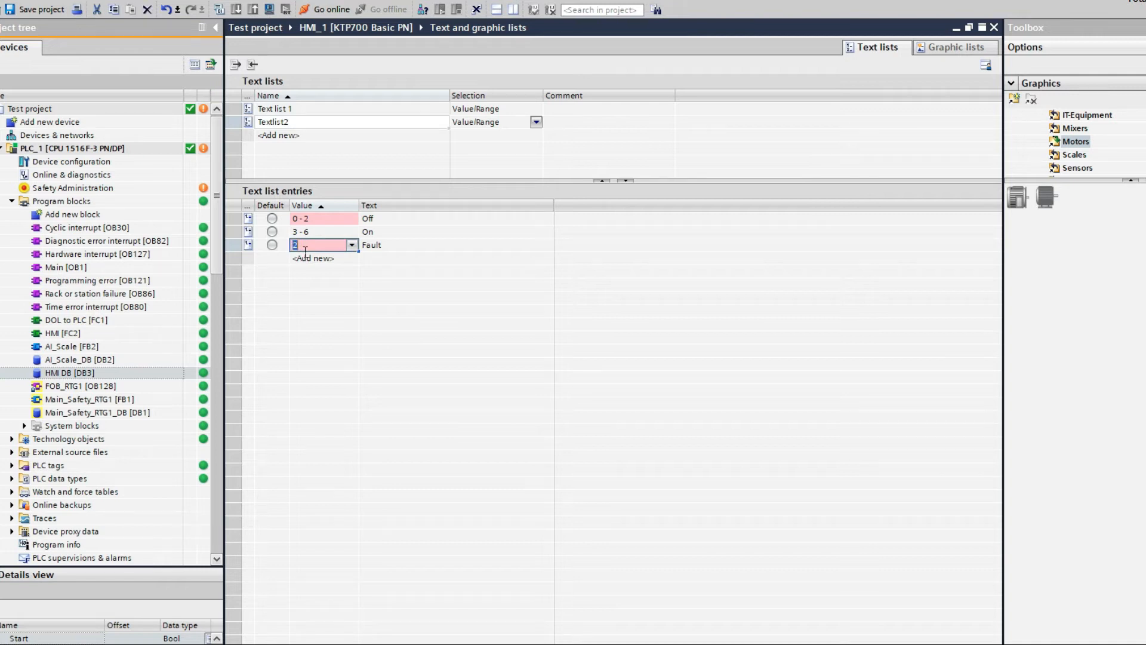
pyautogui.write('7 - 10')
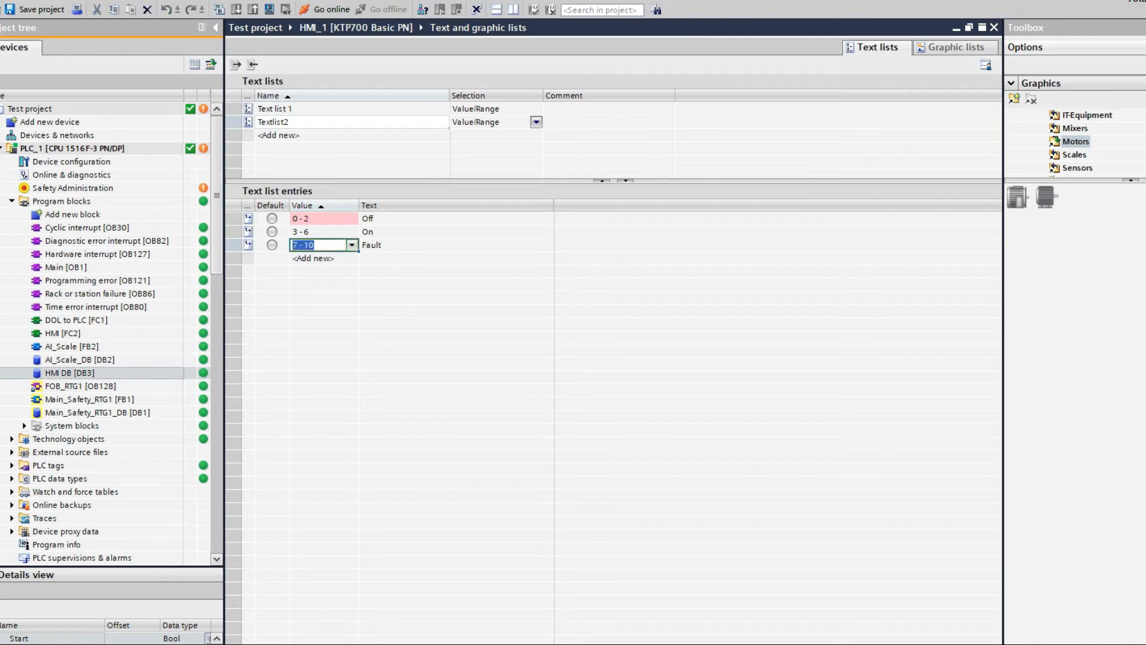
pyautogui.press('Return')
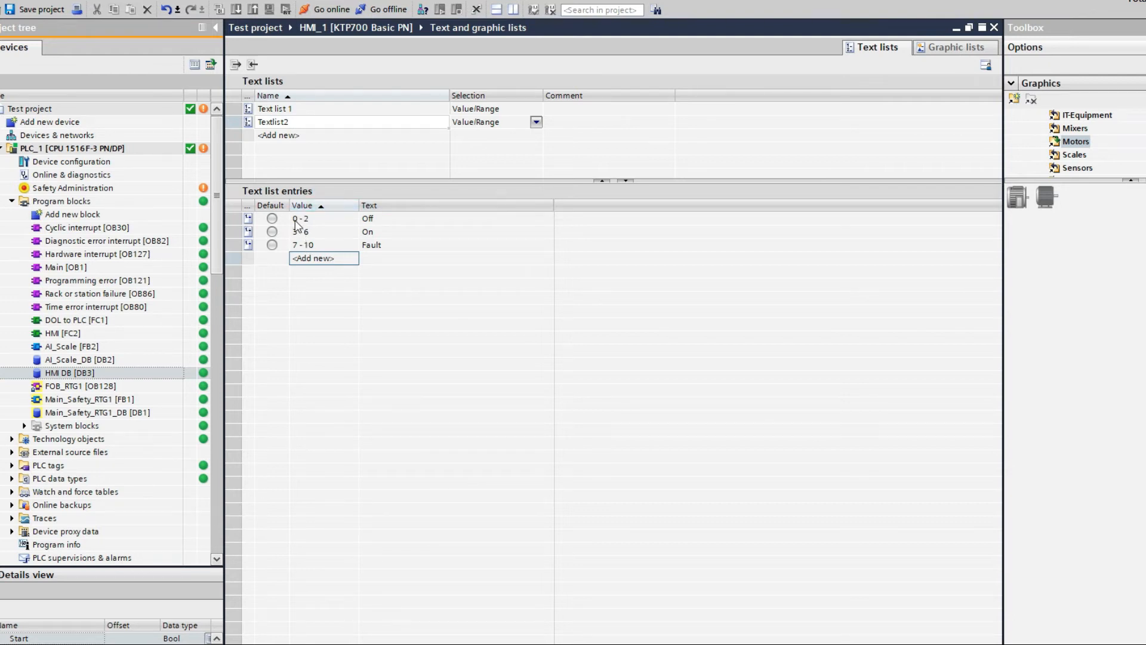
pyautogui.click(305, 218)
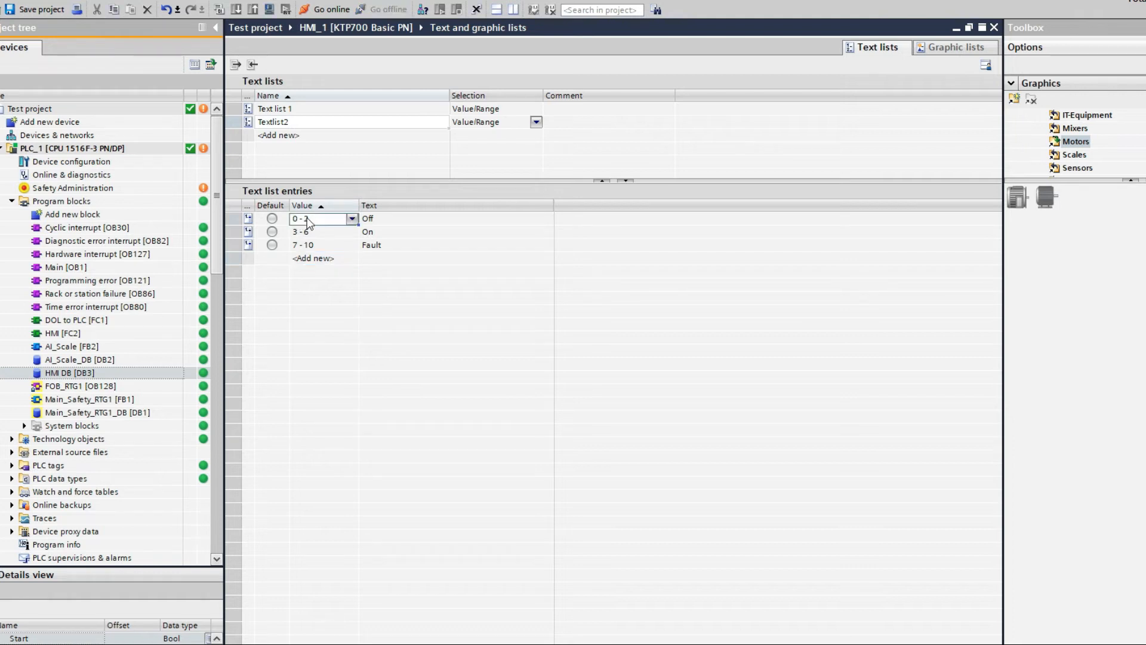
pyautogui.click(291, 110)
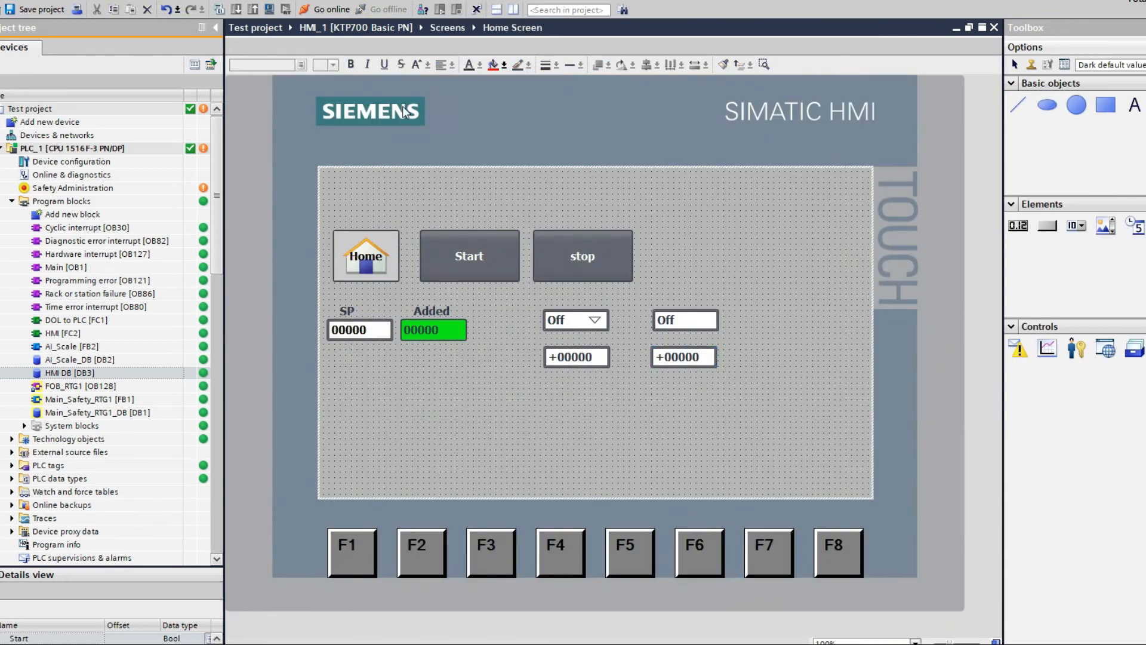
# Step: Start the HMI simulation from the Home Screen and select On in the first symbolic I/O field
pyautogui.click(269, 9)
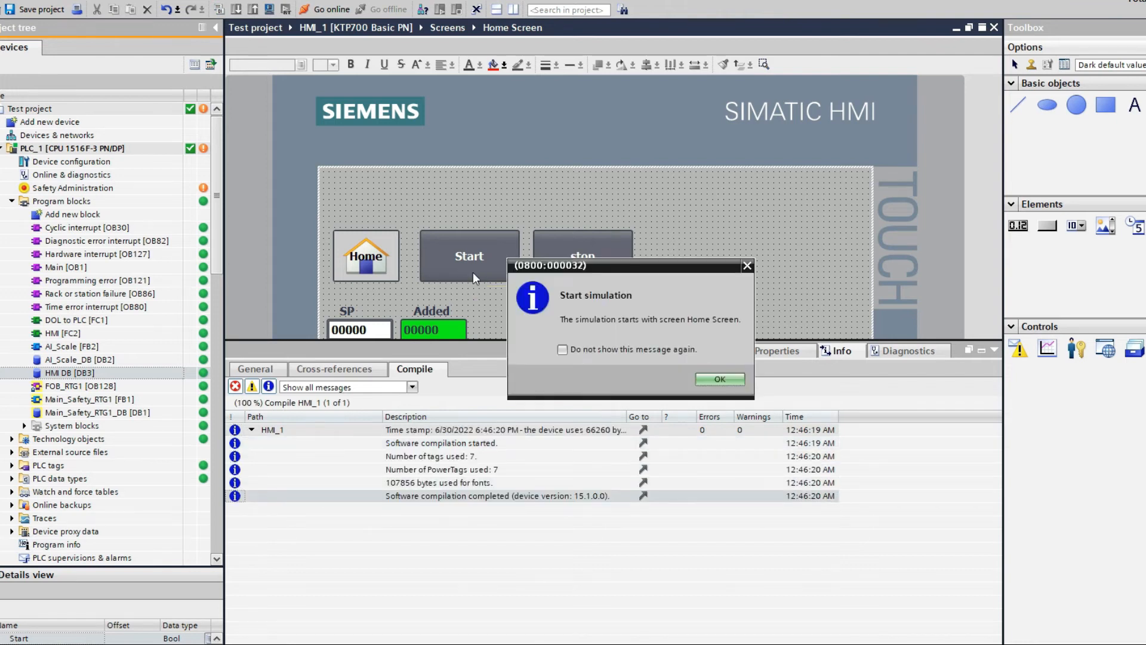
pyautogui.click(721, 380)
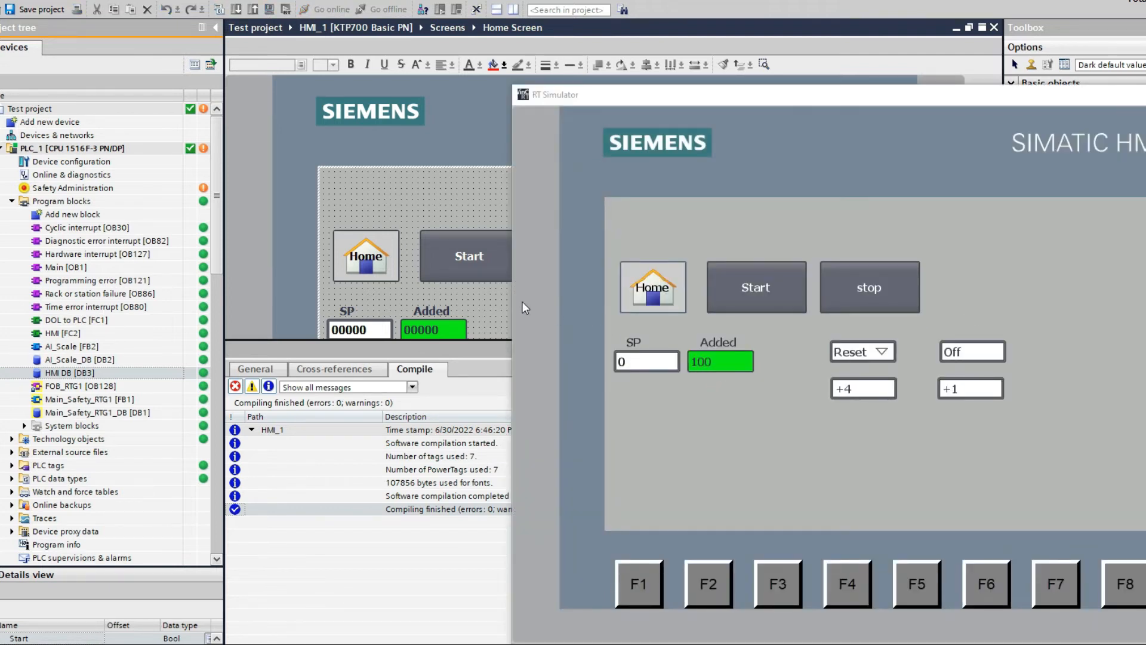
pyautogui.click(480, 313)
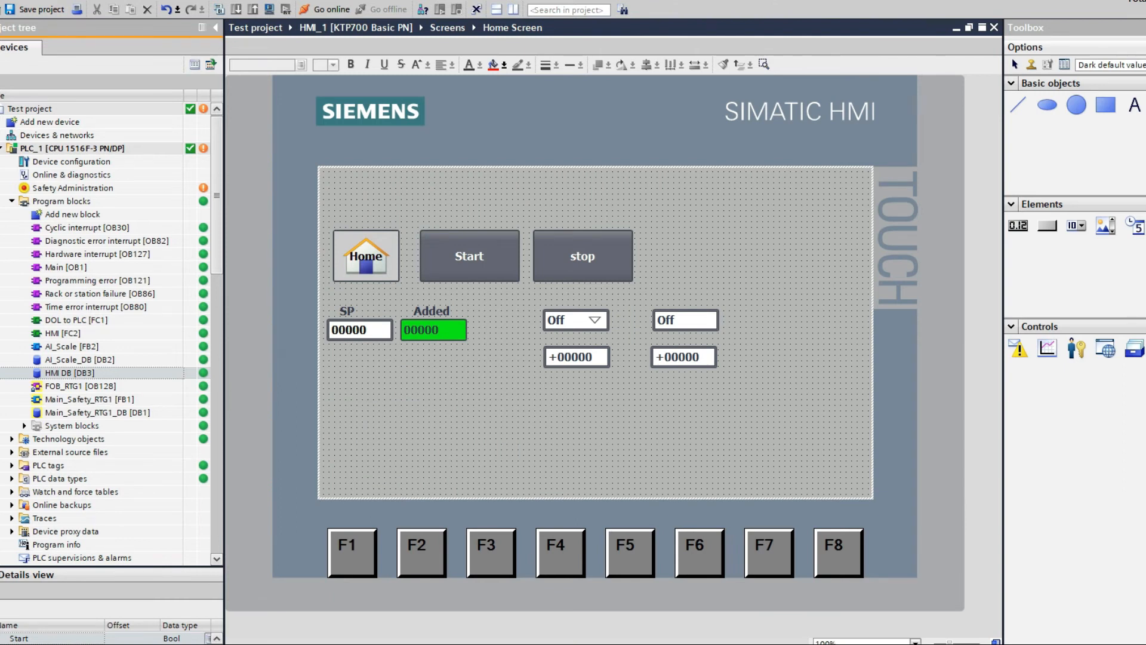
pyautogui.click(573, 644)
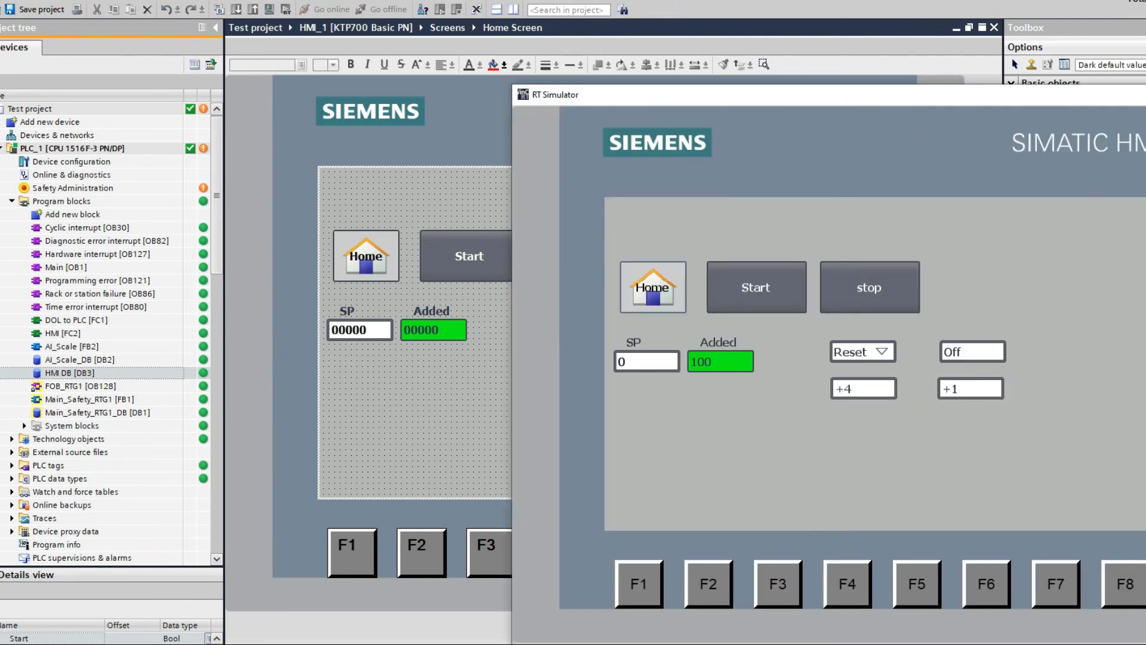
pyautogui.click(882, 356)
pyautogui.click(851, 387)
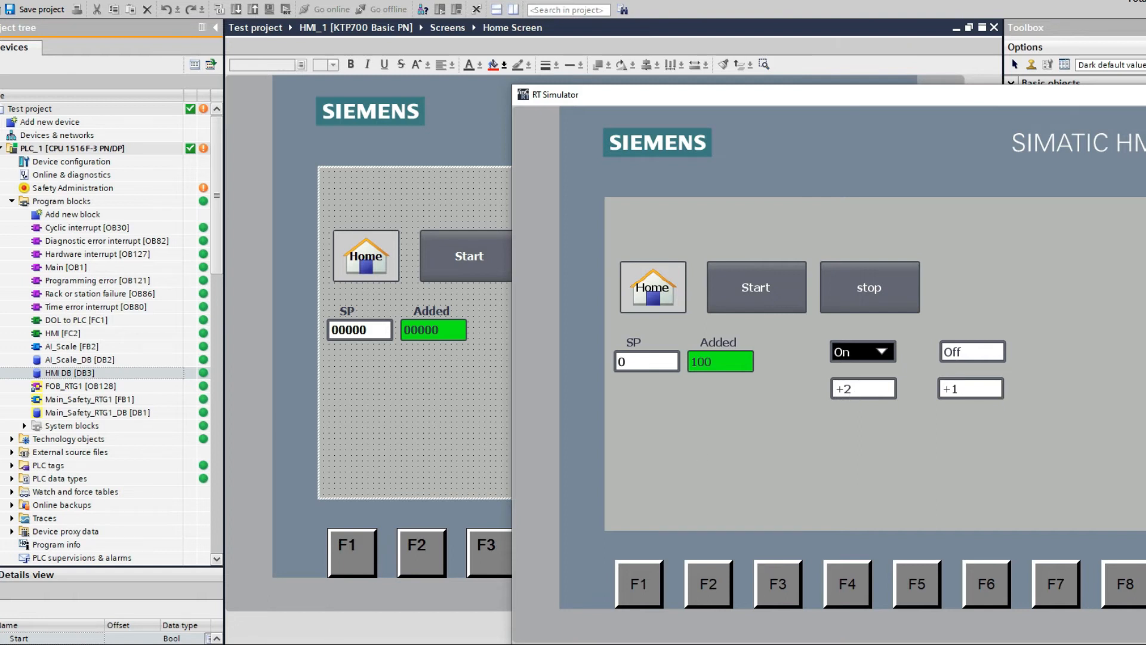
# Step: Show the Text list 1 entries beside the RT Simulator to compare their value ranges with the simulation
pyautogui.click(323, 644)
pyautogui.click(537, 644)
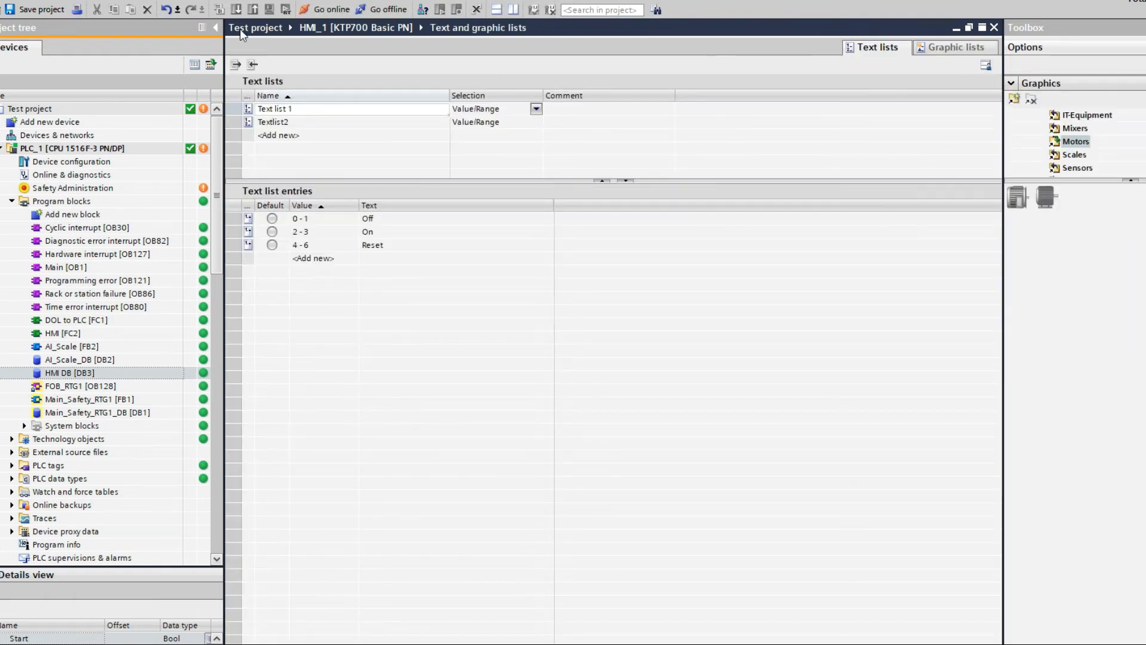
pyautogui.click(218, 27)
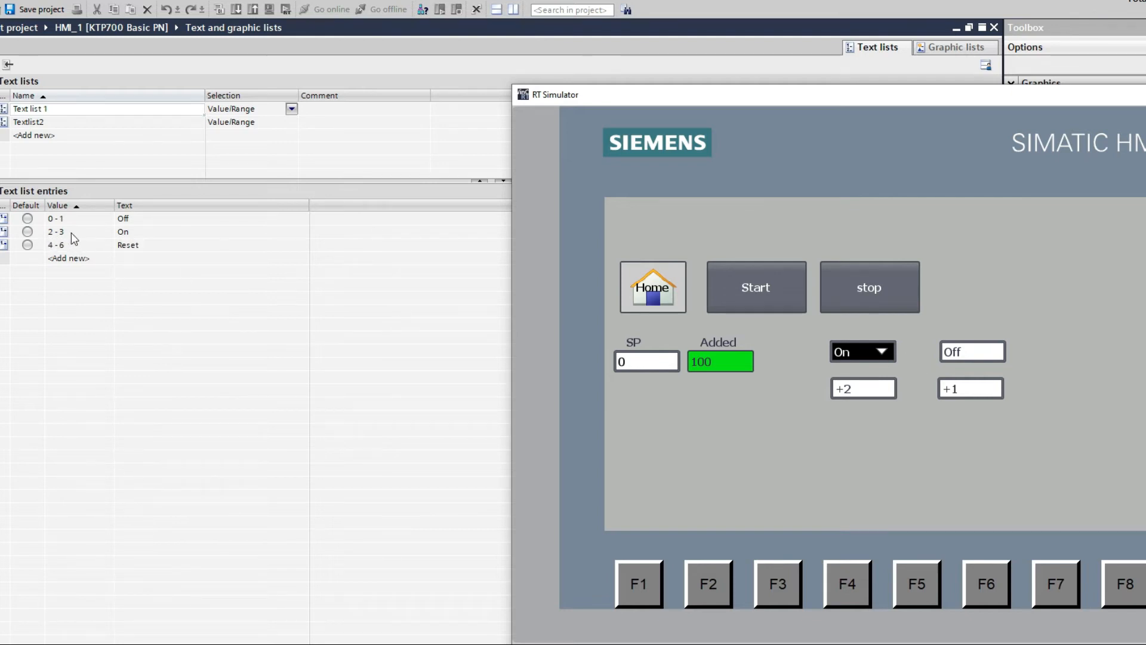
# Step: Select Off and then Reset in the first symbolic I/O field of the simulation, checking against the Text list 1 ranges
pyautogui.click(882, 352)
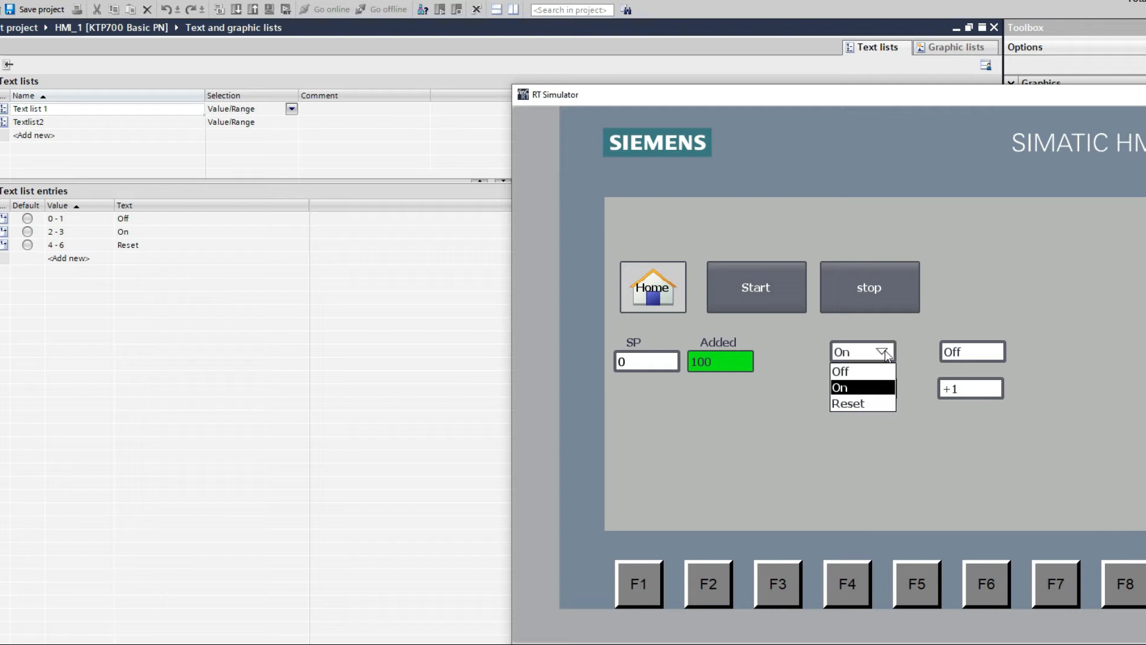
pyautogui.click(860, 371)
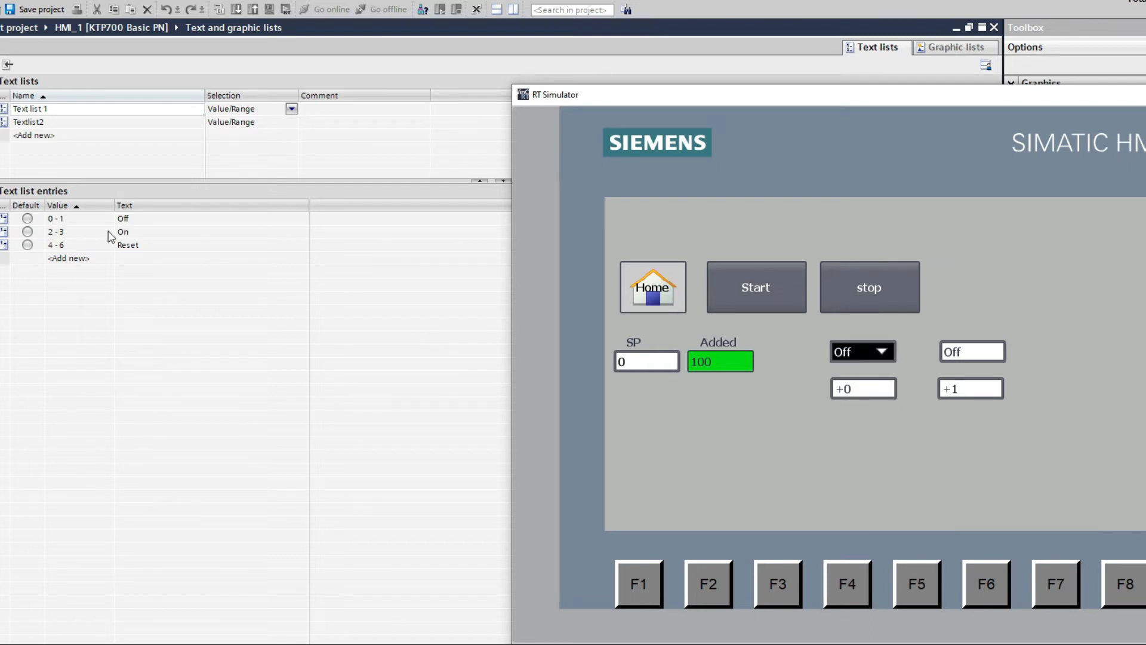
pyautogui.click(54, 221)
pyautogui.click(882, 352)
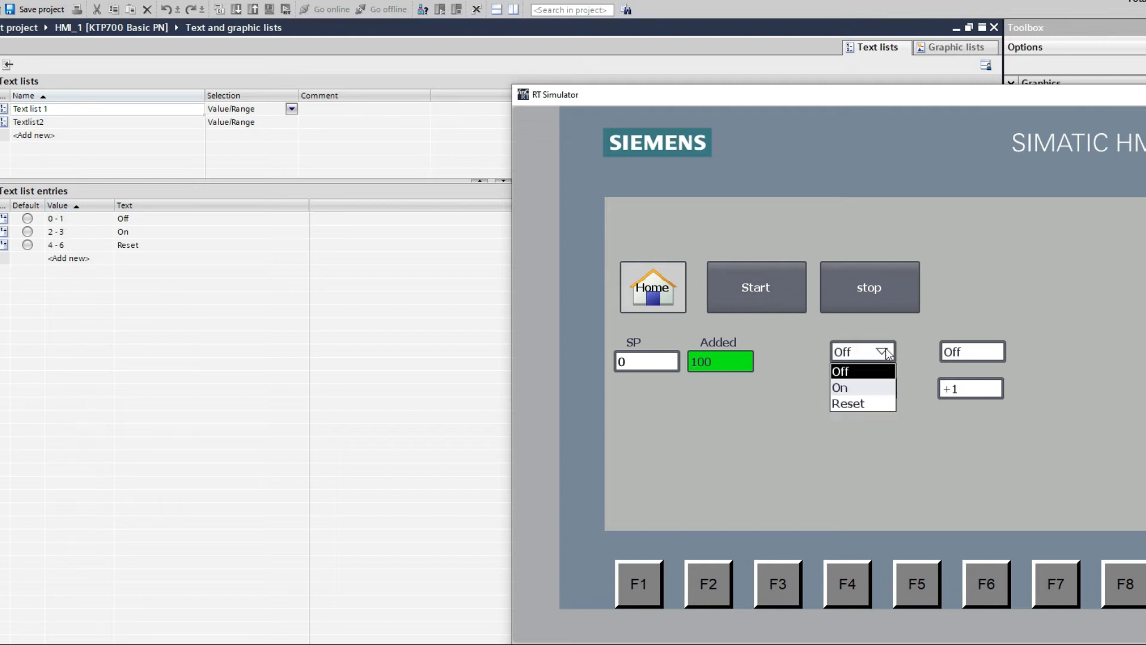
pyautogui.click(863, 401)
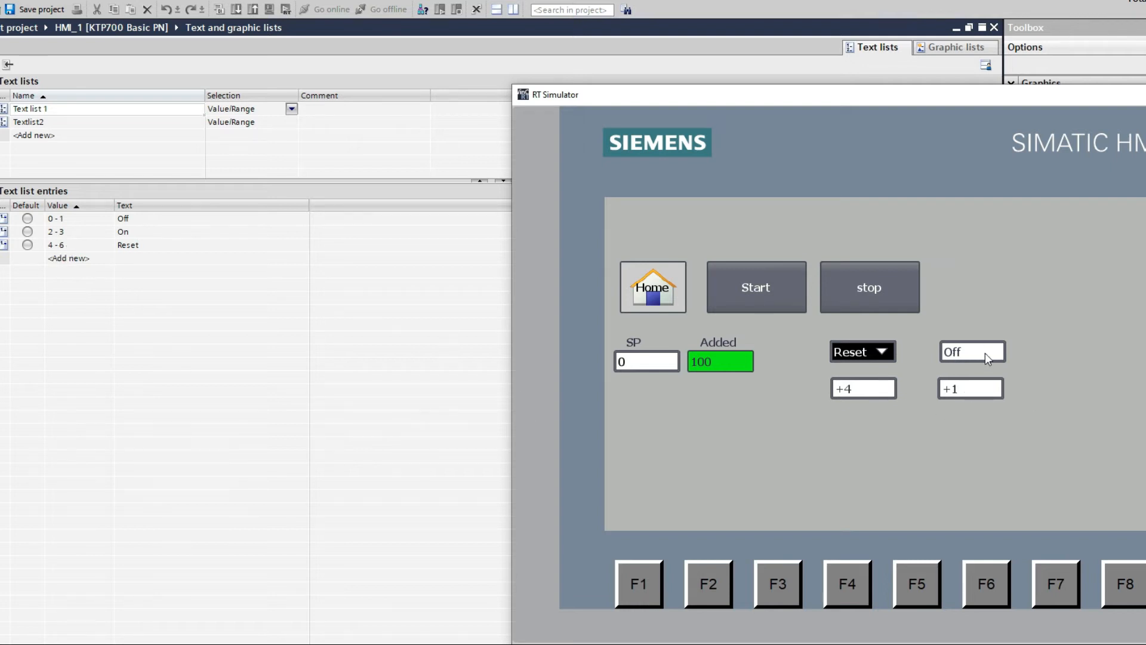
# Step: Show the Textlist2 entries beside the RT Simulator and close the numeric keypad without entering a value
pyautogui.click(955, 391)
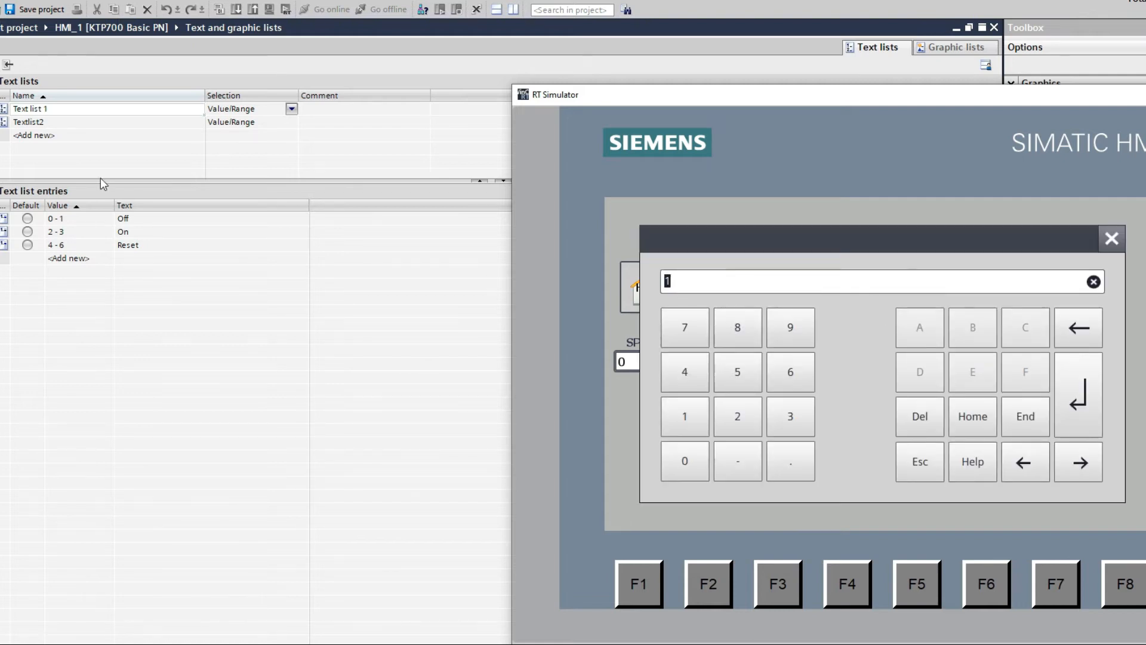
pyautogui.click(38, 133)
pyautogui.click(38, 122)
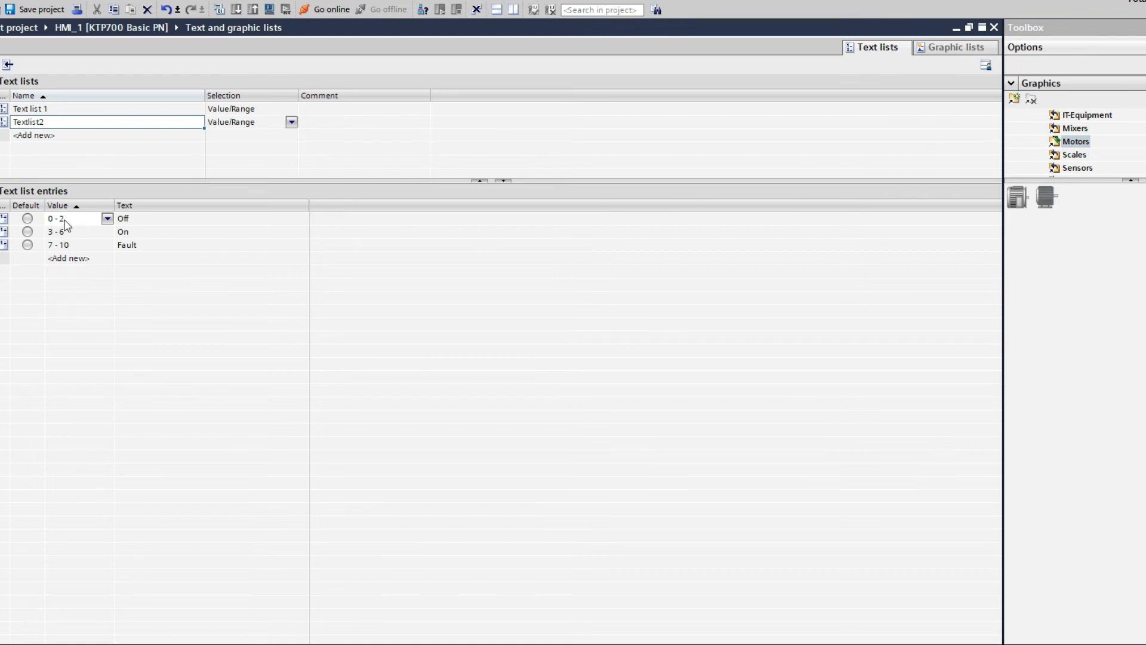
pyautogui.click(435, 644)
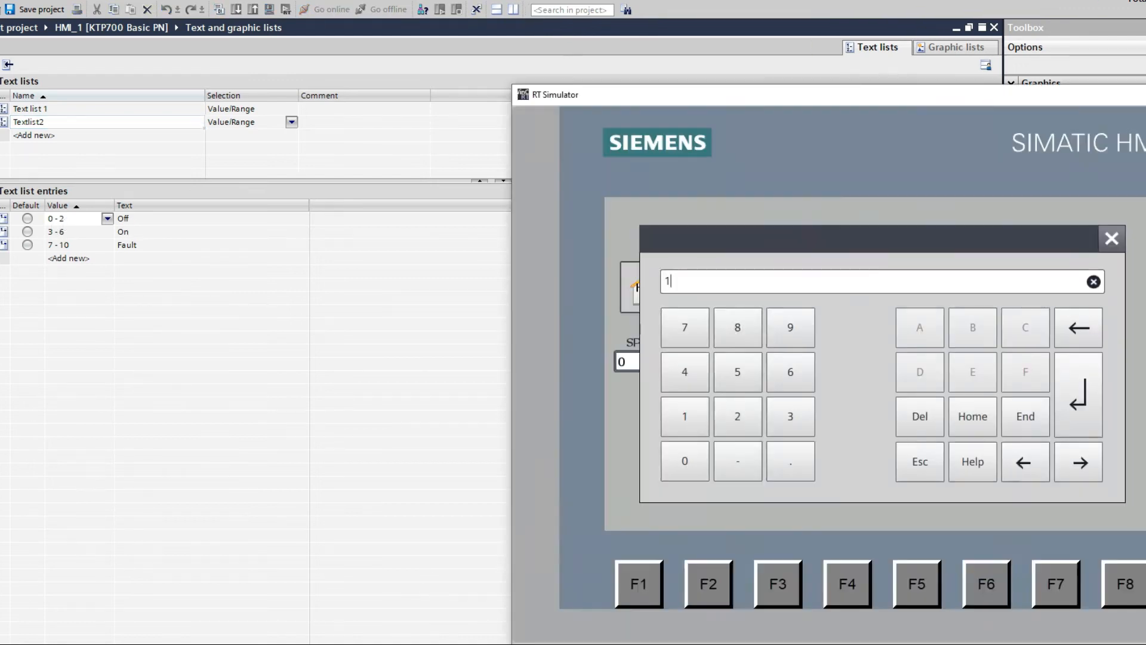
pyautogui.click(1121, 240)
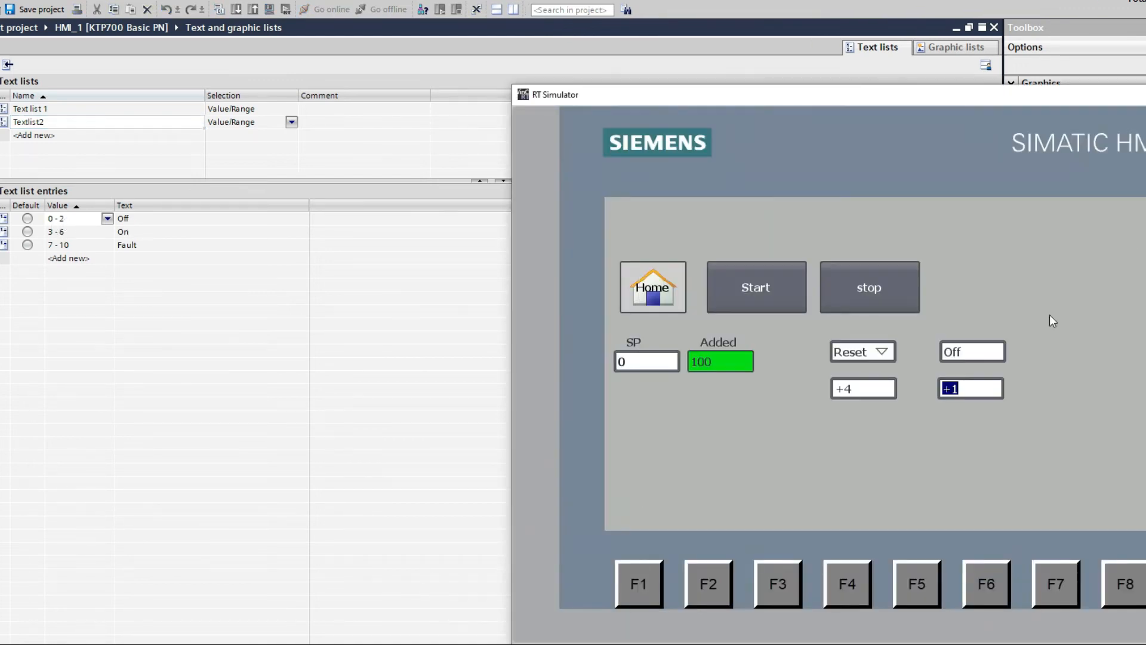
# Step: Enter 0 and then 2 in the numeric I/O field below the second symbolic I/O field in the simulation
pyautogui.click(964, 390)
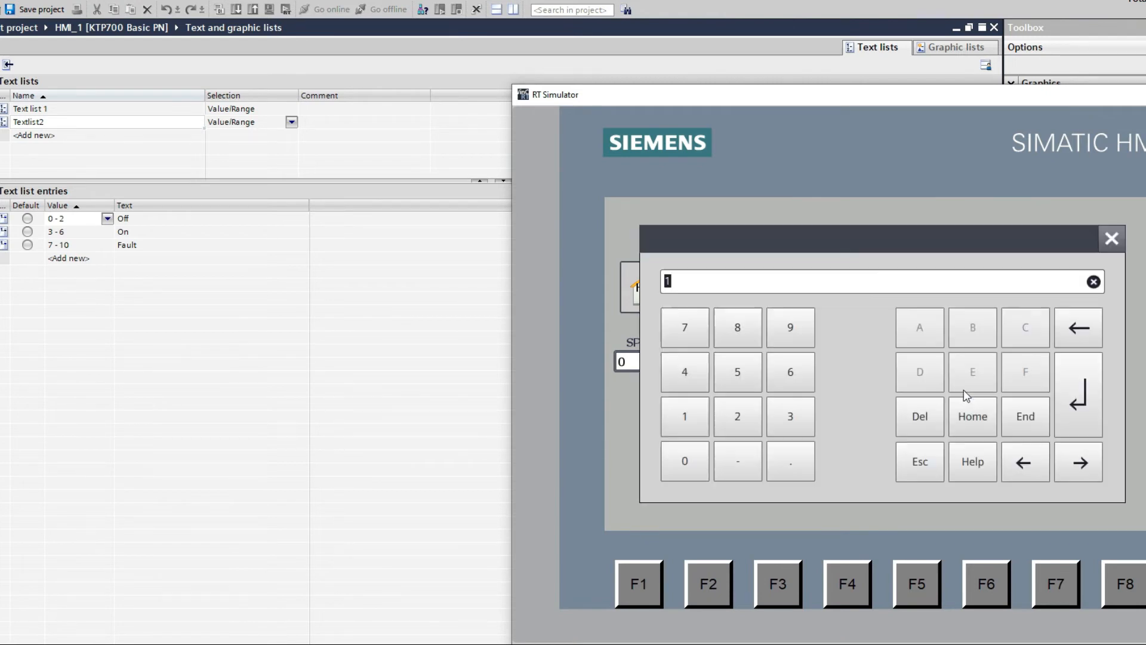
pyautogui.click(1115, 240)
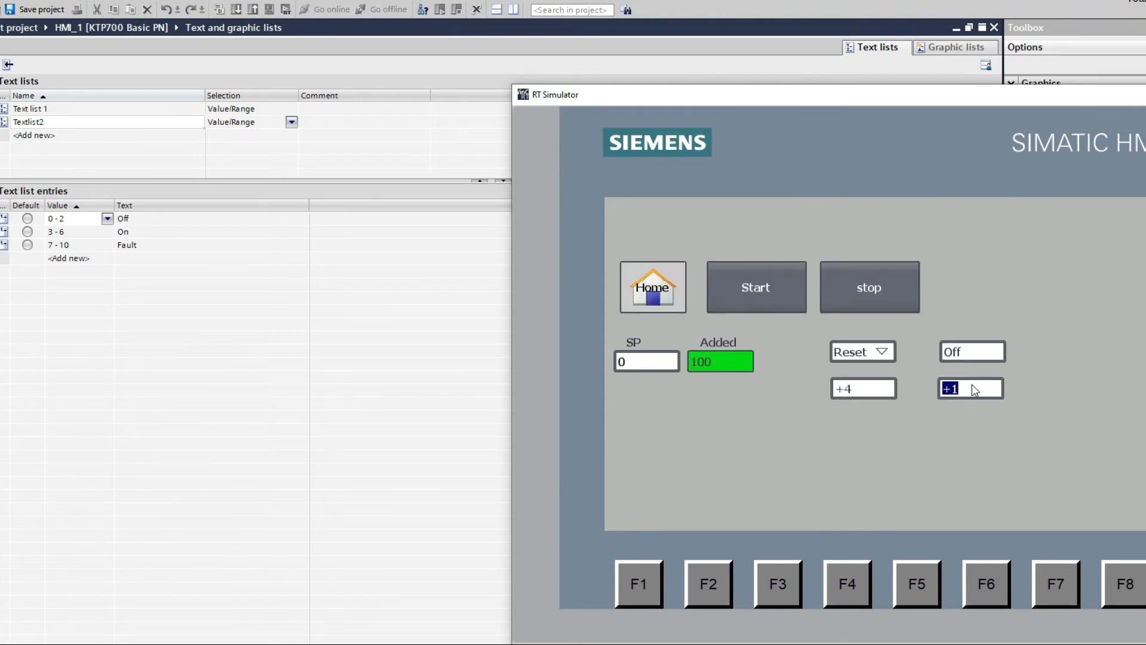
pyautogui.write('0')
pyautogui.press('Return')
pyautogui.click(963, 392)
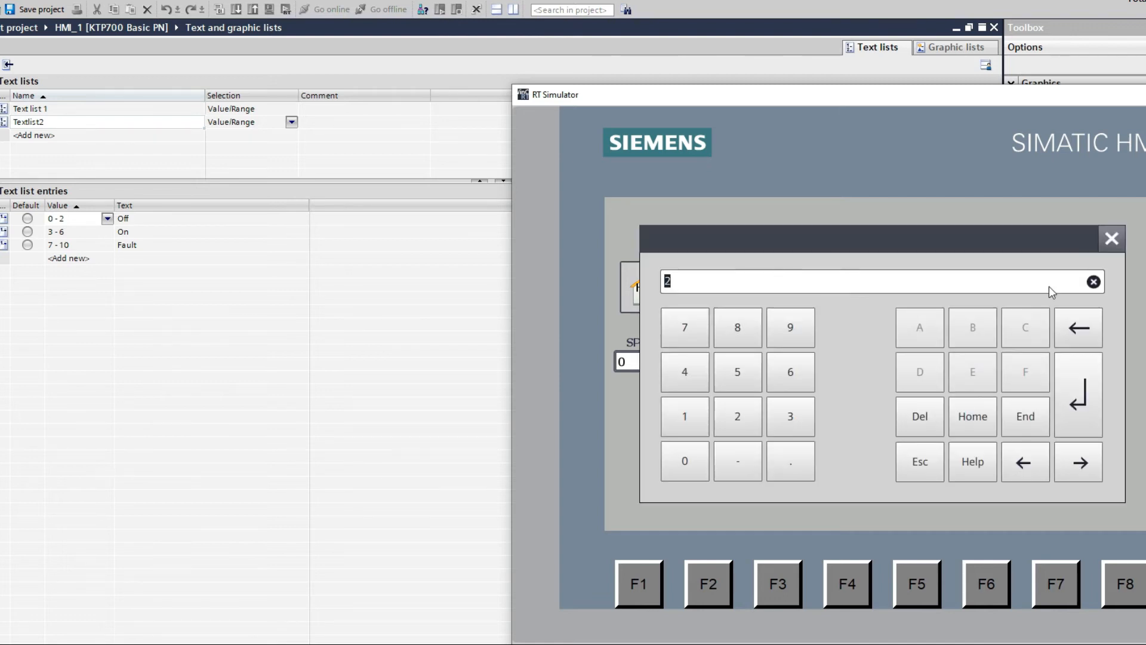
pyautogui.click(1112, 238)
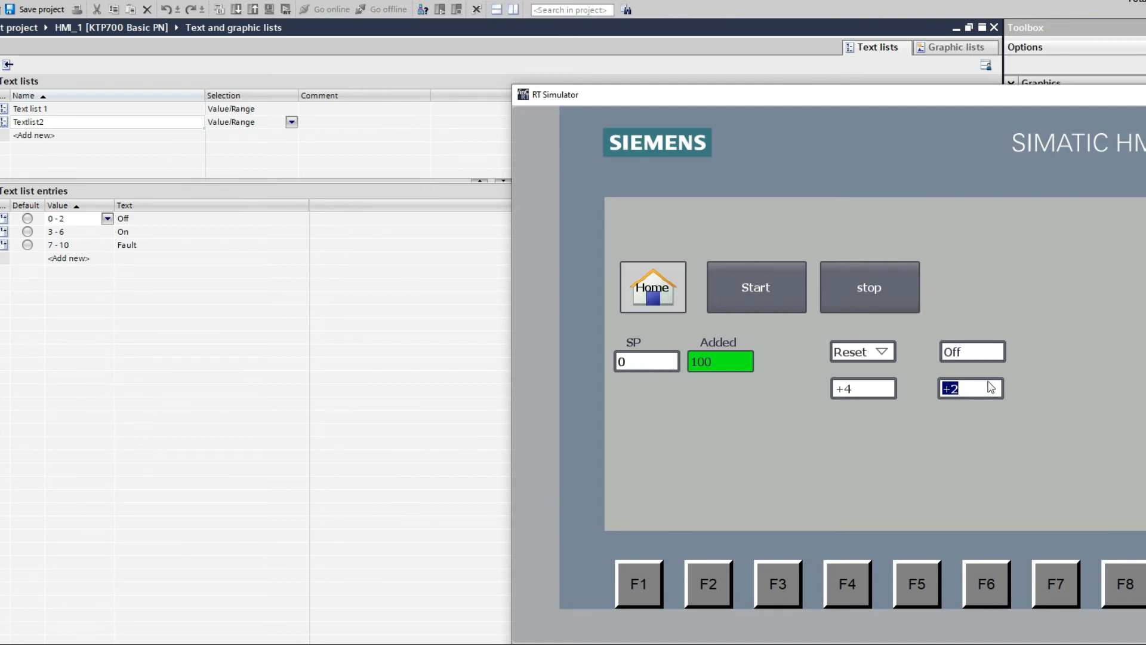
# Step: Enter 7, 6 and 8 in turn in the numeric I/O field below the second symbolic I/O field
pyautogui.write('7')
pyautogui.press('Return')
pyautogui.write('6')
pyautogui.press('Return')
pyautogui.write('8')
pyautogui.press('Return')
# Step: Try the Two states mode on the second symbolic I/O field of the Home Screen
pyautogui.click(334, 644)
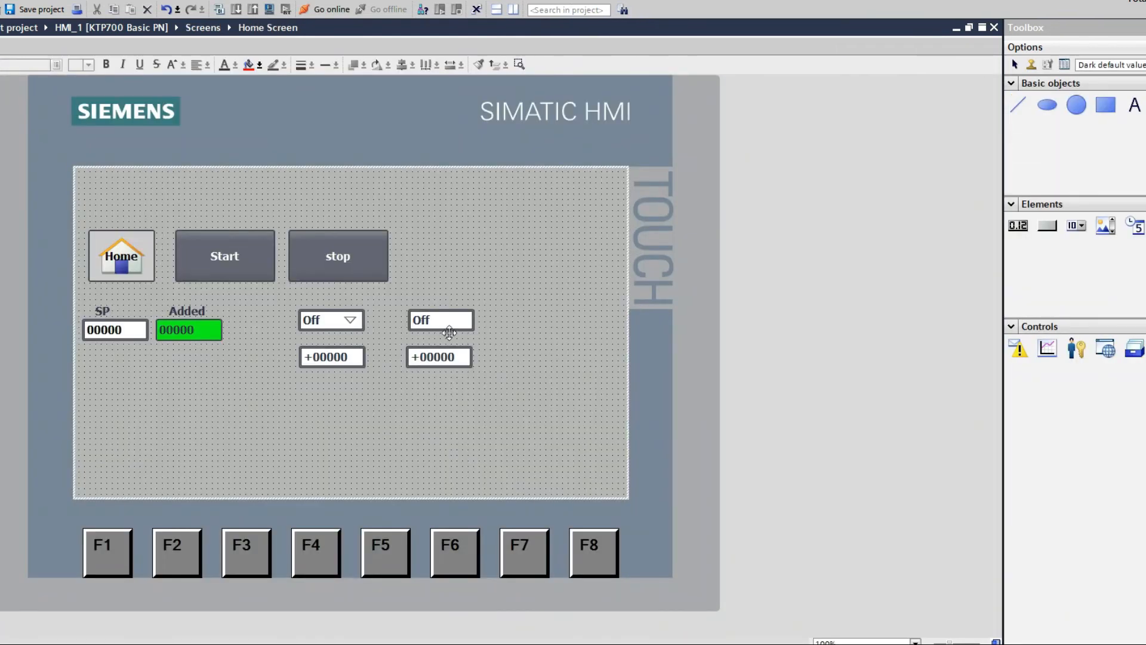
pyautogui.click(441, 325)
pyautogui.rightClick(442, 326)
pyautogui.click(464, 542)
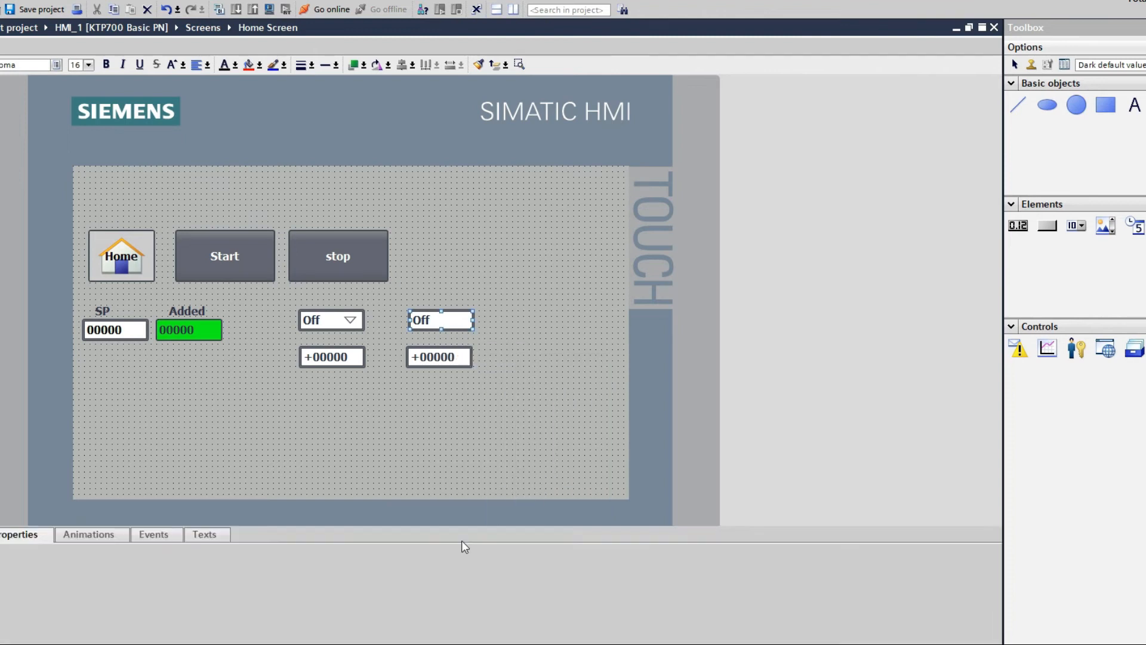
pyautogui.click(287, 535)
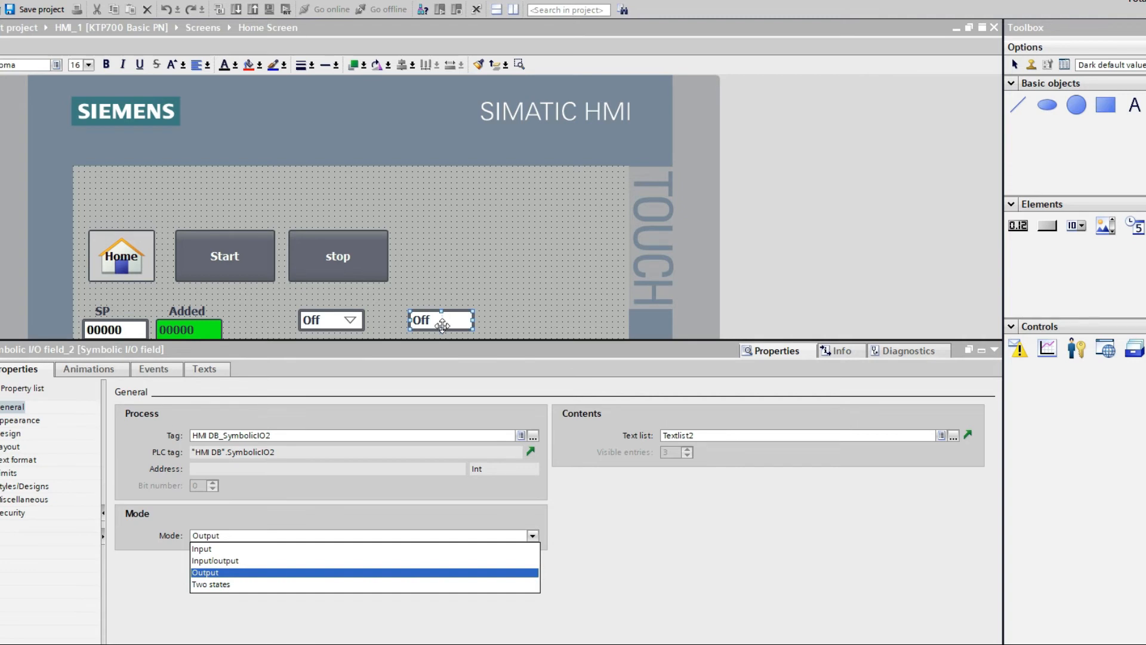
pyautogui.click(241, 585)
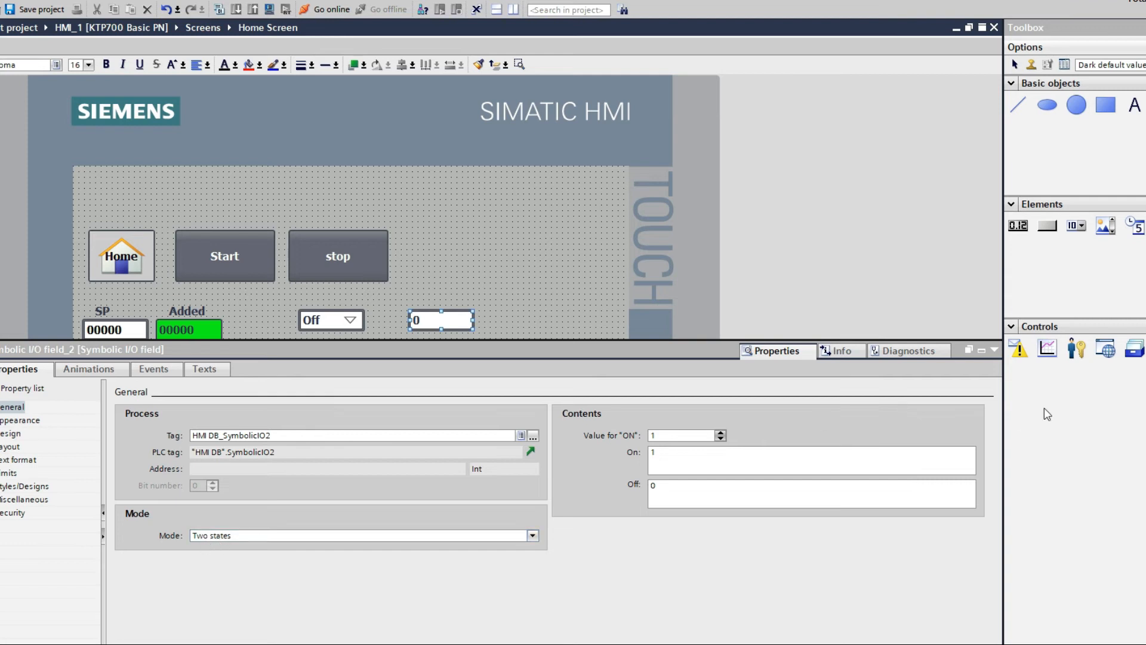
# Step: Return the second symbolic I/O field to Output mode and close its properties
pyautogui.click(533, 536)
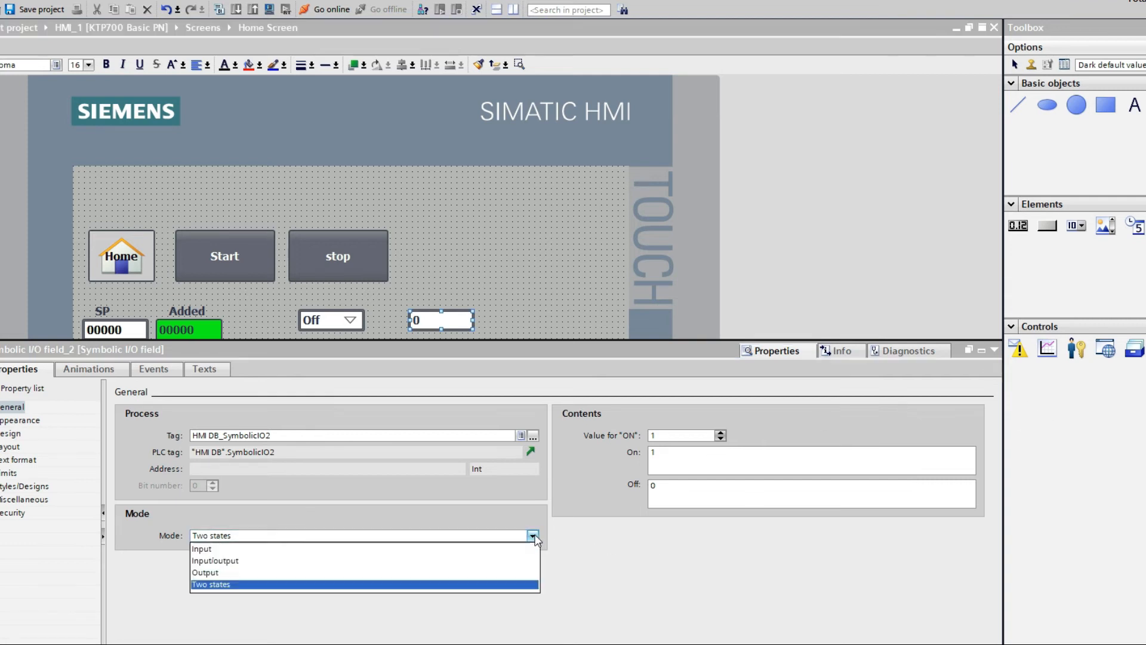
pyautogui.click(239, 572)
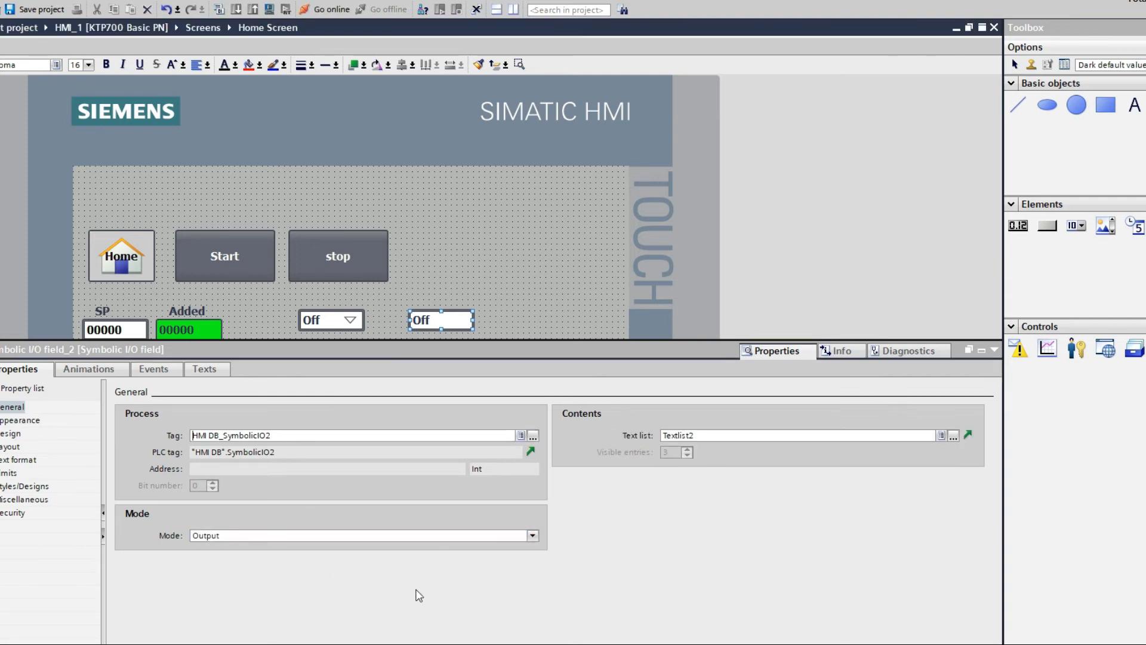
pyautogui.click(994, 350)
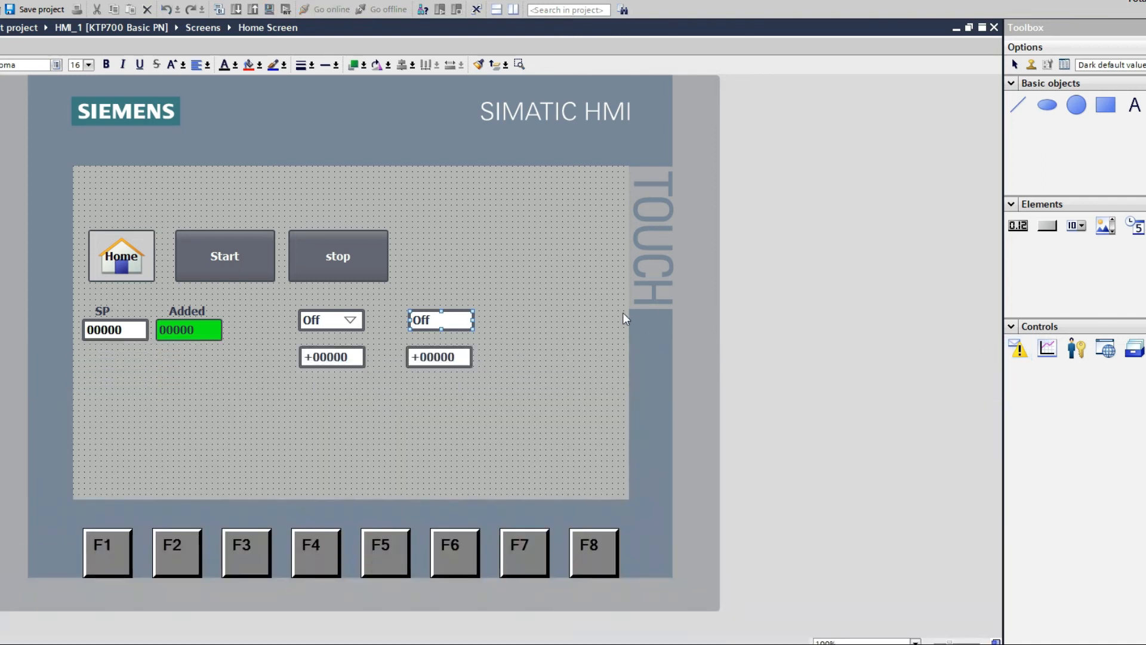
pyautogui.click(623, 312)
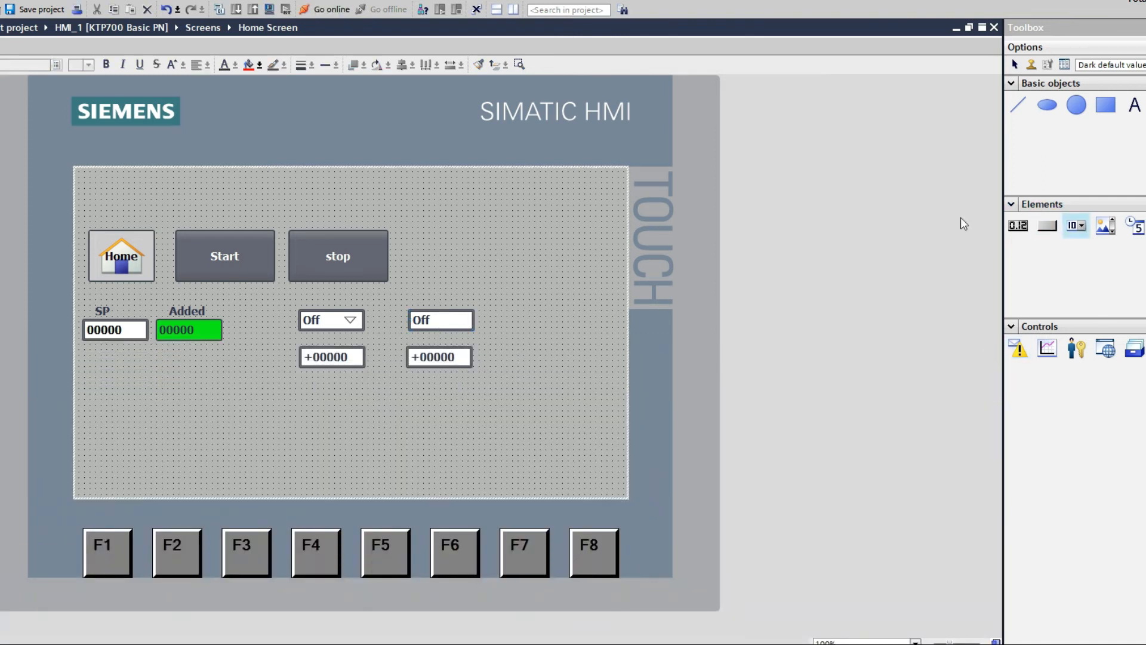
# Step: Place a third symbolic I/O field beside the existing two and add the text label input above the first one
pyautogui.moveTo(1077, 225); pyautogui.dragTo(535, 326)
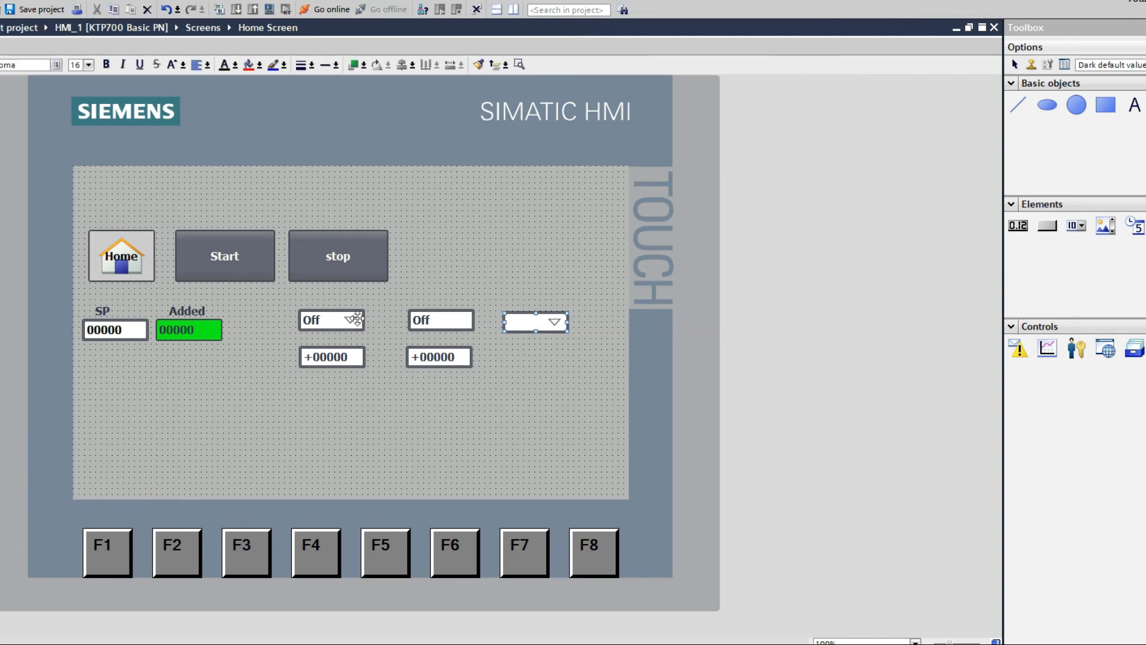
pyautogui.click(1135, 105)
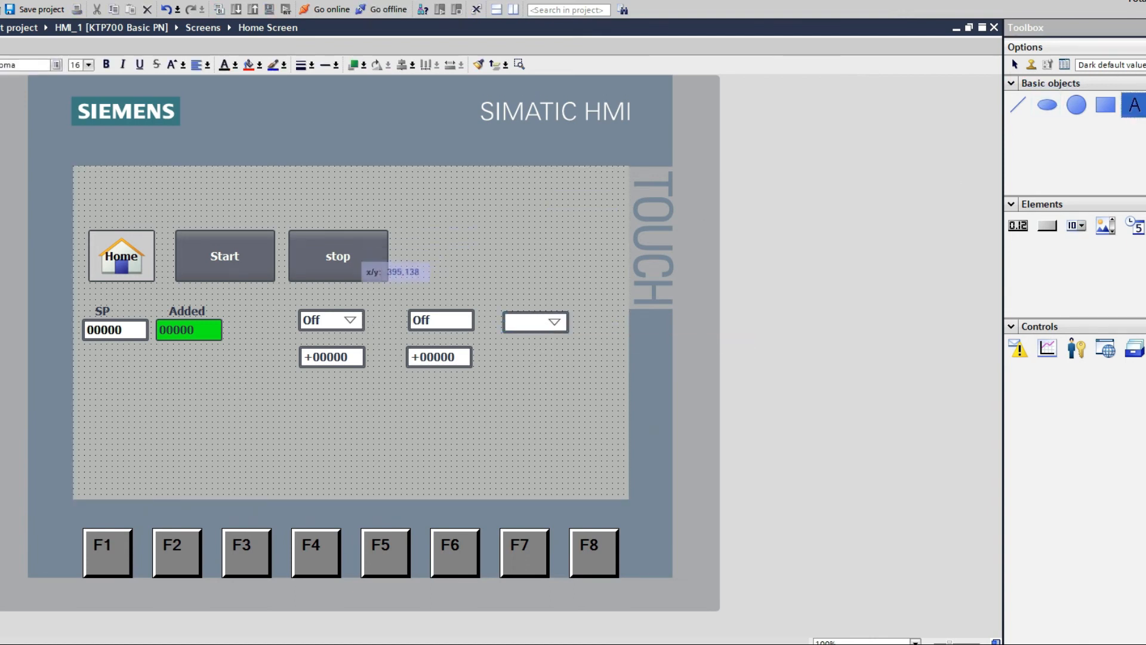
pyautogui.click(328, 298)
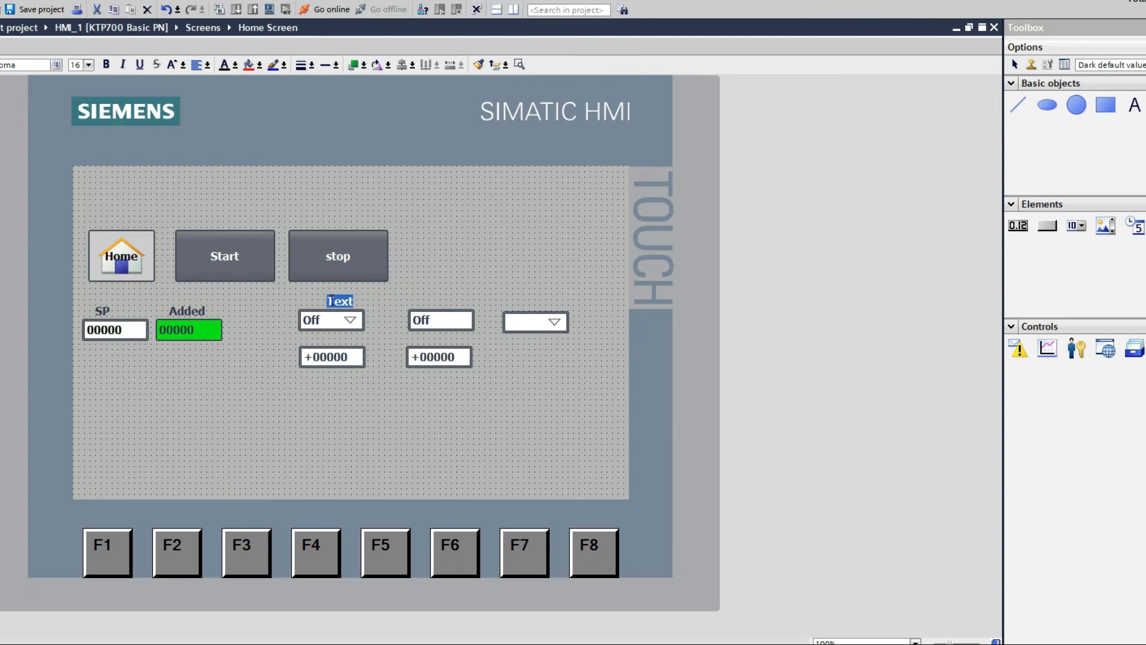
pyautogui.write('input')
pyautogui.click(455, 303)
# Step: Add the text label output and position it just above the second symbolic I/O field
pyautogui.click(1135, 106)
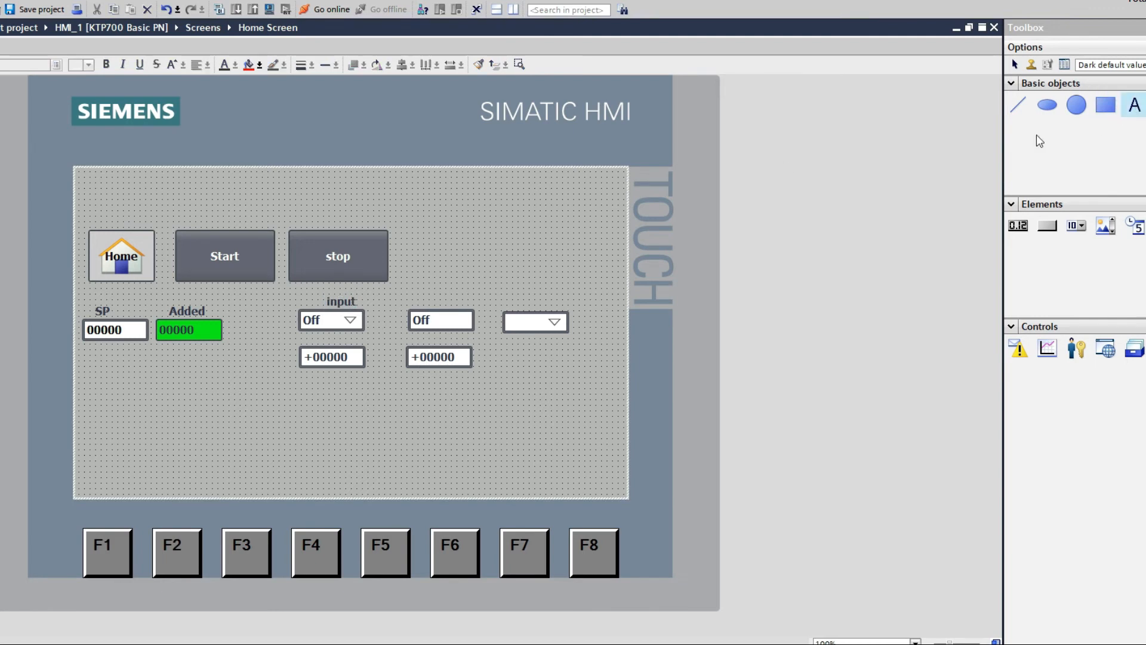
pyautogui.click(429, 299)
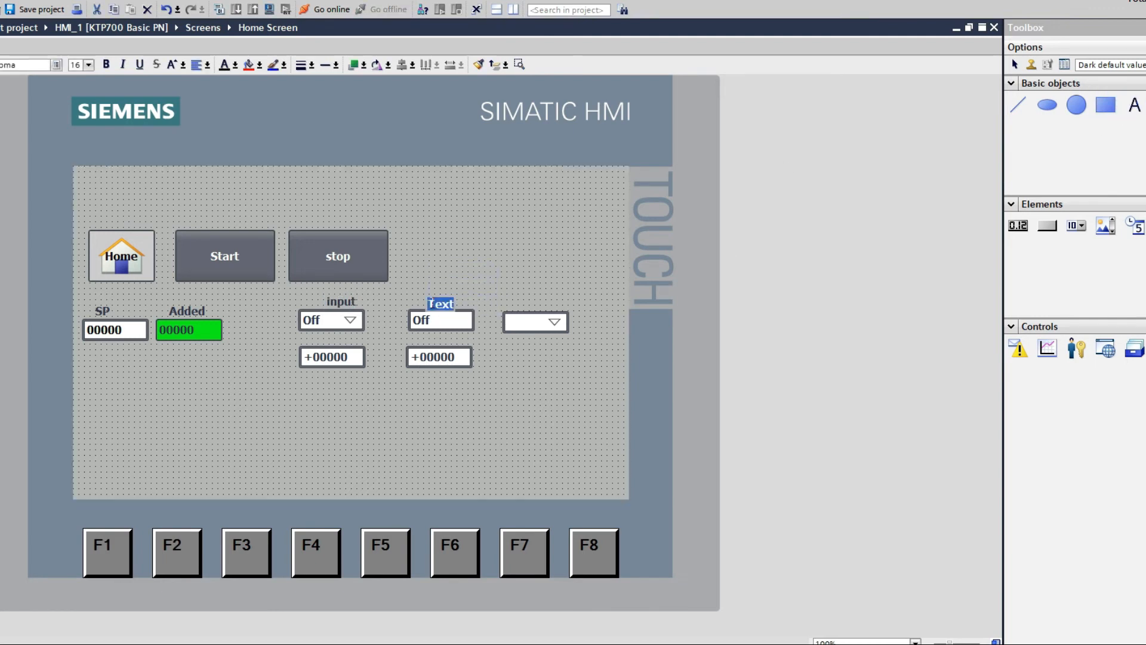
pyautogui.write('output')
pyautogui.press('Return')
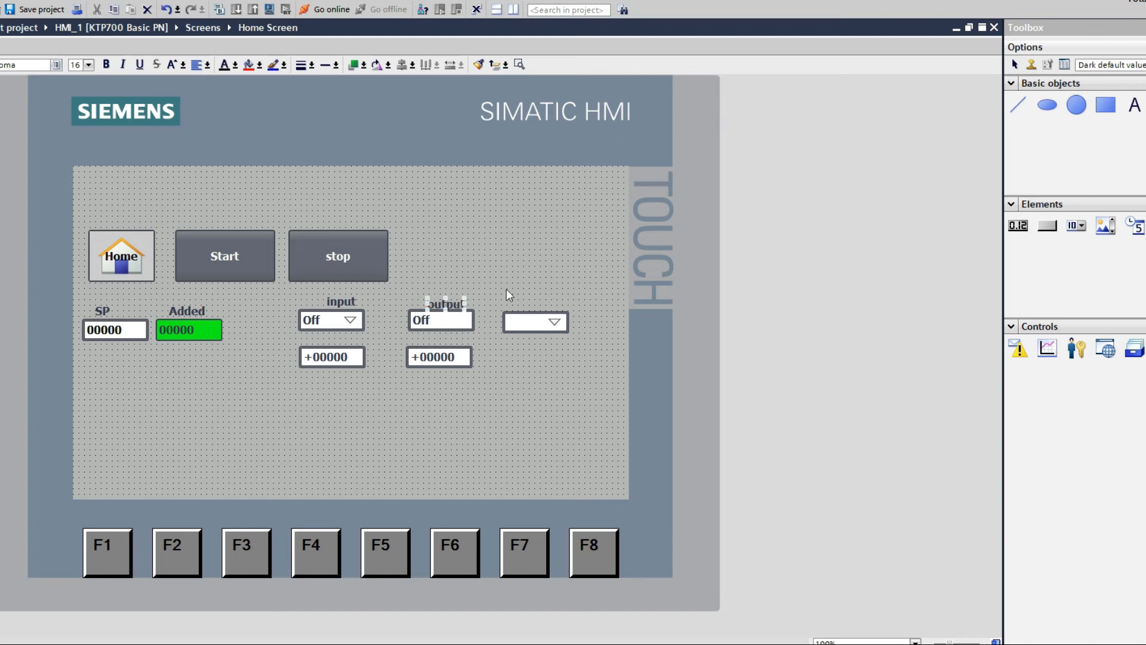
pyautogui.moveTo(457, 308); pyautogui.dragTo(447, 300)
# Step: Add the text label Twostates and position it just above the third symbolic I/O field
pyautogui.moveTo(1137, 106); pyautogui.dragTo(539, 301)
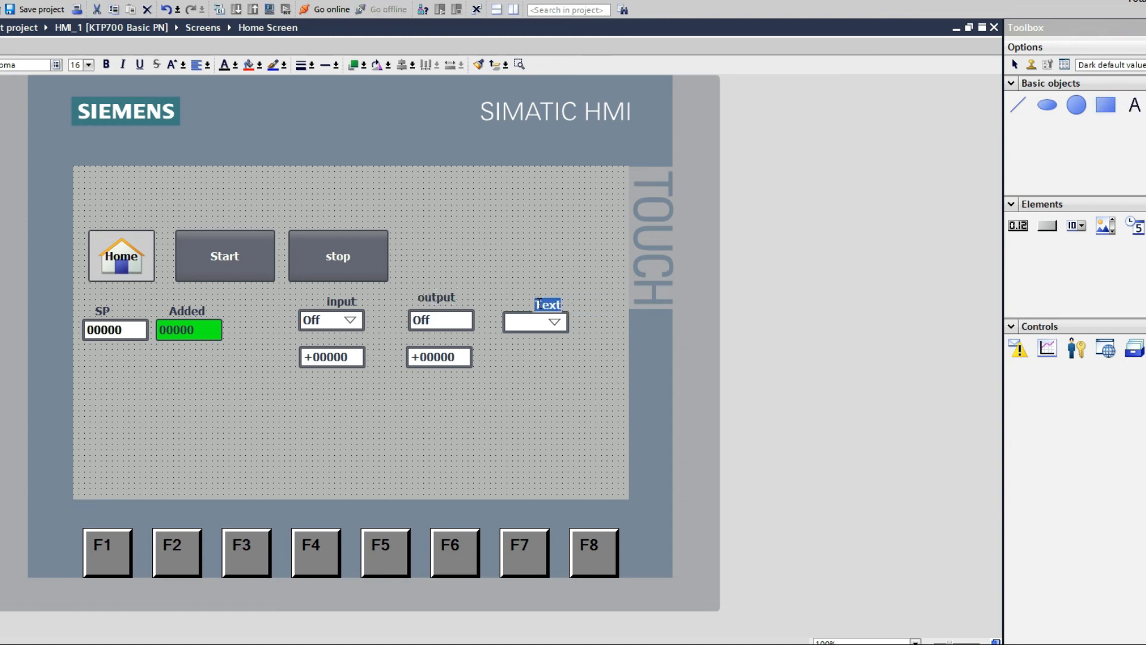
pyautogui.write('T')
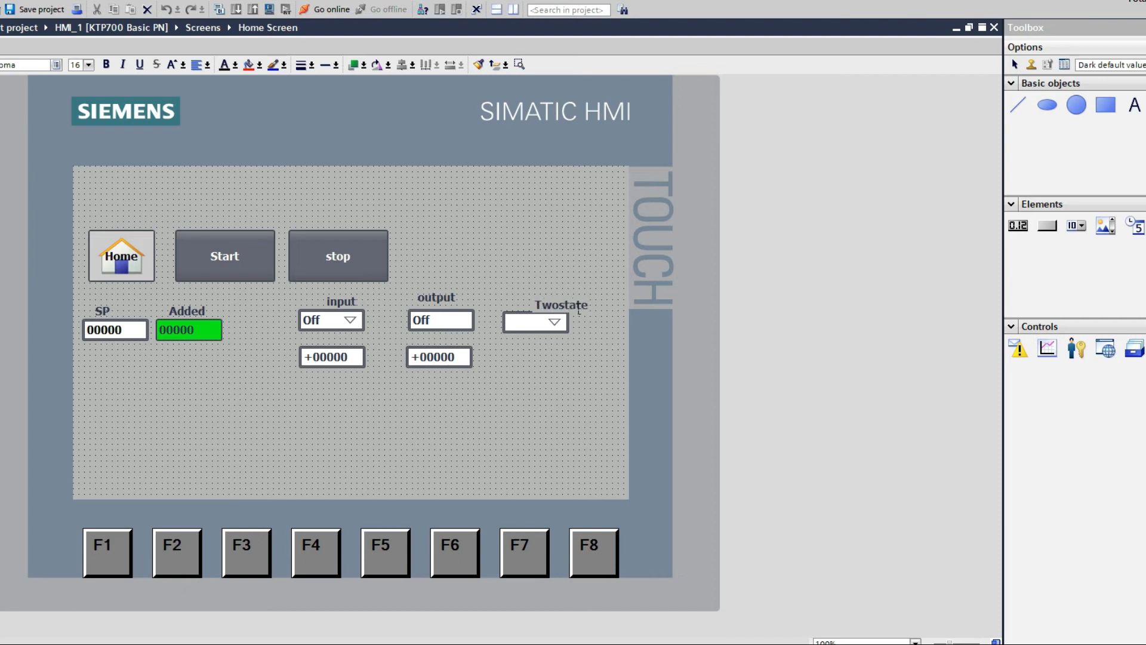
pyautogui.click(584, 363)
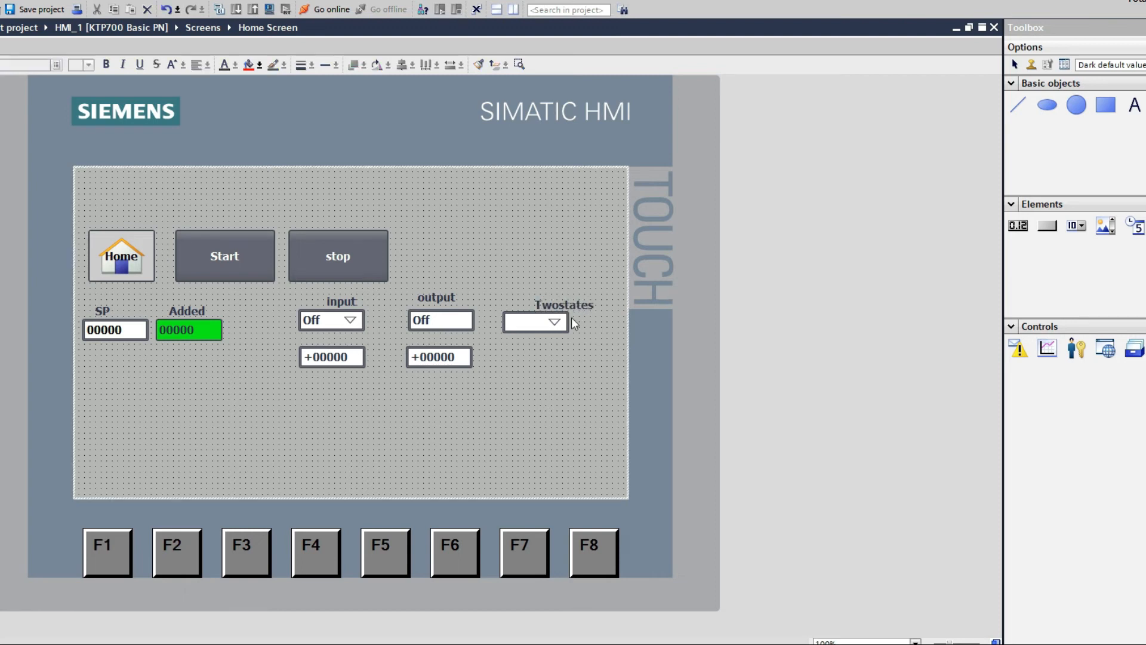
pyautogui.click(552, 312)
pyautogui.moveTo(552, 312); pyautogui.dragTo(527, 302)
# Step: Set the mode of the third symbolic I/O field to Two states
pyautogui.doubleClick(550, 324)
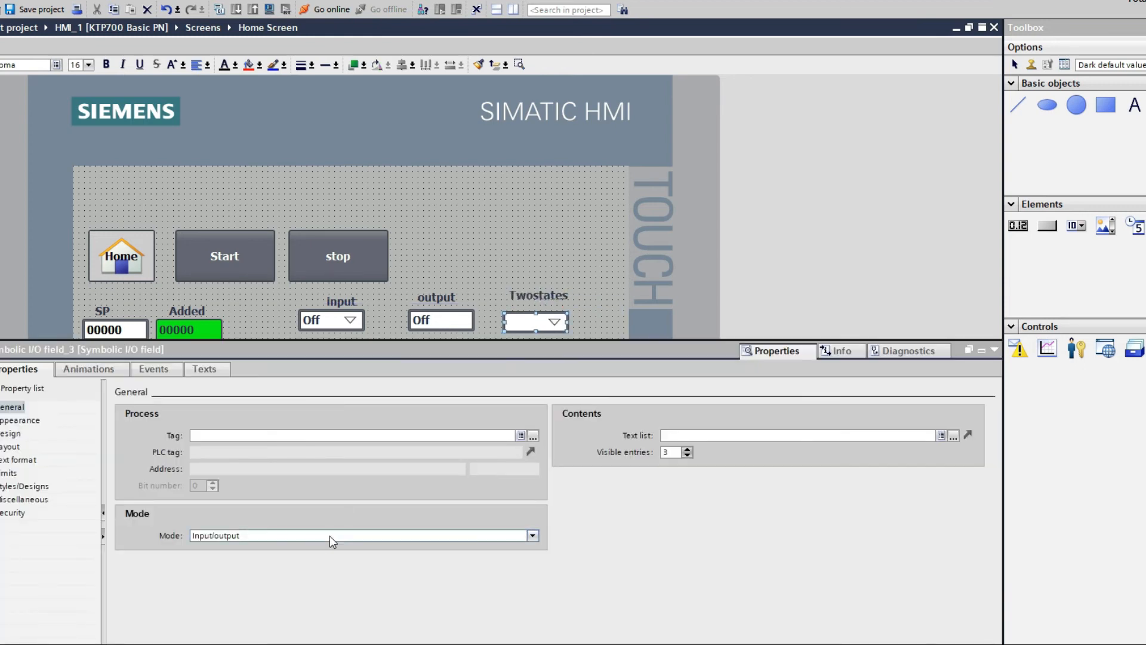
pyautogui.click(532, 537)
pyautogui.click(220, 585)
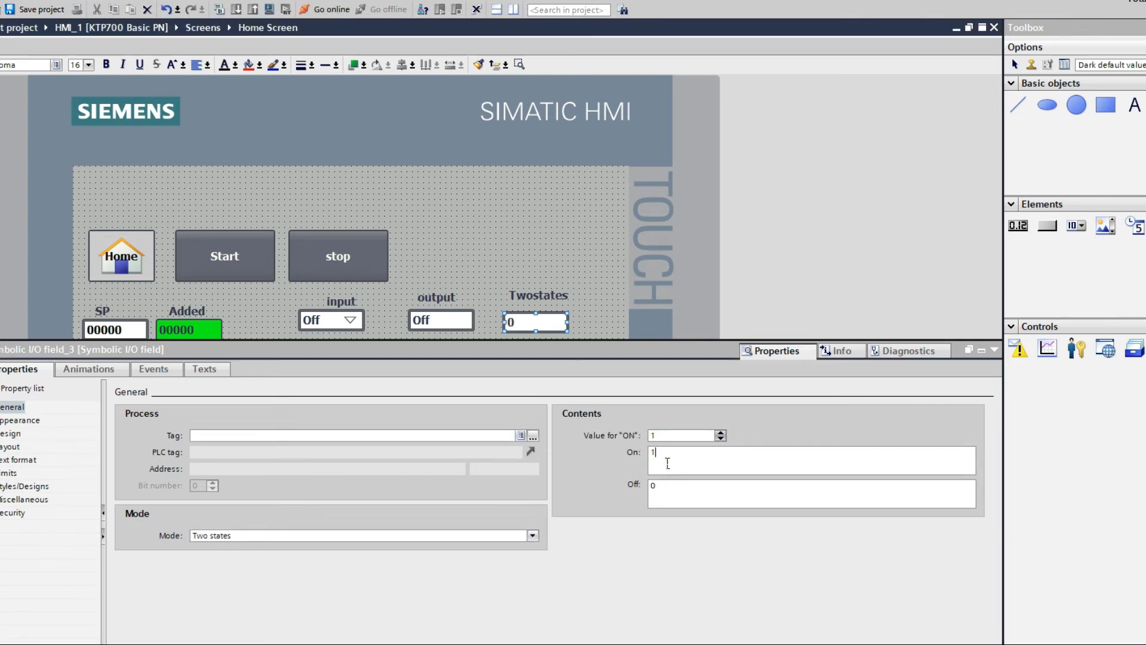
pyautogui.click(668, 455)
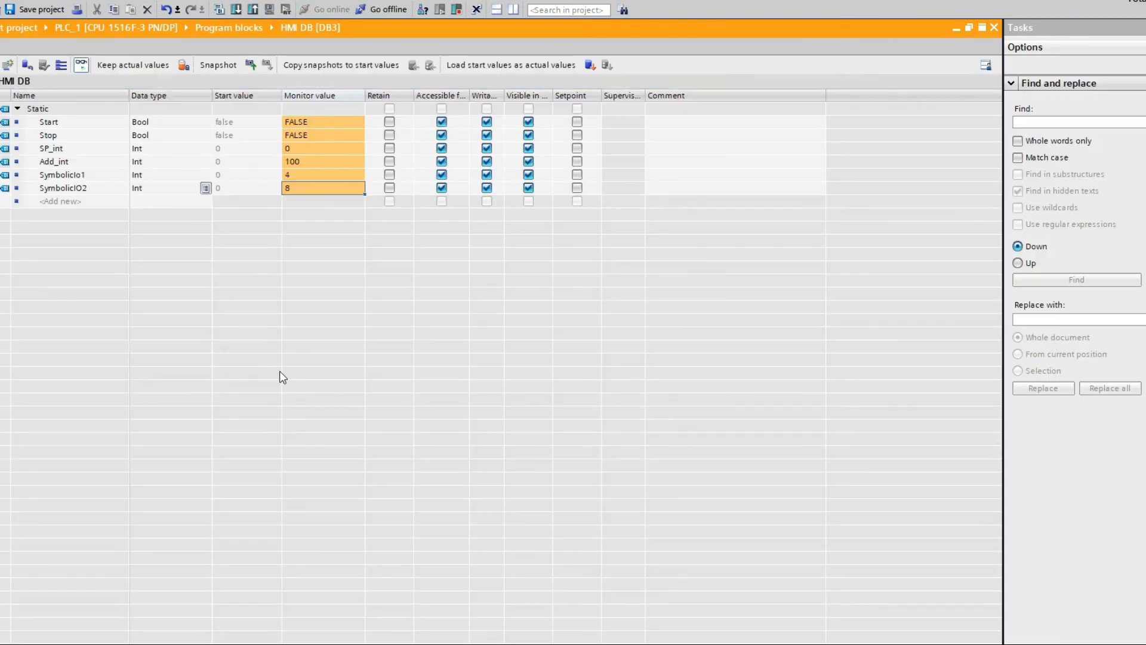
# Step: Add an Int tag named SymbolicIO3 below SymbolicIO2 in the HMI DB data block
pyautogui.click(66, 201)
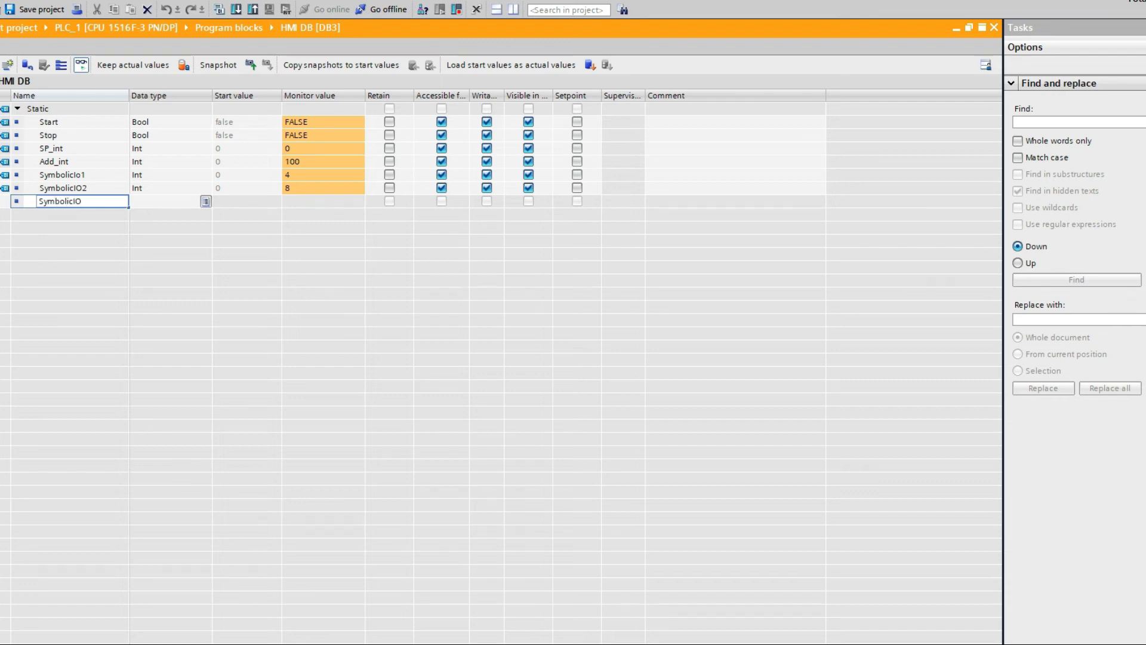
pyautogui.write('SymbolicIO3')
pyautogui.press('Return')
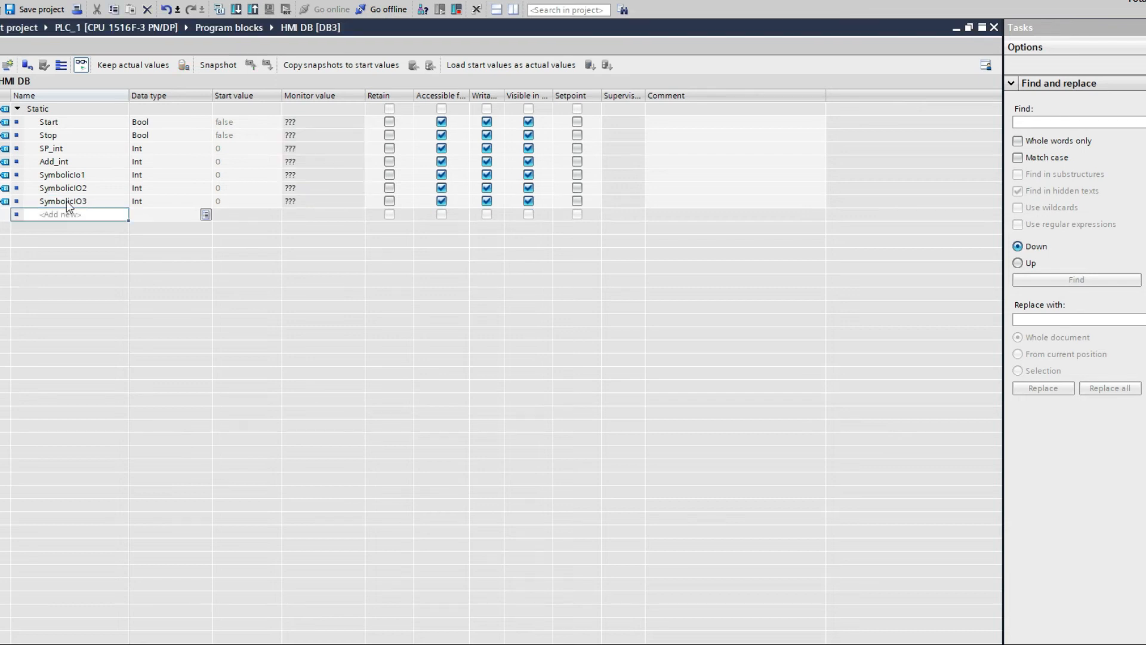
# Step: Download the changed HMI DB to PLC_1, choosing Re-initialize for the data blocks
pyautogui.click(237, 9)
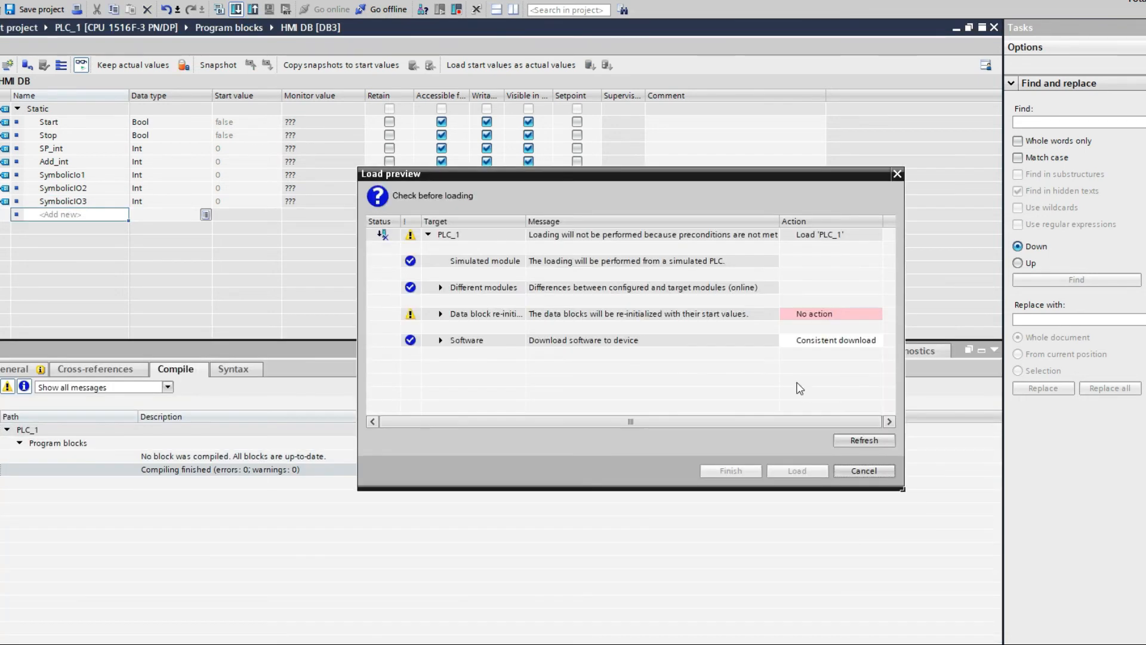
pyautogui.click(874, 316)
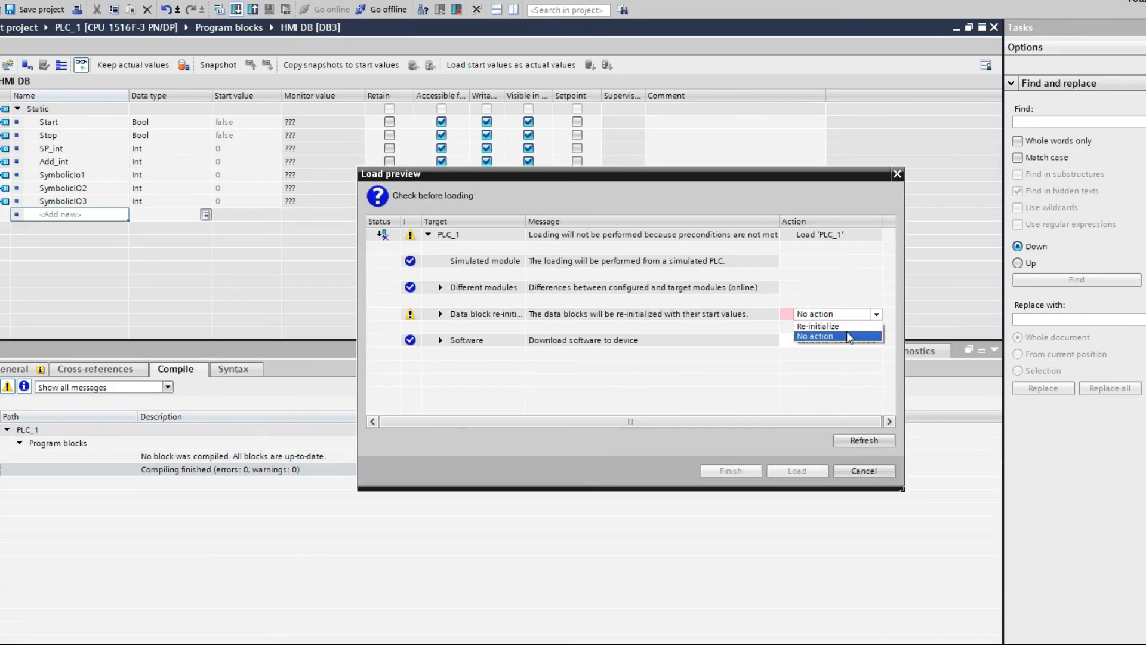
pyautogui.click(847, 331)
pyautogui.click(808, 466)
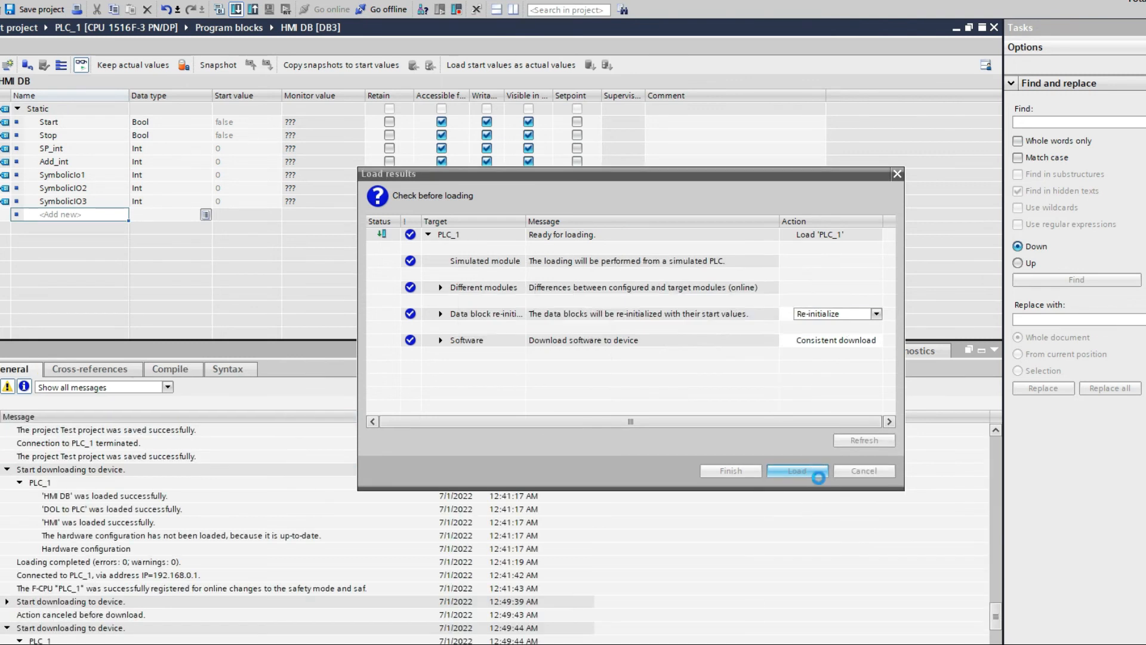
# Step: Assign the HMI DB tag SymbolicIO3 to the Twostates symbolic I/O field on the Home Screen
pyautogui.click(955, 25)
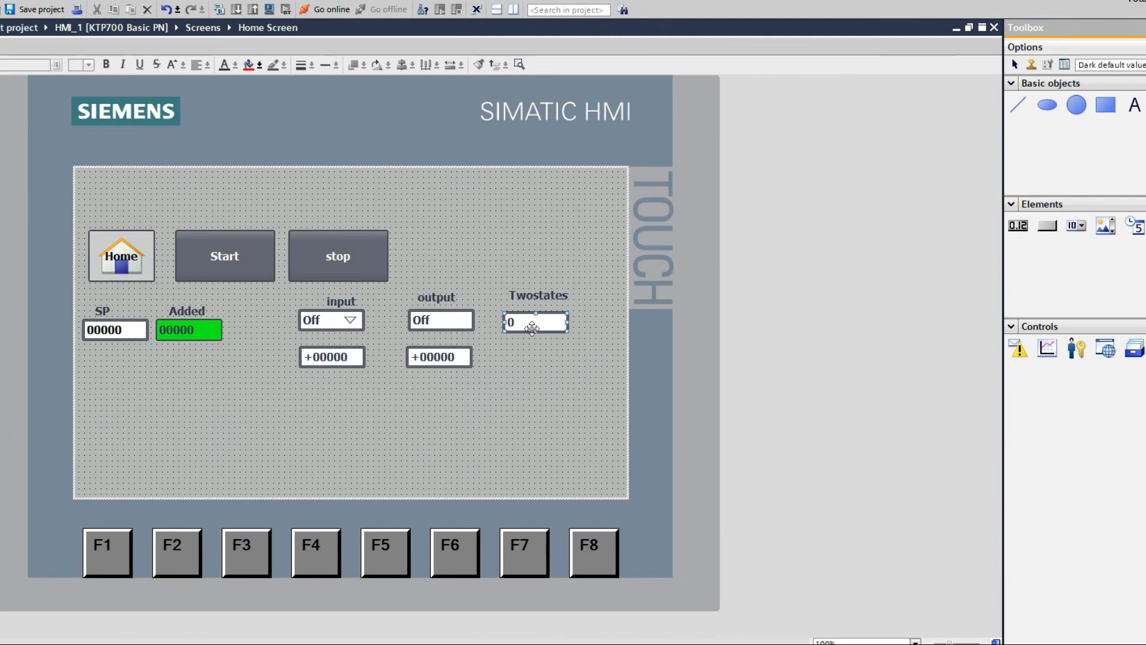
pyautogui.rightClick(526, 323)
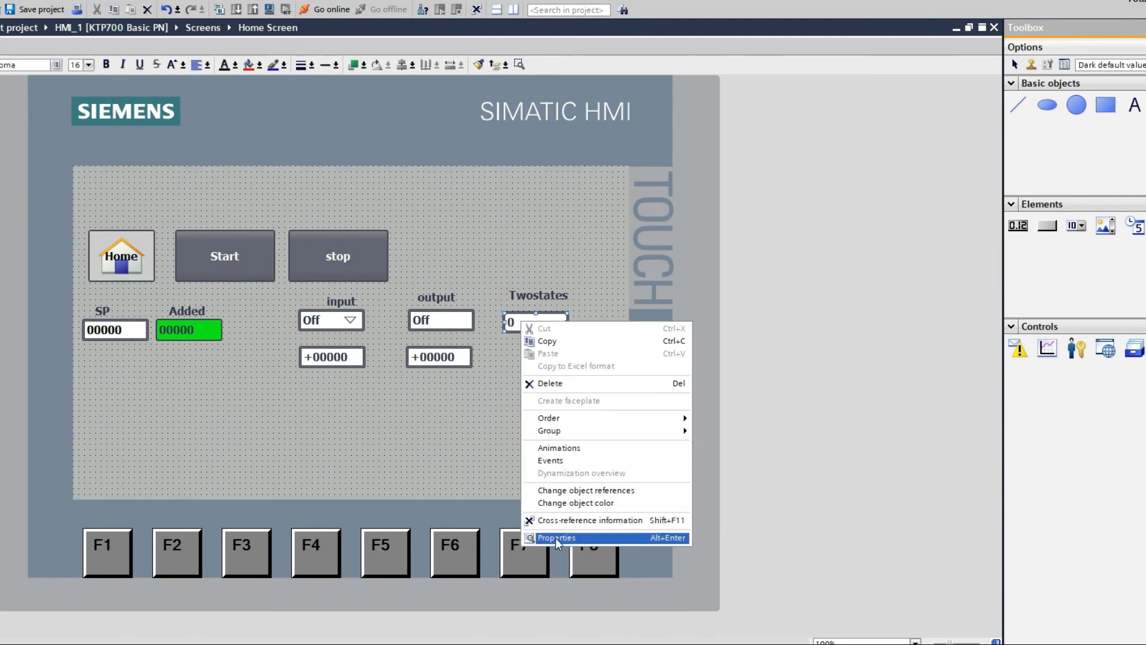
pyautogui.click(555, 537)
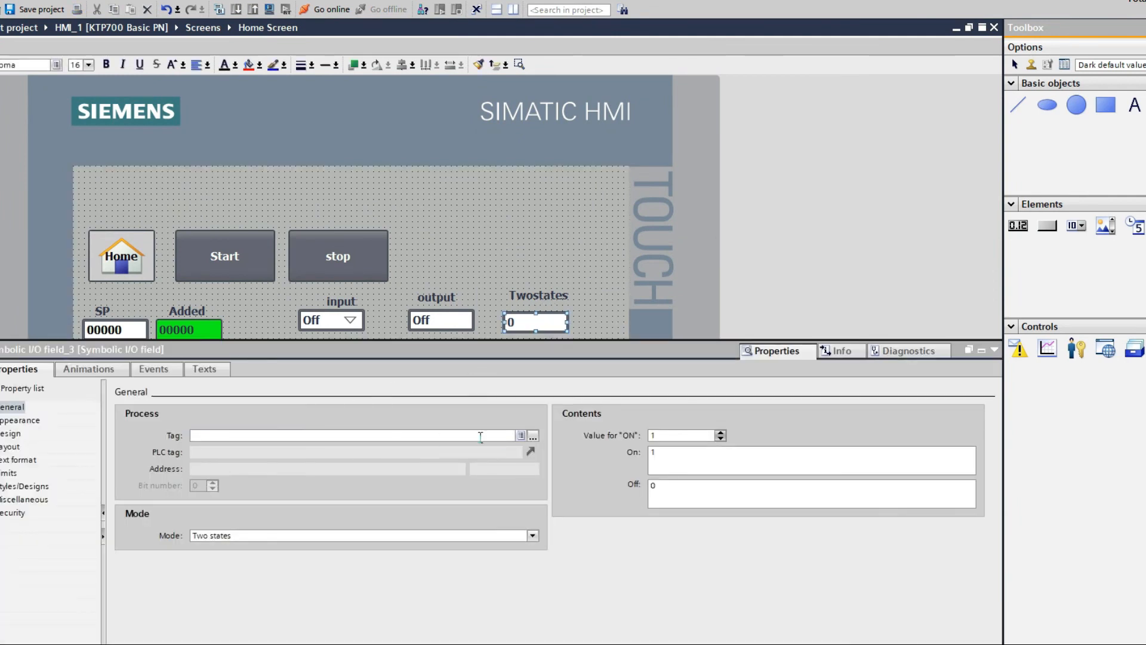
pyautogui.click(533, 436)
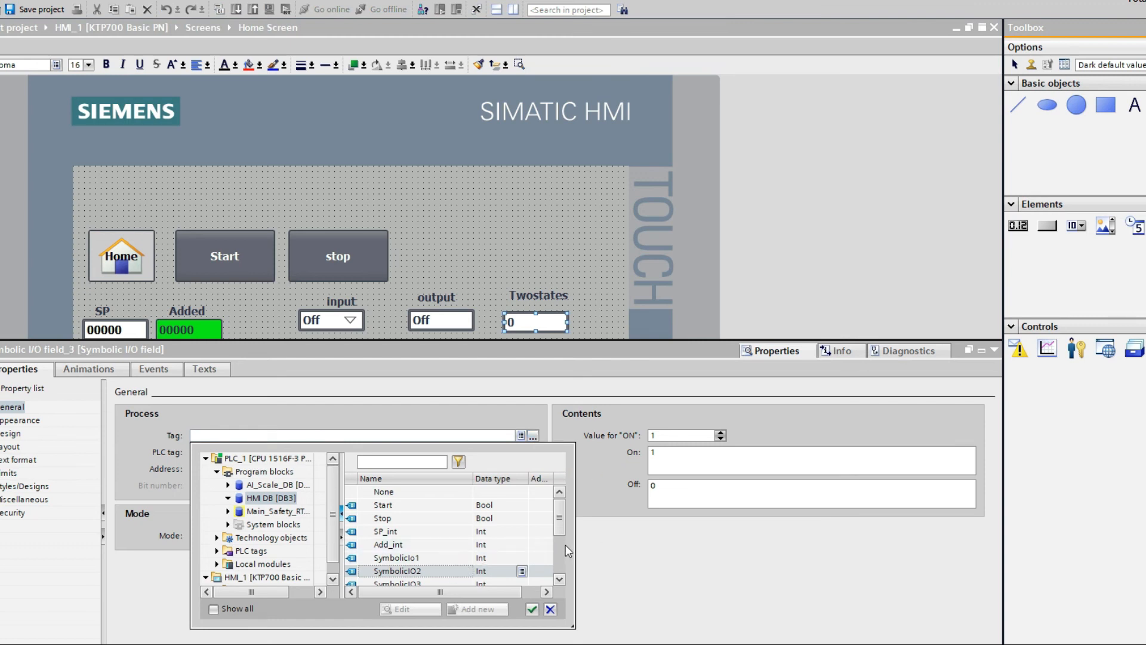
pyautogui.scroll(-2, 561, 535)
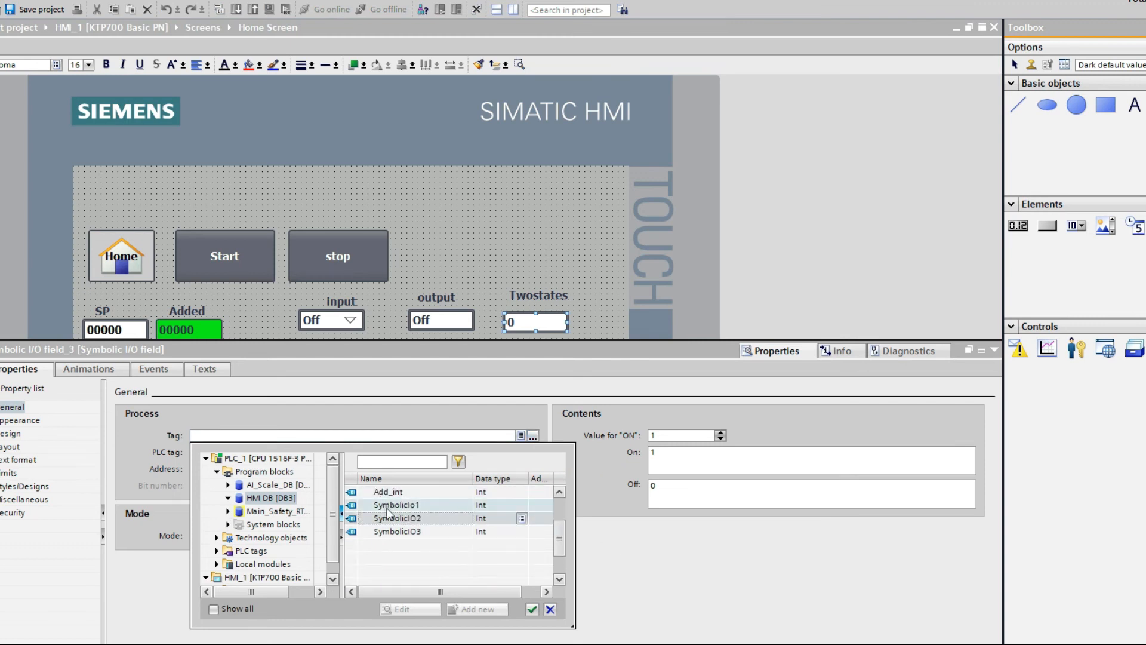
pyautogui.doubleClick(387, 533)
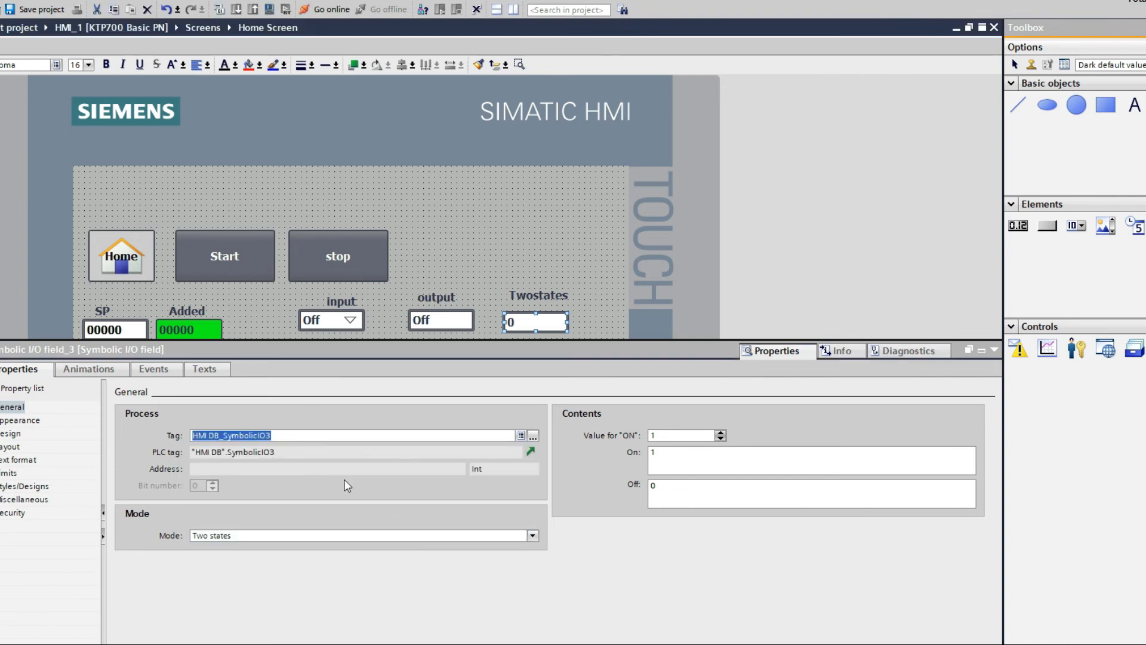
# Step: Set the On text of the Twostates symbolic I/O field to OPENED
pyautogui.click(687, 455)
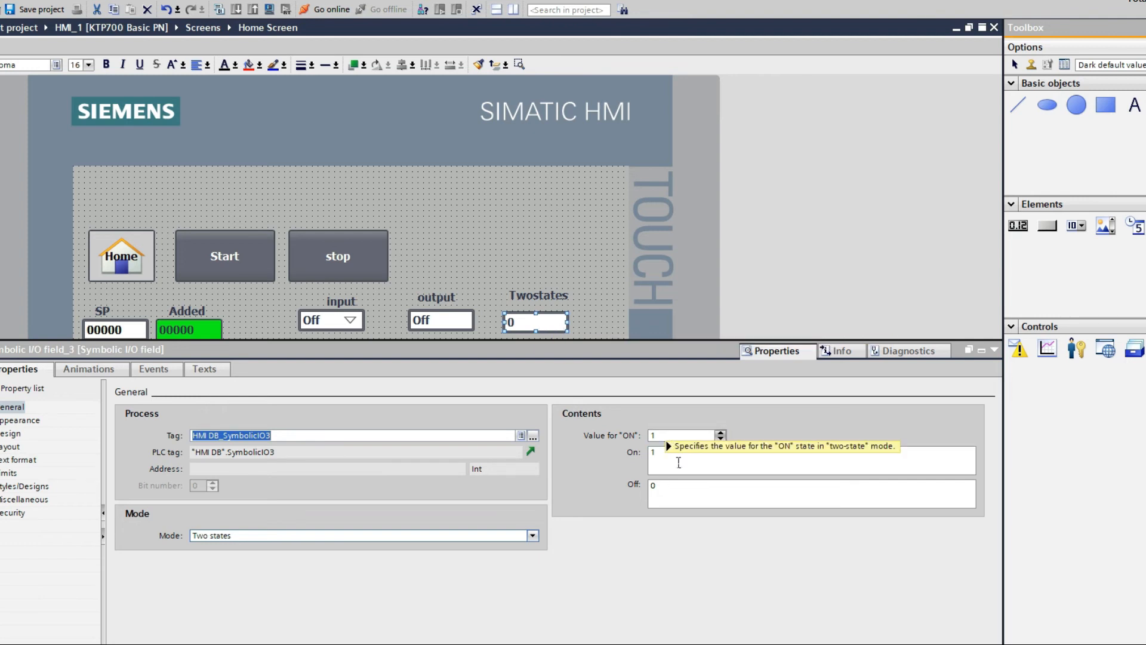
pyautogui.click(670, 461)
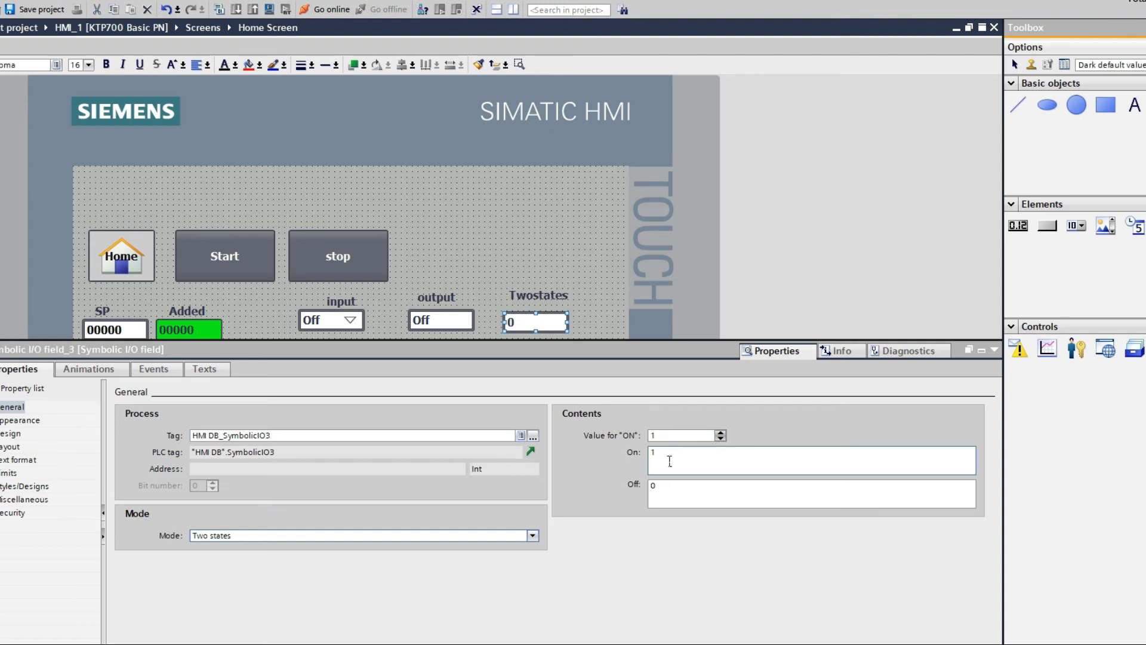
pyautogui.moveTo(666, 461); pyautogui.dragTo(655, 457)
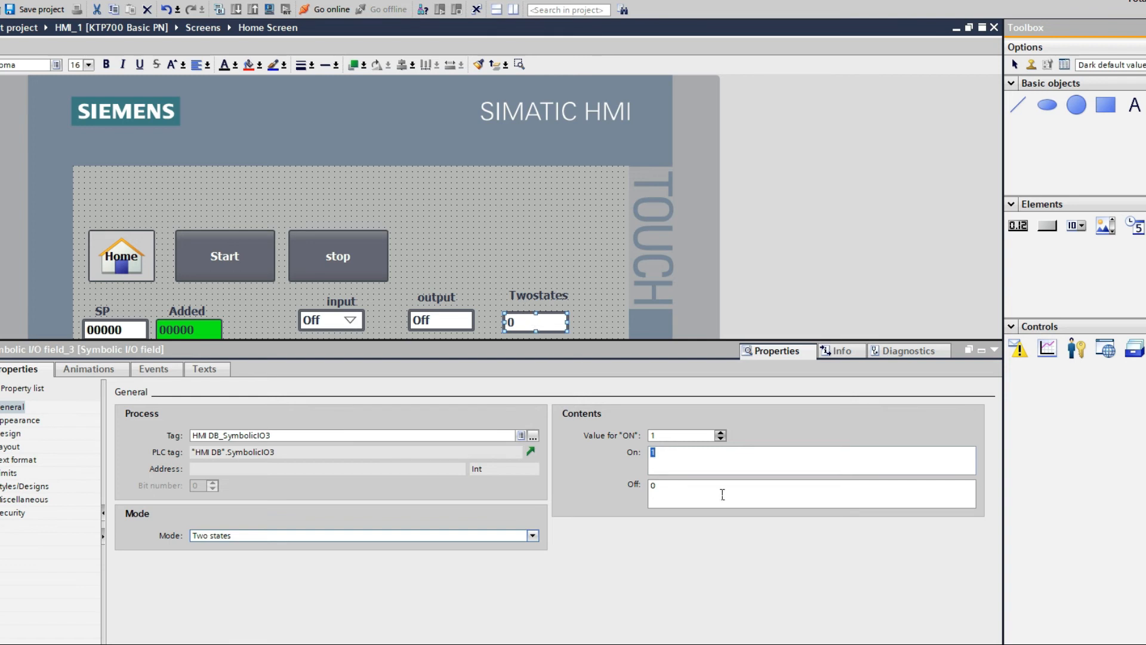
pyautogui.write('OF')
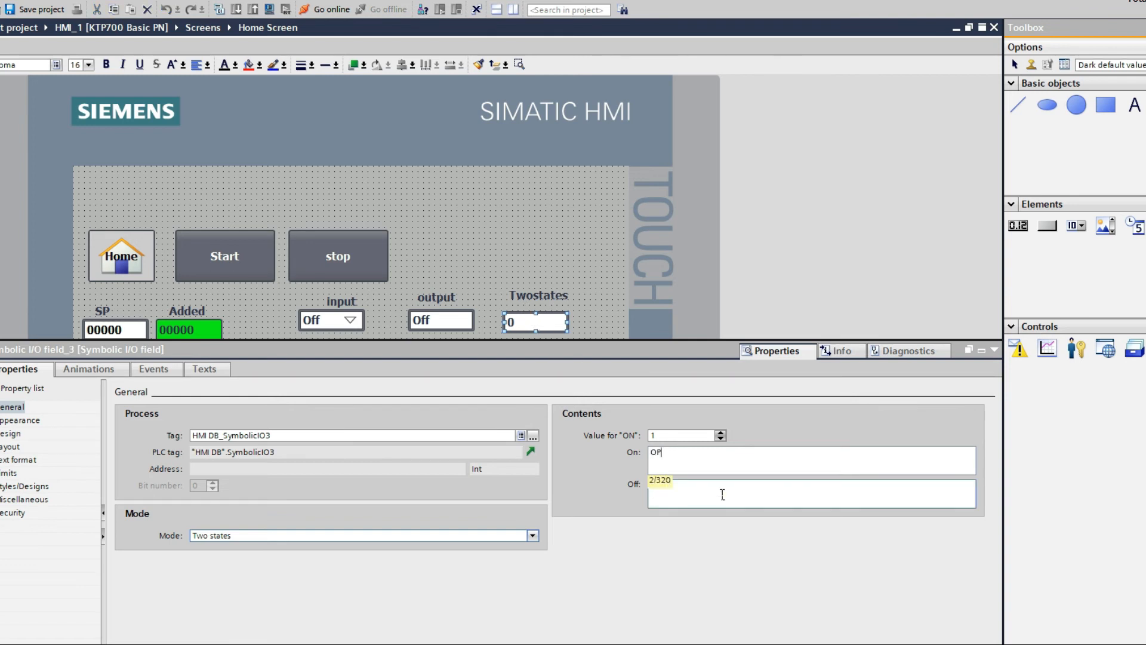
pyautogui.write('ened')
pyautogui.press('BackSpace')
pyautogui.press('BackSpace')
pyautogui.press('BackSpace')
pyautogui.press('BackSpace')
pyautogui.press('BackSpace')
pyautogui.write('P')
pyautogui.press('BackSpace')
pyautogui.write('PENED')
# Step: Set the Off text of the Twostates symbolic I/O field to CLOSED
pyautogui.click(723, 495)
pyautogui.write('0')
pyautogui.doubleClick(652, 486)
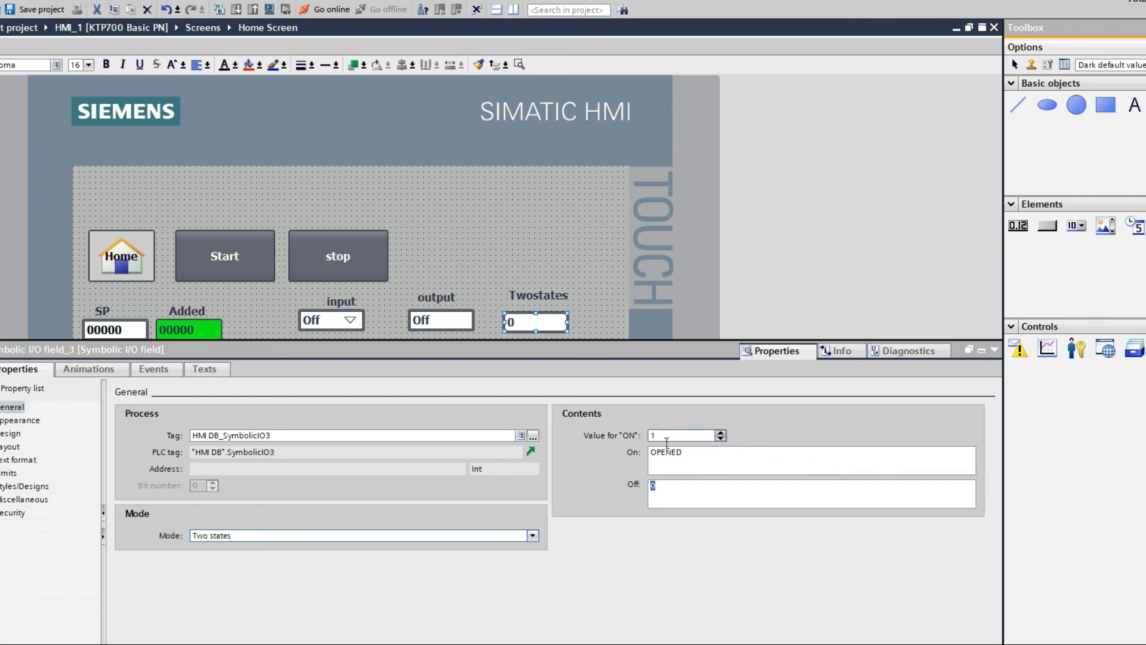
pyautogui.click(670, 496)
pyautogui.doubleClick(653, 486)
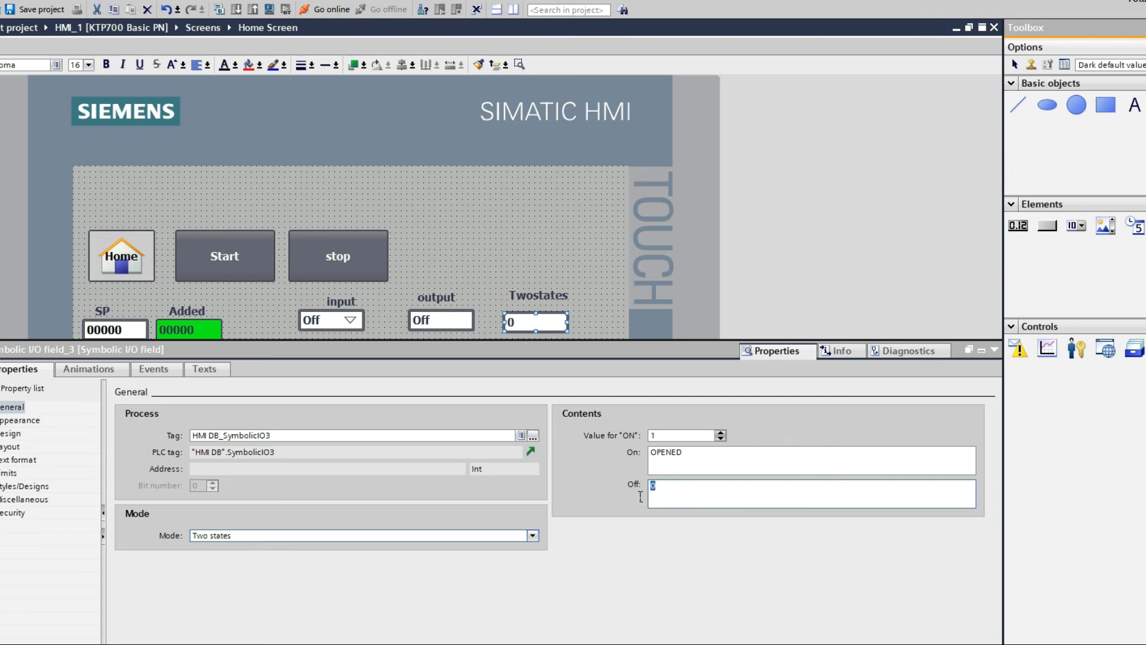
pyautogui.write('Clsed')
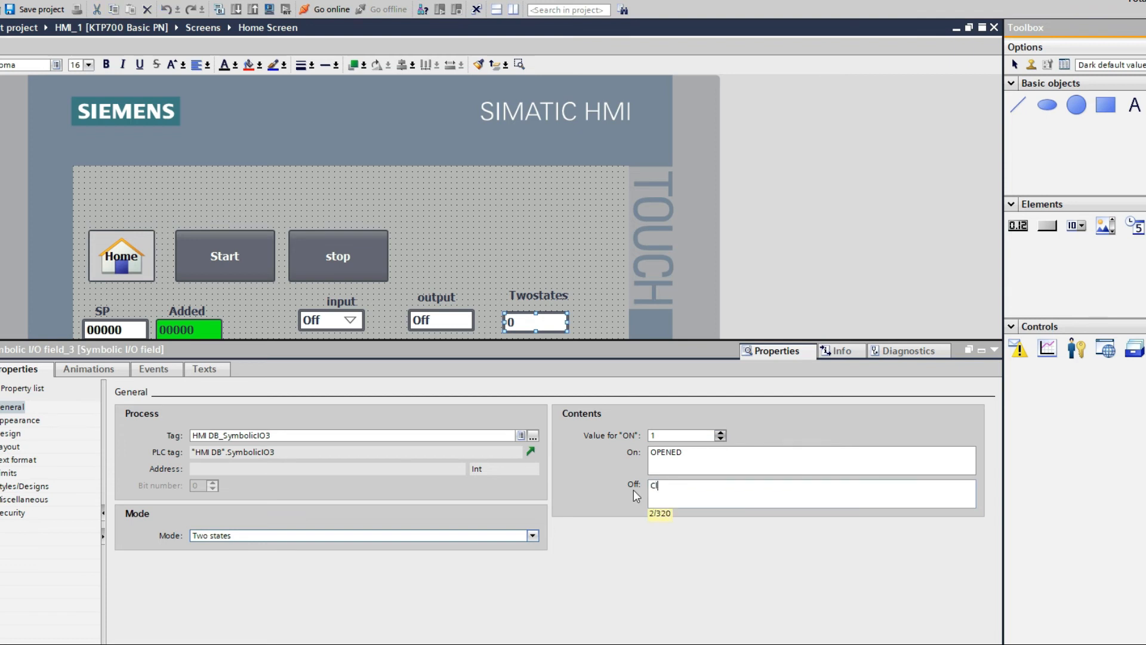
pyautogui.press('BackSpace')
pyautogui.press('BackSpace')
pyautogui.press('BackSpace')
pyautogui.press('BackSpace')
pyautogui.write('LOSED')
pyautogui.press('Return')
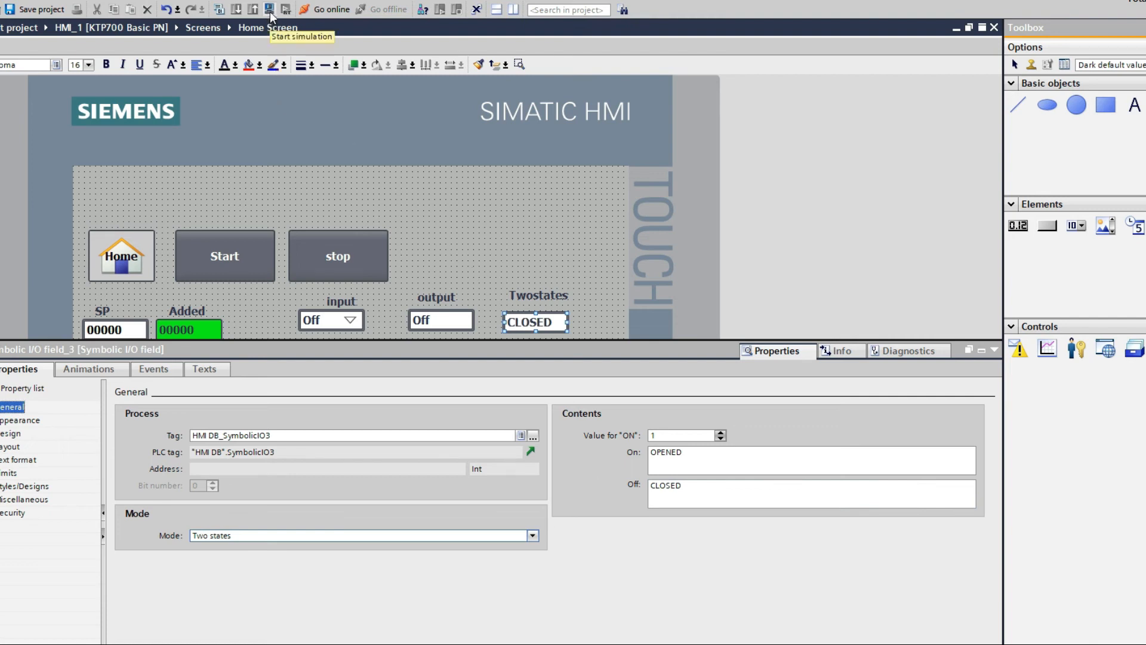
# Step: Simulate the HMI, view the Twostates field on the running Home Screen, and minimize the simulator
pyautogui.click(269, 9)
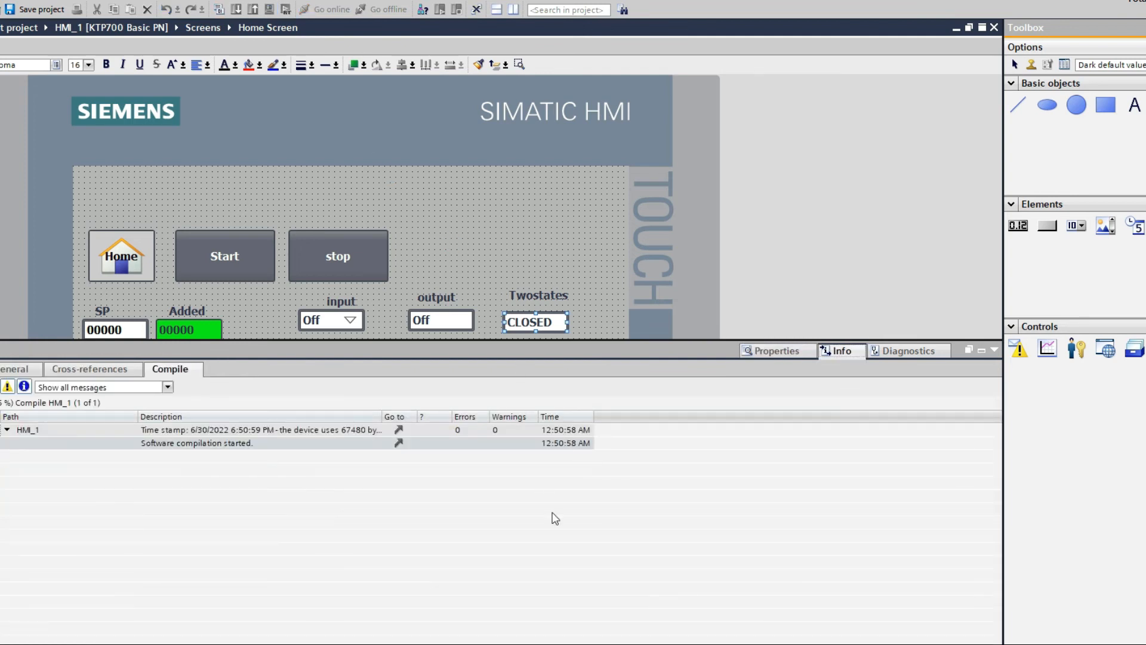
pyautogui.click(720, 379)
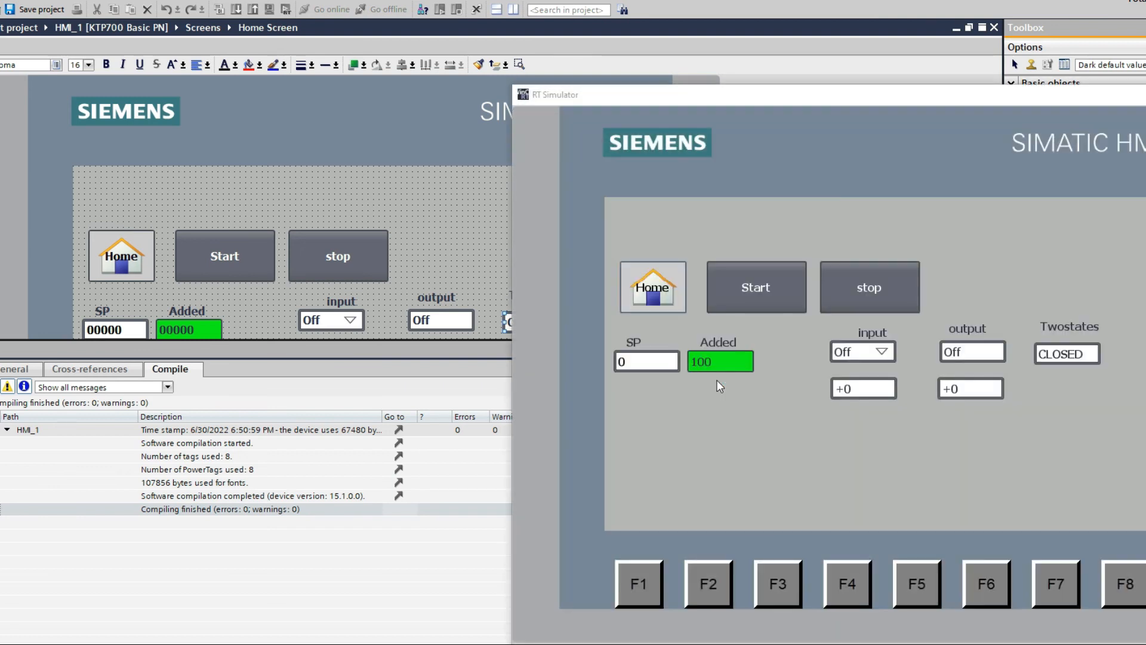
pyautogui.moveTo(936, 95); pyautogui.dragTo(737, 89)
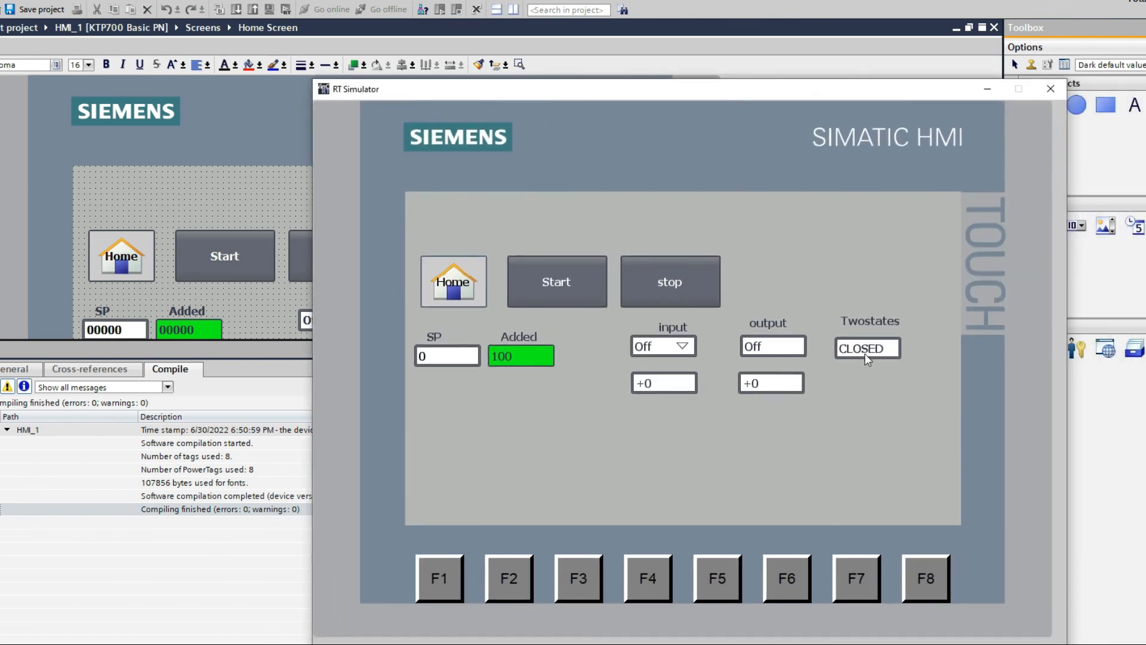
pyautogui.moveTo(806, 94); pyautogui.dragTo(607, 100)
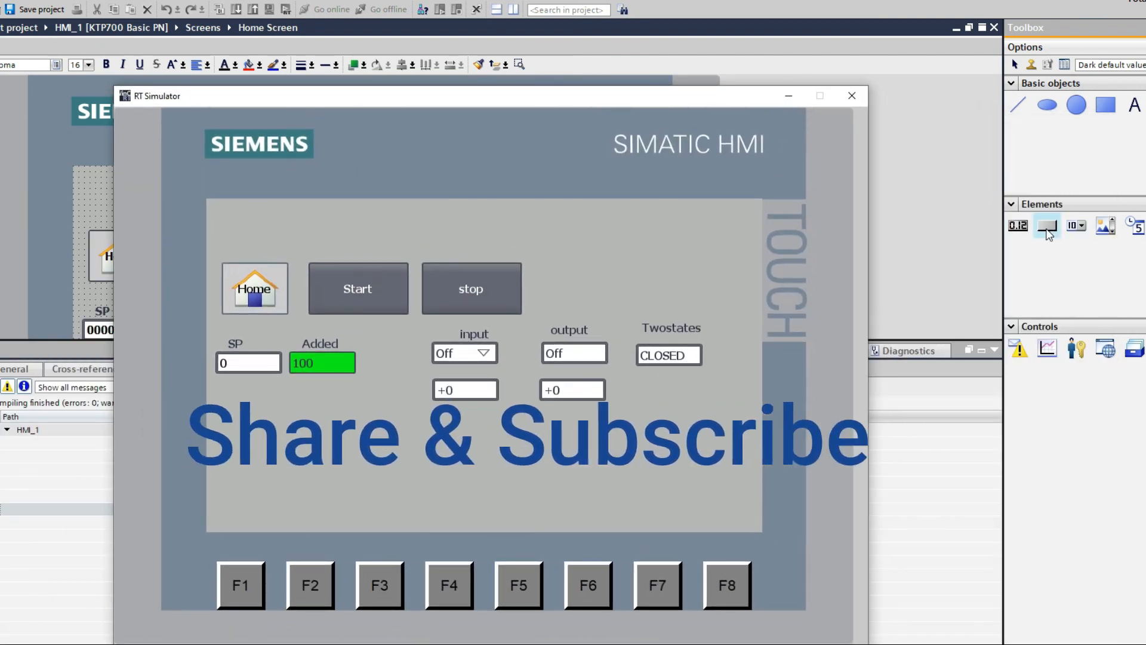
pyautogui.click(790, 97)
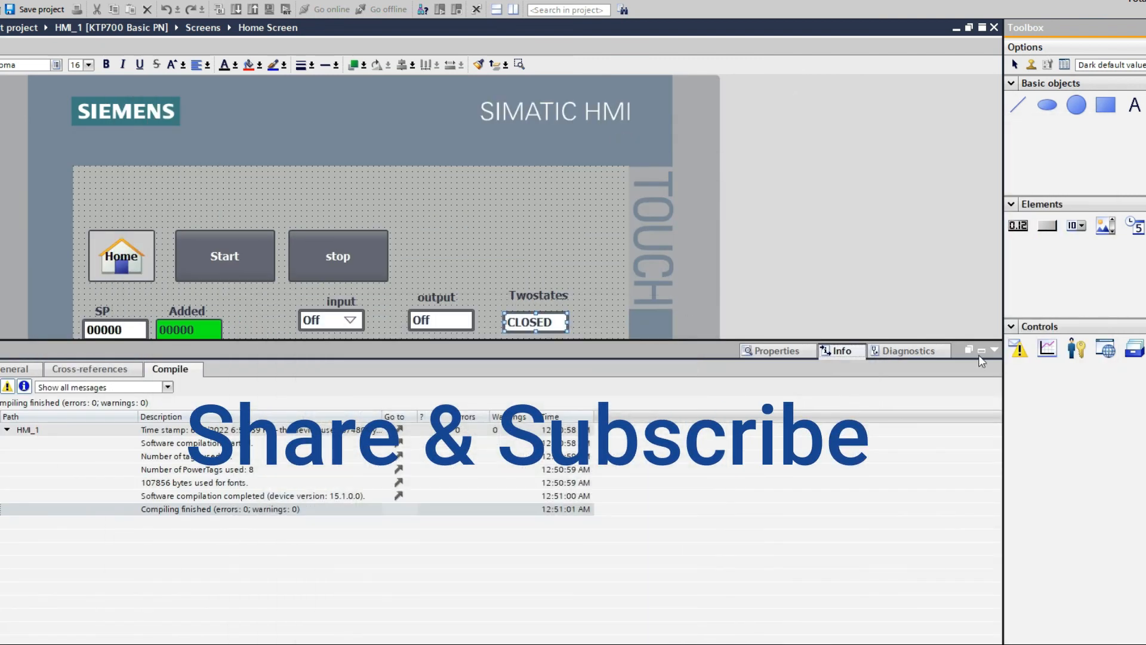
# Step: Add an I/O field directly below the Twostates field and assign it the HMI DB tag SymbolicIO3
pyautogui.click(995, 349)
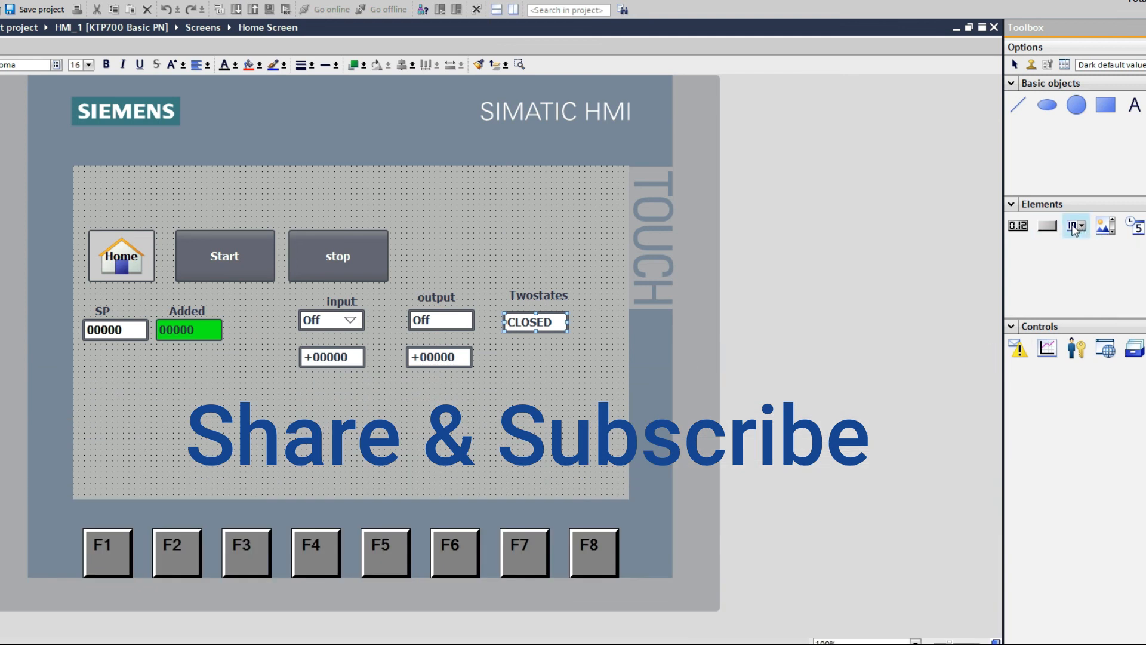
pyautogui.moveTo(1027, 230); pyautogui.dragTo(532, 358)
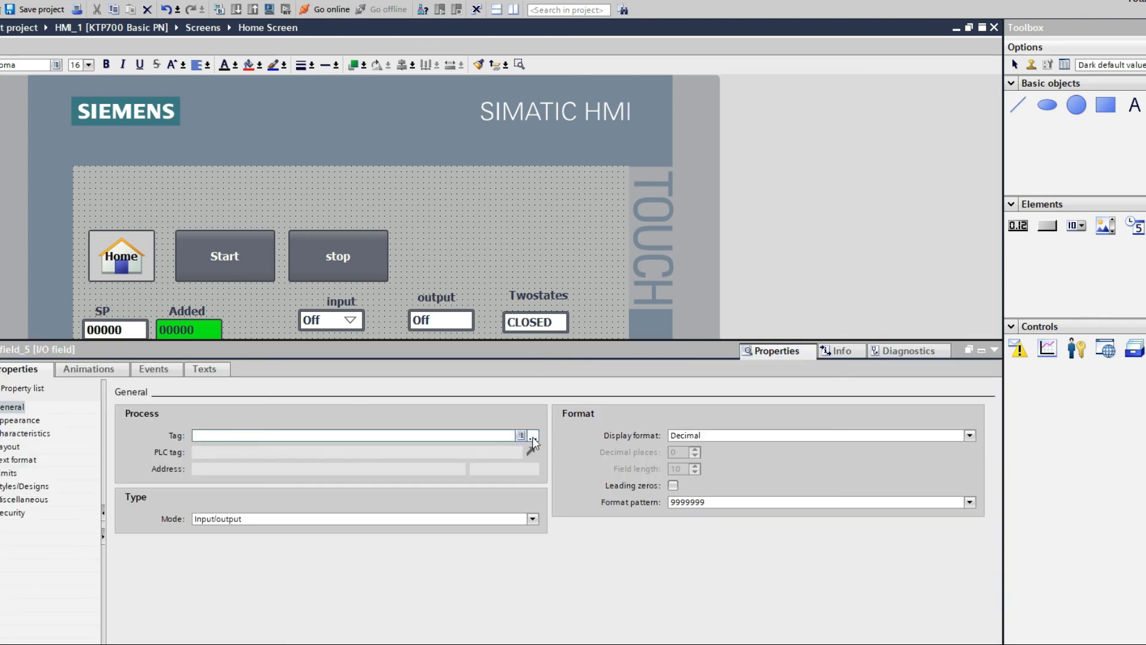
pyautogui.click(533, 436)
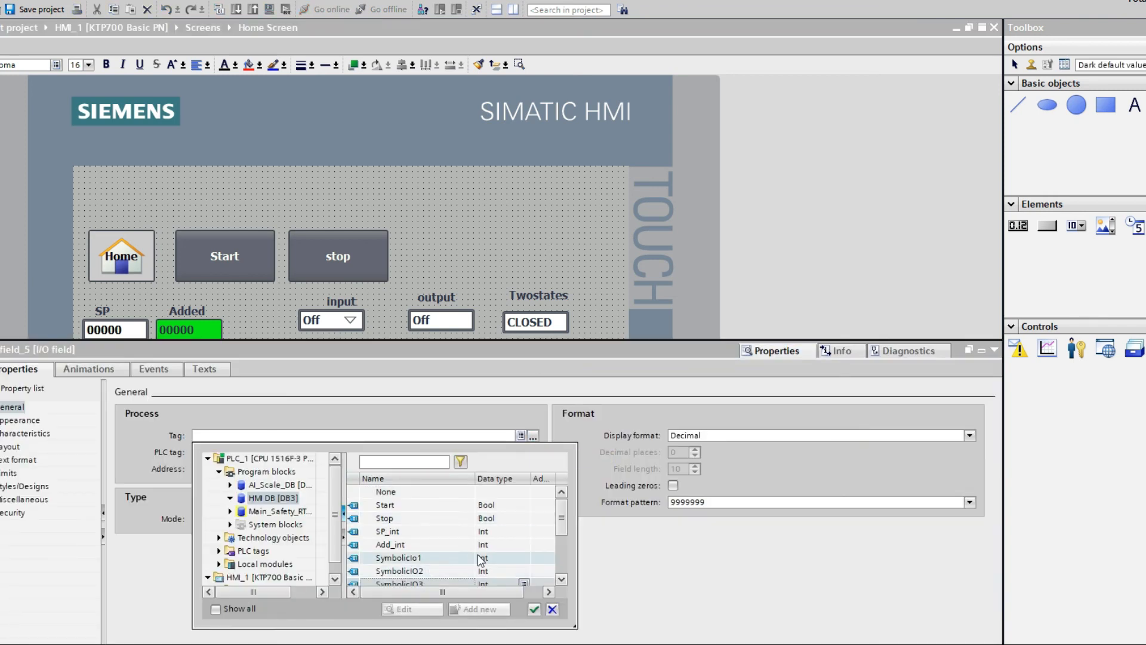
pyautogui.doubleClick(421, 583)
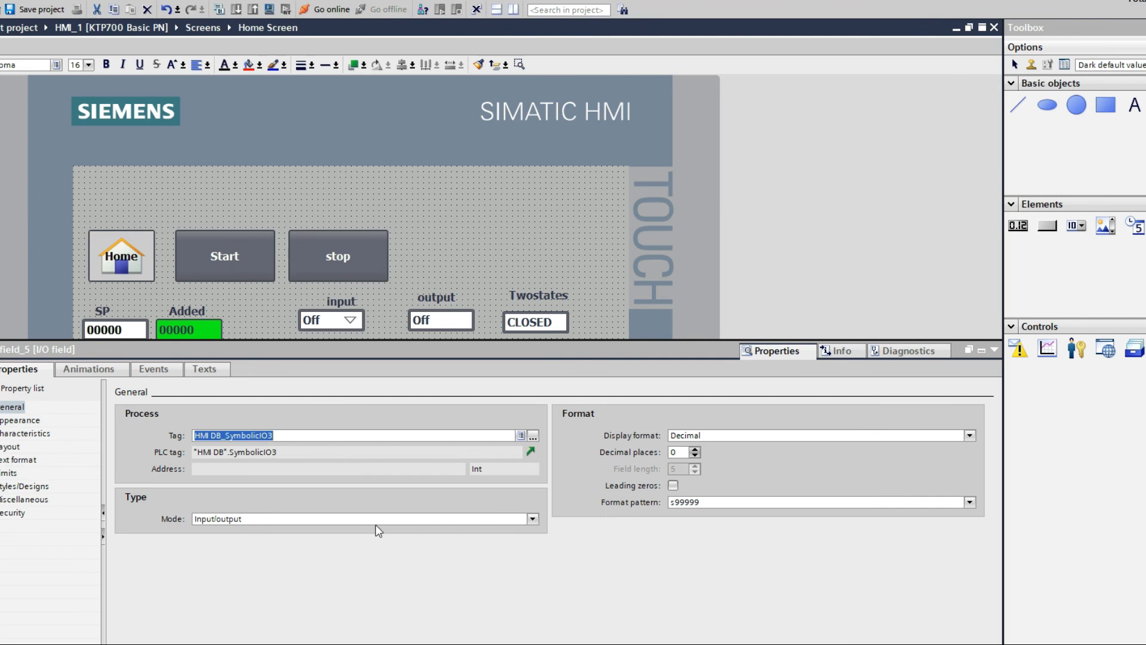
pyautogui.click(994, 350)
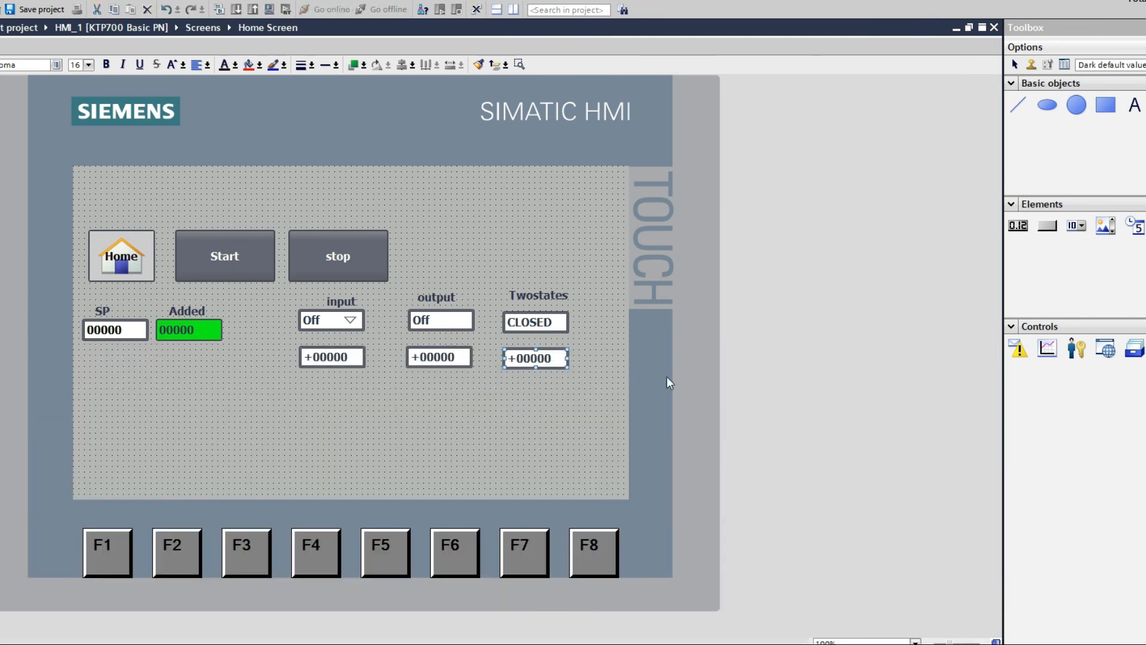
# Step: Restart the HMI simulation and enter 1 in the I/O field below the Twostates field
pyautogui.click(271, 13)
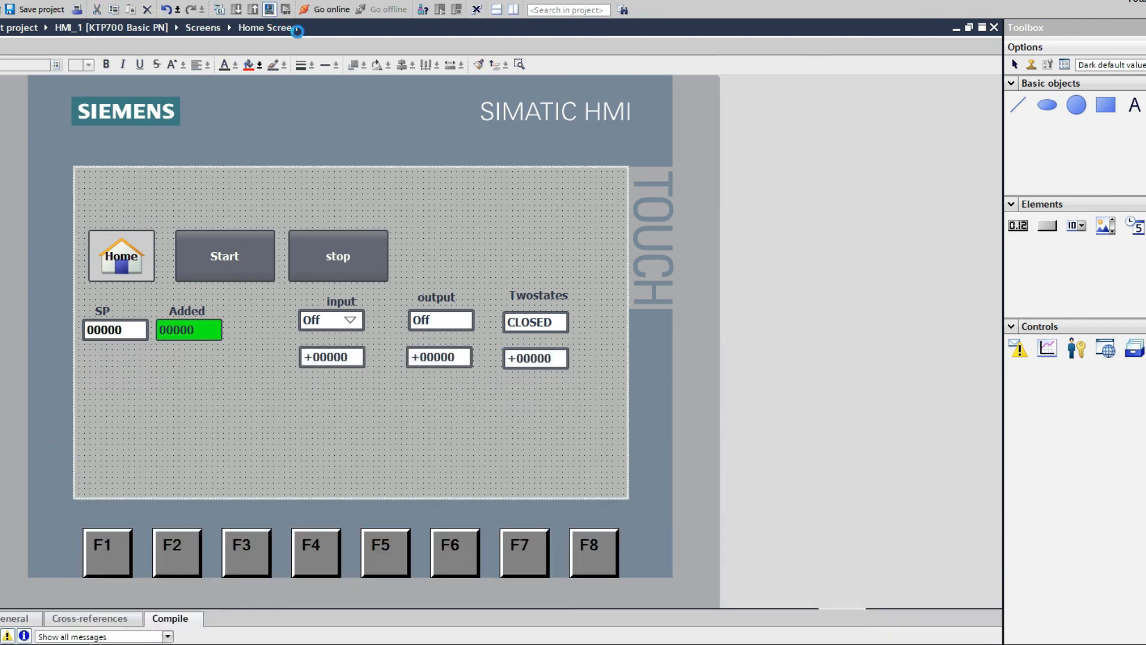
pyautogui.click(719, 387)
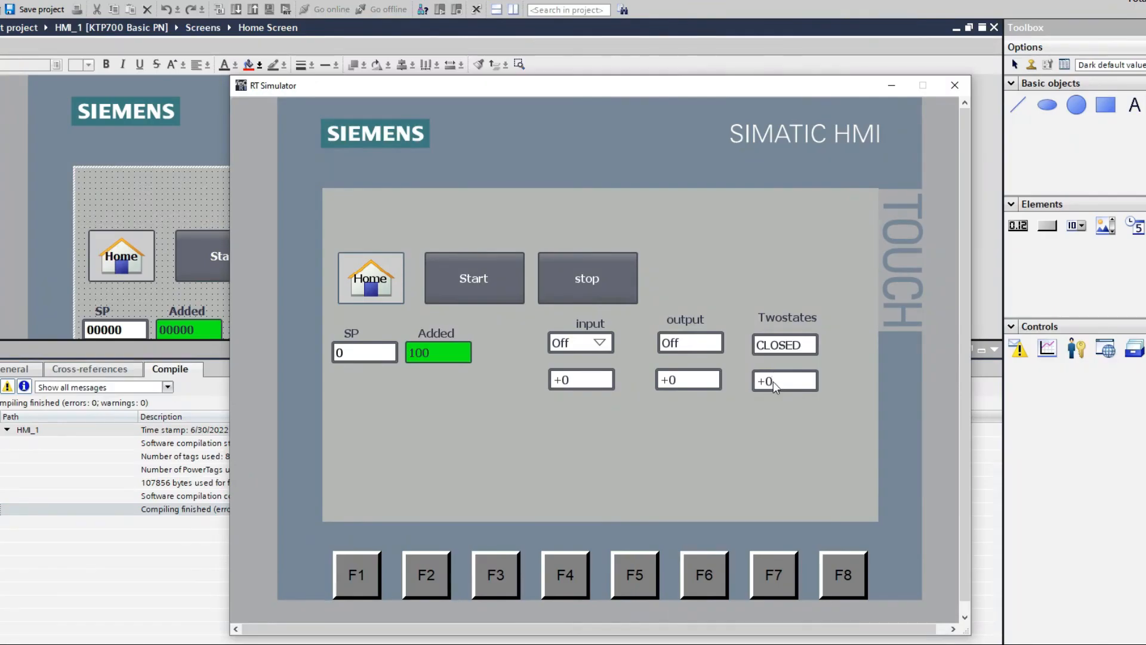
pyautogui.click(772, 382)
pyautogui.click(776, 382)
pyautogui.press('BackSpace')
pyautogui.write('1')
pyautogui.press('Return')
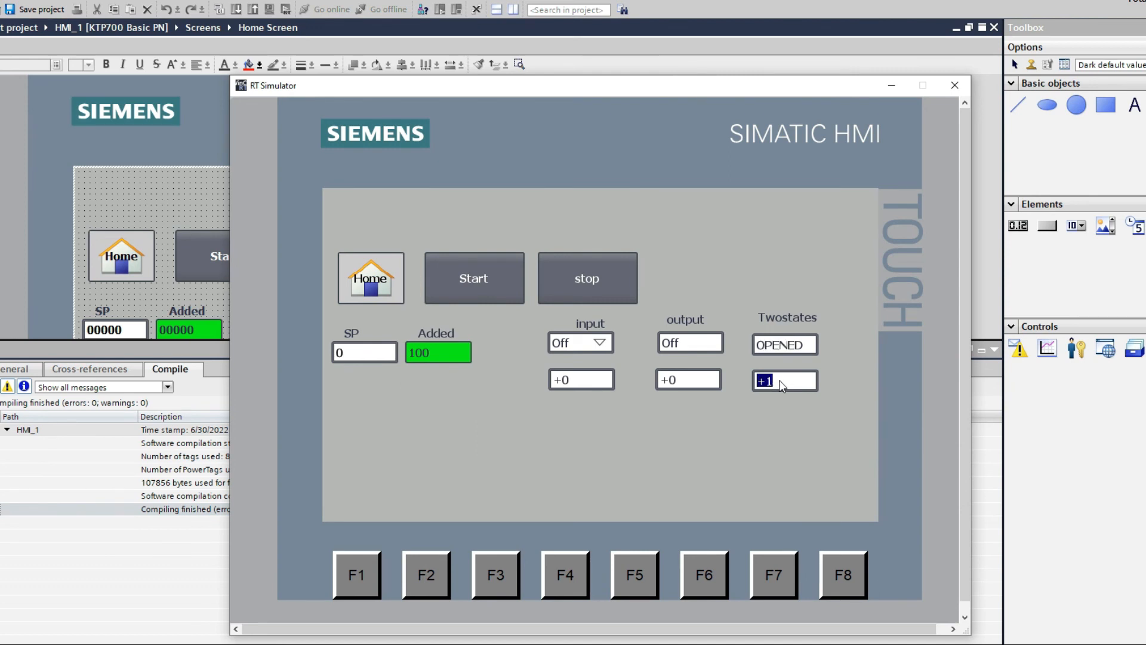
# Step: Test the Twostates field with the values 2 and 3, and set the I/O field below it back to 1
pyautogui.write('2')
pyautogui.press('Return')
pyautogui.click(783, 387)
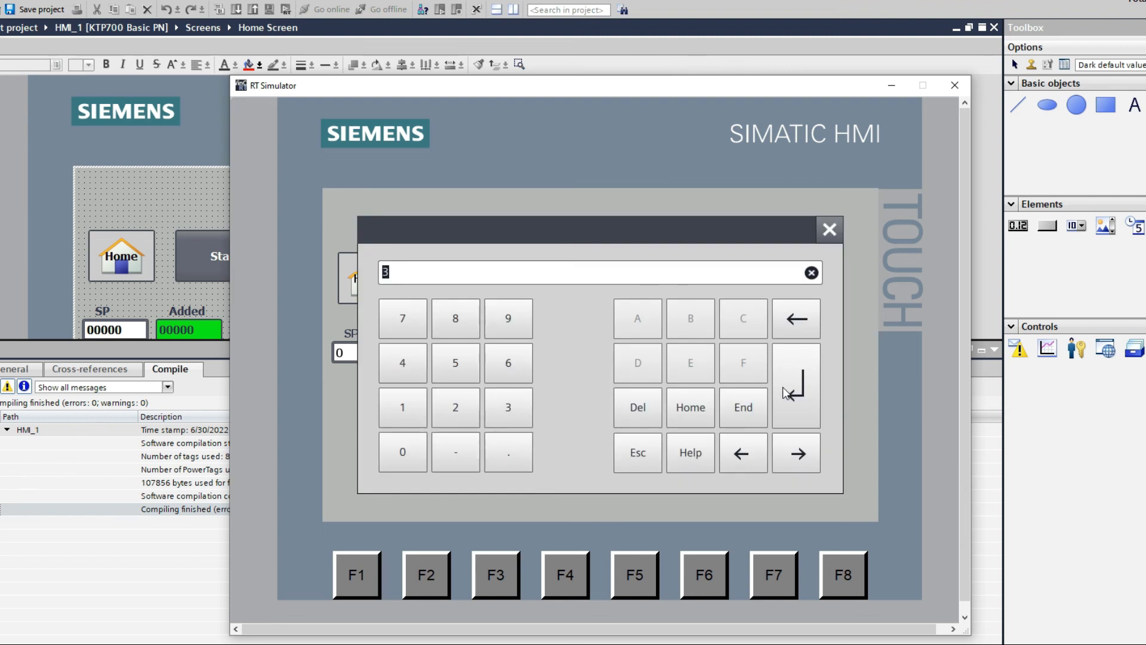
pyautogui.click(827, 228)
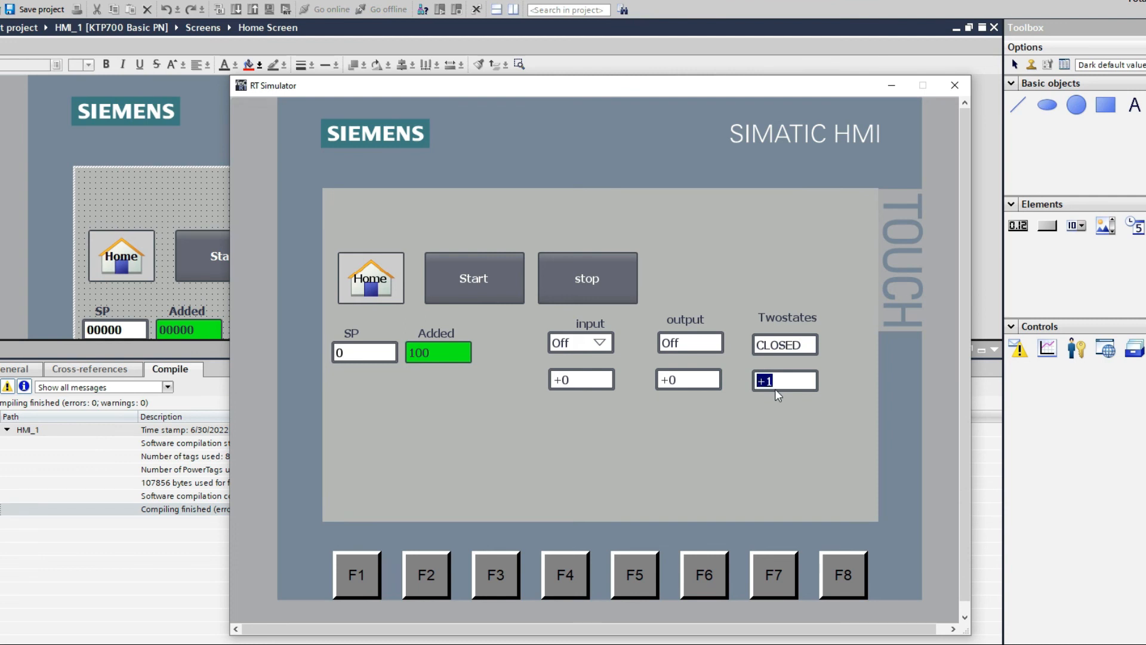
pyautogui.press('Return')
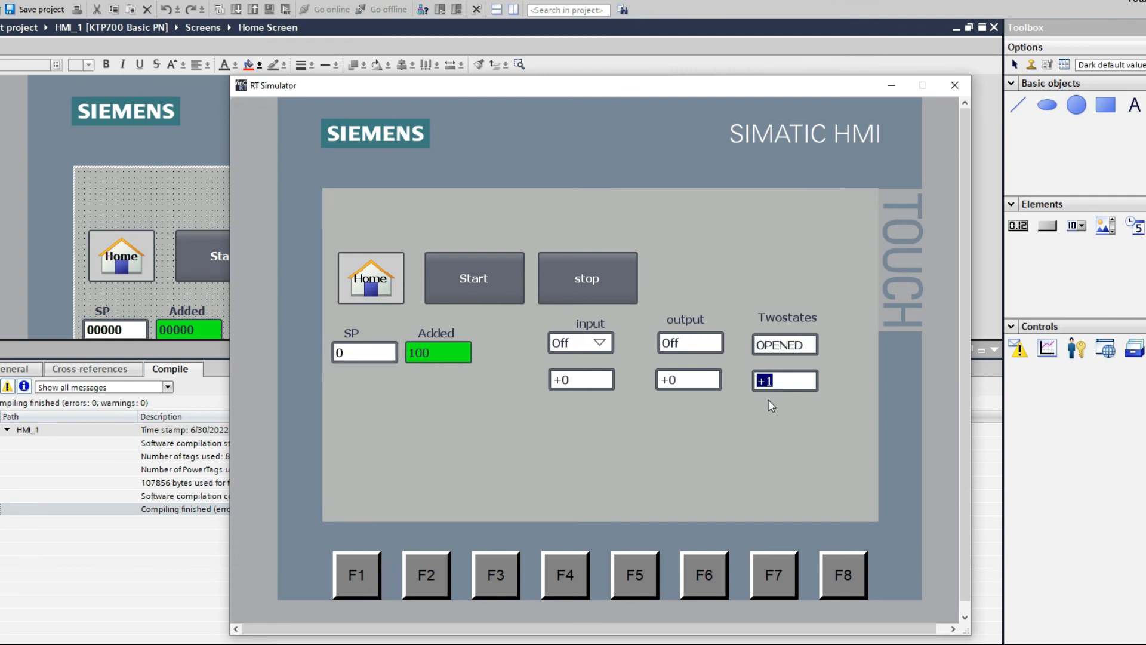
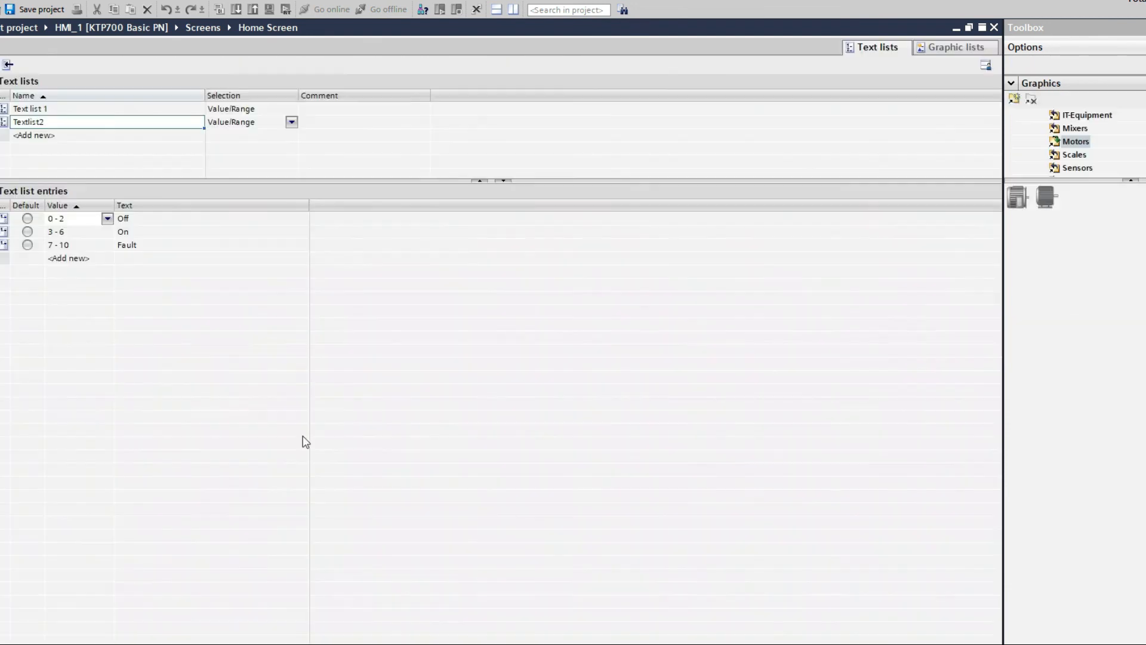
# Step: In Text list 1, change the first entry's text to O% and its value to 0
pyautogui.click(80, 97)
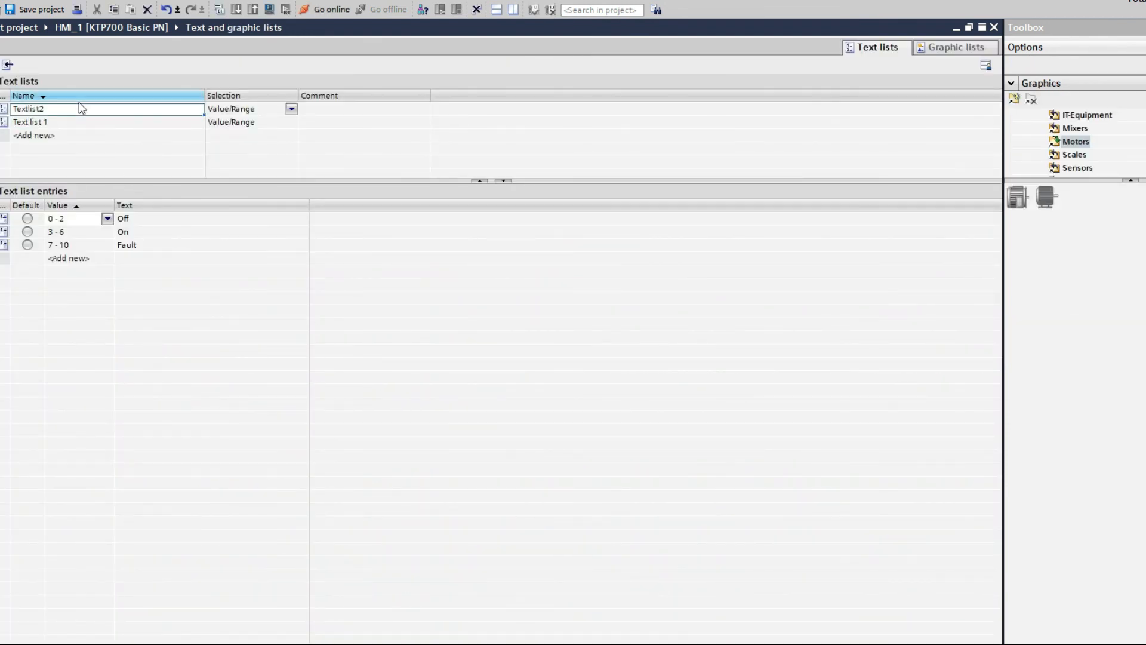
pyautogui.click(55, 123)
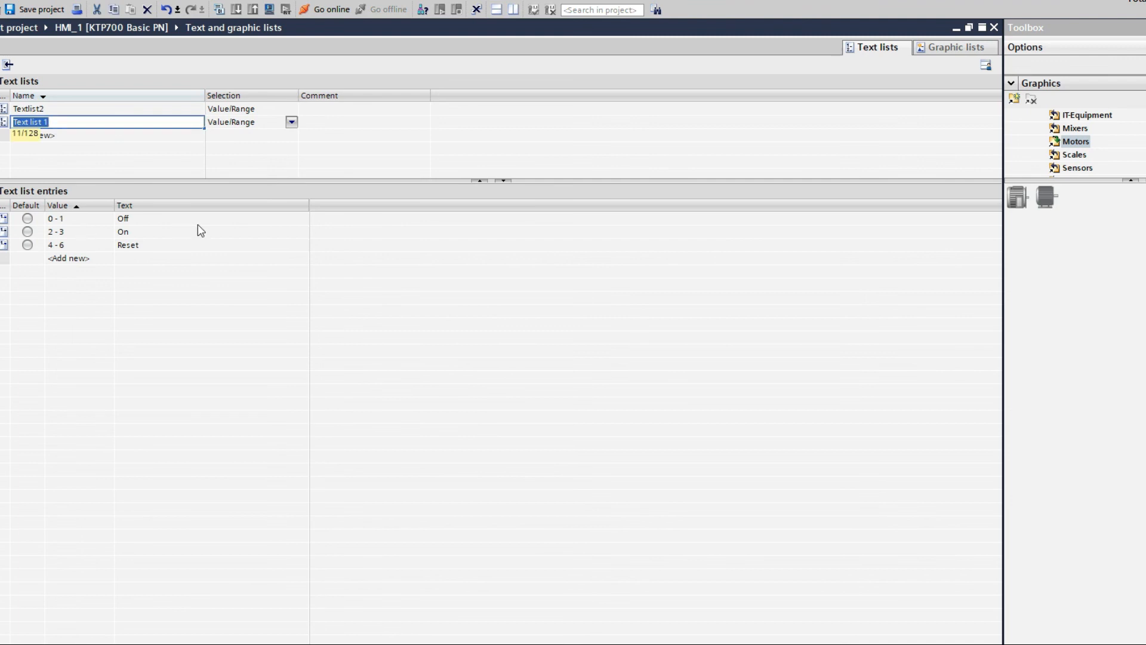
pyautogui.click(160, 221)
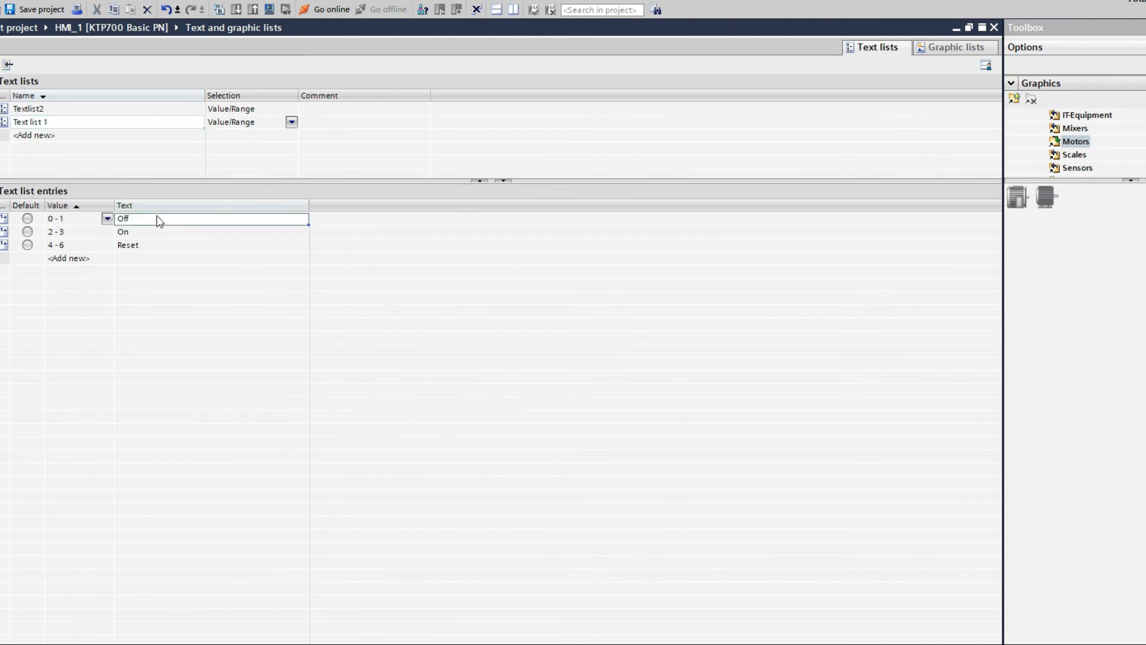
pyautogui.write('O')
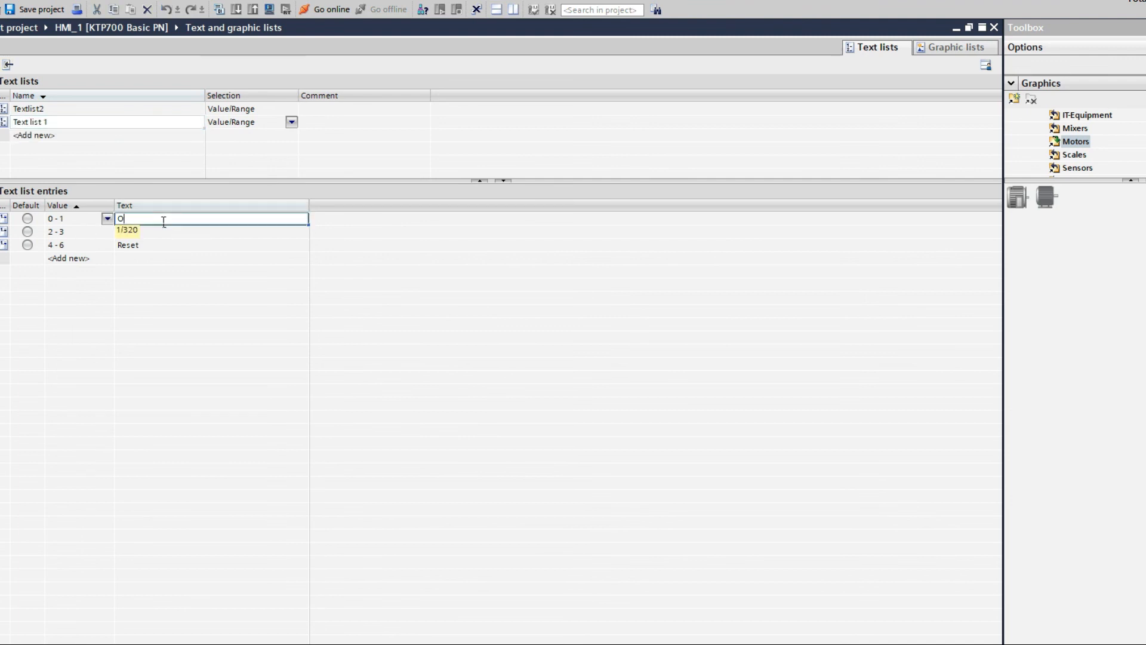
pyautogui.write('%')
pyautogui.press('Return')
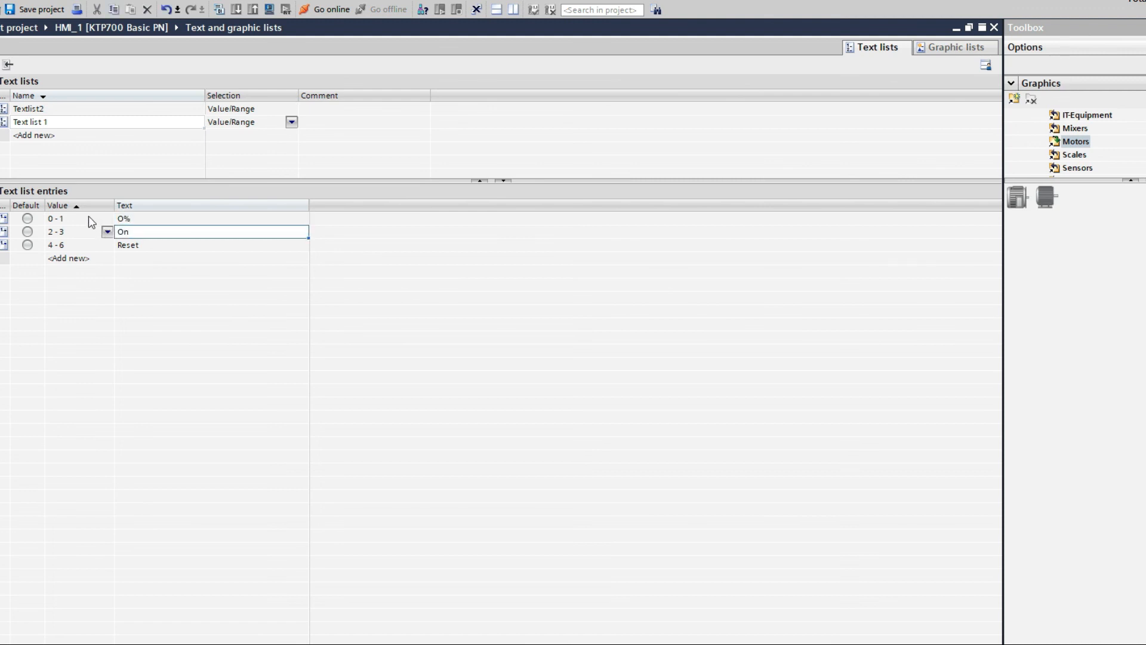
pyautogui.doubleClick(88, 219)
pyautogui.write('0')
pyautogui.press('Return')
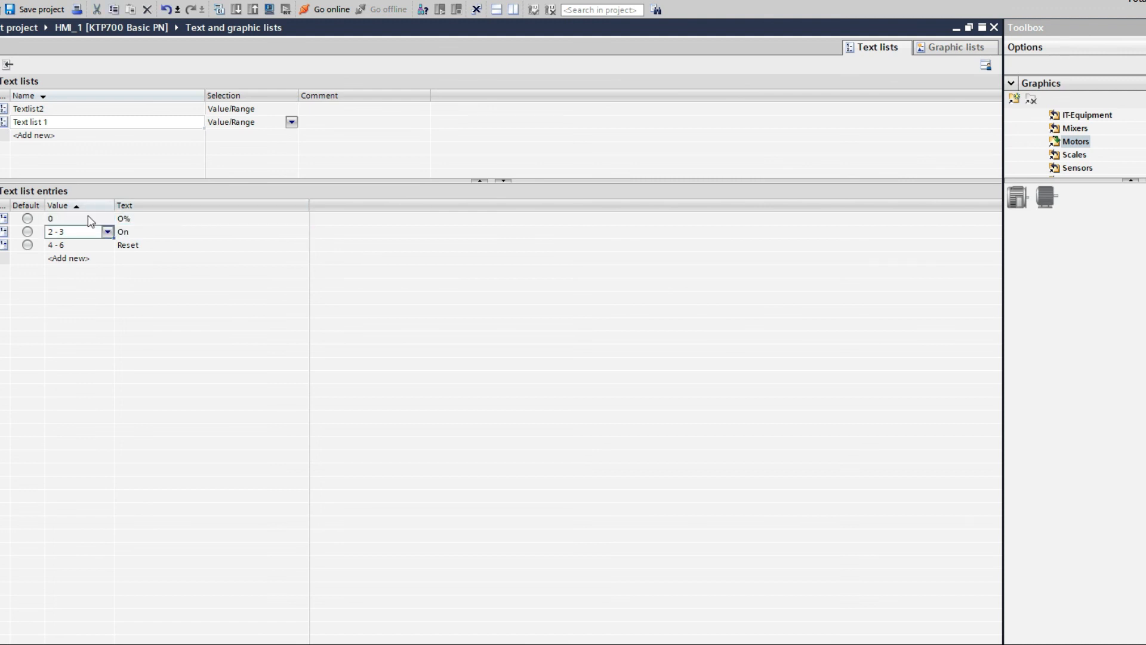
# Step: Change the second entry of Text list 1 to the text 10% with the value 10
pyautogui.doubleClick(142, 234)
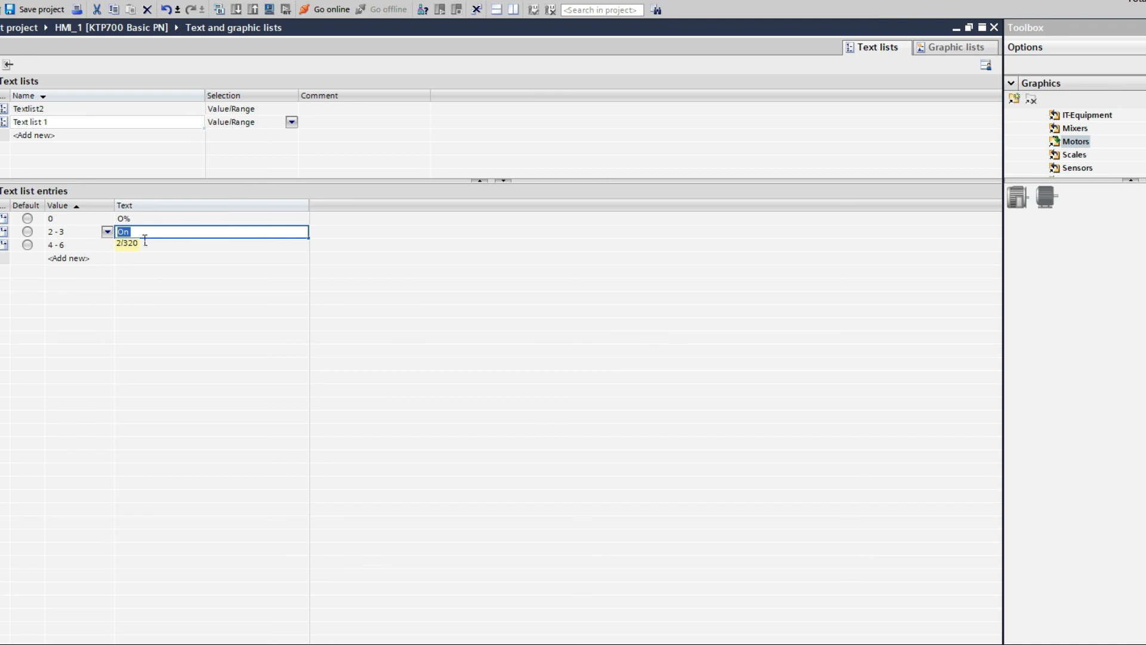
pyautogui.write('10%')
pyautogui.press('Return')
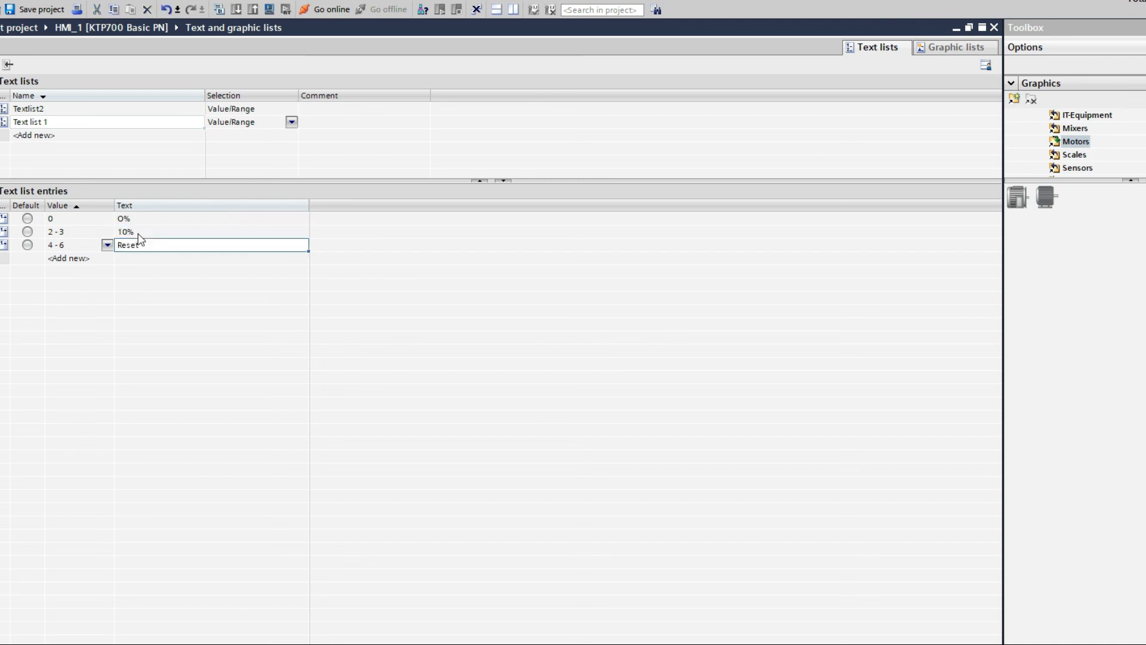
pyautogui.doubleClick(63, 236)
pyautogui.write('10')
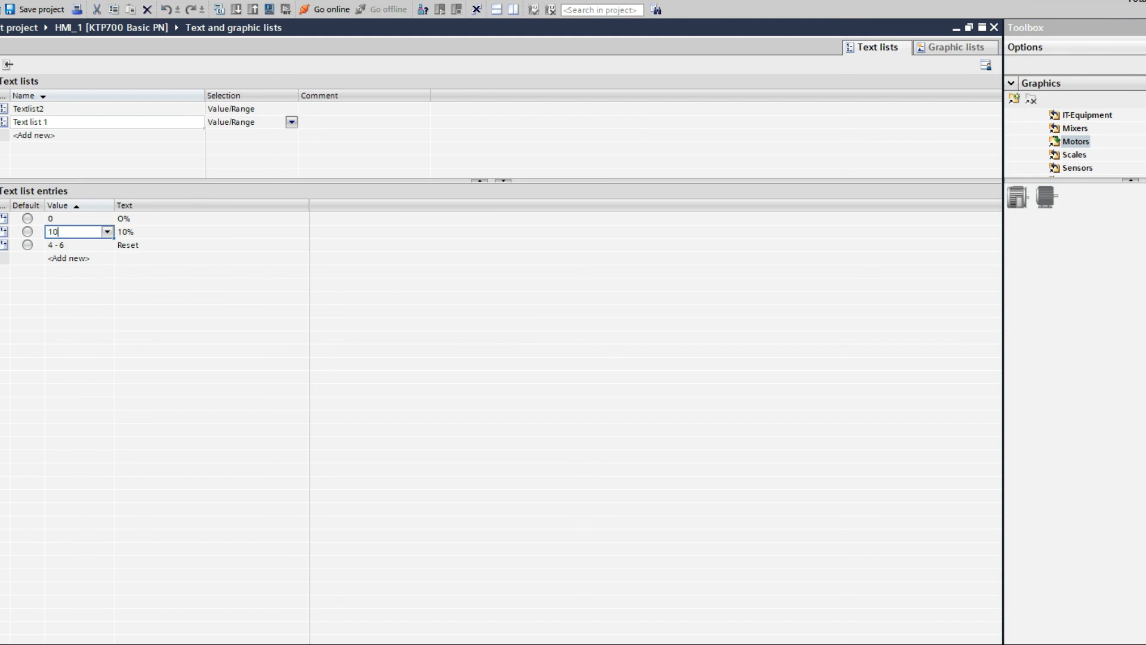
pyautogui.press('Return')
pyautogui.press('Tab')
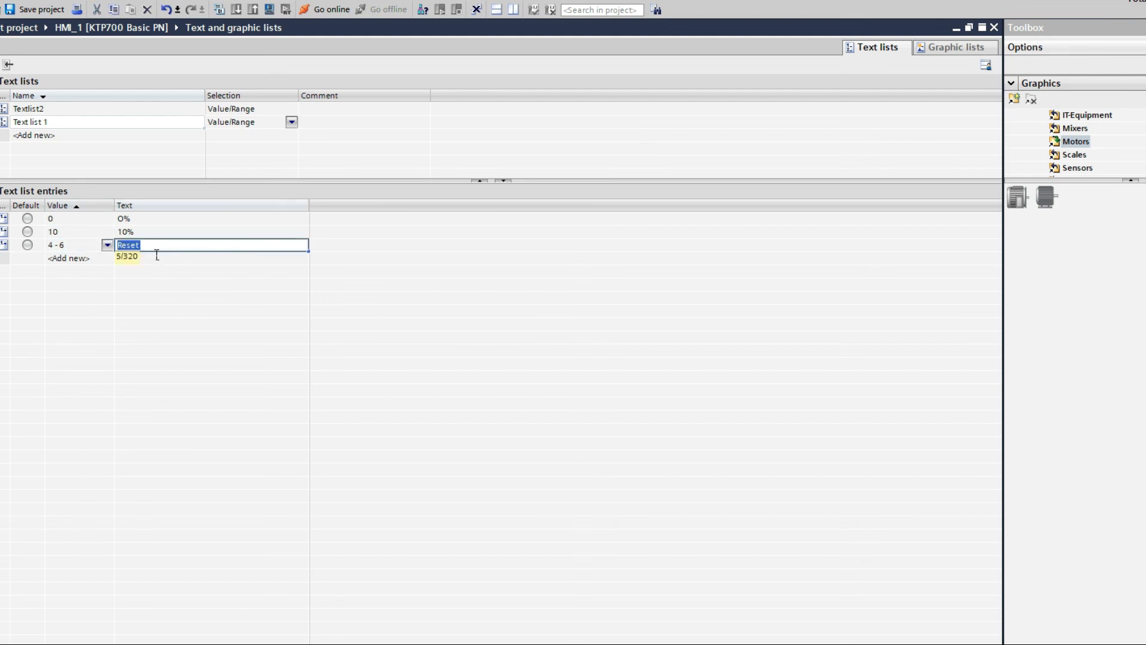
# Step: Change the third entry of Text list 1 to the text 20% with the value 20
pyautogui.write('2')
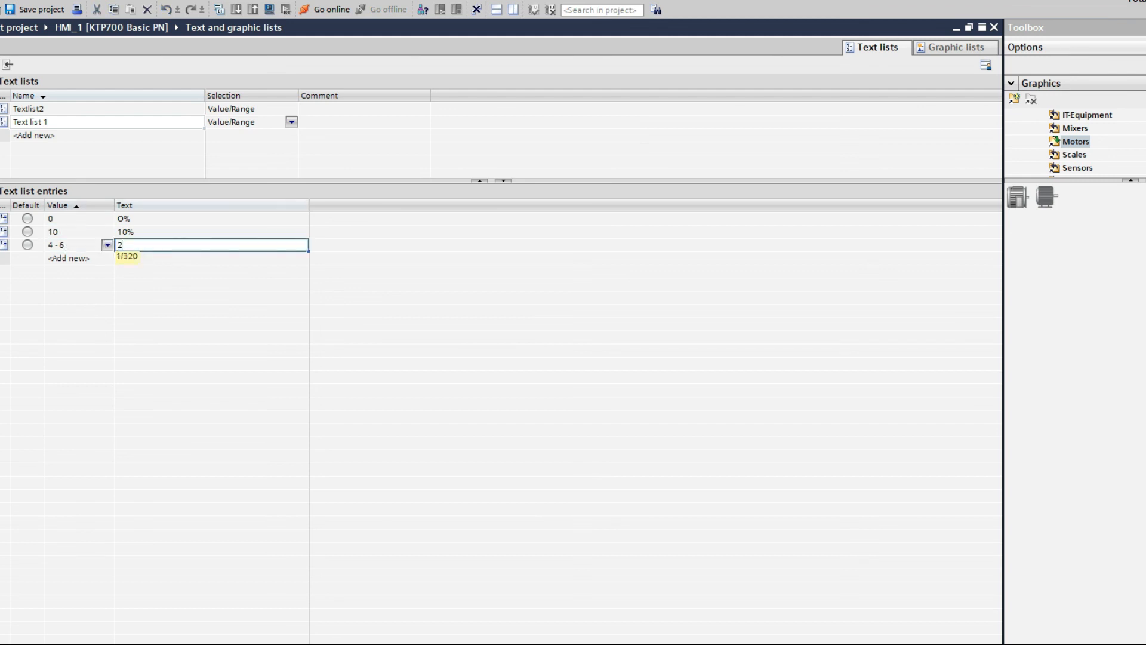
pyautogui.write('0%')
pyautogui.press('Return')
pyautogui.click(80, 250)
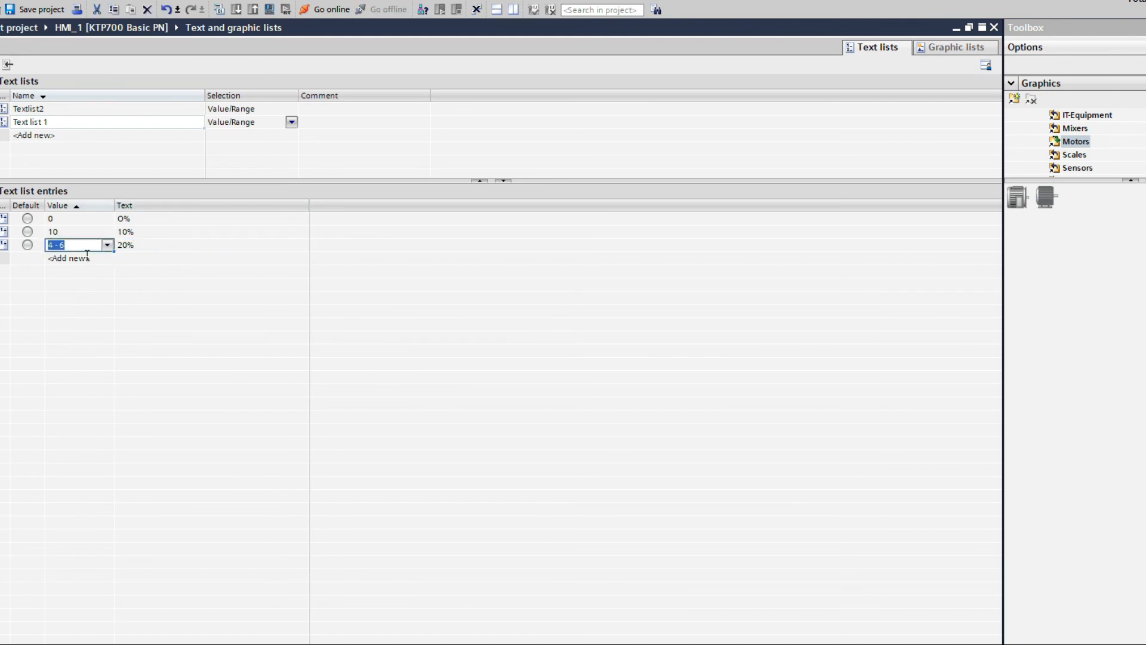
pyautogui.write('20')
pyautogui.press('Return')
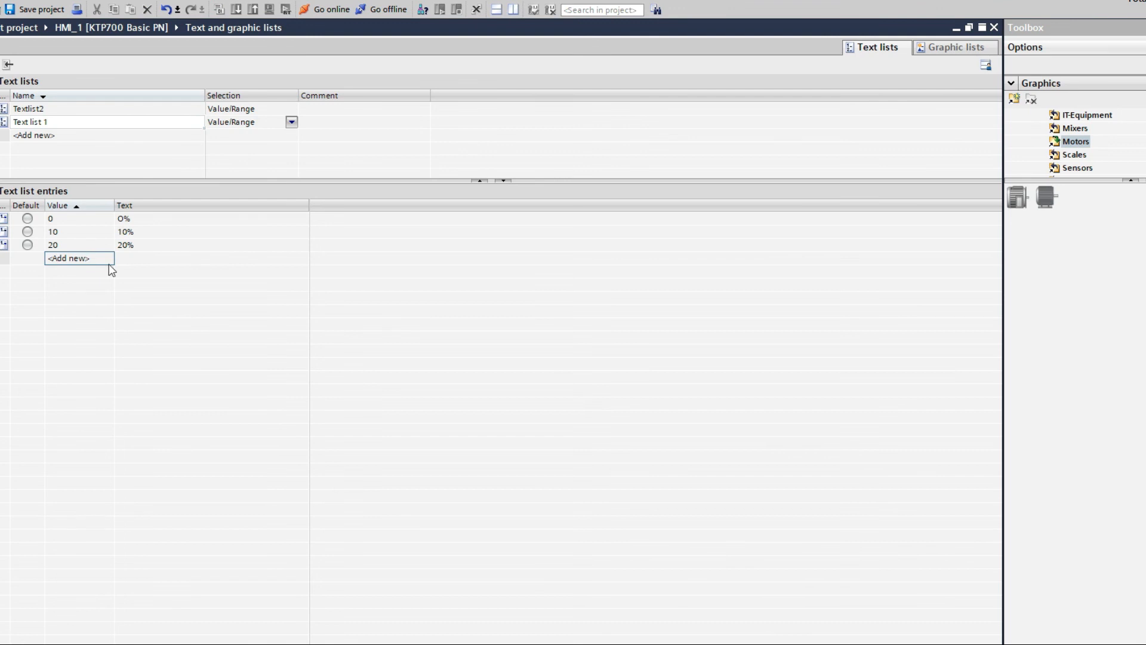
# Step: Add a fourth entry to Text list 1 with the value 50 and the text 50%
pyautogui.click(100, 262)
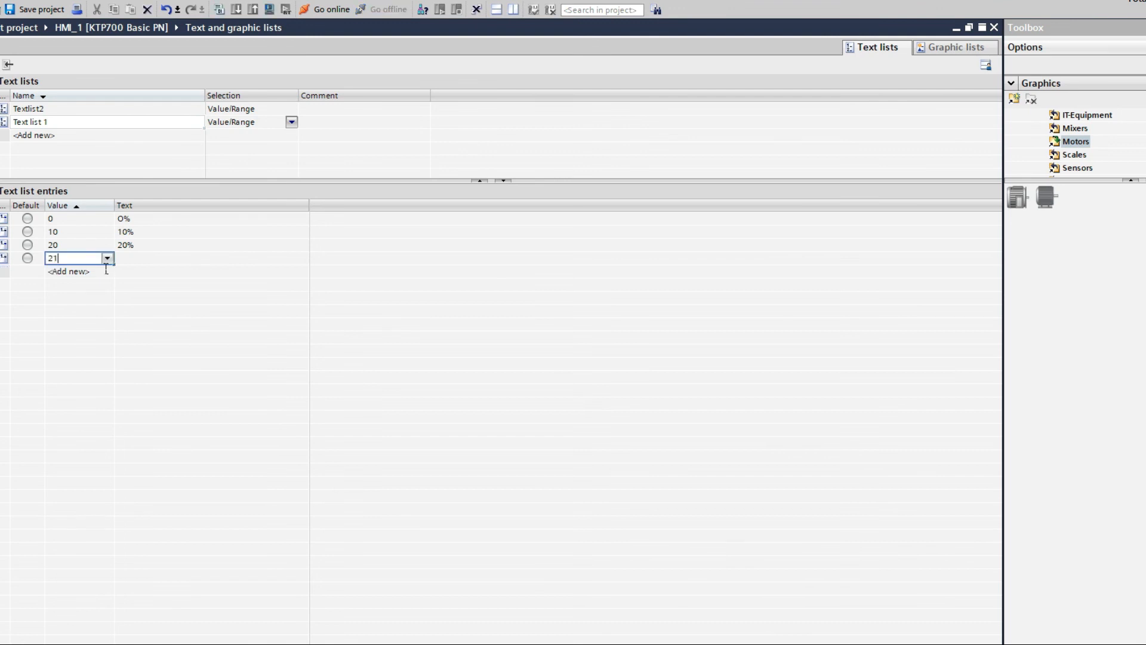
pyautogui.write('50')
pyautogui.moveTo(69, 258); pyautogui.dragTo(47, 259)
pyautogui.write('50')
pyautogui.click(139, 259)
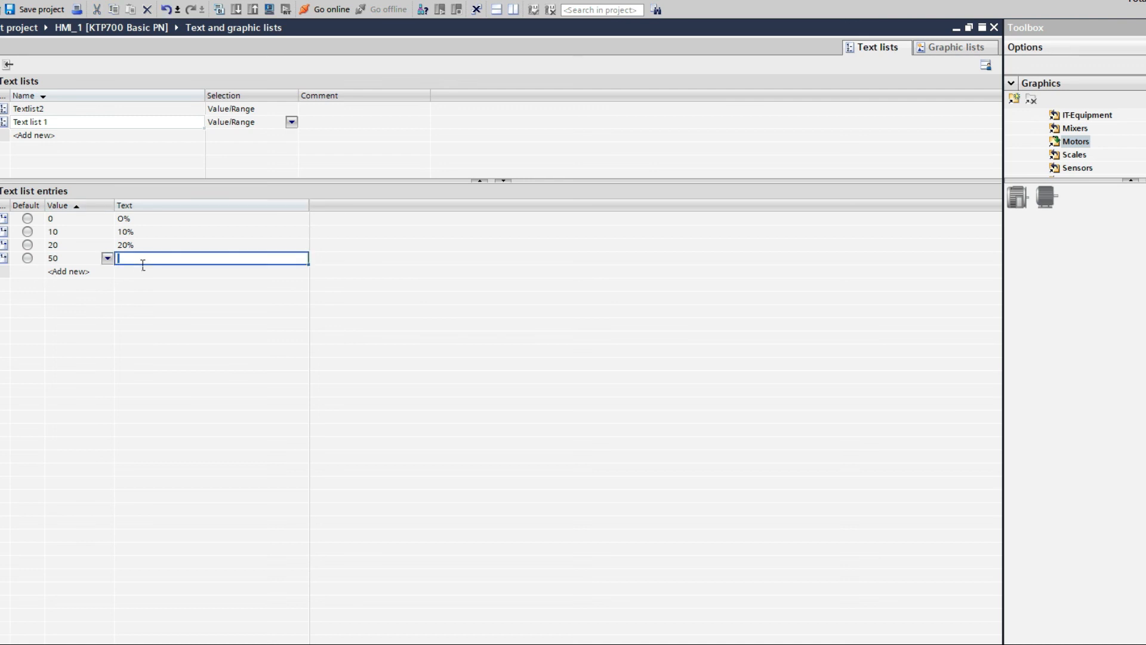
pyautogui.write('%0')
pyautogui.press('BackSpace')
pyautogui.write('50%')
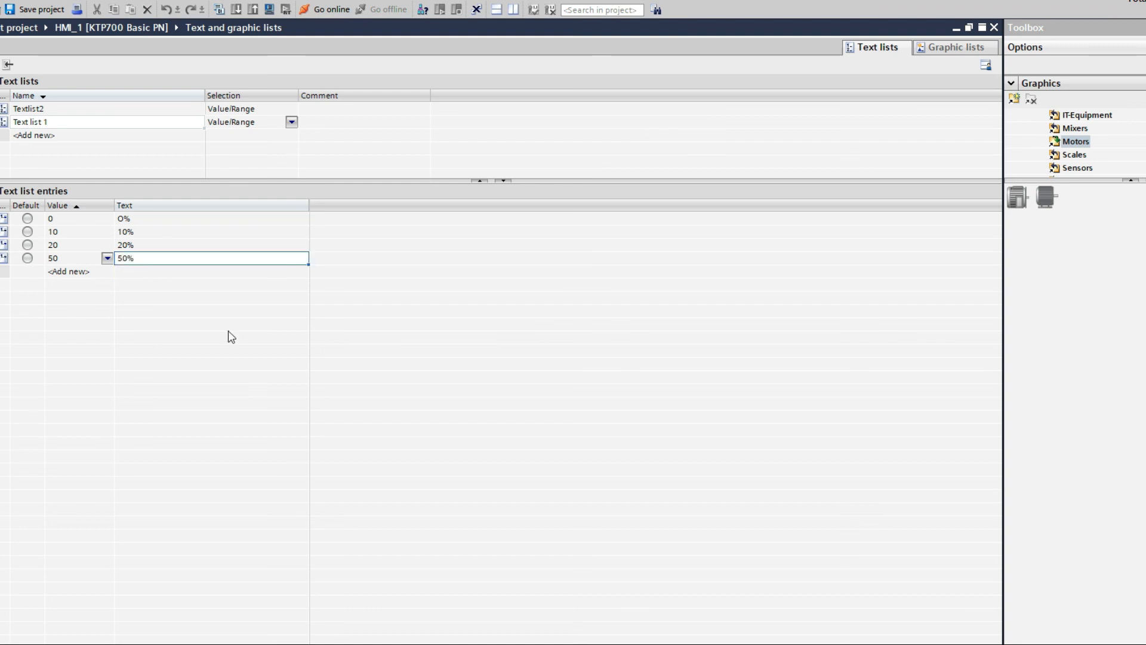
# Step: Start the HMI simulation and test the input field by choosing 10%, 20% and 50% in turn
pyautogui.click(270, 9)
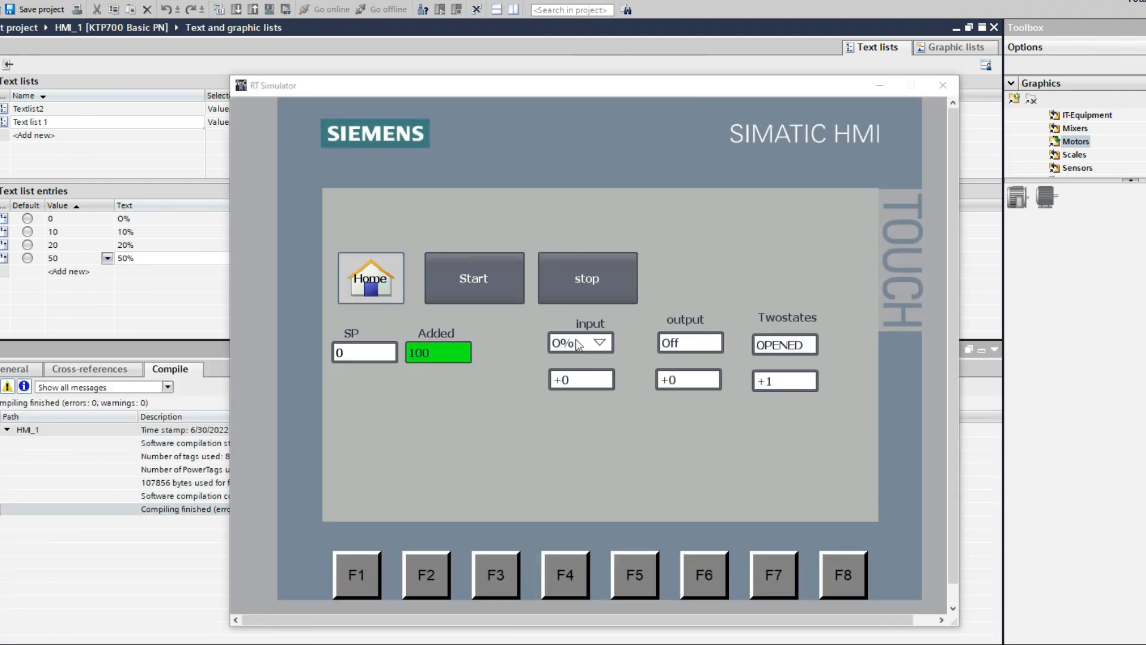
pyautogui.click(612, 340)
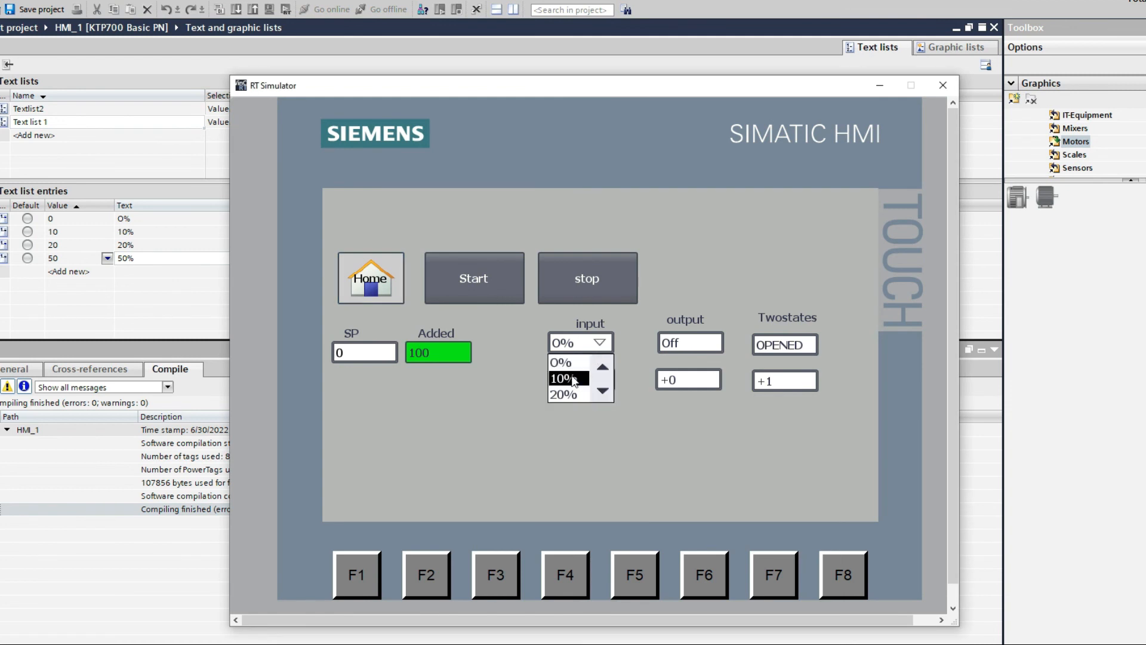
pyautogui.click(593, 382)
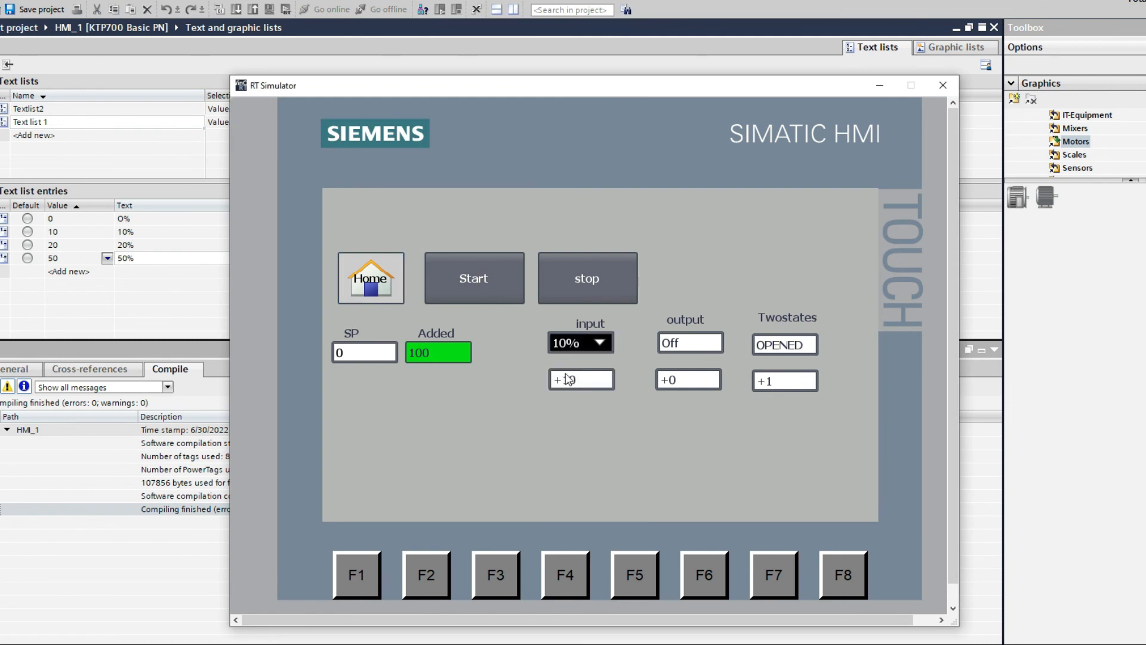
pyautogui.click(605, 350)
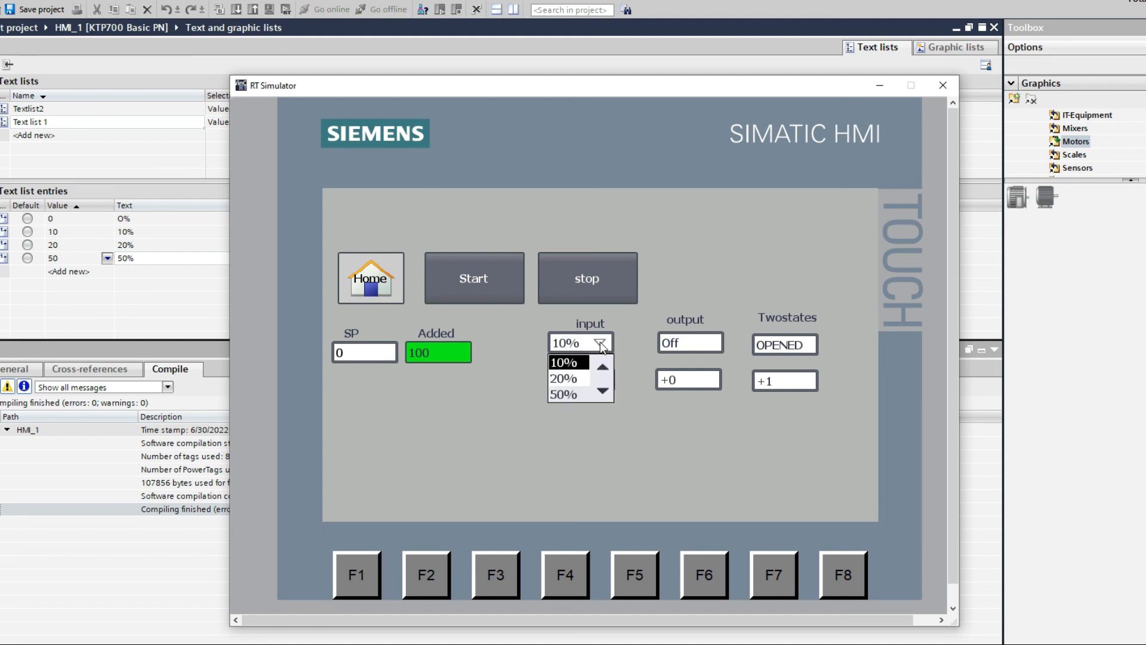
pyautogui.click(574, 380)
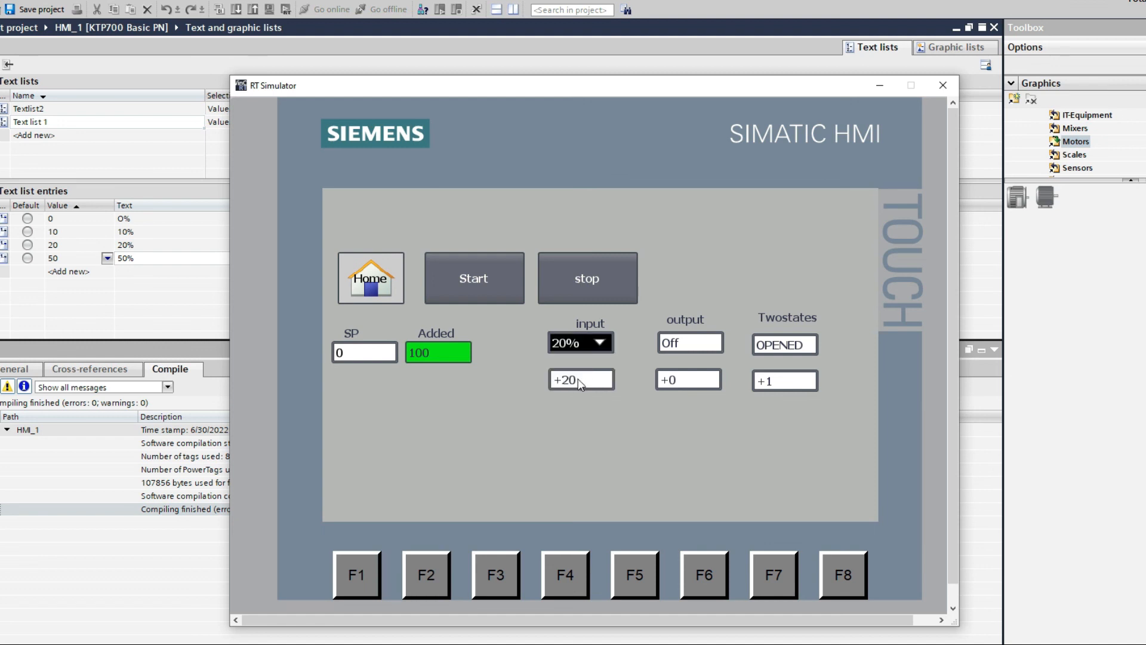
pyautogui.click(602, 341)
pyautogui.click(567, 394)
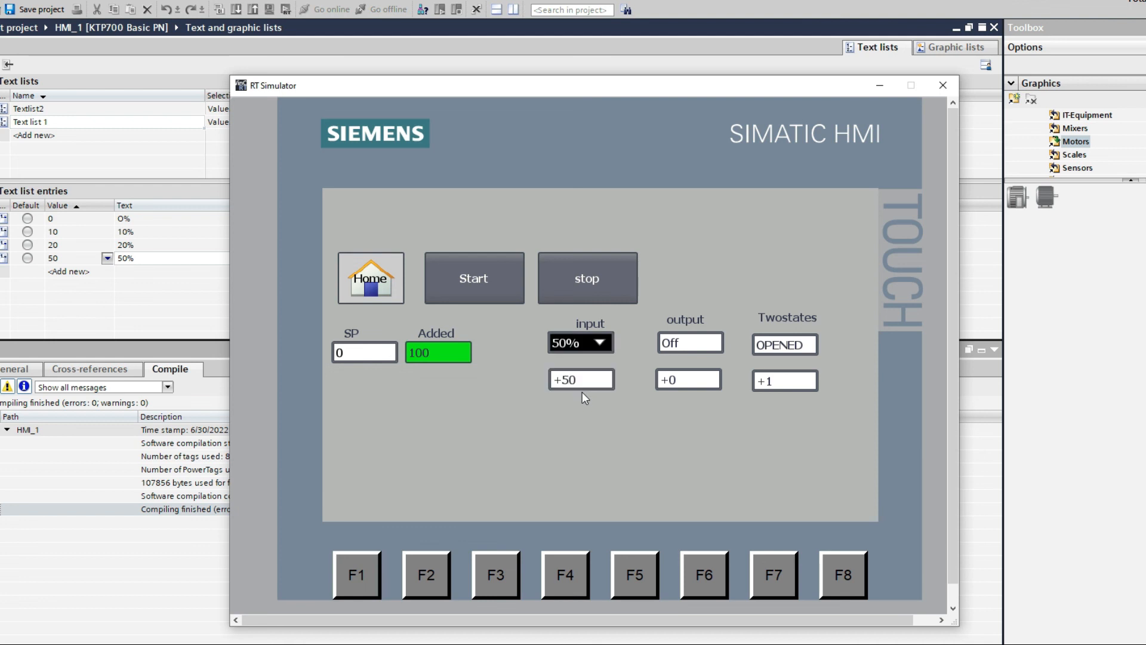